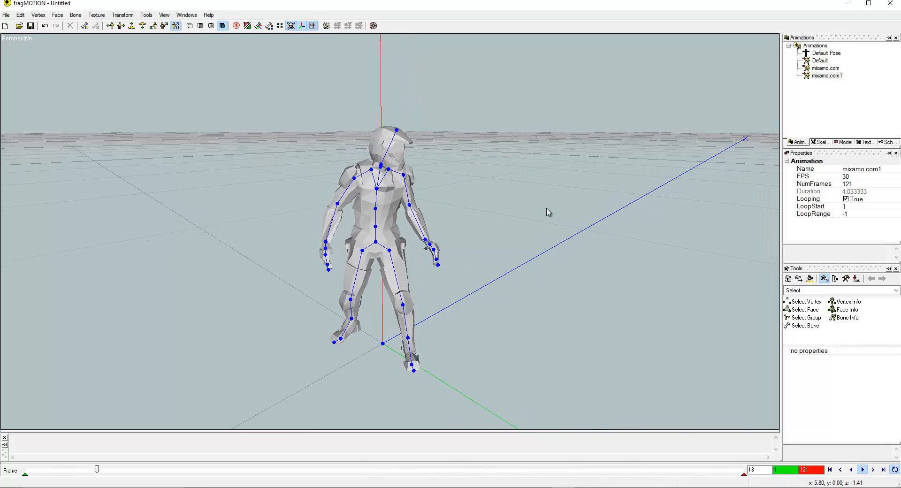
# - Preview the Default, mixamo.com1 and mixamo.com animations on the character
pyautogui.moveTo(564, 212); pyautogui.dragTo(516, 220, button='middle')
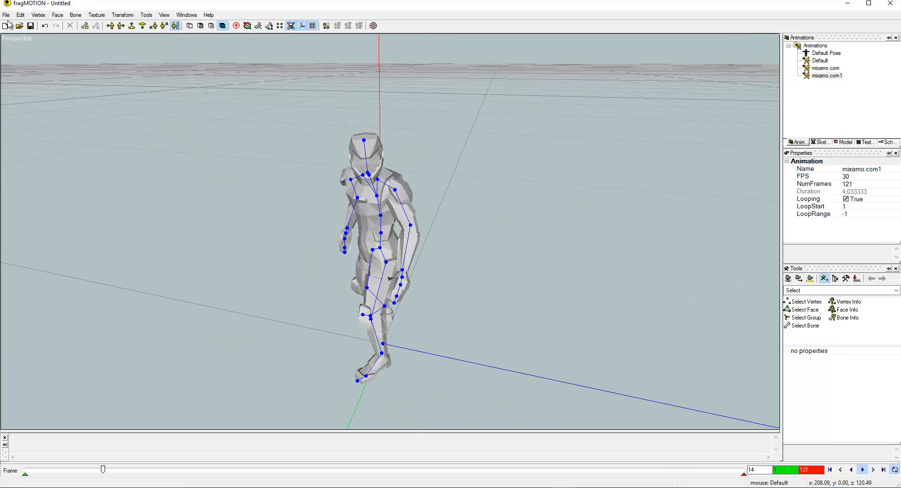
pyautogui.click(821, 61)
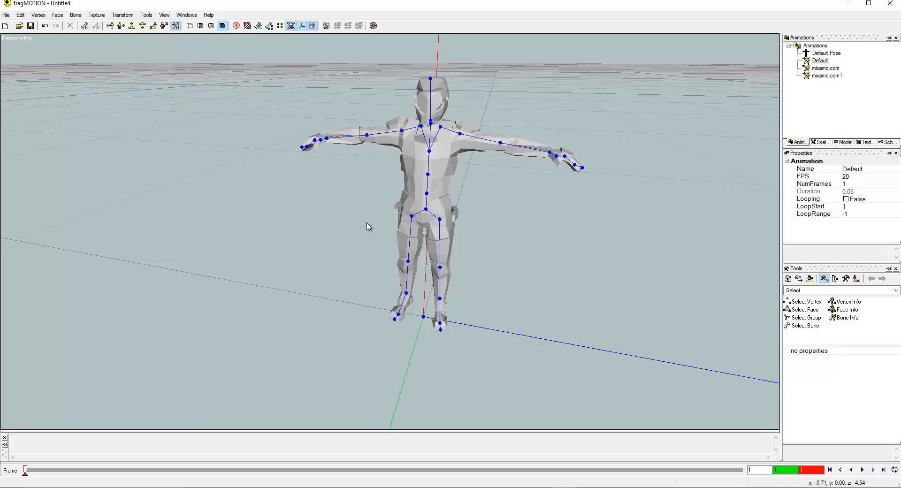
pyautogui.moveTo(440, 154); pyautogui.dragTo(415, 208, button='middle')
pyautogui.click(827, 75)
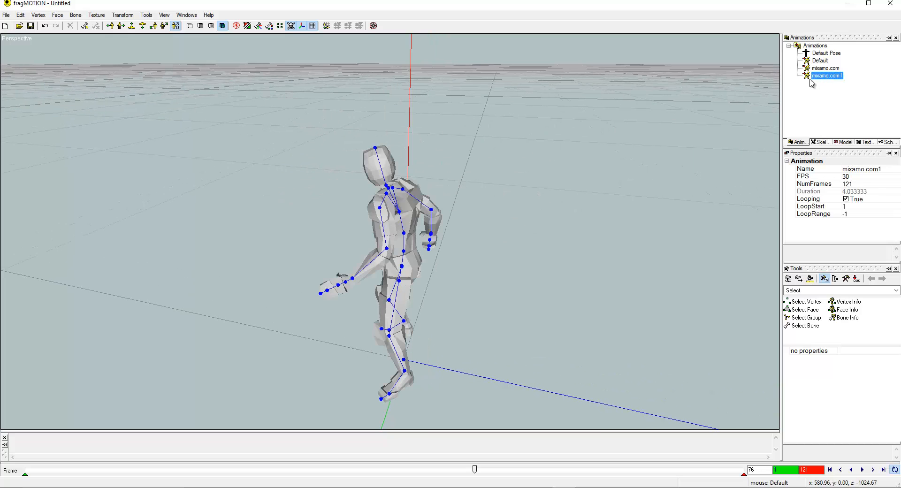
pyautogui.click(822, 68)
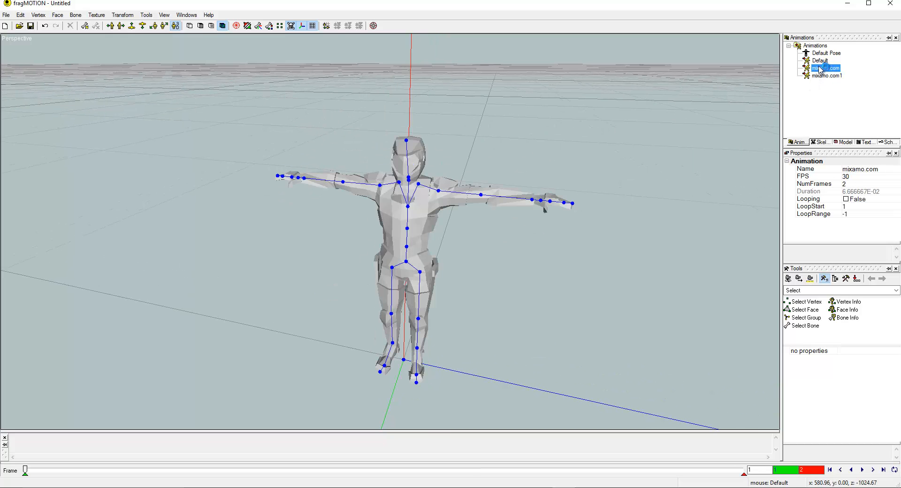
# - Delete the Default animation and select the mixamo.com animation
pyautogui.click(821, 61)
pyautogui.press('Delete')
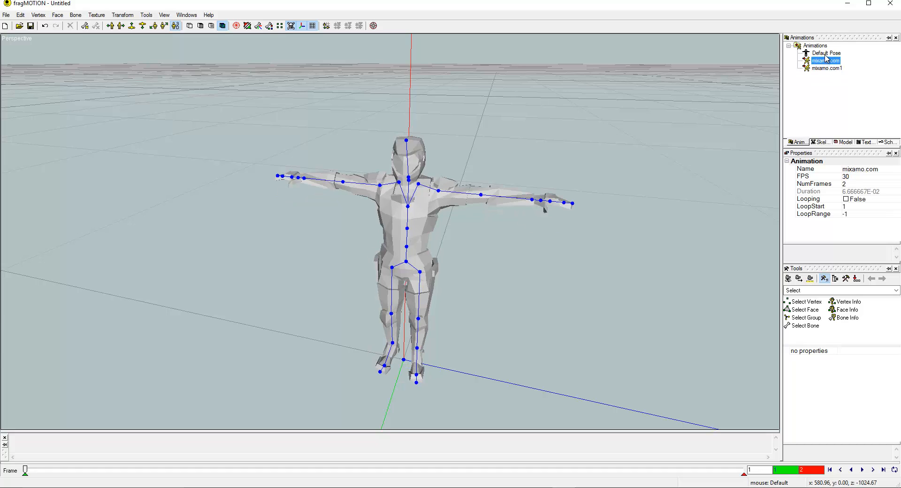
pyautogui.click(827, 53)
pyautogui.click(822, 61)
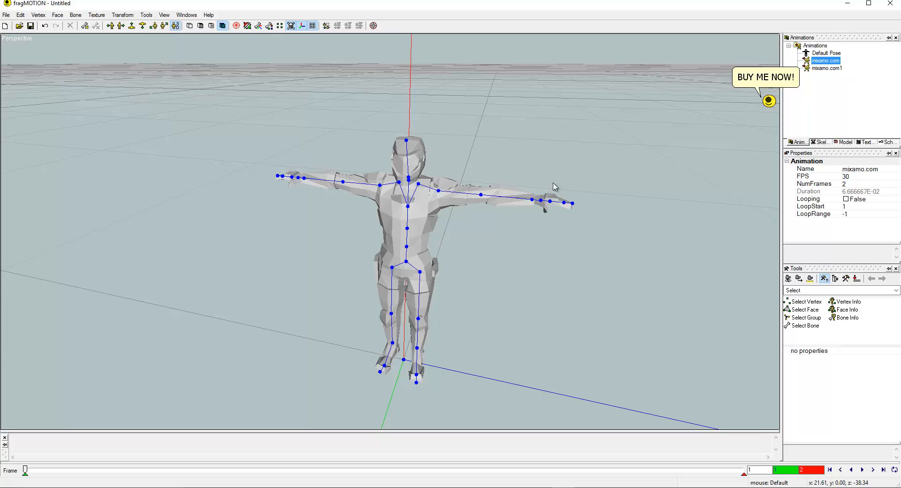
# - Play the mixamo.com1 animation and examine the character's motion up close
pyautogui.click(7, 15)
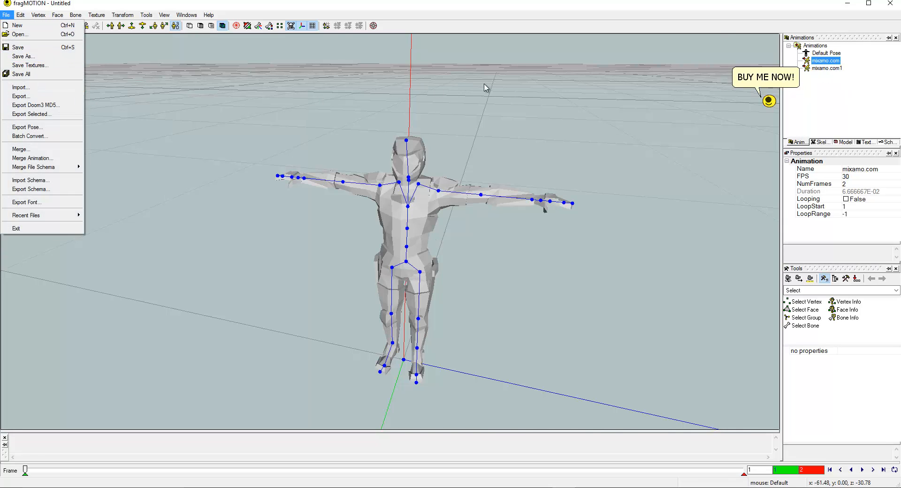
pyautogui.click(721, 35)
pyautogui.click(836, 68)
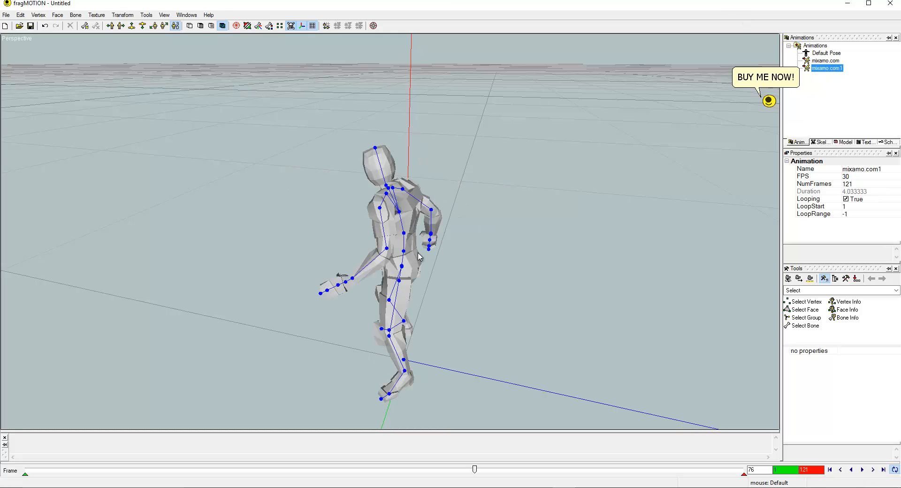
pyautogui.moveTo(419, 257); pyautogui.dragTo(481, 233, button='middle')
pyautogui.scroll(1, 481, 232)
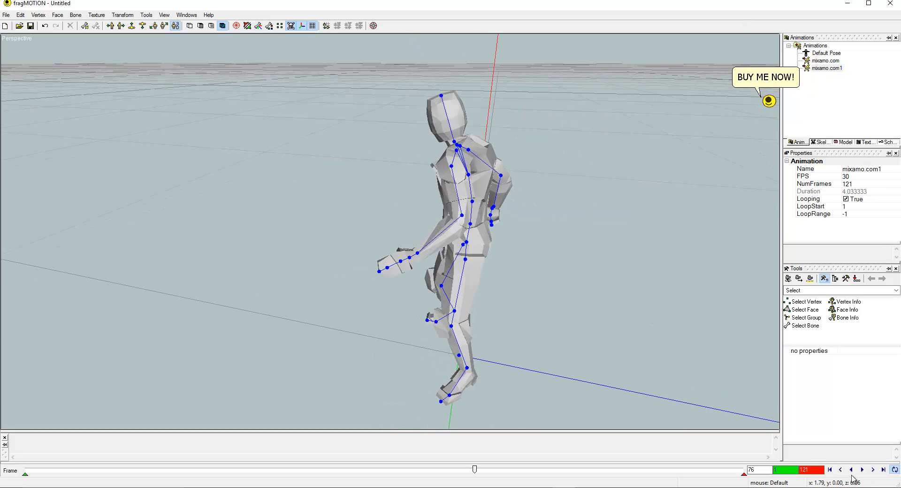
pyautogui.click(861, 471)
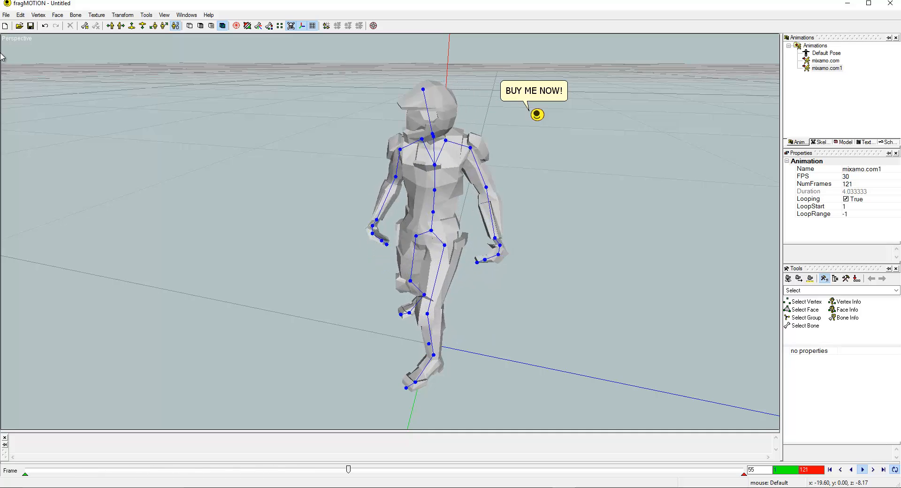
pyautogui.click(6, 14)
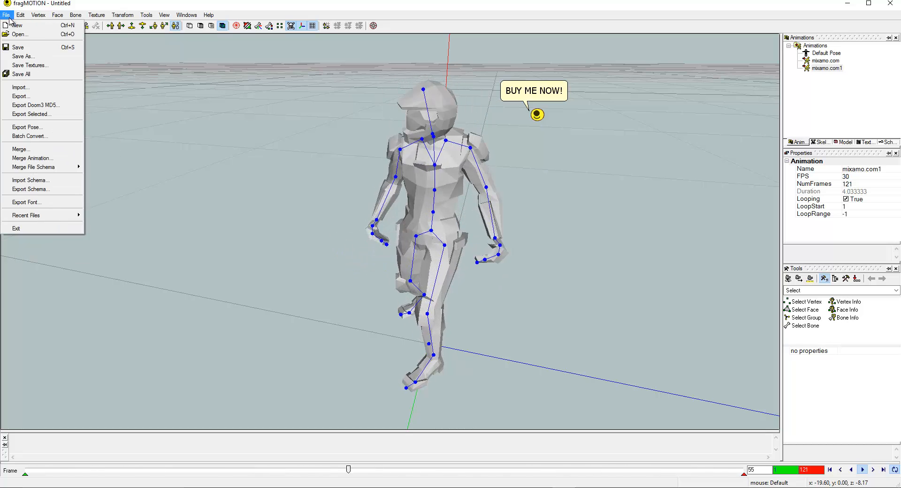
pyautogui.click(54, 157)
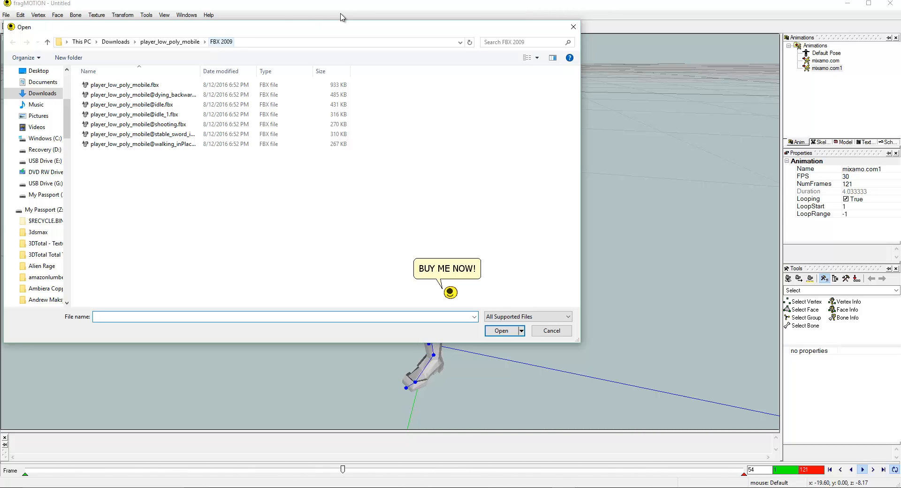
pyautogui.click(573, 27)
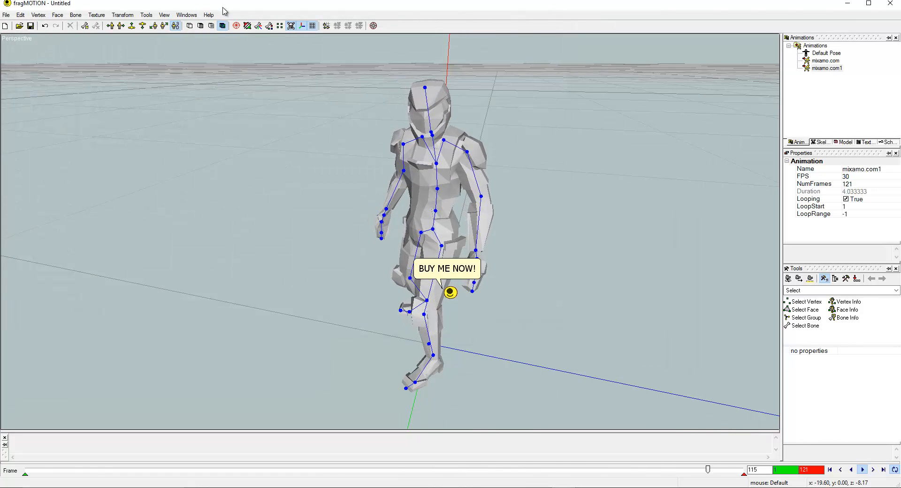
# - Check the program's version and licence status in the About information
pyautogui.click(209, 14)
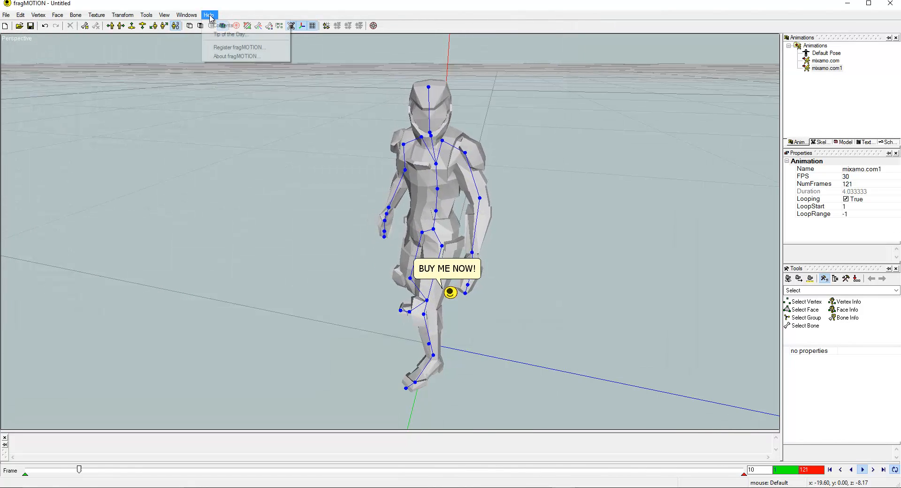
pyautogui.click(257, 56)
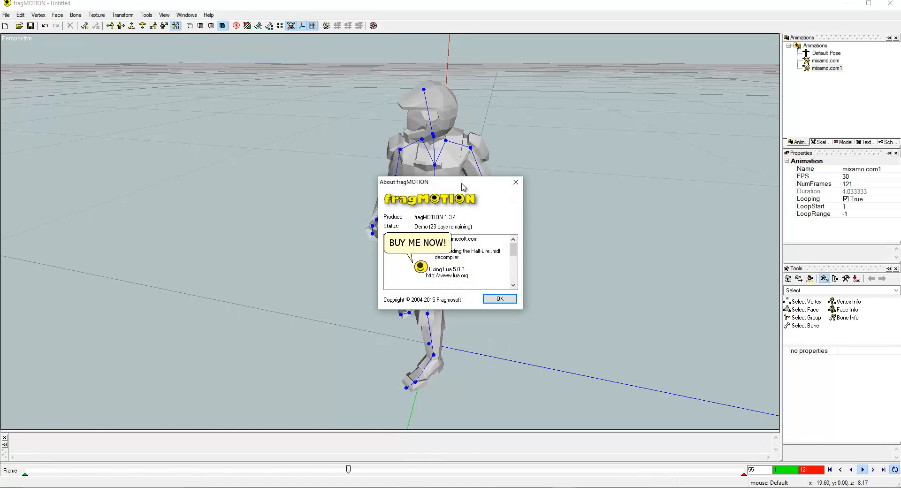
pyautogui.moveTo(462, 185); pyautogui.dragTo(377, 137)
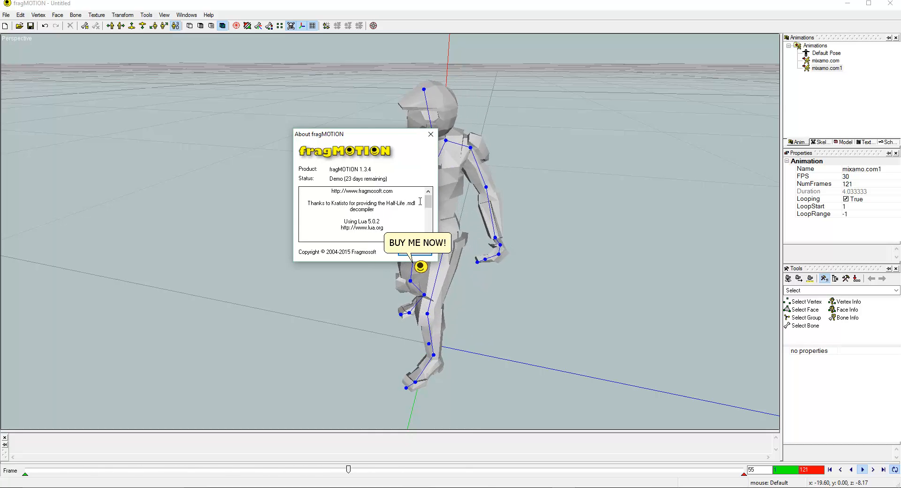
pyautogui.moveTo(428, 206); pyautogui.dragTo(437, 140)
pyautogui.click(430, 134)
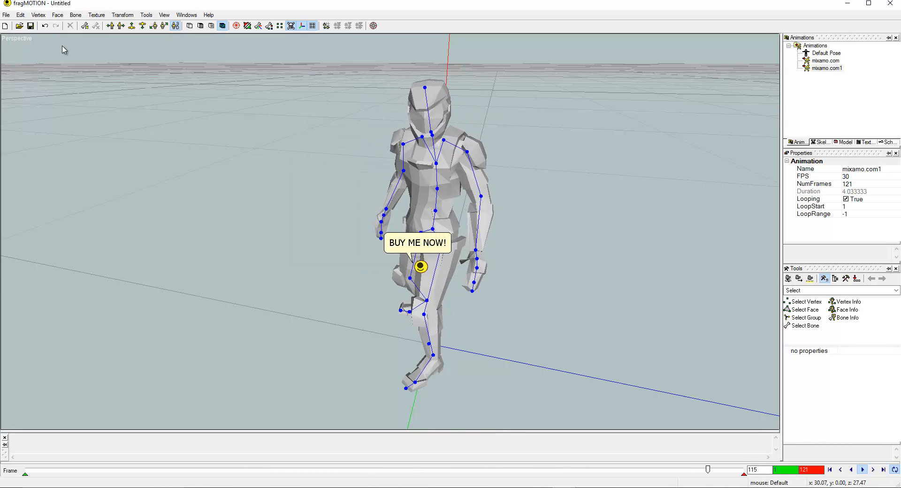
# - Switch to FBX Converter, choose FBX 2009 as the destination format, and return to fragMOTION
pyautogui.click(3, 15)
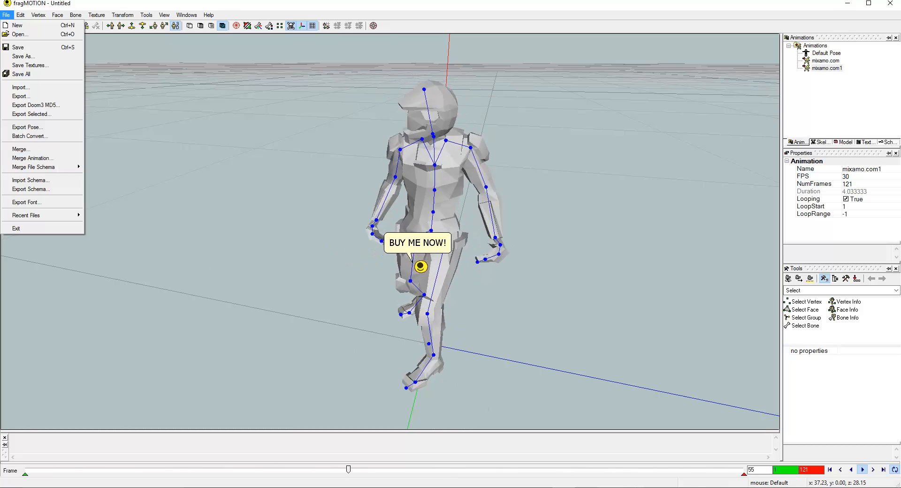
pyautogui.click(613, 483)
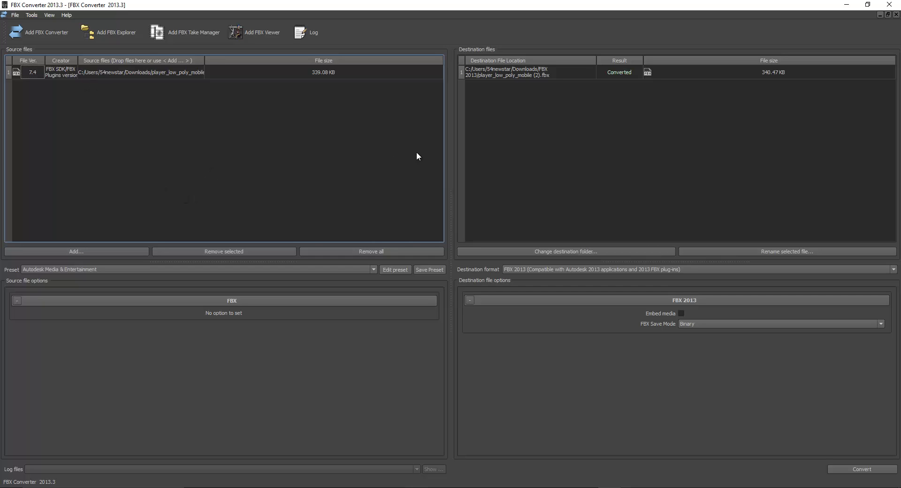
pyautogui.click(565, 271)
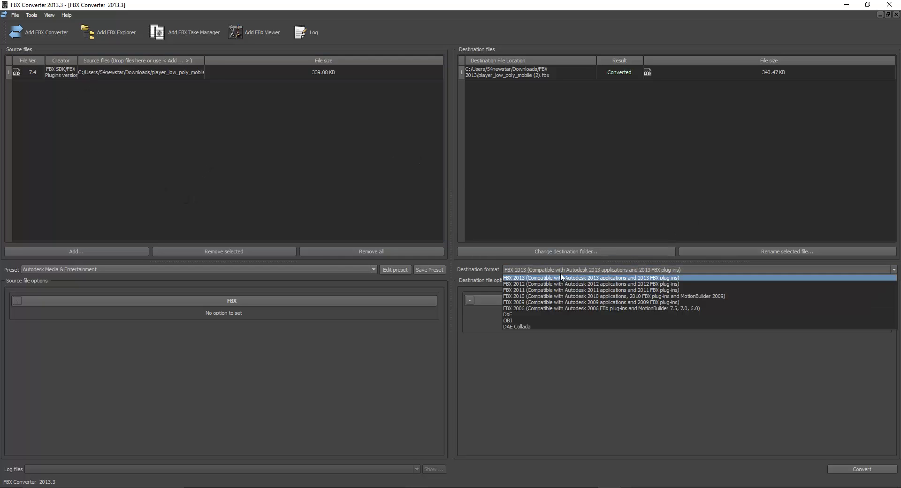
pyautogui.click(535, 304)
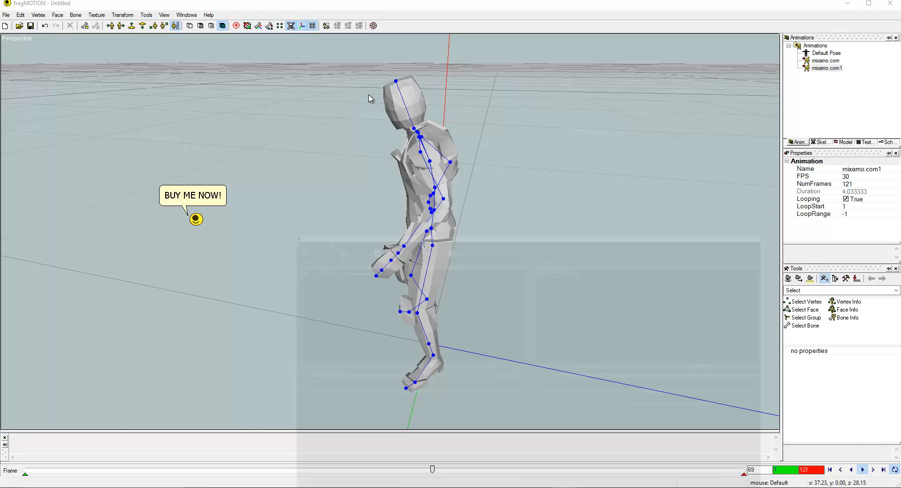
pyautogui.click(847, 4)
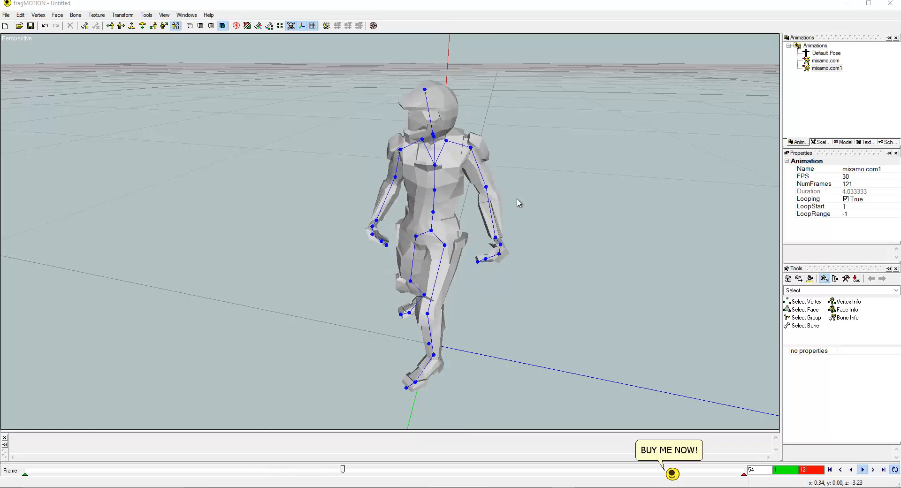
pyautogui.click(2, 14)
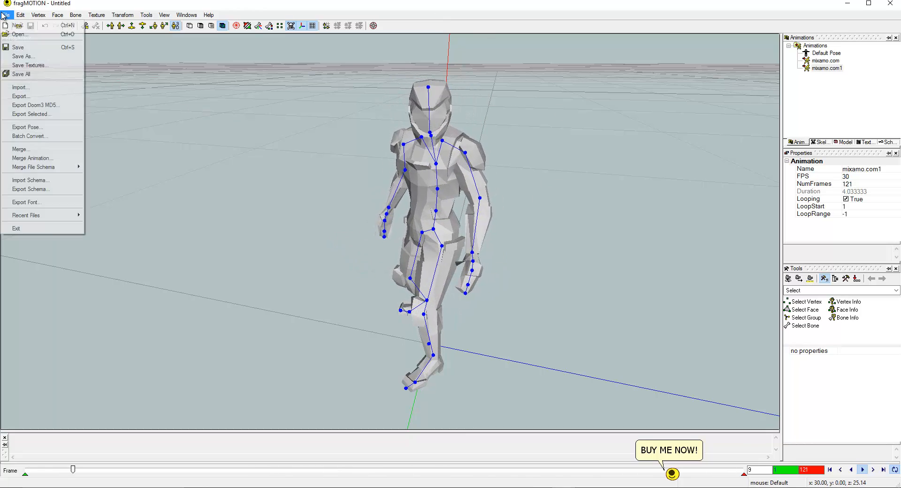
pyautogui.click(32, 160)
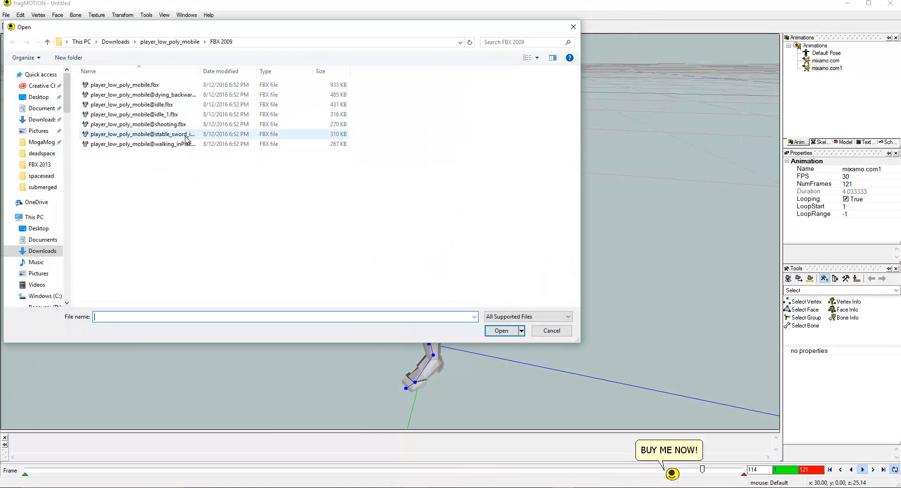
pyautogui.doubleClick(188, 127)
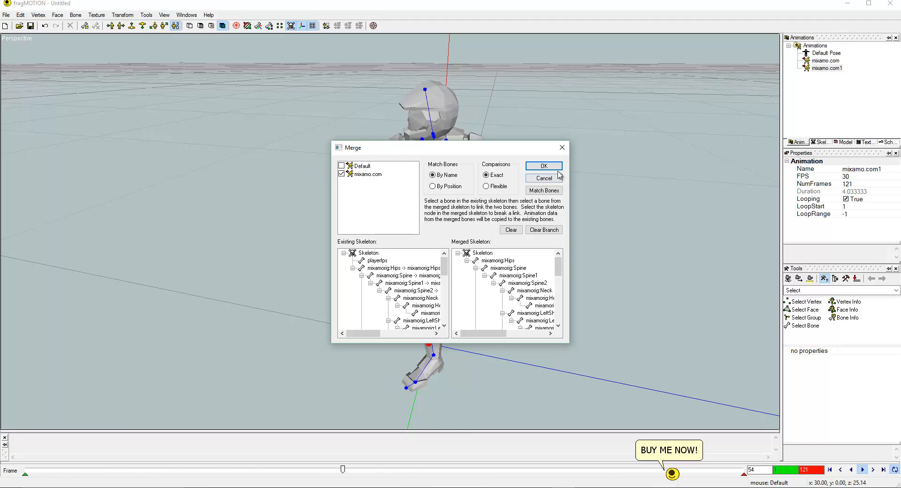
pyautogui.click(544, 166)
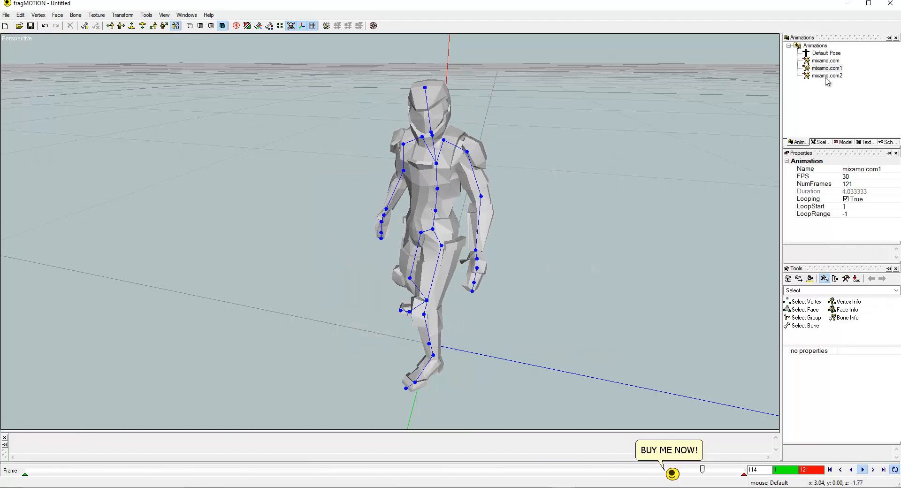
# - Turn on looping for the mixamo.com2 animation and play it, viewing the character from the side
pyautogui.click(827, 76)
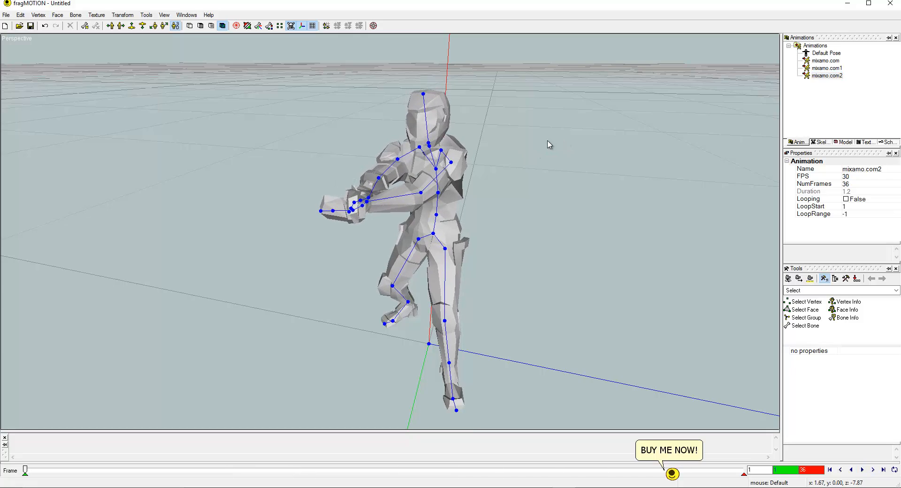
pyautogui.moveTo(549, 144); pyautogui.dragTo(635, 156, button='middle')
pyautogui.moveTo(678, 142); pyautogui.dragTo(510, 200, button='middle')
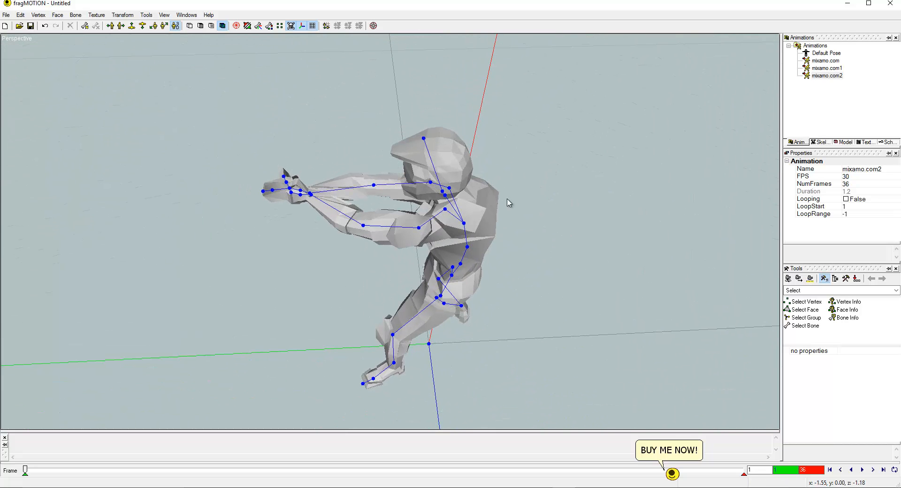
pyautogui.click(862, 469)
pyautogui.click(895, 470)
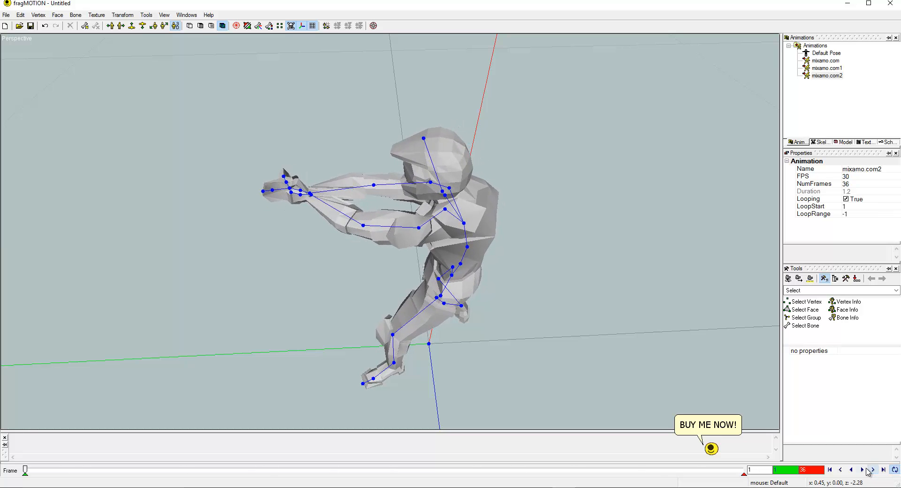
pyautogui.click(863, 470)
pyautogui.moveTo(513, 328); pyautogui.dragTo(522, 306, button='middle')
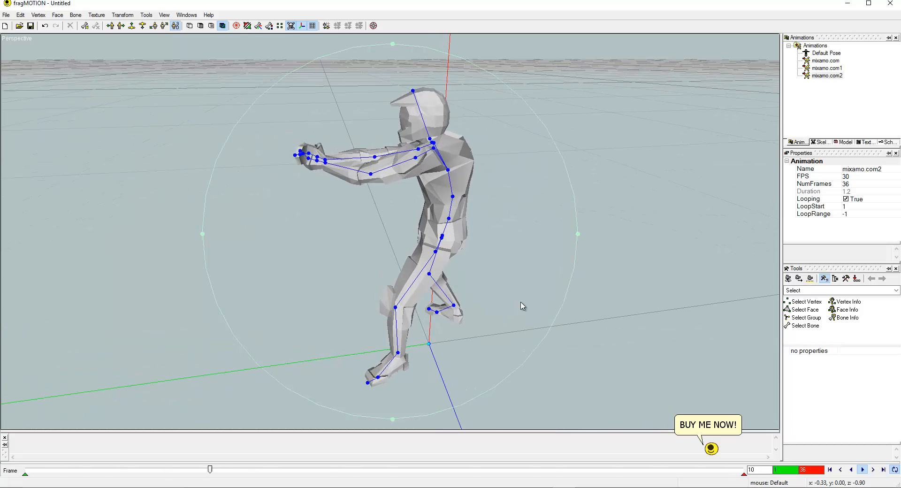
# - Start a new empty scene without saving the current one
pyautogui.click(5, 15)
pyautogui.click(19, 24)
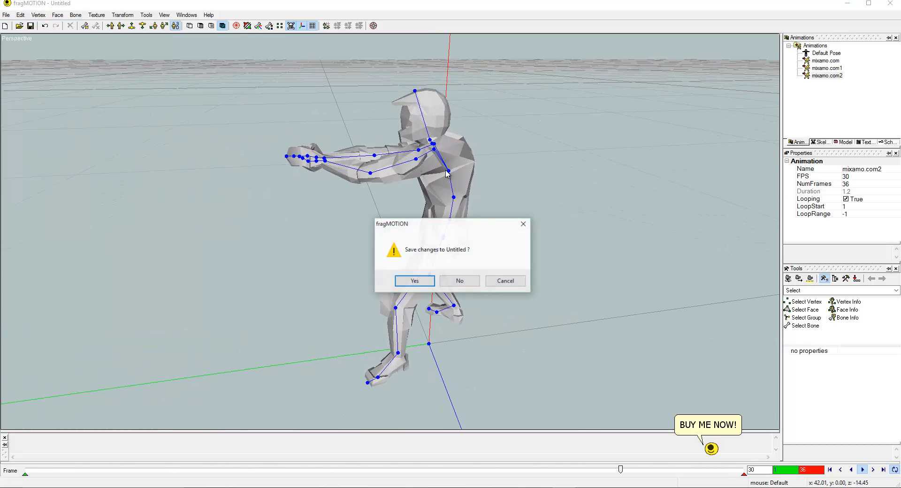
pyautogui.click(474, 281)
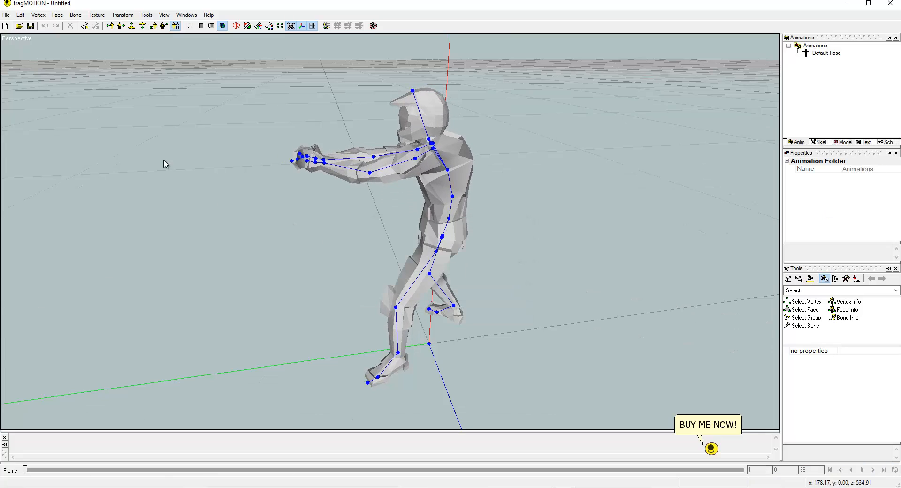
# - Import the base character model player_low_poly_mobile.fbx from the FBX 2009 folder
pyautogui.click(4, 14)
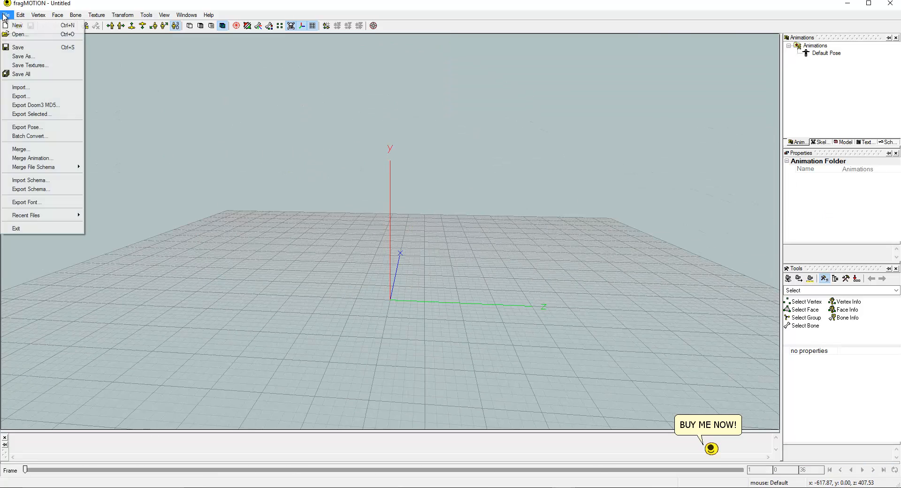
pyautogui.click(31, 91)
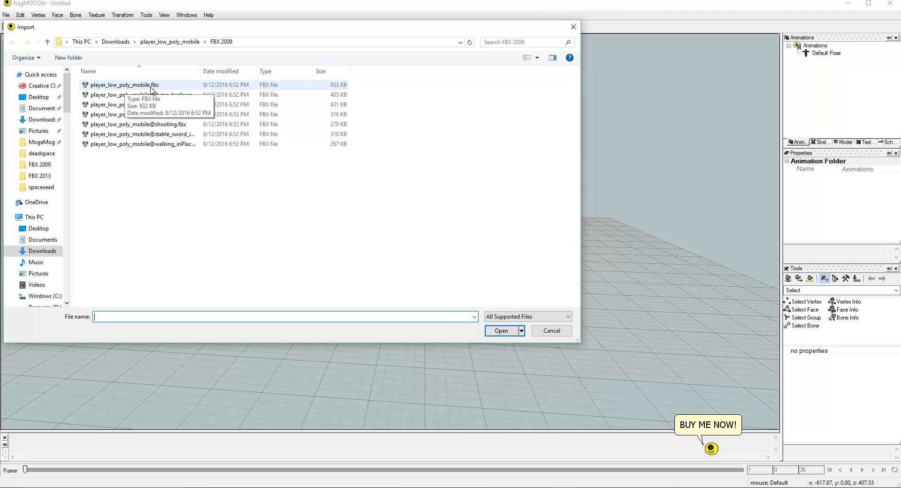
pyautogui.doubleClick(107, 88)
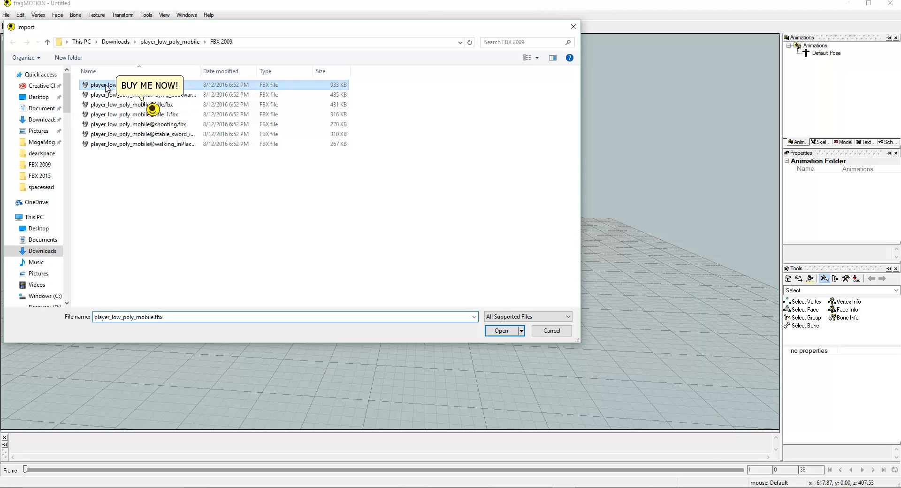
pyautogui.moveTo(524, 291)
pyautogui.mouseDown(button='middle')
pyautogui.moveTo(552, 303)
pyautogui.moveTo(505, 290)
pyautogui.mouseUp(button='middle')
pyautogui.scroll(-4, 542, 306)
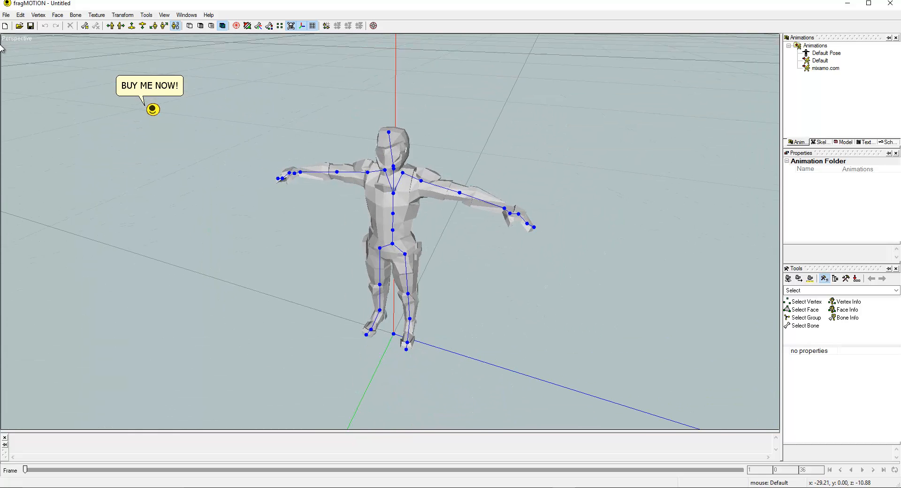
pyautogui.click(6, 14)
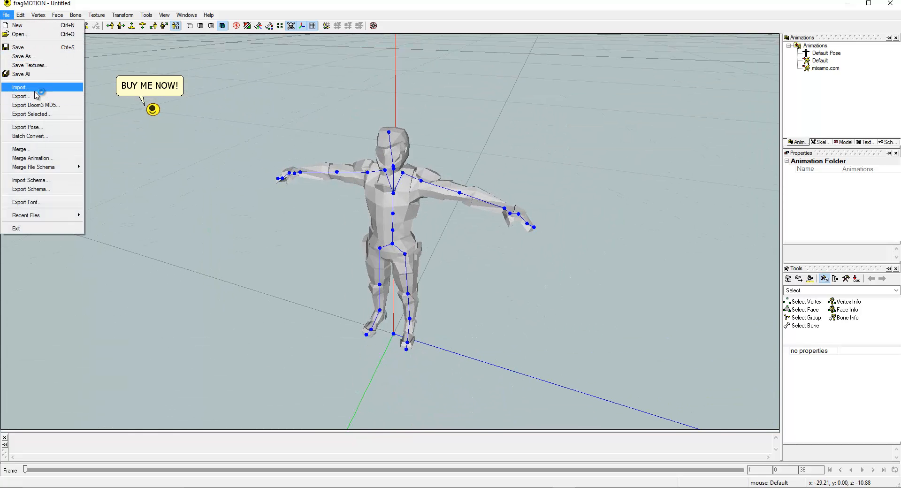
pyautogui.click(37, 88)
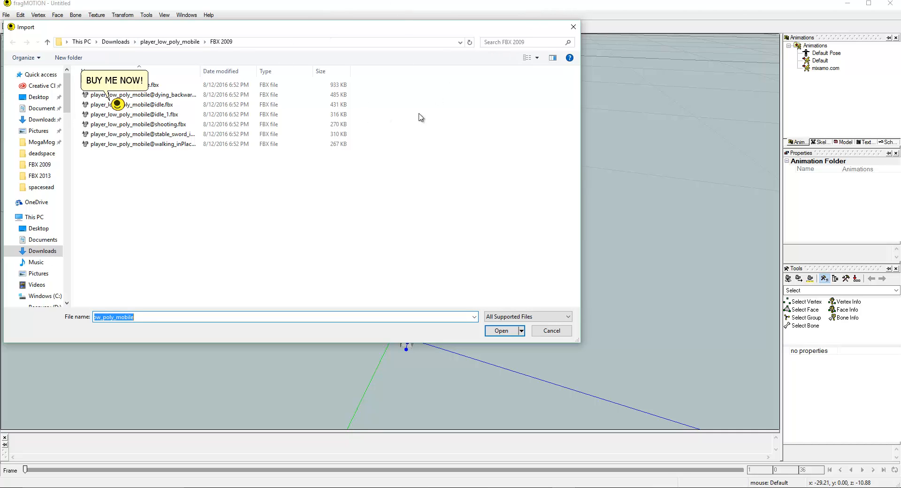
pyautogui.moveTo(285, 33); pyautogui.dragTo(264, 230)
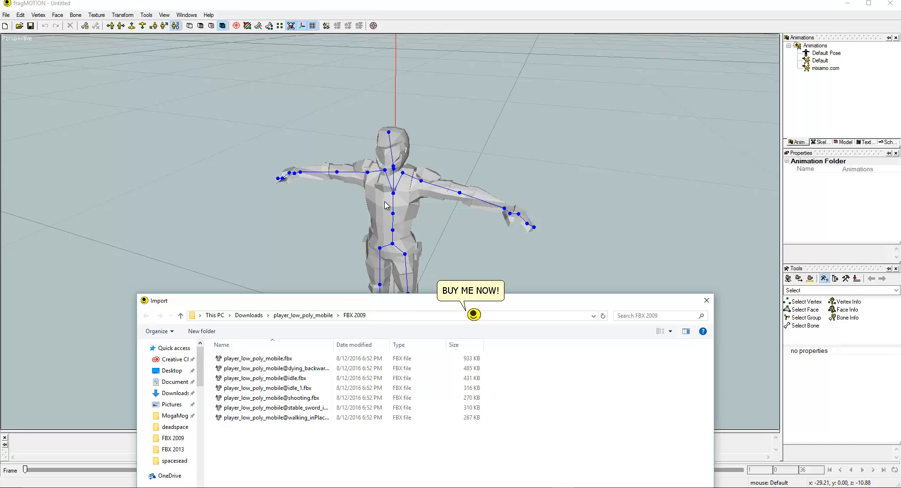
pyautogui.moveTo(397, 303); pyautogui.dragTo(433, 43)
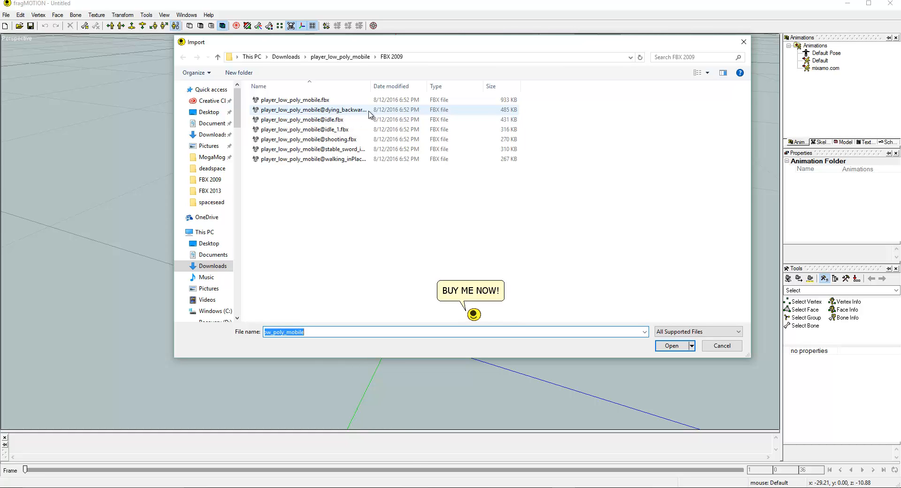
pyautogui.doubleClick(347, 120)
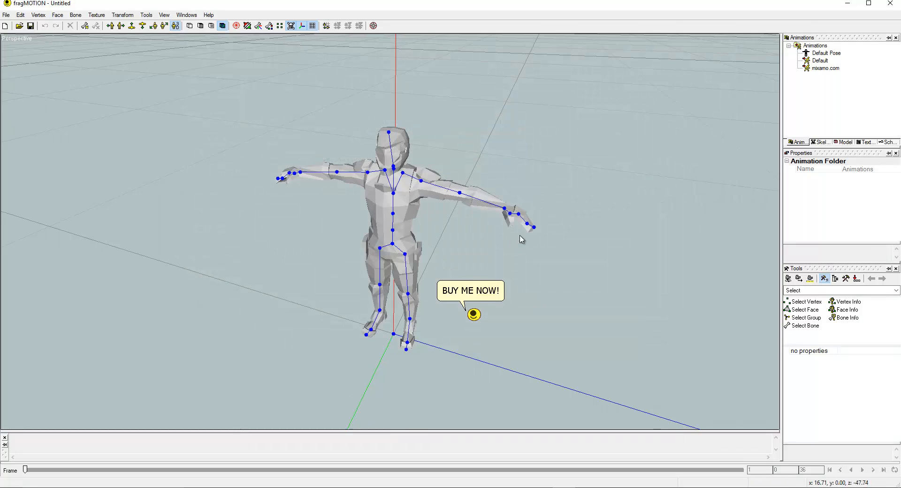
# - Examine the imported idle file's skeleton from the front and the sides
pyautogui.moveTo(589, 202); pyautogui.dragTo(595, 213, button='middle')
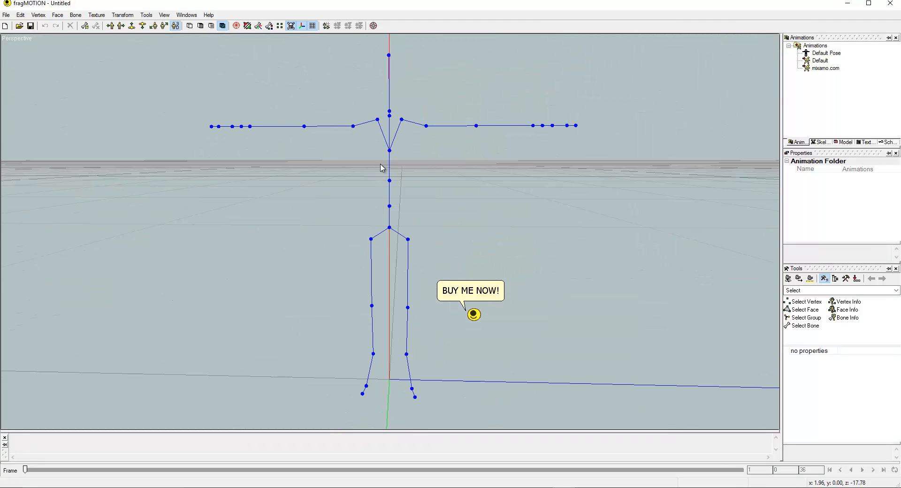
pyautogui.click(6, 18)
pyautogui.moveTo(547, 206); pyautogui.dragTo(441, 224, button='middle')
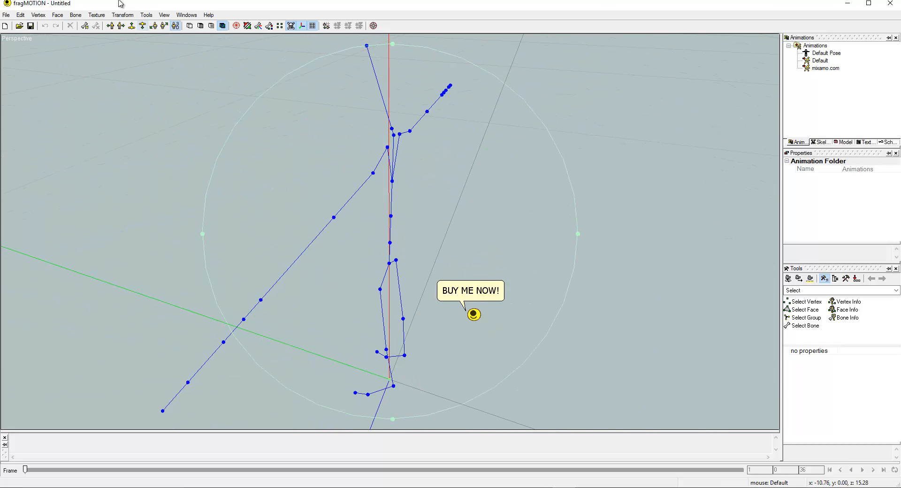
pyautogui.click(4, 15)
pyautogui.click(221, 118)
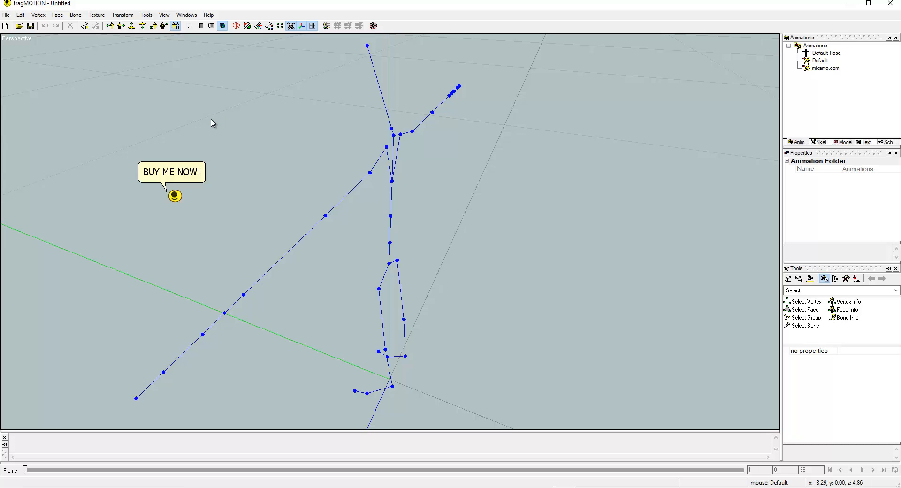
pyautogui.click(211, 118)
pyautogui.moveTo(282, 192); pyautogui.dragTo(554, 197, button='middle')
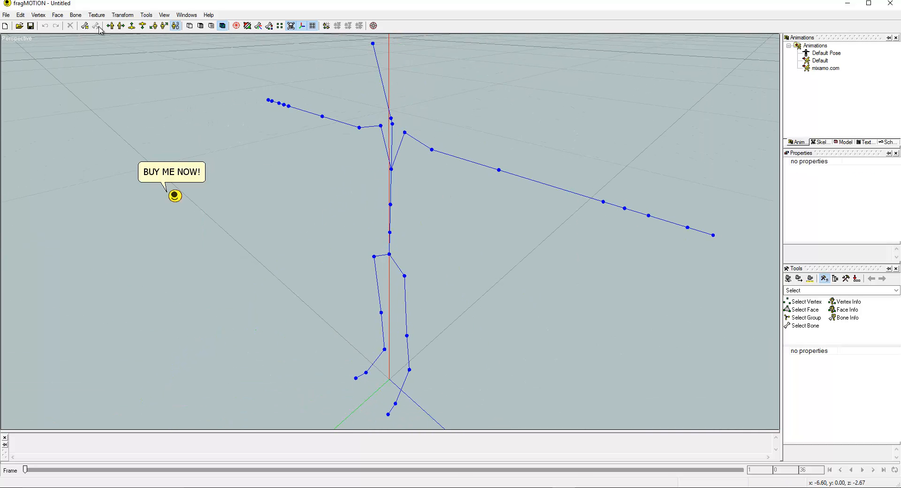
# - Import the base character model player_low_poly_mobile.fbx again
pyautogui.click(5, 15)
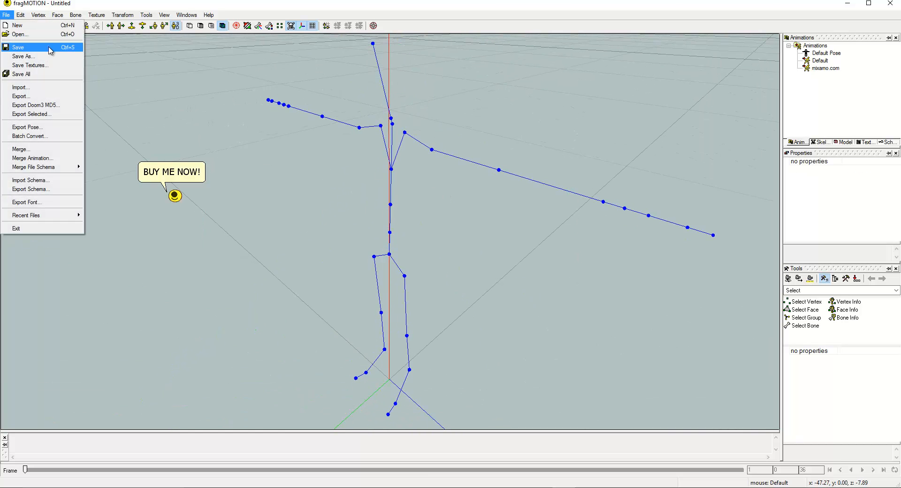
pyautogui.click(49, 88)
pyautogui.doubleClick(327, 102)
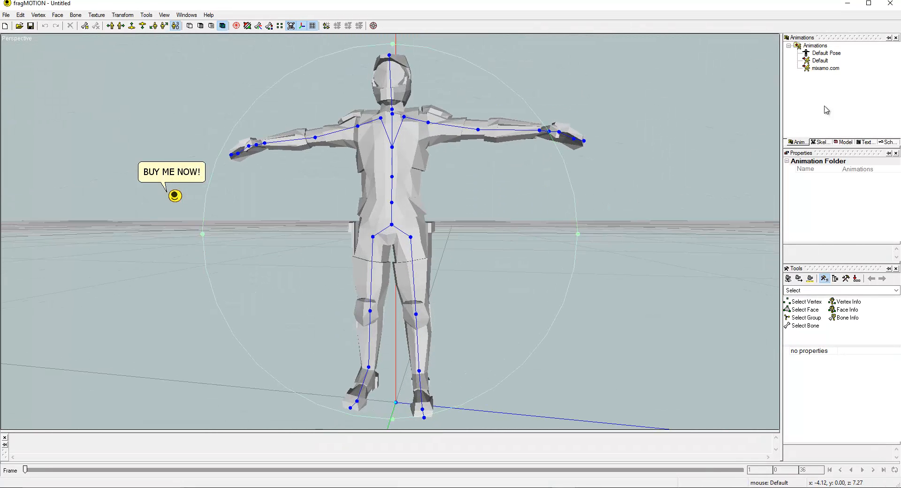
# - Delete the Default animation and rename the mixamo.com animation to t-pose
pyautogui.click(820, 61)
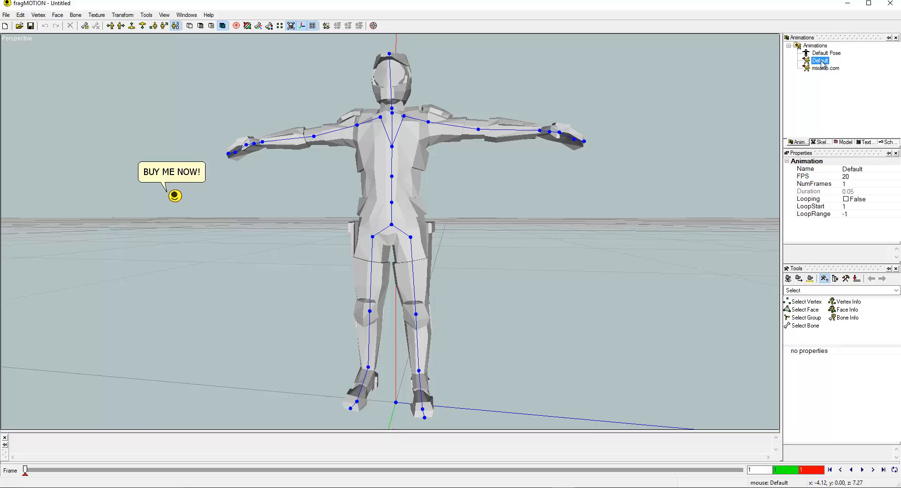
pyautogui.press('Delete')
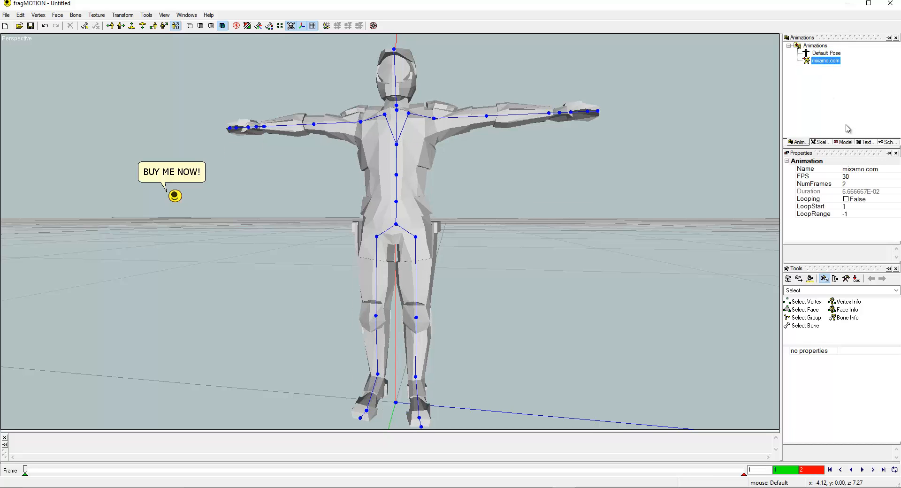
pyautogui.click(870, 168)
pyautogui.write('t-pose')
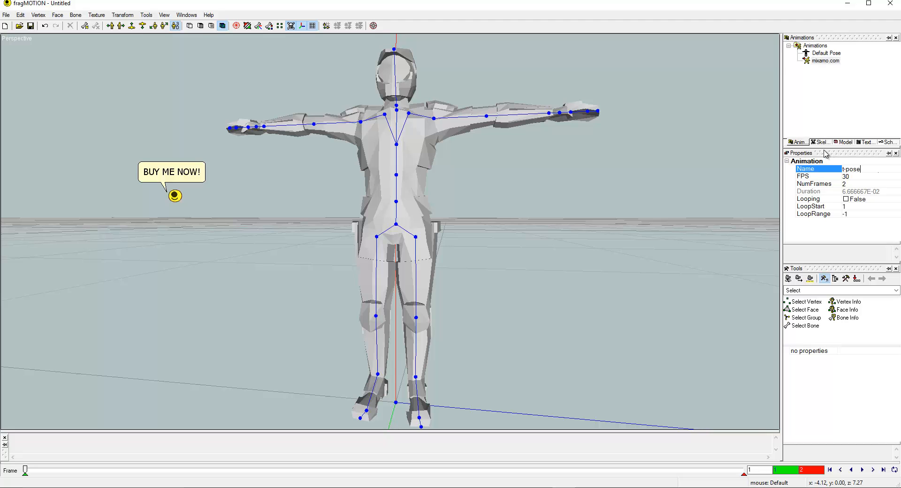
pyautogui.moveTo(611, 133); pyautogui.dragTo(681, 188, button='middle')
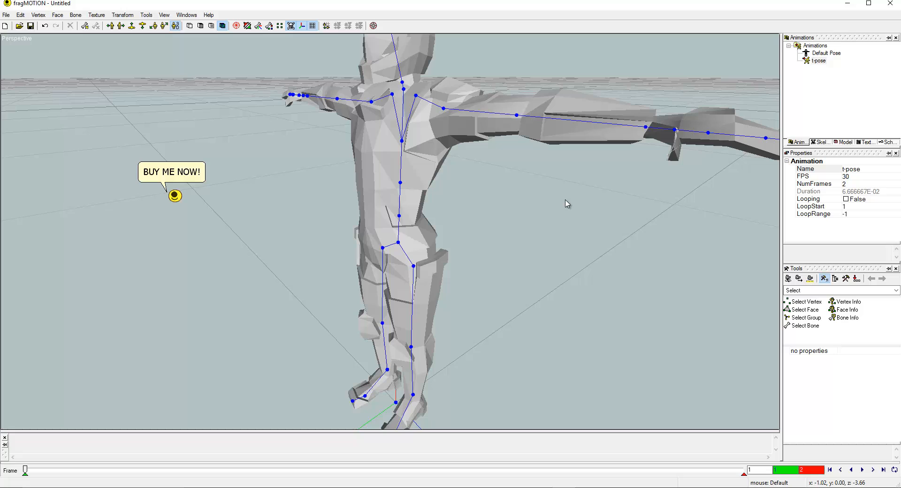
pyautogui.click(1, 16)
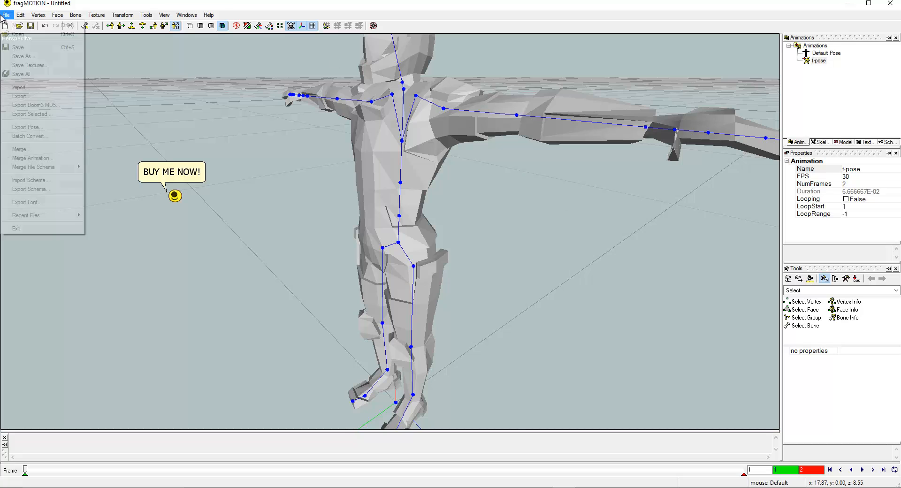
pyautogui.click(44, 159)
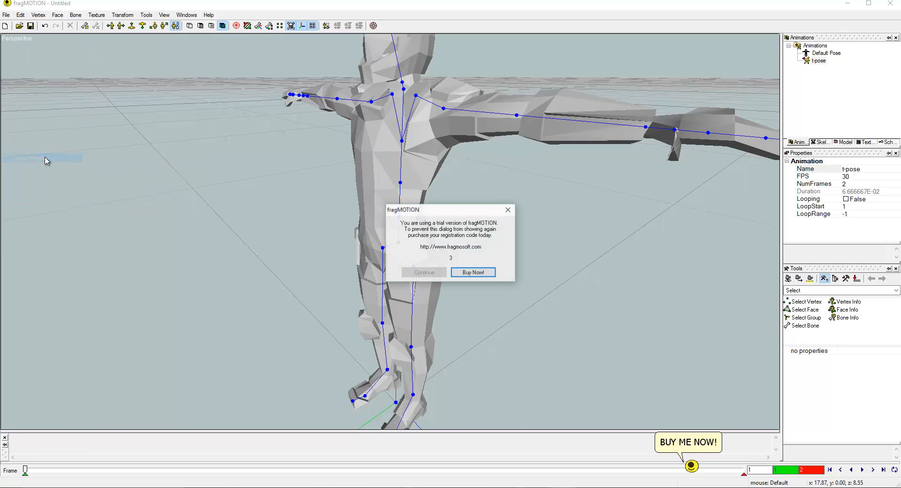
pyautogui.moveTo(426, 217); pyautogui.dragTo(404, 189)
pyautogui.click(404, 246)
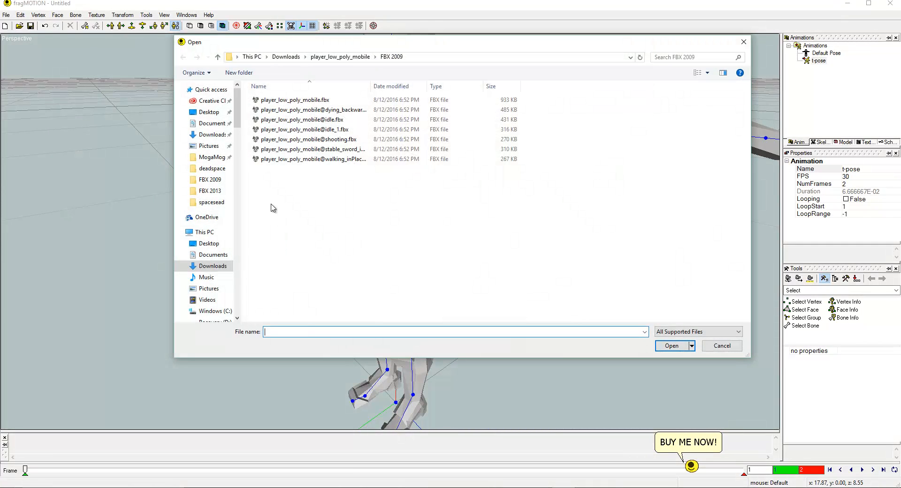
pyautogui.click(333, 121)
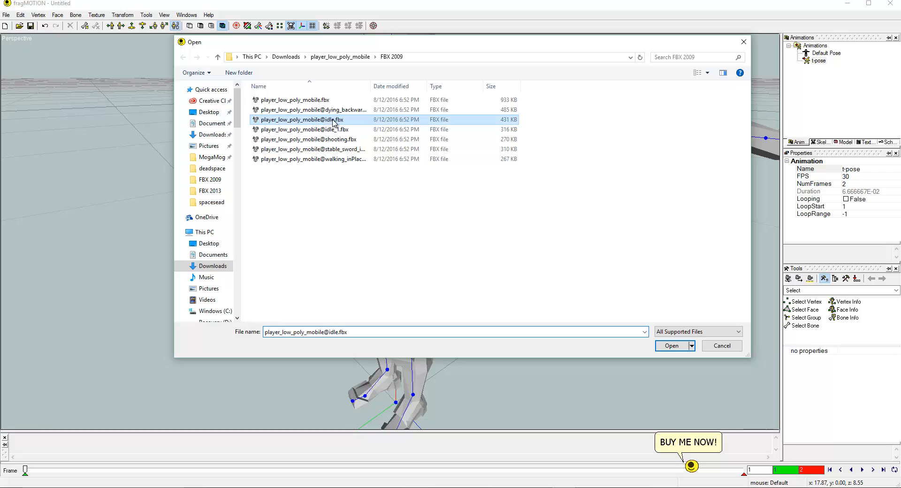
pyautogui.doubleClick(323, 120)
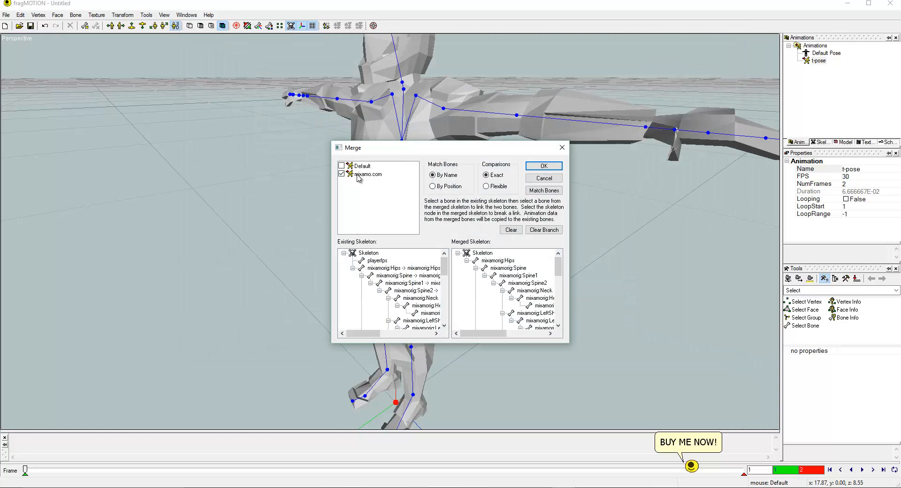
pyautogui.click(551, 170)
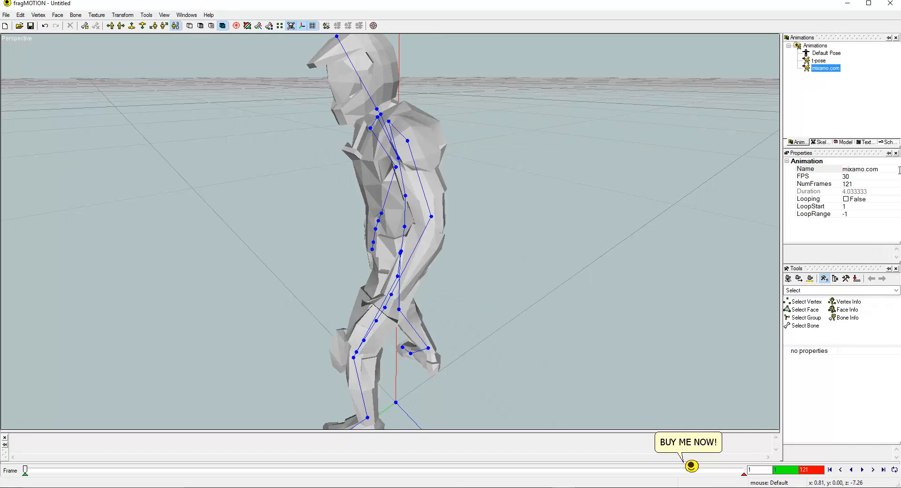
# - Rename the merged mixamo.com animation to idle_1, turn on its looping and play it
pyautogui.click(885, 169)
pyautogui.hotkey('ctrl', 'a')
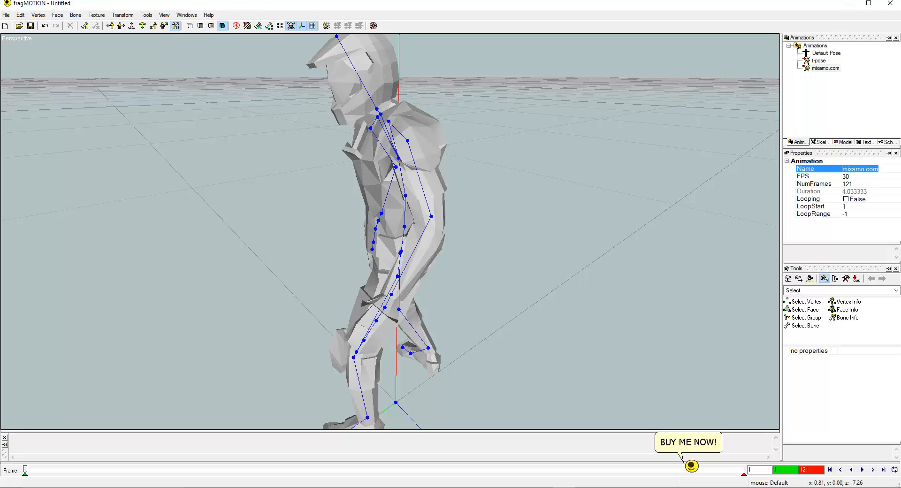
pyautogui.press('BackSpace')
pyautogui.click(894, 470)
pyautogui.click(862, 470)
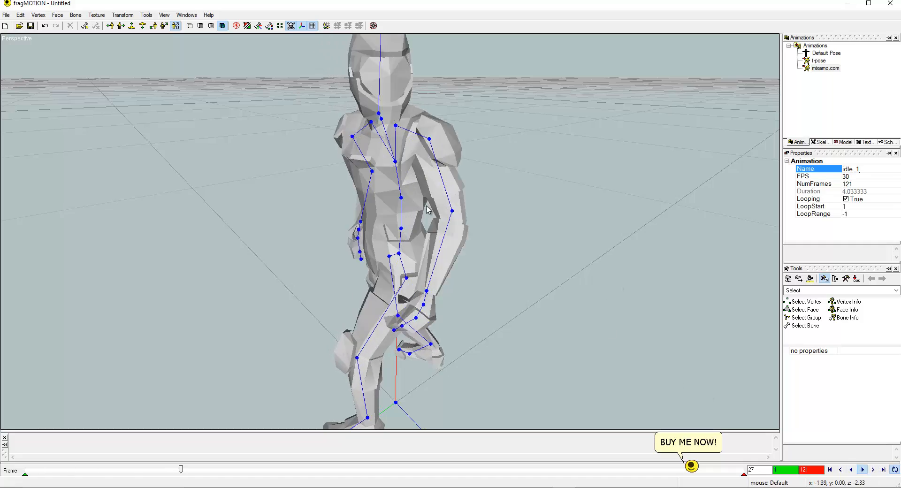
pyautogui.moveTo(428, 210); pyautogui.dragTo(474, 190, button='middle')
# - Rename the idle_1 animation to "idle look around_1" and view the character from another angle
pyautogui.click(863, 169)
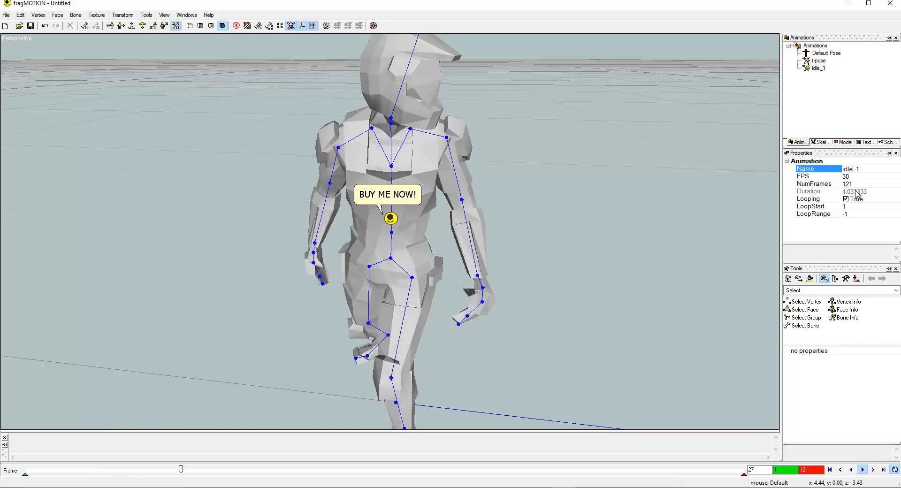
pyautogui.write('look')
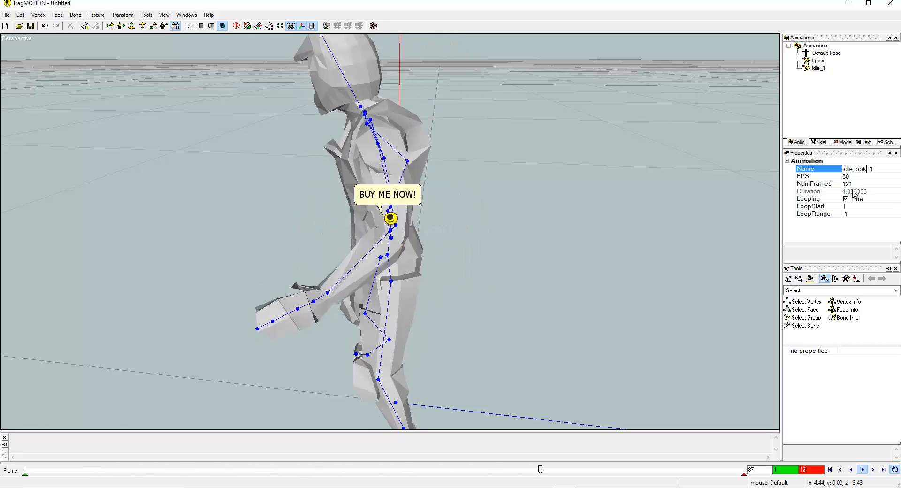
pyautogui.write('aeo')
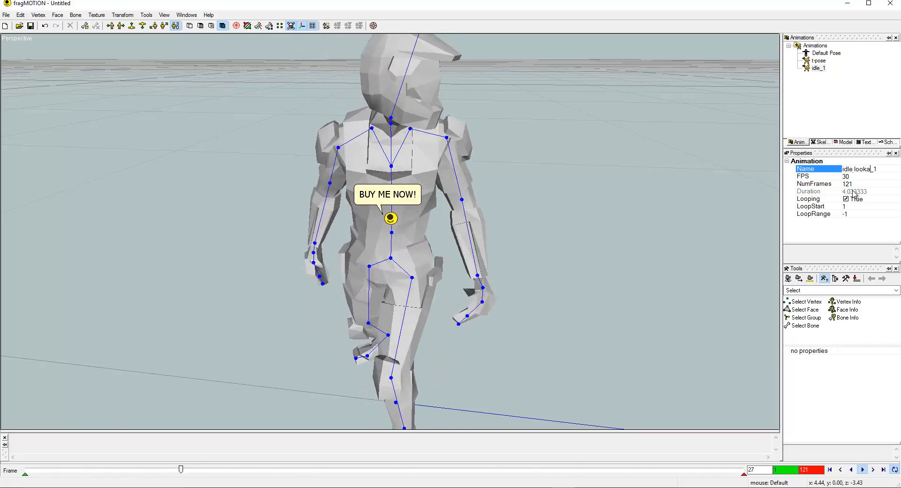
pyautogui.press('BackSpace')
pyautogui.press('BackSpace')
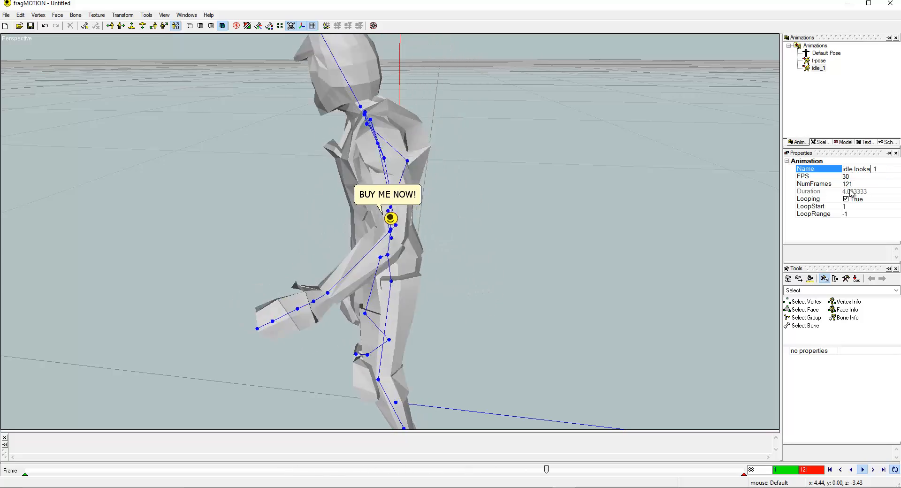
pyautogui.press('Left')
pyautogui.press('Left')
pyautogui.press('Left')
pyautogui.press('Left')
pyautogui.press('Left')
pyautogui.press('Left')
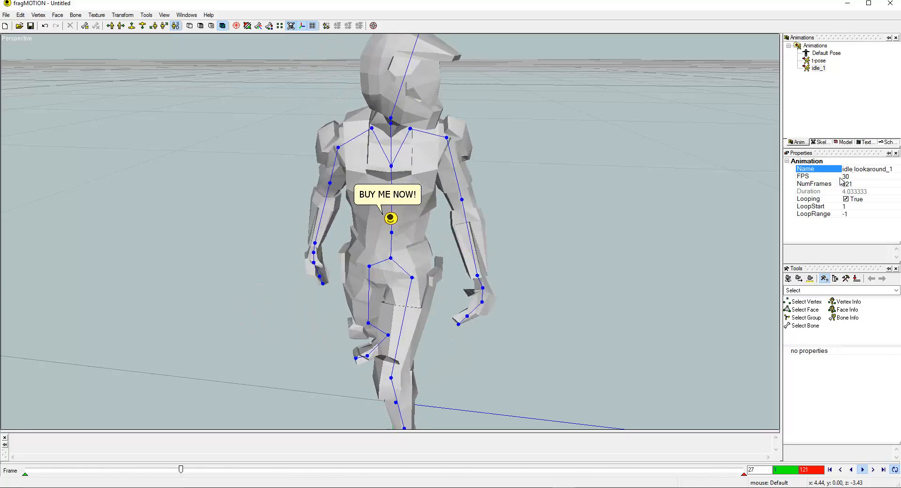
pyautogui.click(871, 185)
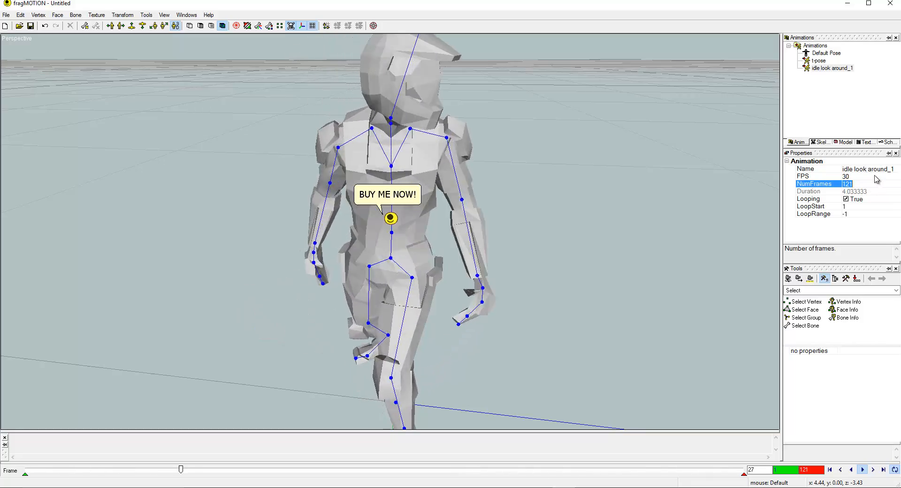
pyautogui.click(570, 220)
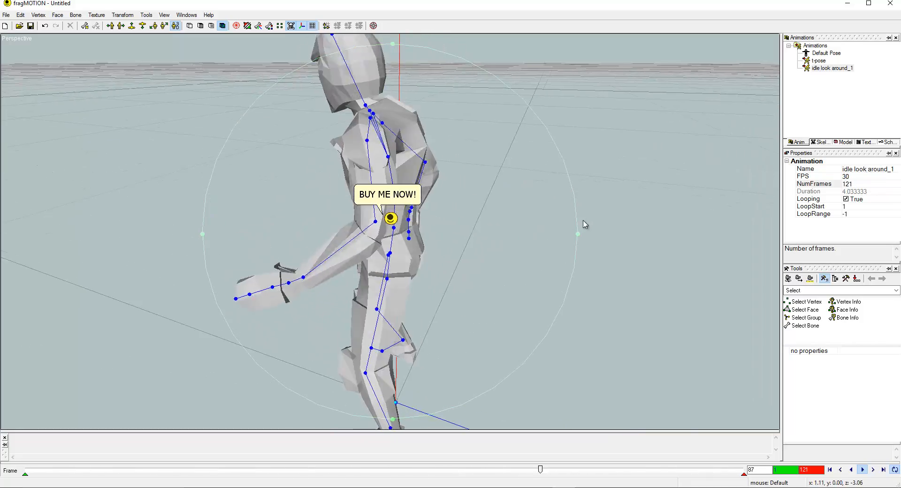
pyautogui.click(7, 16)
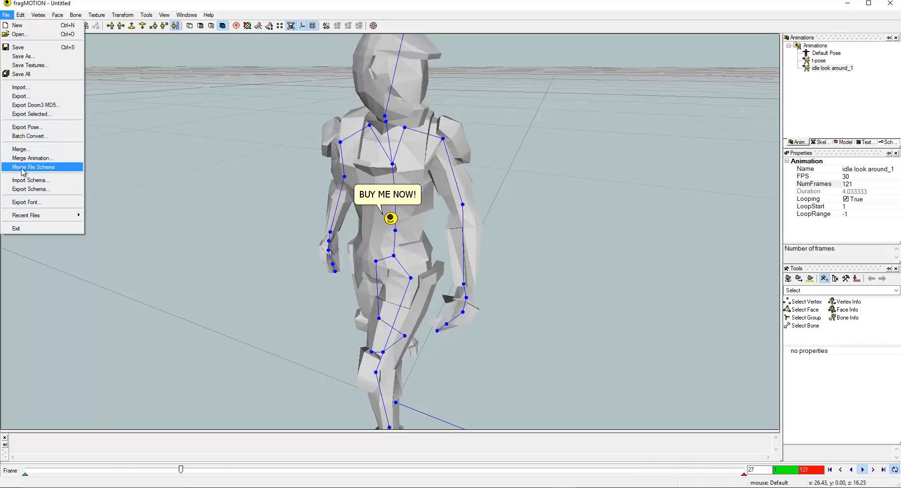
pyautogui.click(37, 159)
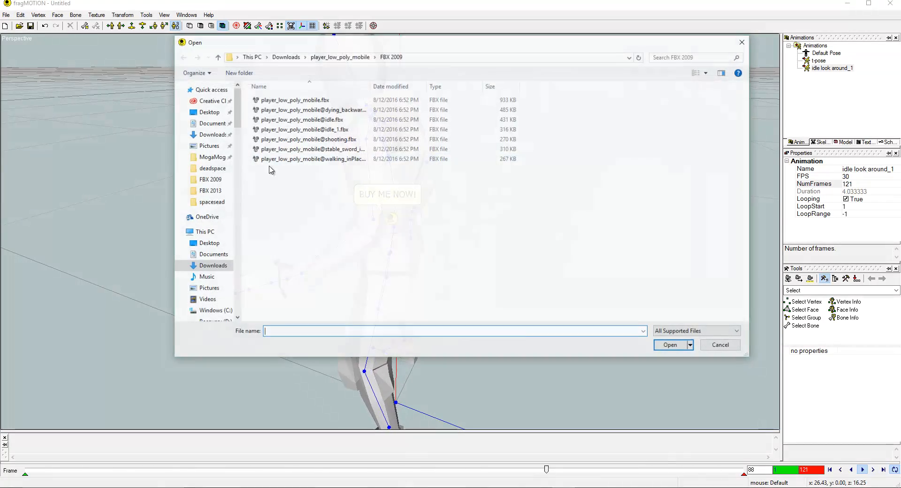
pyautogui.click(346, 129)
pyautogui.moveTo(368, 43); pyautogui.dragTo(300, 126)
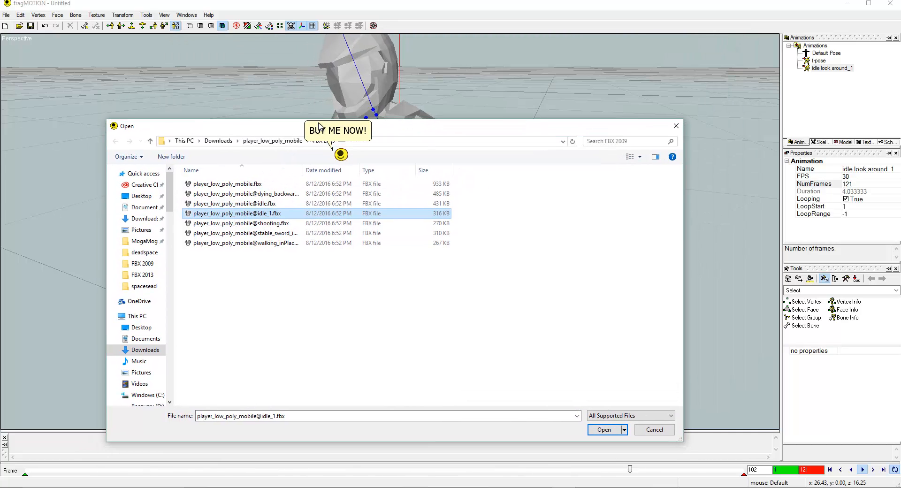
pyautogui.doubleClick(284, 215)
pyautogui.click(341, 166)
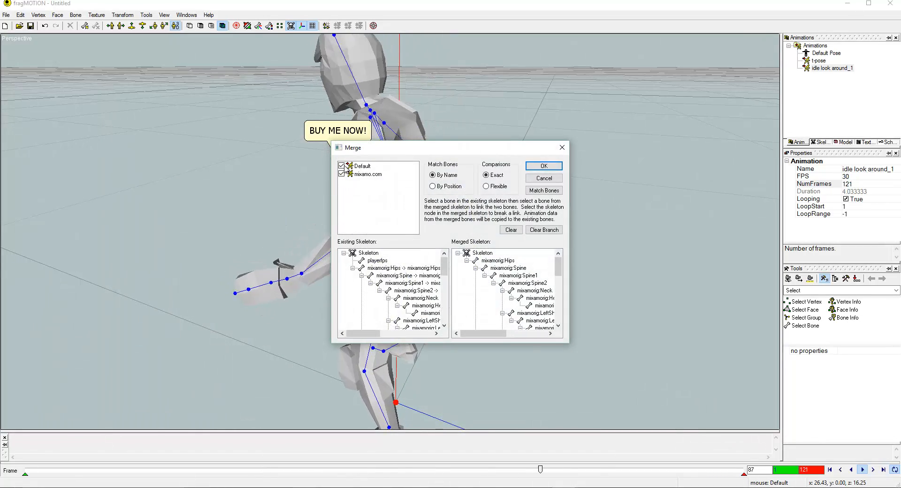
pyautogui.click(534, 167)
# - Rename the newly merged mixamo.com animation to "idle pose_2" and play it with looping turned on
pyautogui.click(825, 76)
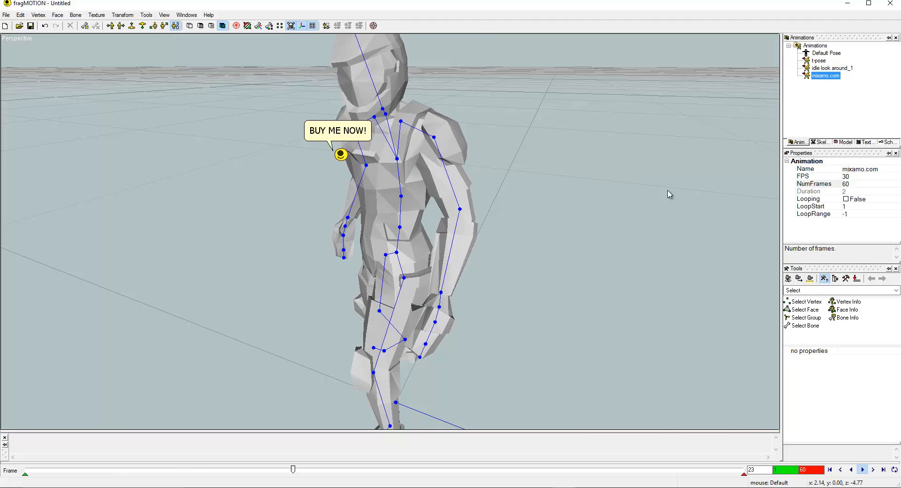
pyautogui.click(871, 169)
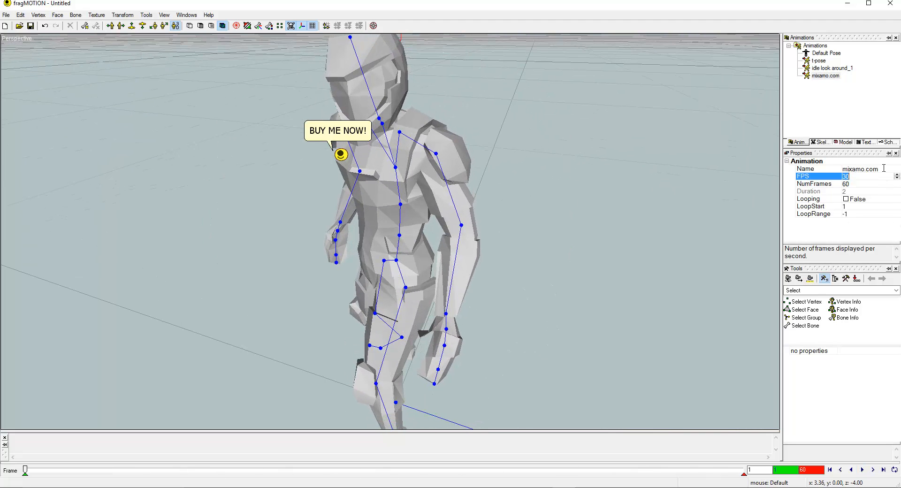
pyautogui.click(872, 169)
pyautogui.press('BackSpace')
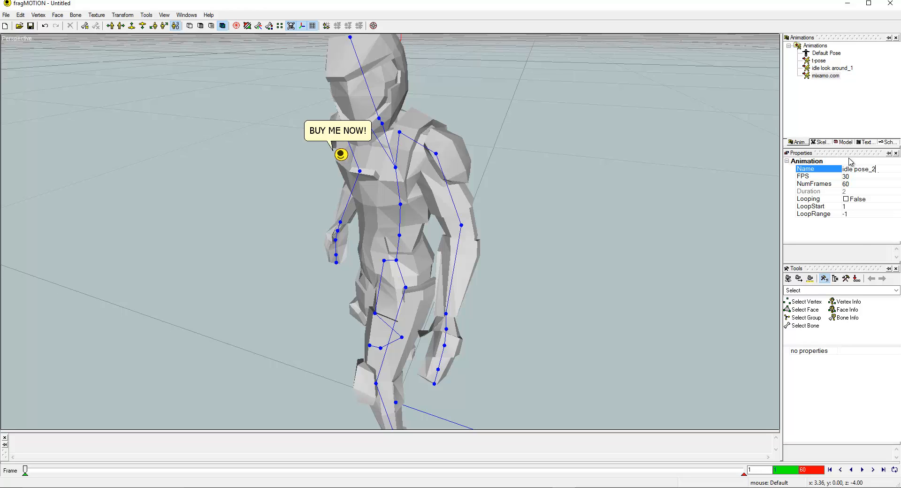
pyautogui.press('Return')
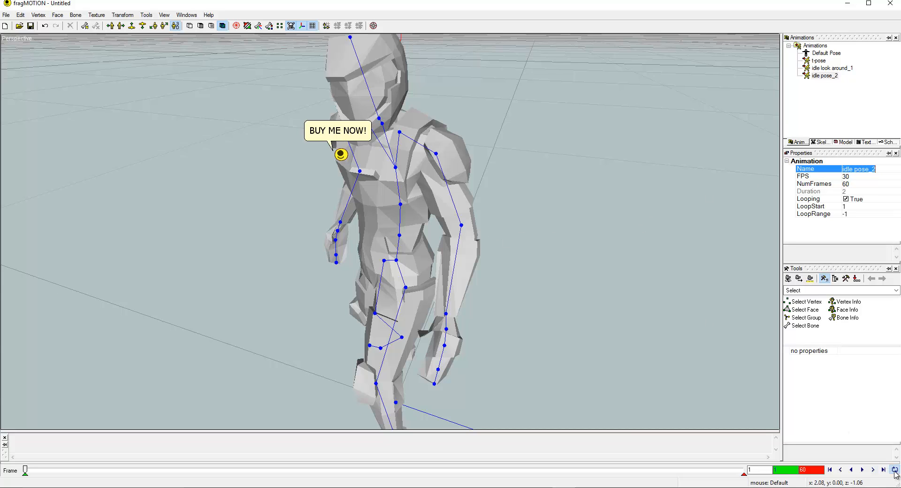
pyautogui.click(862, 470)
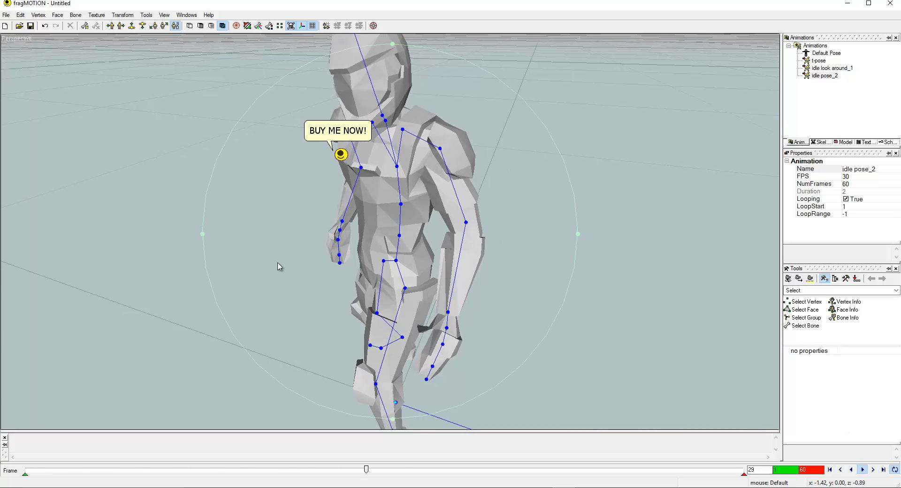
pyautogui.moveTo(280, 267); pyautogui.dragTo(354, 252, button='middle')
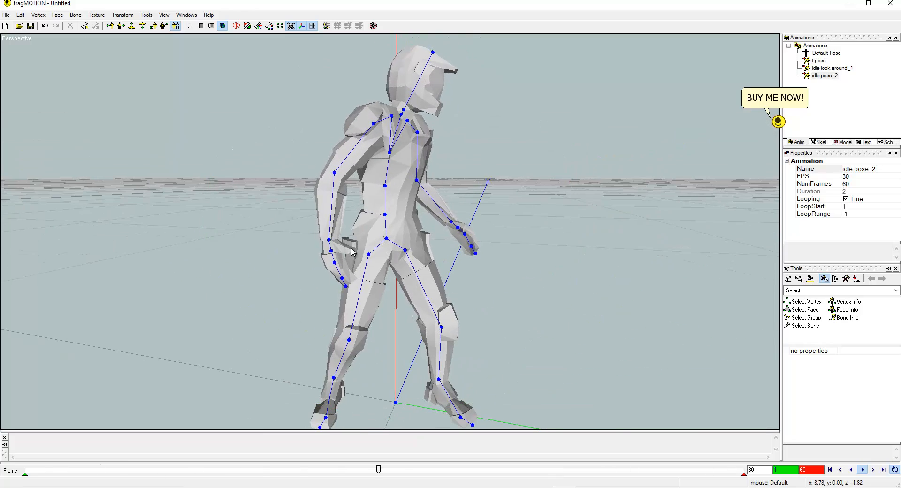
pyautogui.click(6, 14)
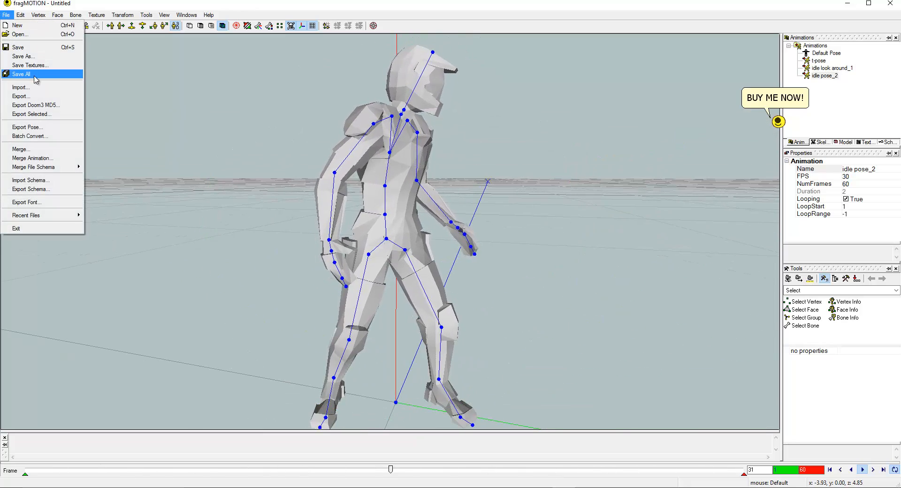
pyautogui.click(49, 160)
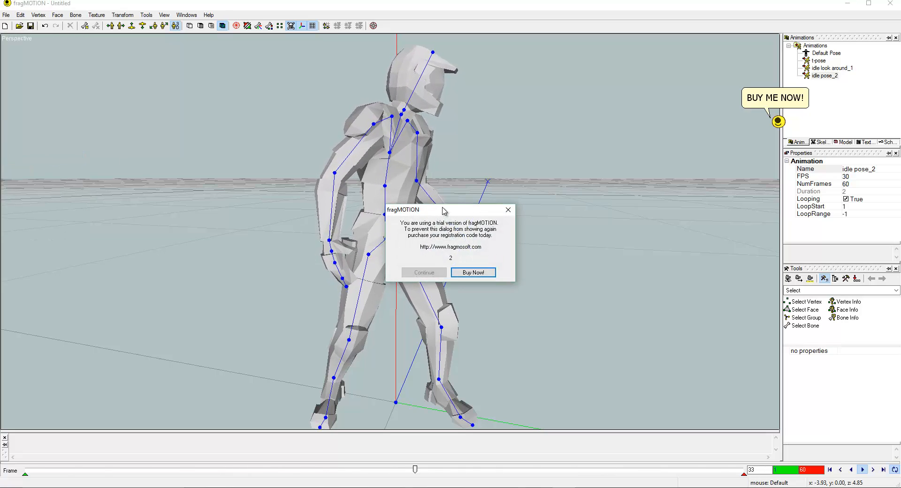
pyautogui.moveTo(444, 210); pyautogui.dragTo(448, 176)
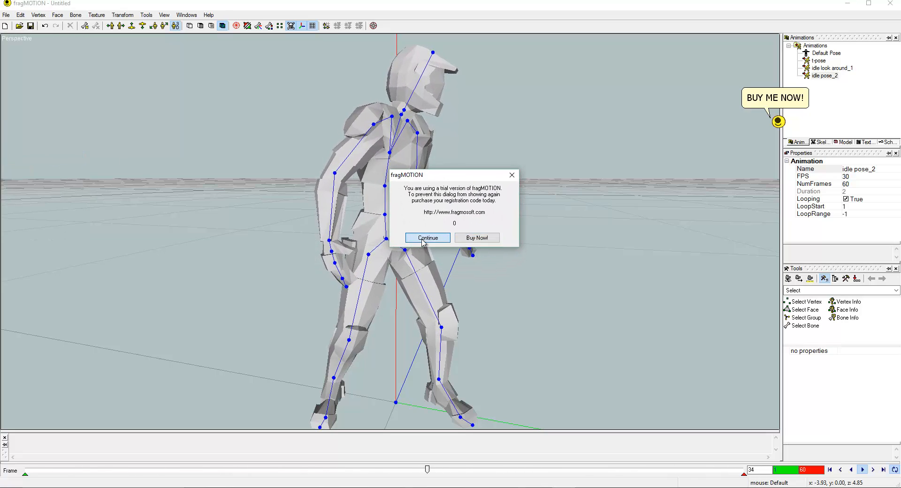
pyautogui.click(424, 240)
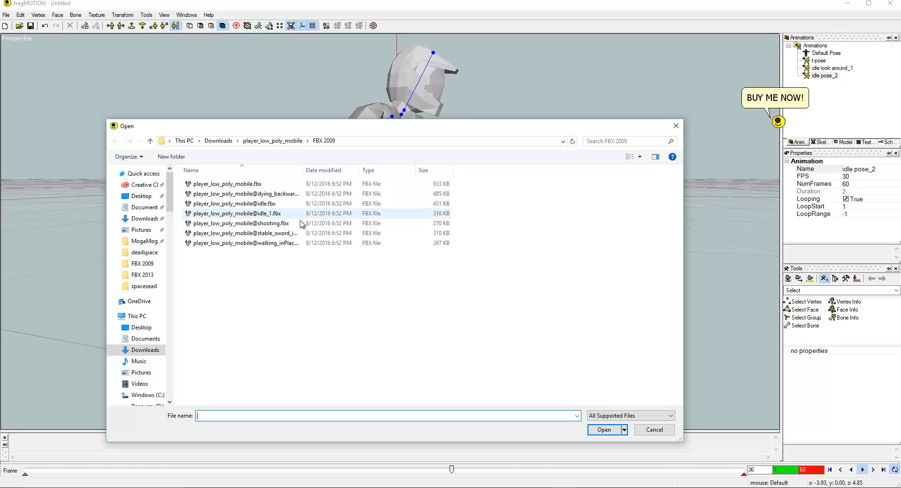
pyautogui.doubleClick(300, 224)
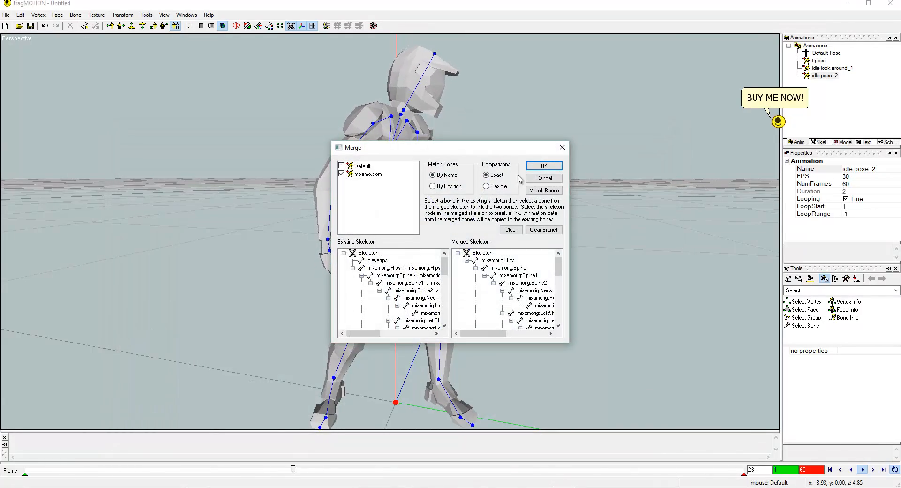
pyautogui.click(544, 168)
pyautogui.moveTo(584, 152); pyautogui.dragTo(539, 168, button='middle')
pyautogui.scroll(-3, 540, 171)
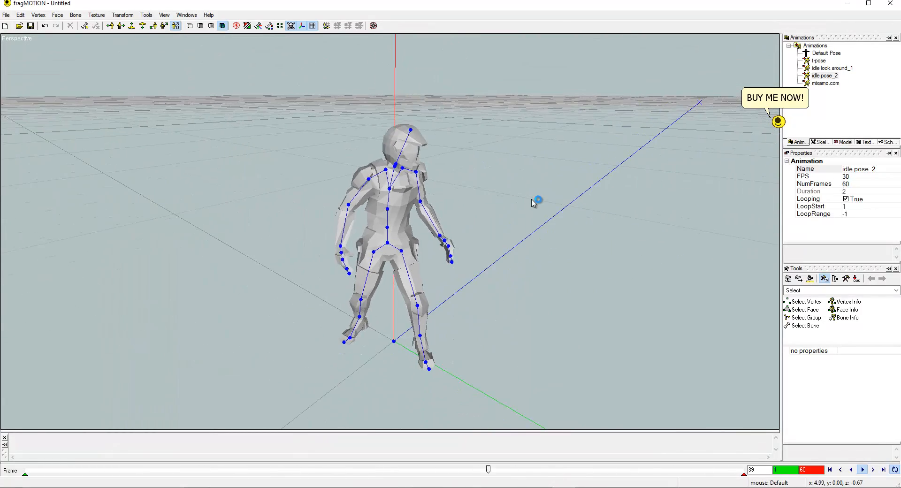
# - Rename the mixamo.com animation merged from the shooting file to "pistol shoot_1" and play it with looping turned on
pyautogui.click(826, 83)
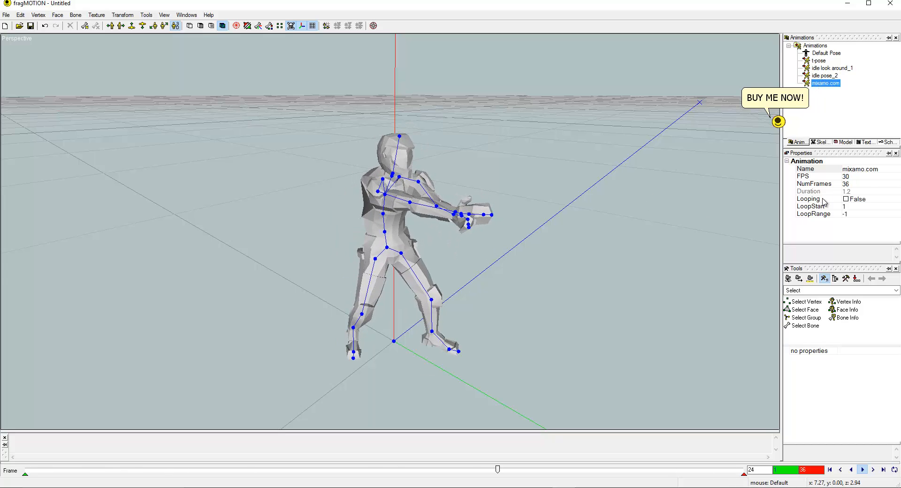
pyautogui.click(880, 168)
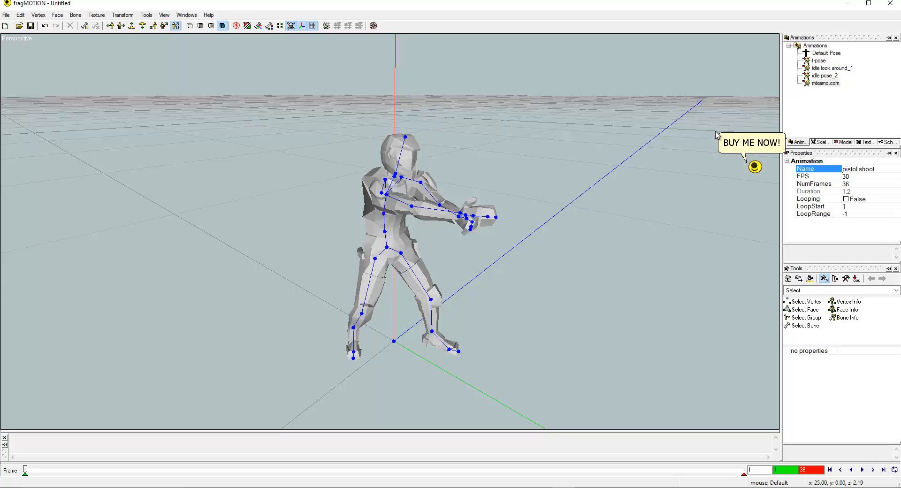
pyautogui.click(863, 176)
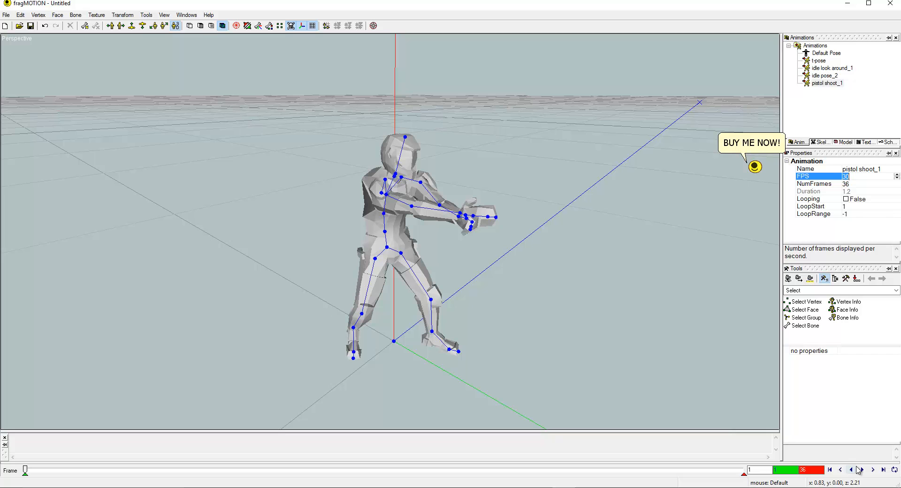
pyautogui.click(862, 470)
pyautogui.click(895, 470)
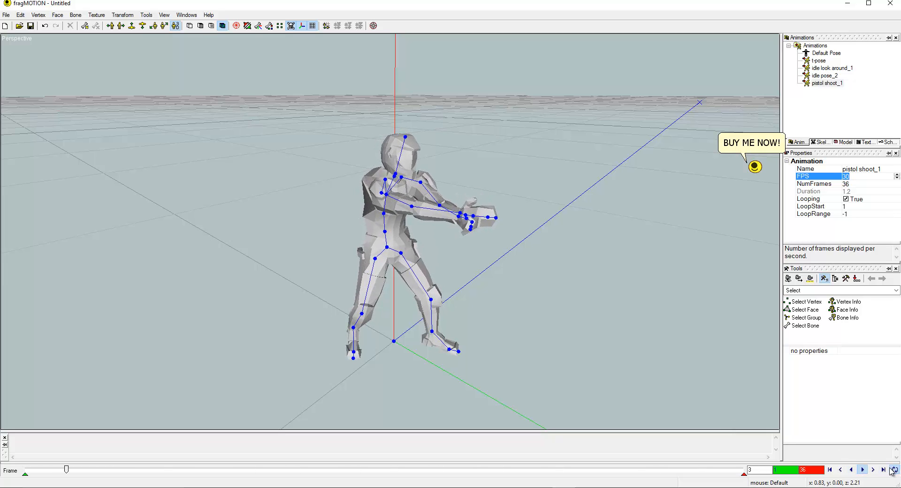
pyautogui.moveTo(596, 274)
pyautogui.mouseDown(button='middle')
pyautogui.moveTo(551, 279)
pyautogui.moveTo(551, 292)
pyautogui.moveTo(576, 272)
pyautogui.moveTo(608, 268)
pyautogui.mouseUp(button='middle')
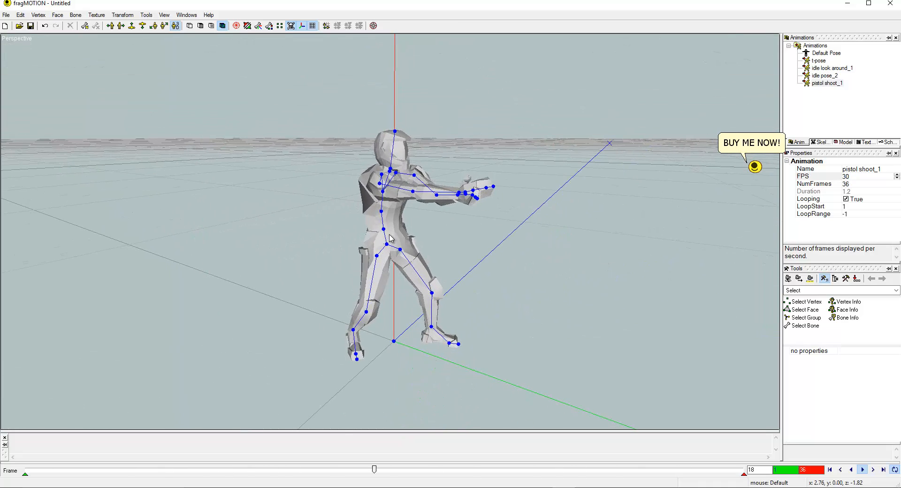
pyautogui.click(6, 14)
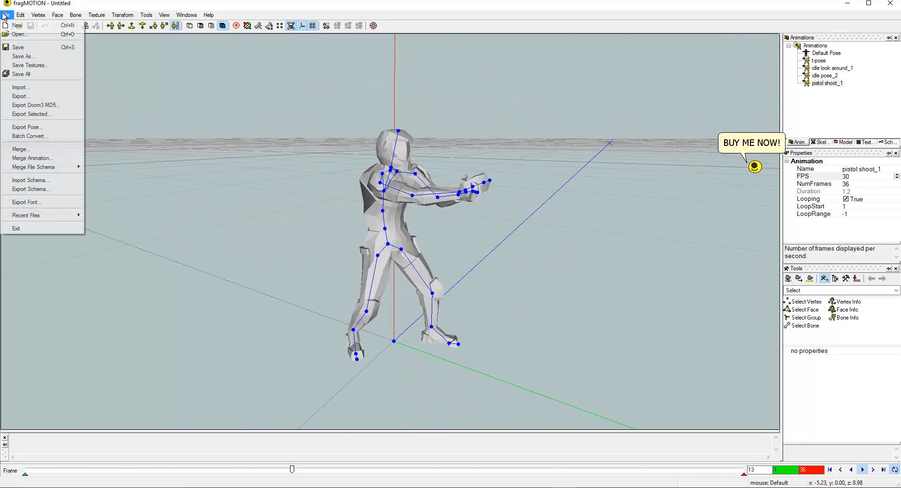
pyautogui.click(44, 162)
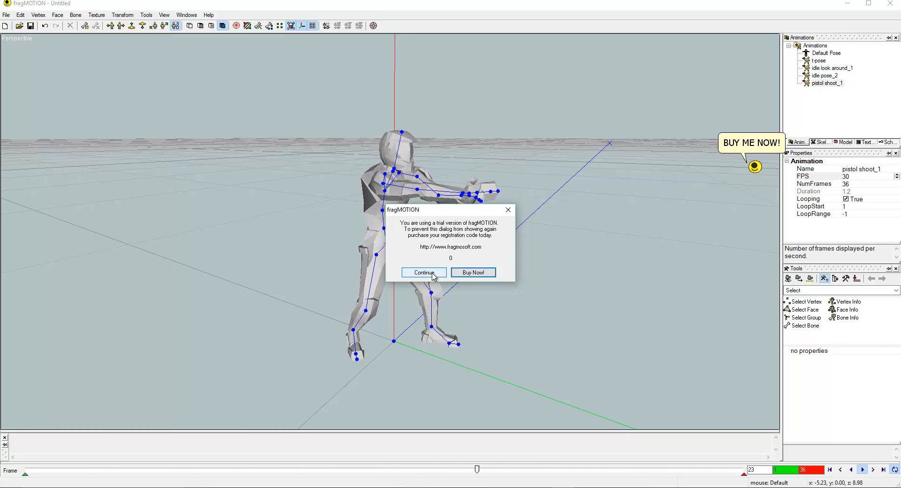
pyautogui.moveTo(446, 210); pyautogui.dragTo(376, 193)
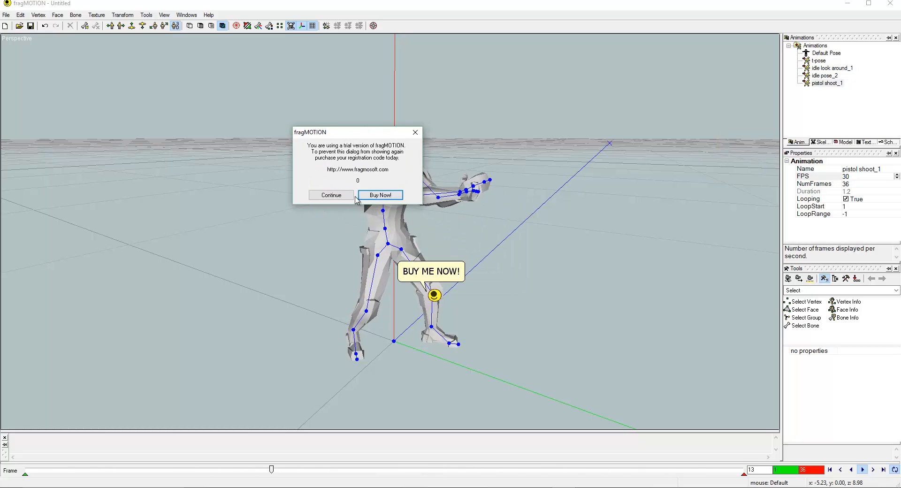
pyautogui.click(332, 253)
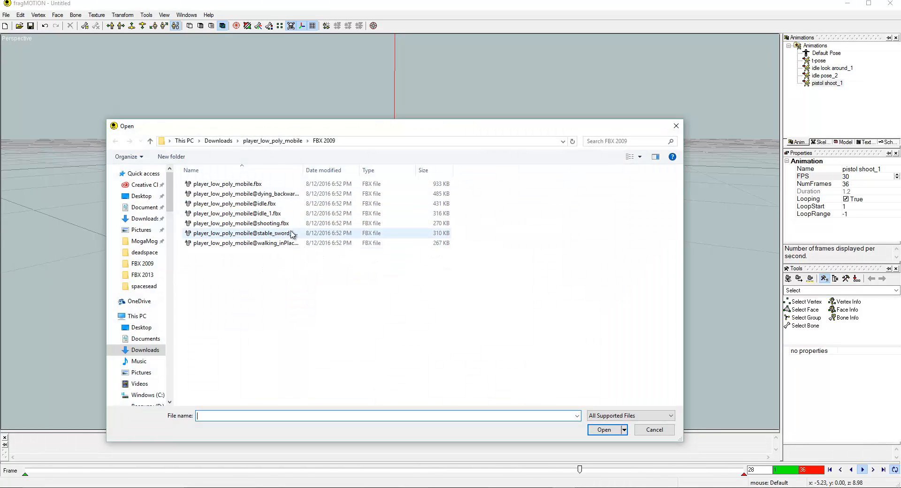
pyautogui.doubleClick(287, 235)
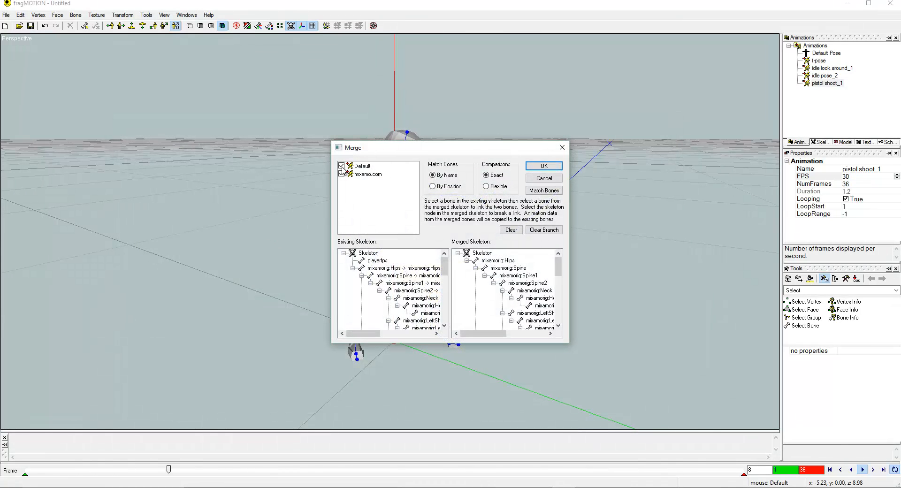
pyautogui.click(544, 165)
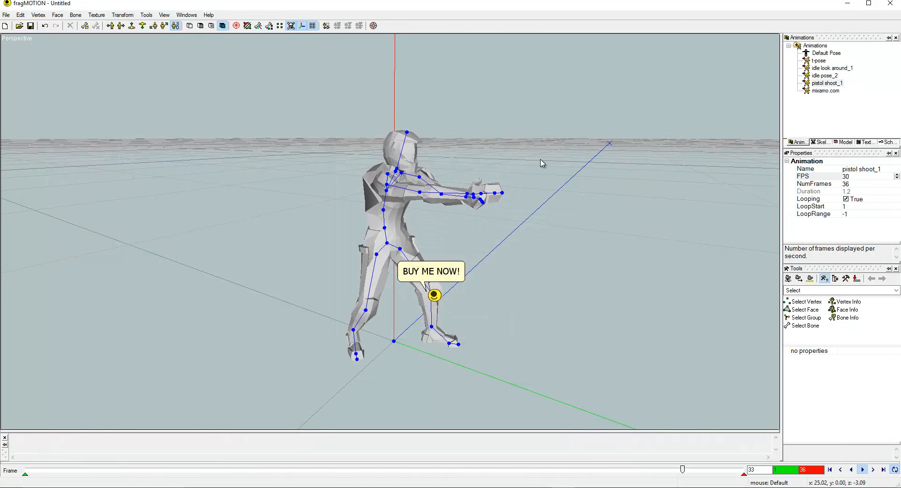
# - Play the merged sword animation with looping turned on and rename it from mixamo.com to "slash_1"
pyautogui.click(826, 91)
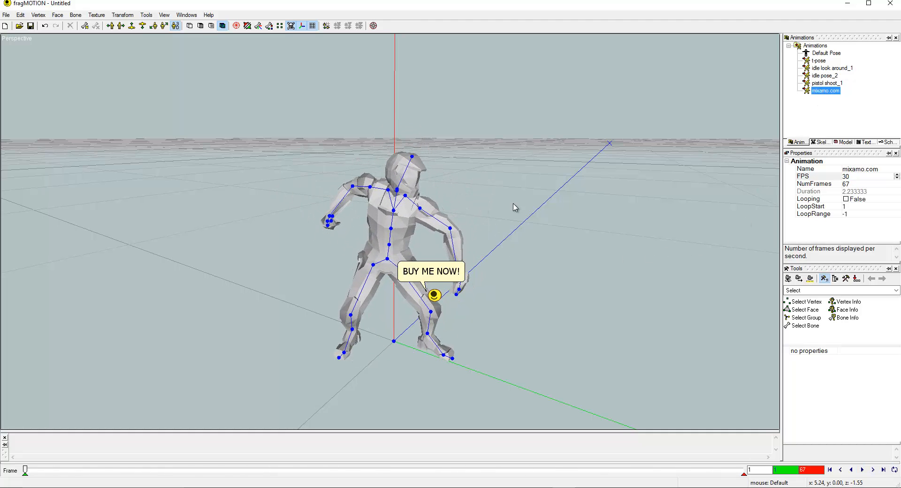
pyautogui.click(863, 469)
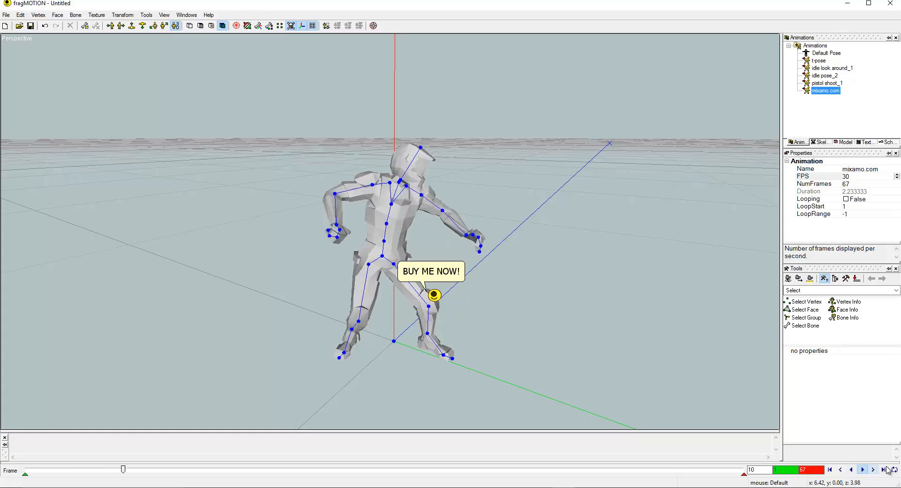
pyautogui.click(895, 469)
pyautogui.moveTo(639, 303); pyautogui.dragTo(622, 260, button='middle')
pyautogui.click(885, 169)
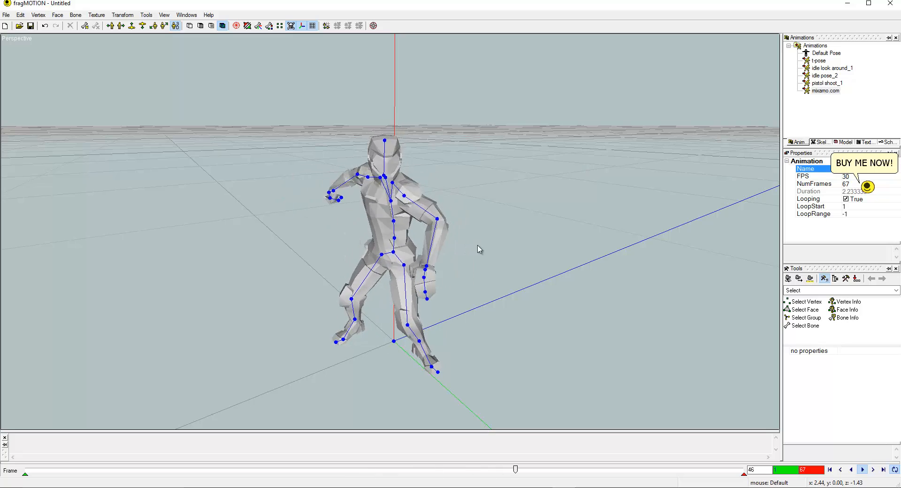
pyautogui.click(842, 344)
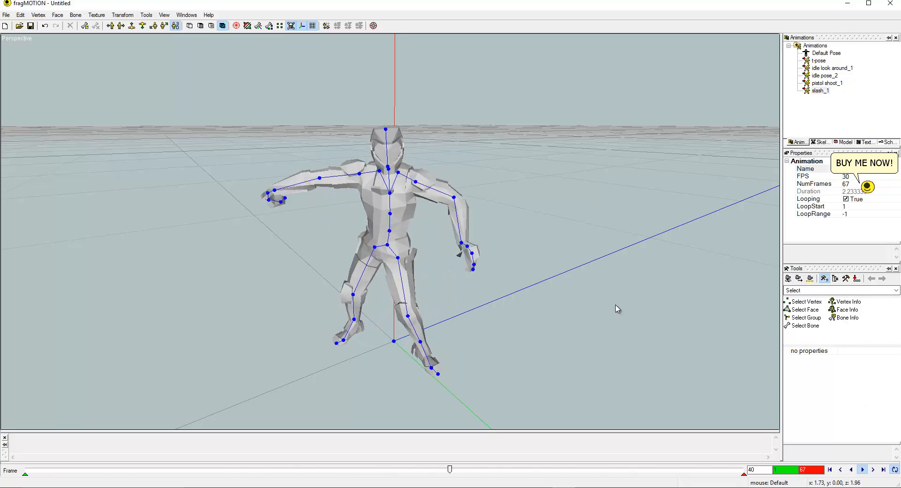
pyautogui.click(3, 15)
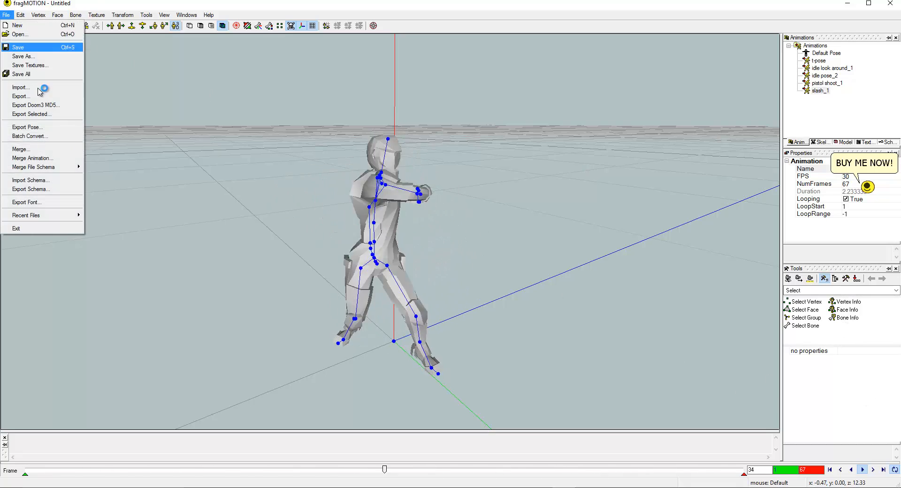
pyautogui.click(45, 160)
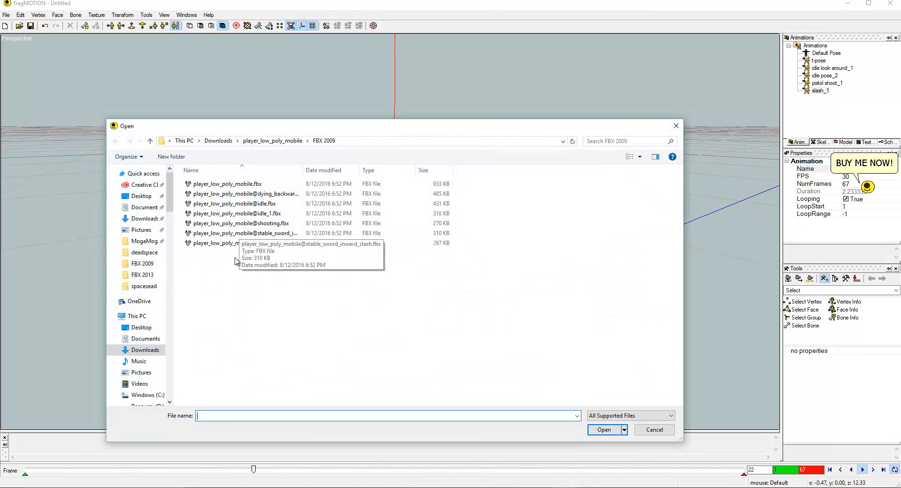
pyautogui.doubleClick(245, 243)
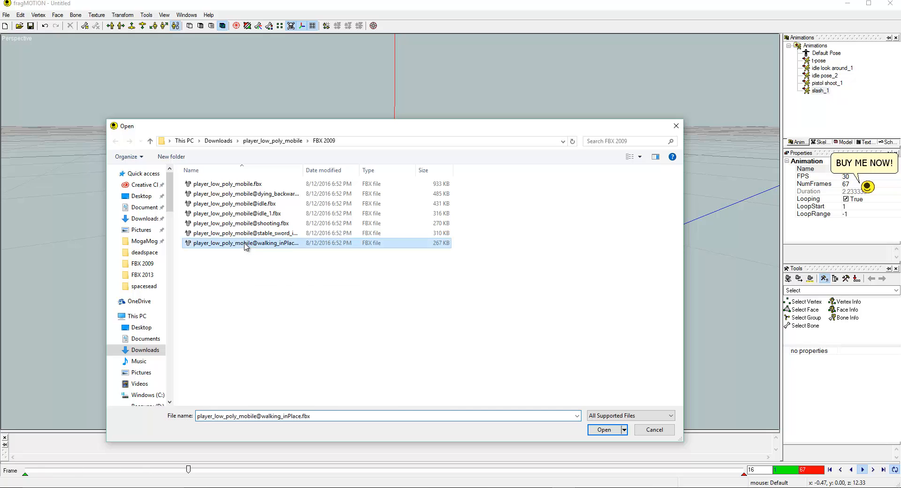
pyautogui.click(362, 166)
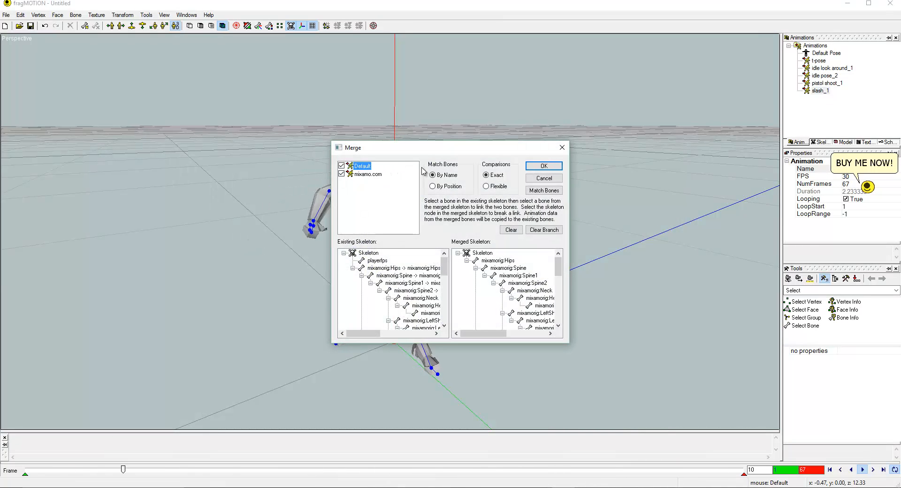
pyautogui.click(341, 166)
pyautogui.click(543, 166)
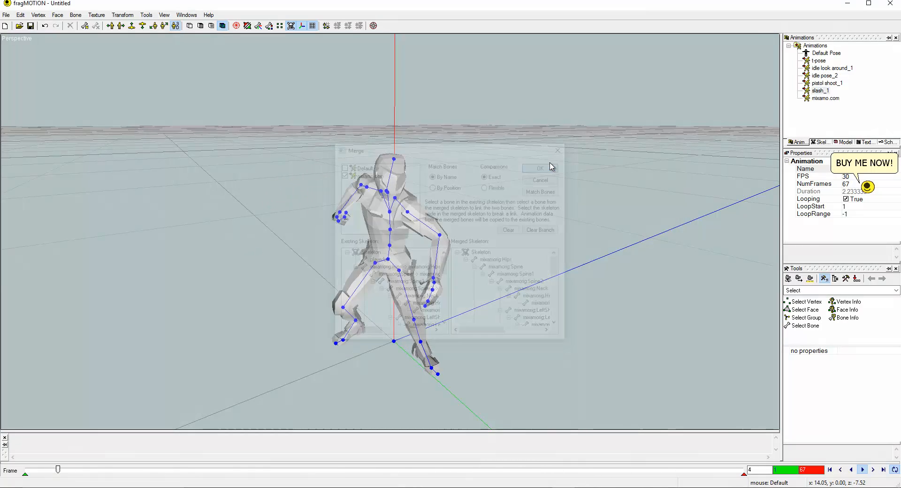
# - Rename the newly merged mixamo.com walking animation to "walking_1" and play it with looping turned on
pyautogui.click(837, 99)
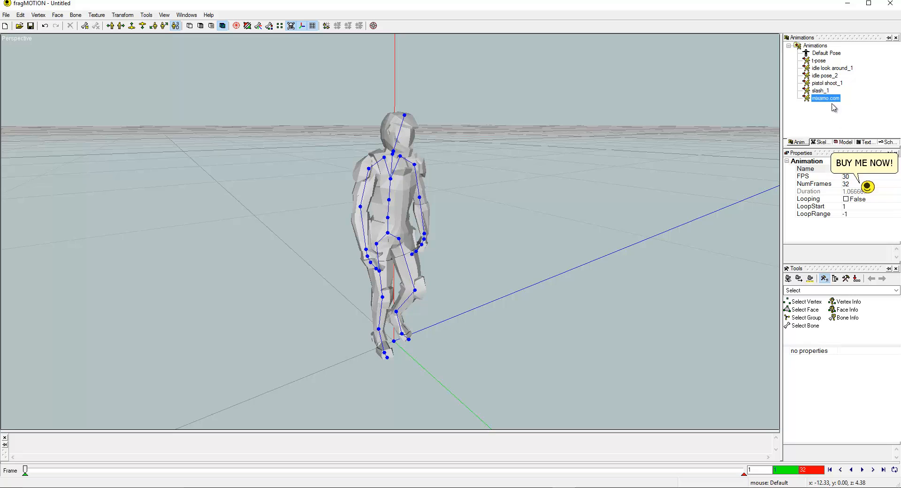
pyautogui.click(878, 169)
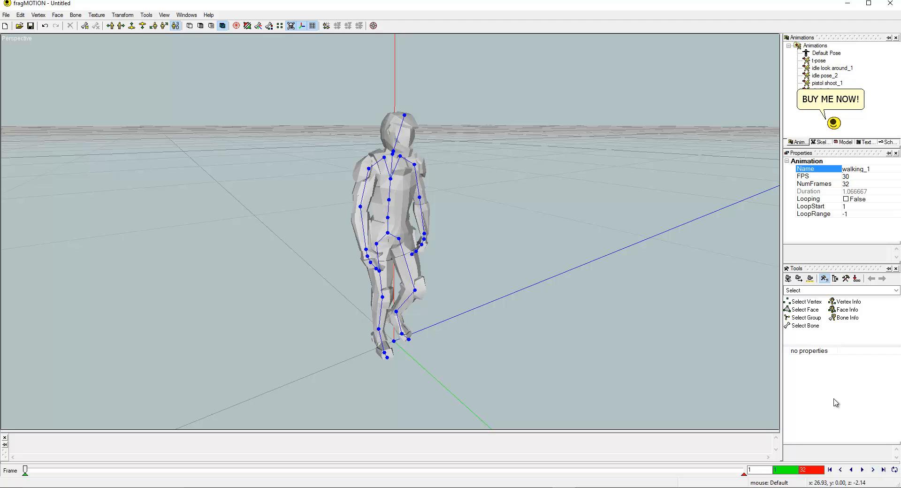
pyautogui.click(862, 470)
pyautogui.click(863, 471)
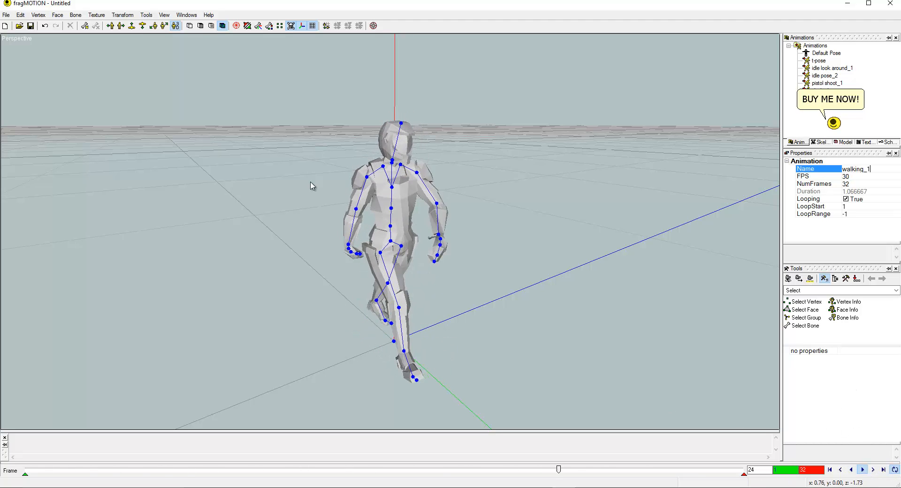
pyautogui.click(6, 15)
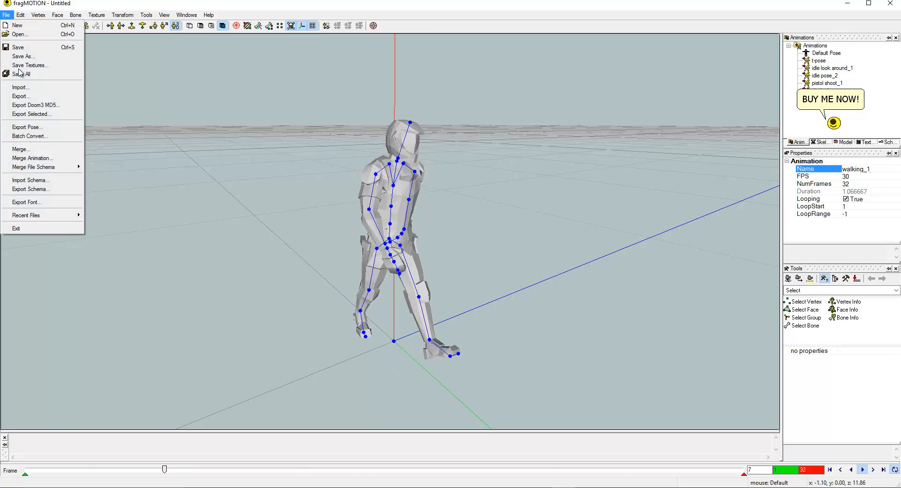
pyautogui.click(42, 158)
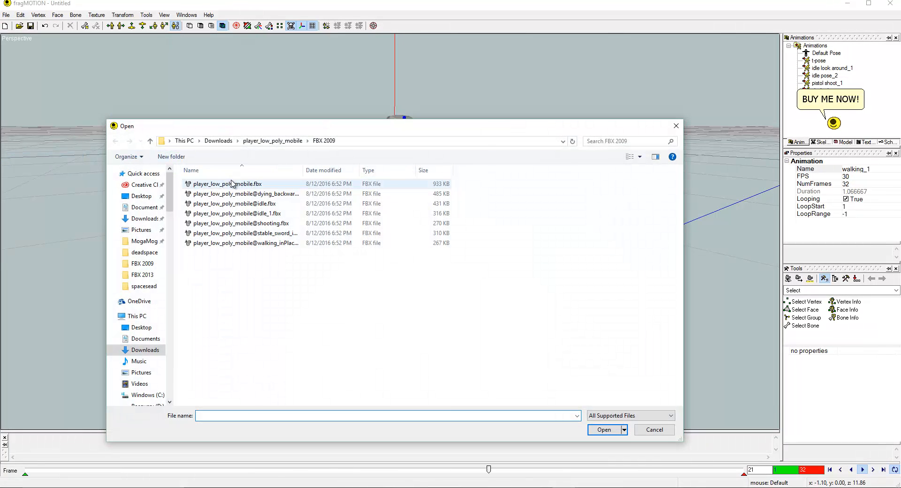
pyautogui.click(247, 194)
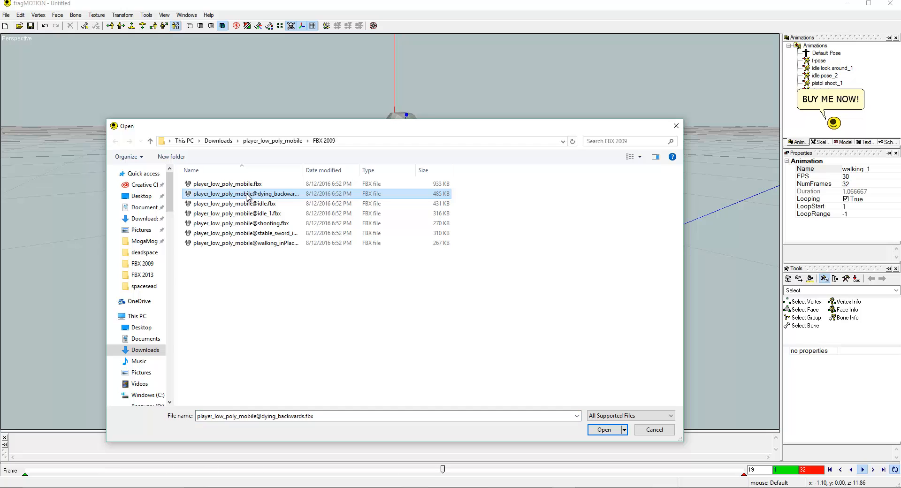
pyautogui.doubleClick(247, 195)
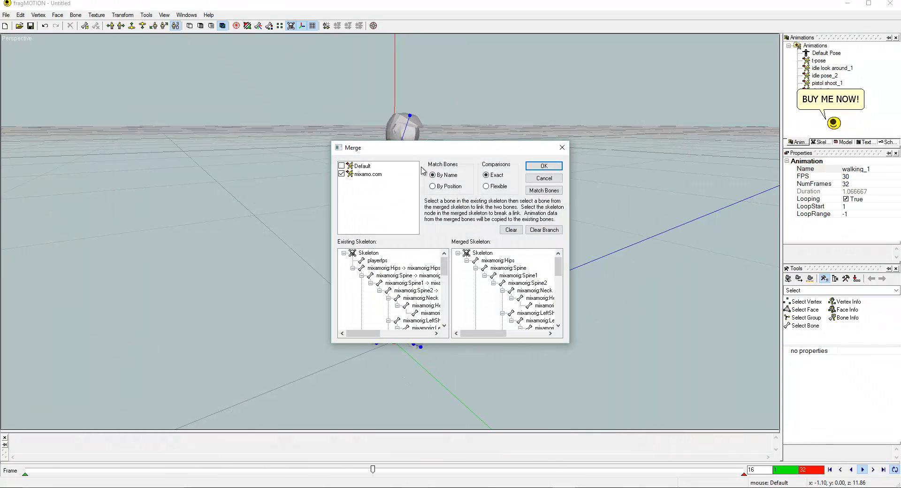
pyautogui.click(530, 166)
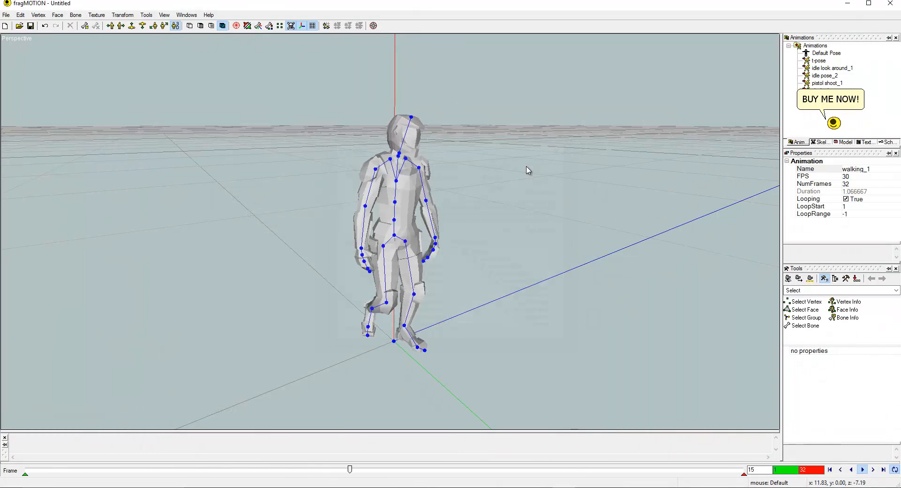
# - Rename the merged mixamo.com death animation to "dying backwards" and play it with looping turned on
pyautogui.click(825, 105)
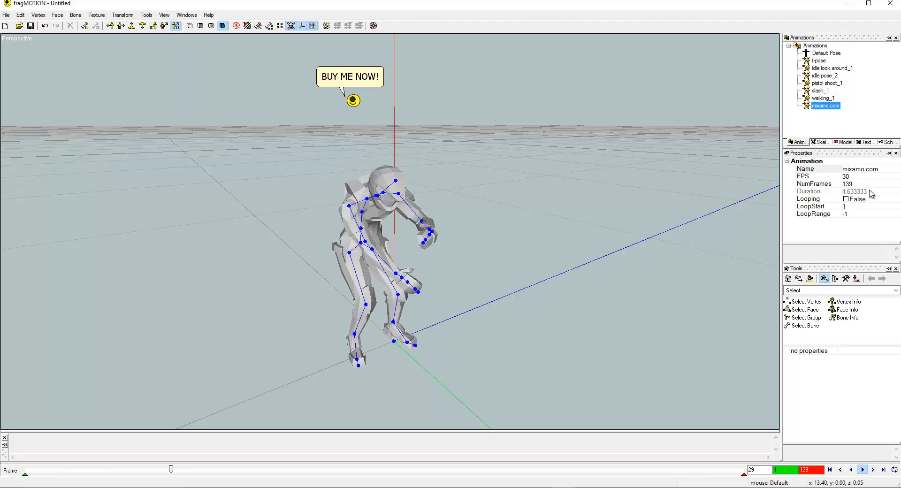
pyautogui.click(826, 169)
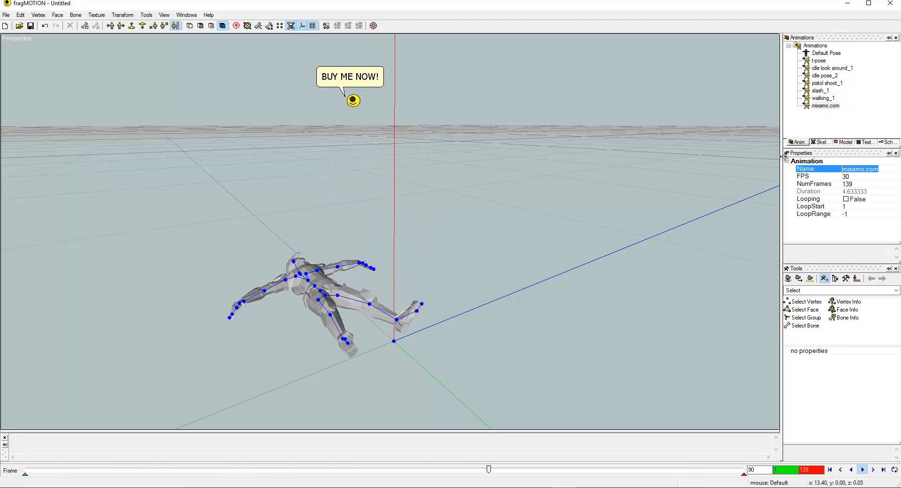
pyautogui.write('dying backwards')
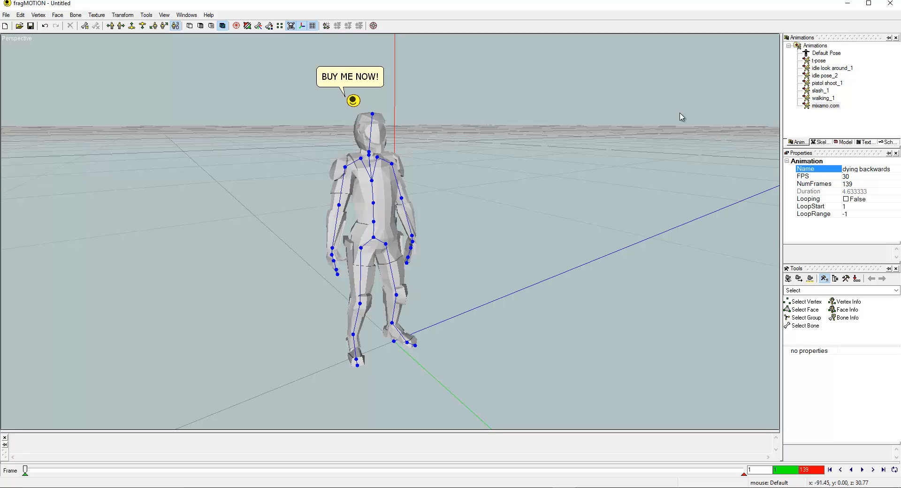
pyautogui.click(827, 105)
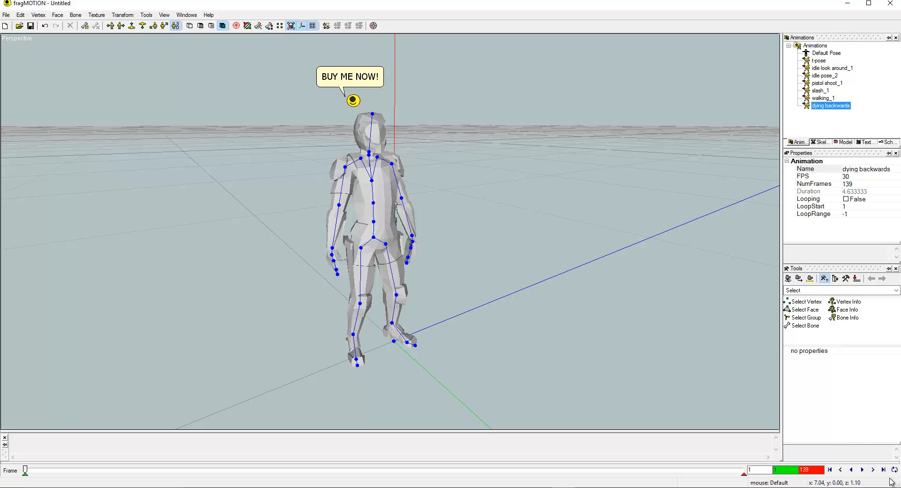
pyautogui.click(863, 470)
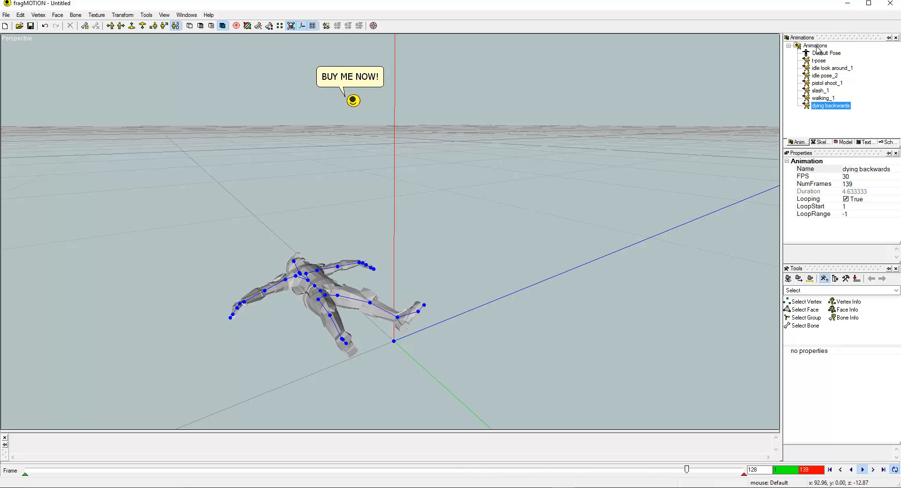
# - Preview every animation on the character in list order, from t-pose through dying backwards
pyautogui.click(819, 61)
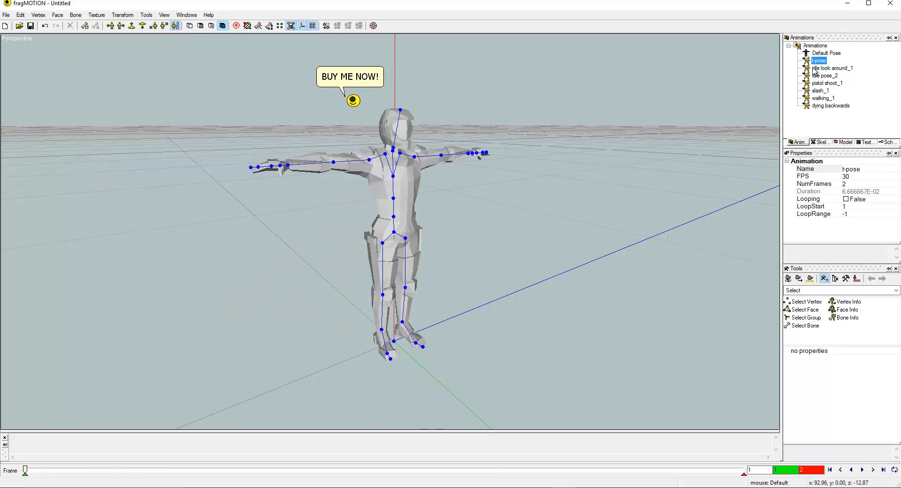
pyautogui.click(818, 70)
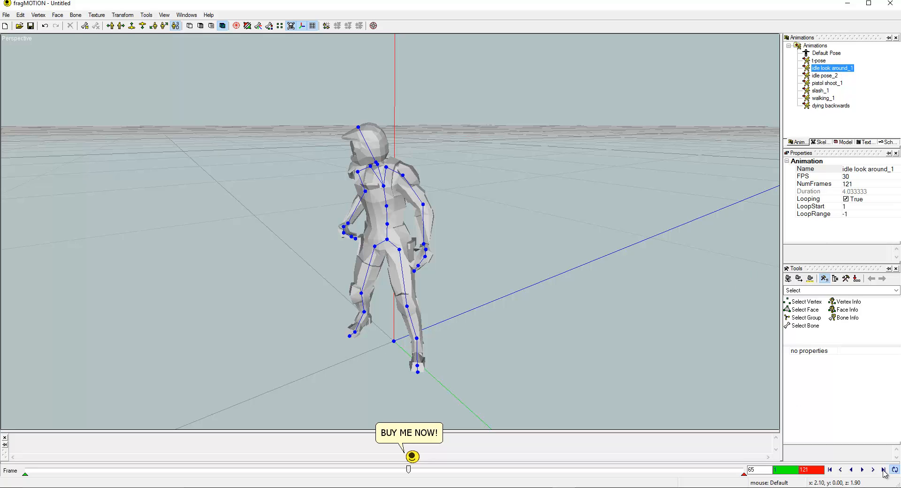
pyautogui.click(862, 470)
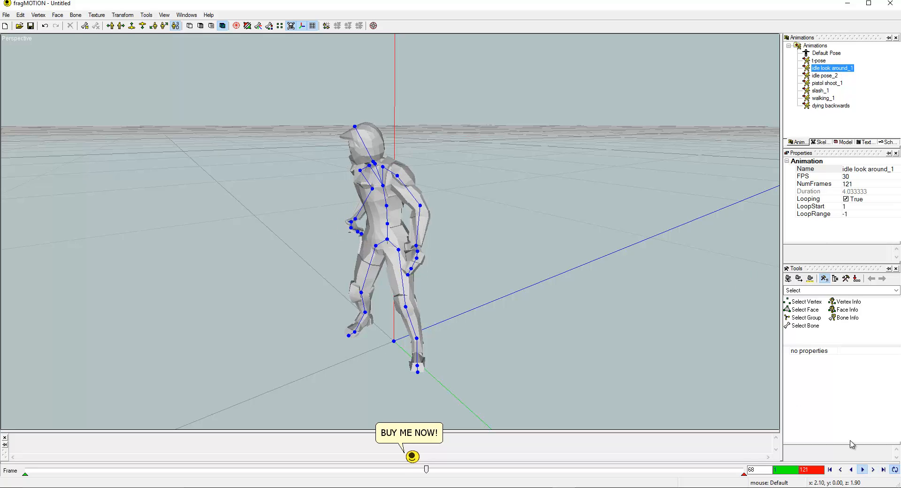
pyautogui.click(819, 76)
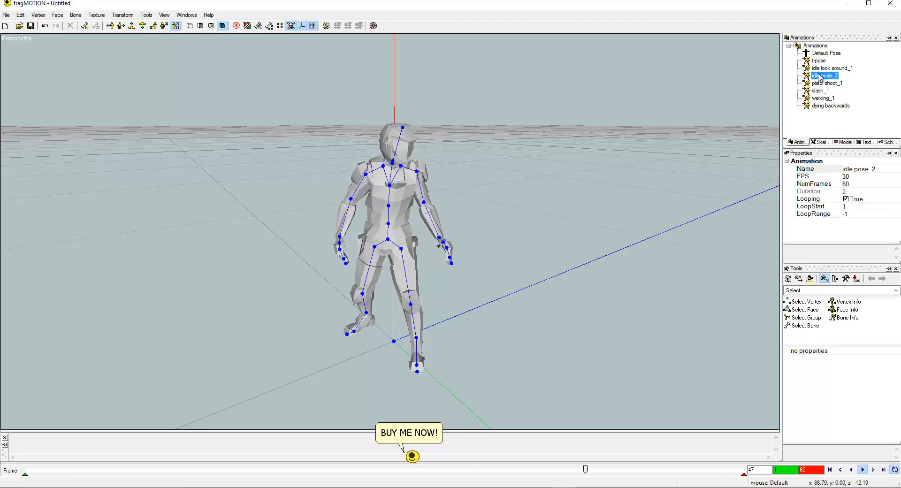
pyautogui.click(819, 83)
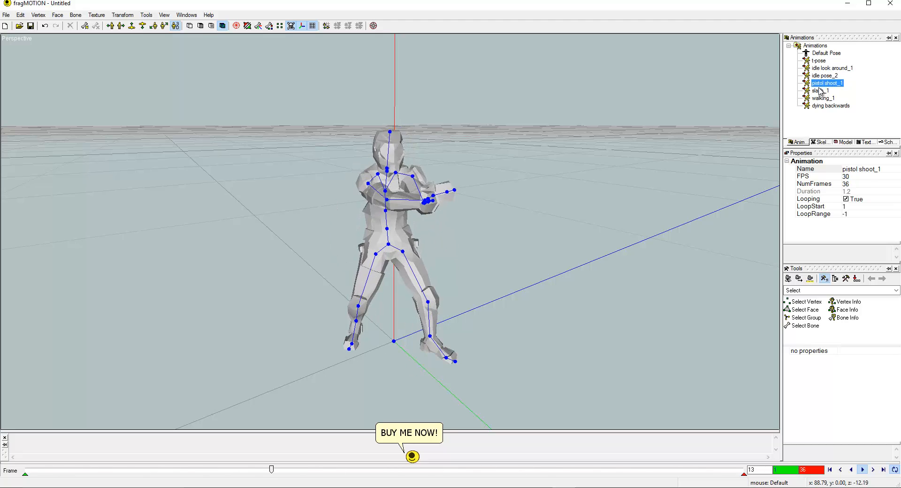
pyautogui.click(819, 91)
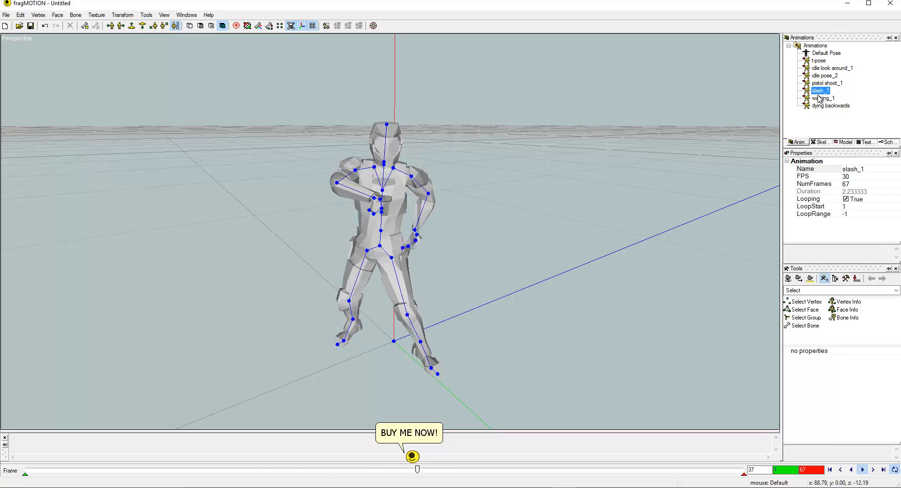
pyautogui.click(820, 98)
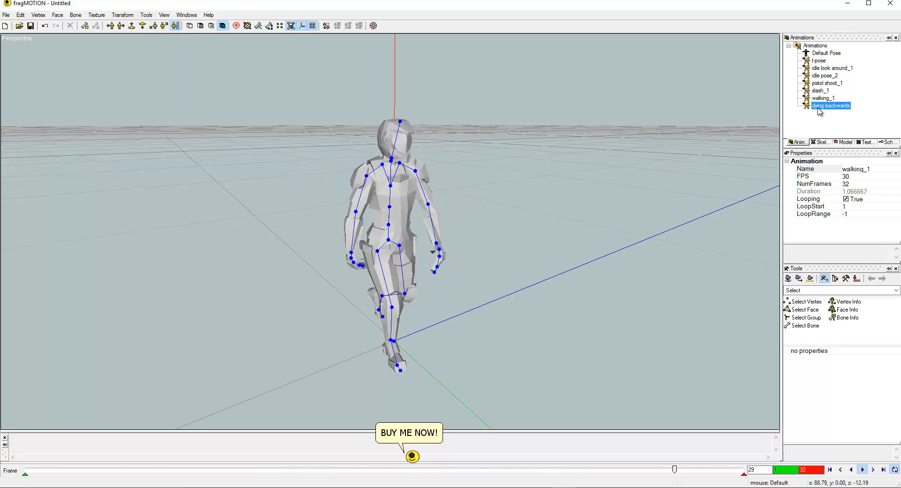
pyautogui.click(820, 106)
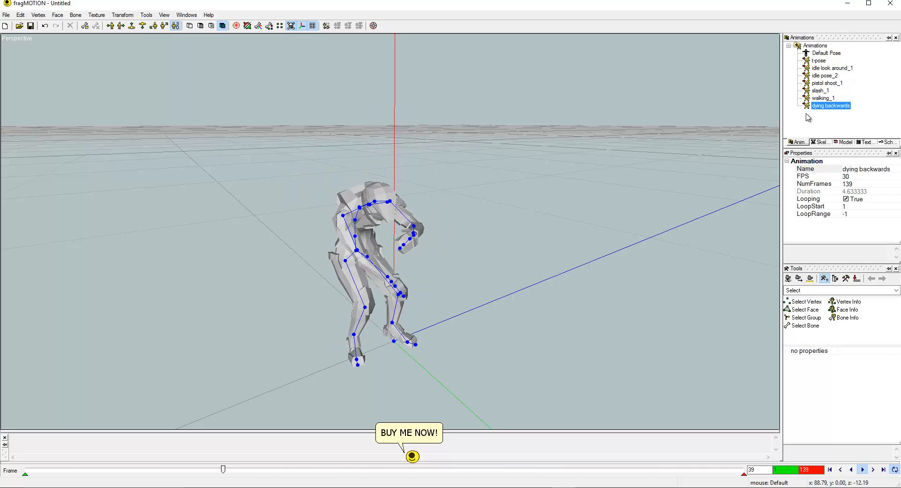
# - Save the combined character as the fragMOTION file player_low_poly_mobile.ugh in the FBX 2009 folder
pyautogui.click(6, 15)
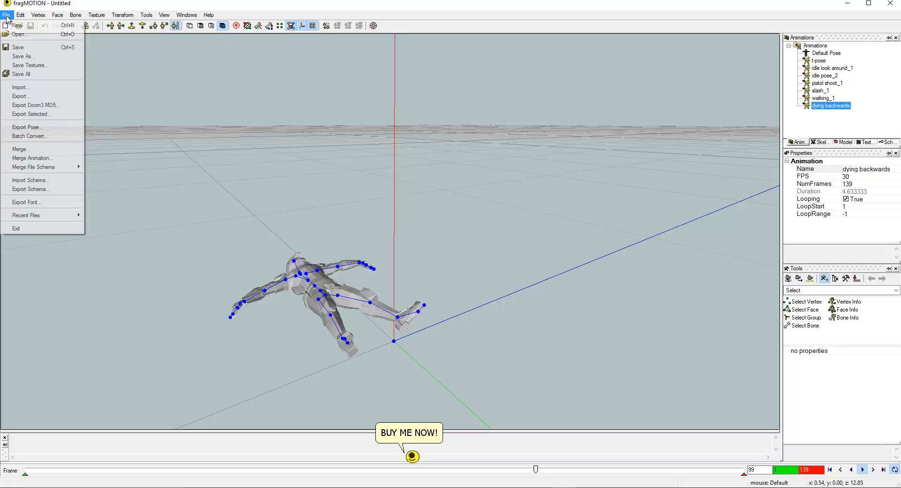
pyautogui.click(32, 57)
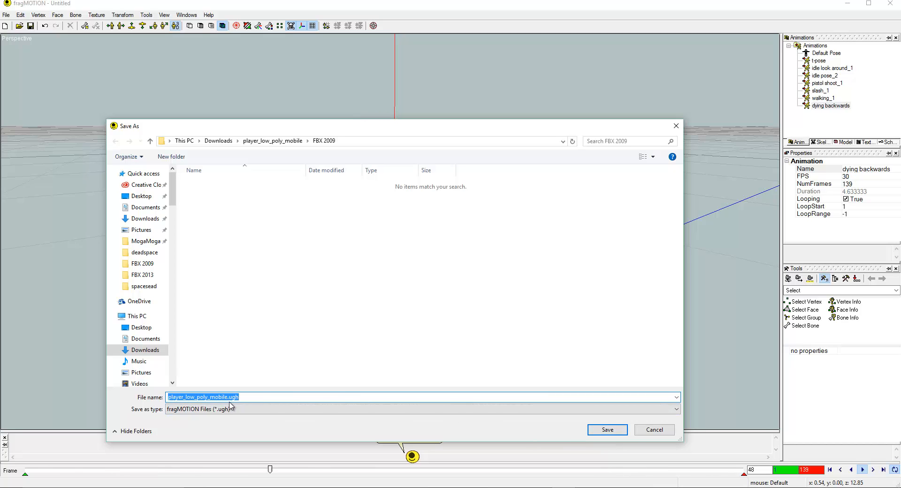
pyautogui.click(607, 430)
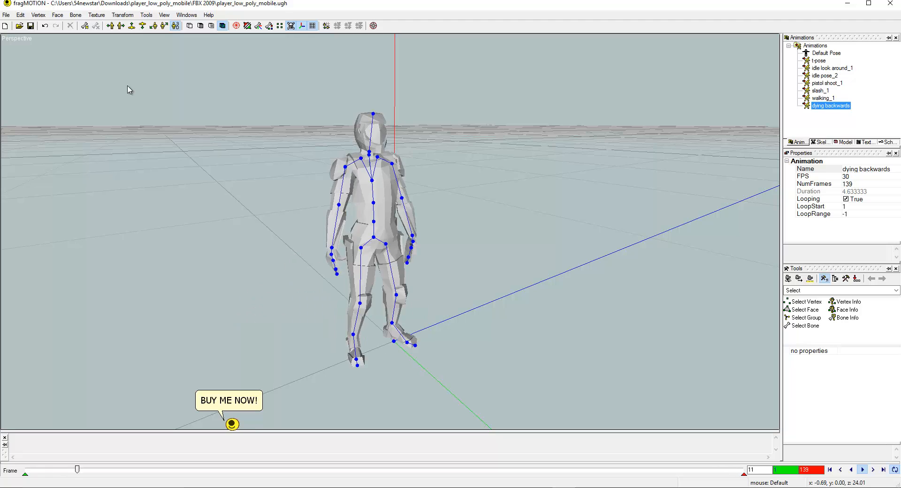
# - Export the character with its animations as the Milkshape3D file player_low_poly_mobile.ms3d in the FBX 2009 folder
pyautogui.click(7, 15)
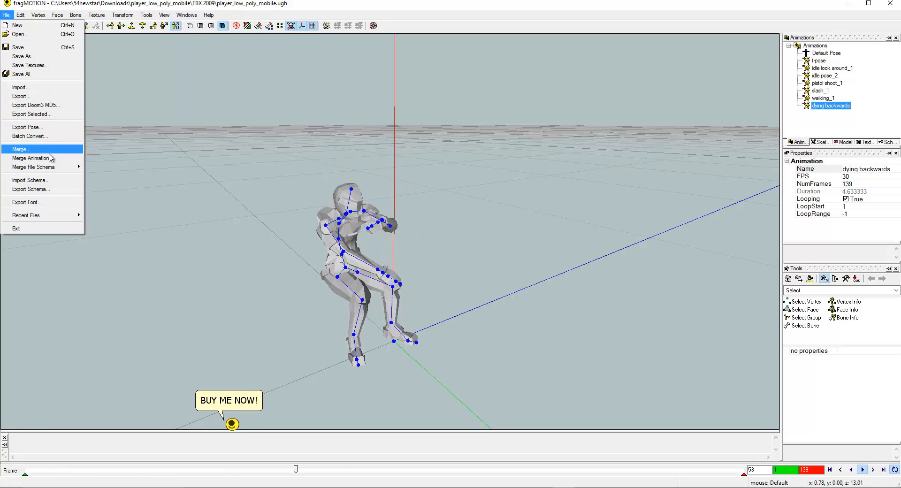
pyautogui.click(55, 97)
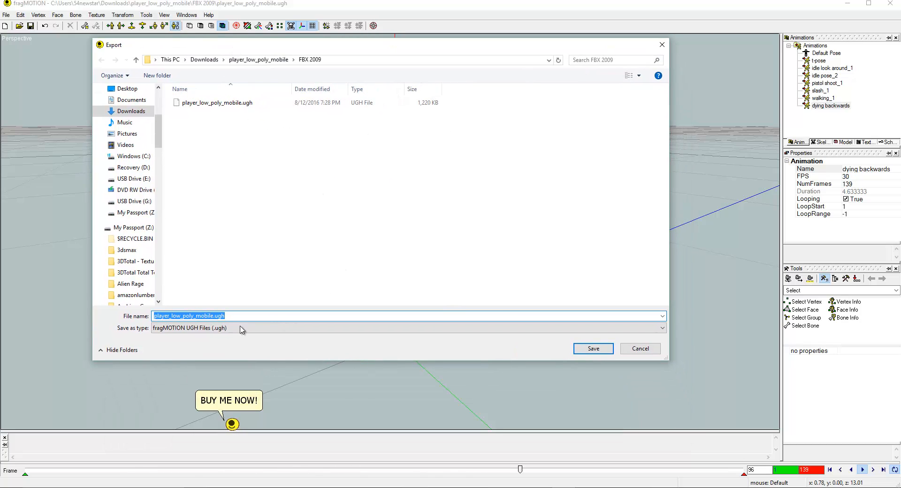
pyautogui.click(241, 328)
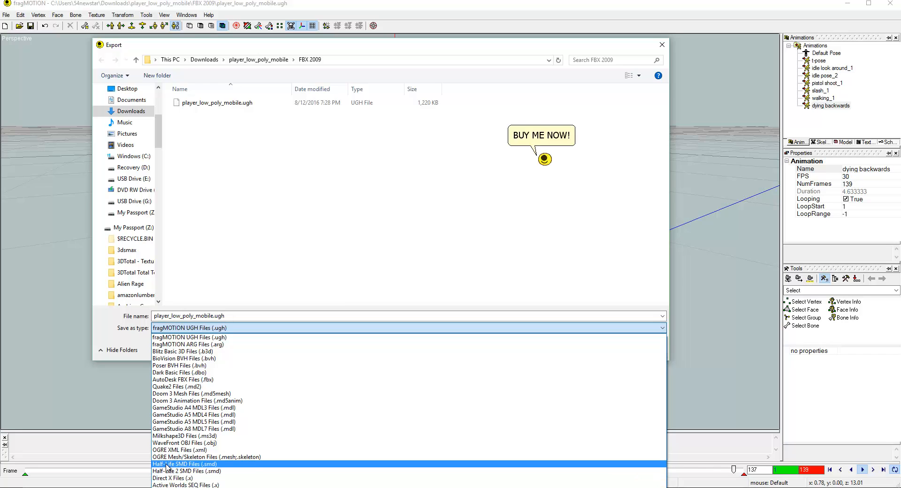
pyautogui.click(210, 436)
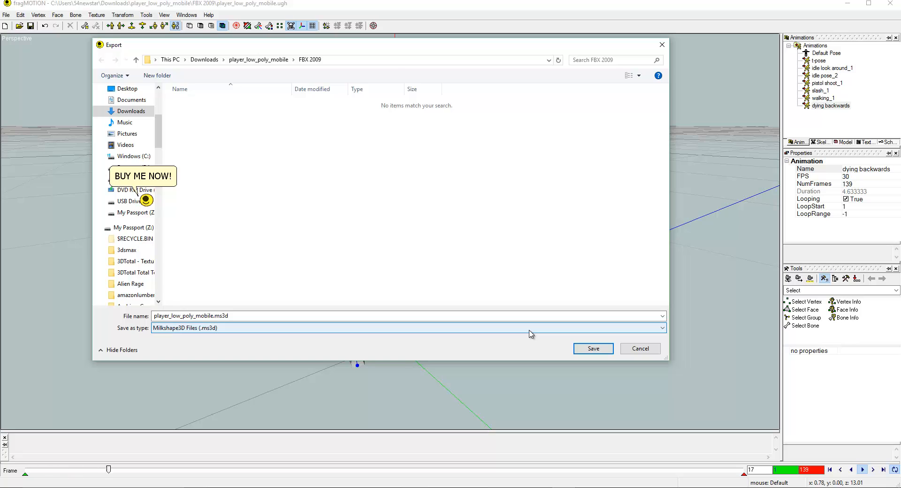
pyautogui.click(593, 348)
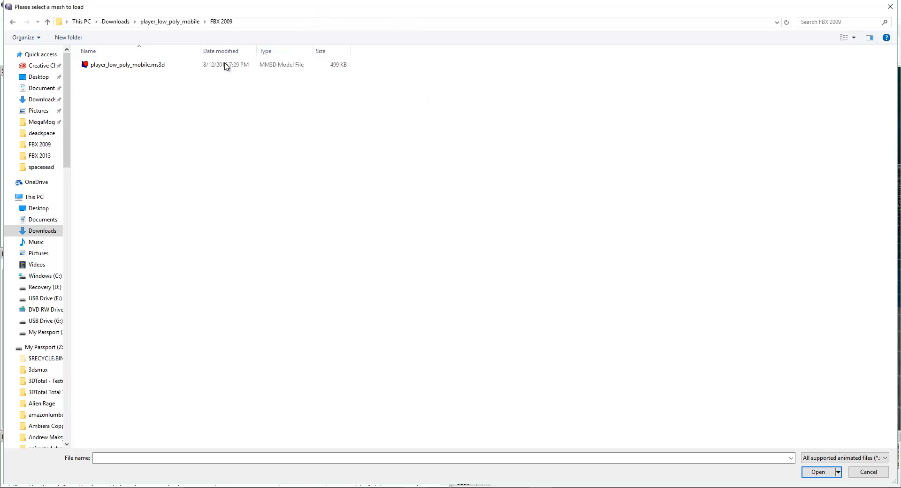
# - Switch to CopperCube and load player_low_poly_mobile.ms3d as an animated mesh into the demo.ccb scene
pyautogui.doubleClick(105, 65)
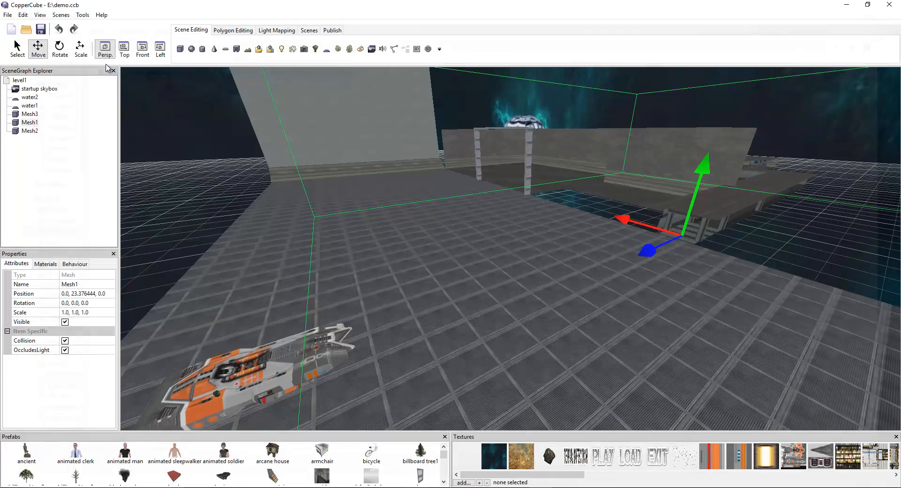
pyautogui.rightClick(531, 291)
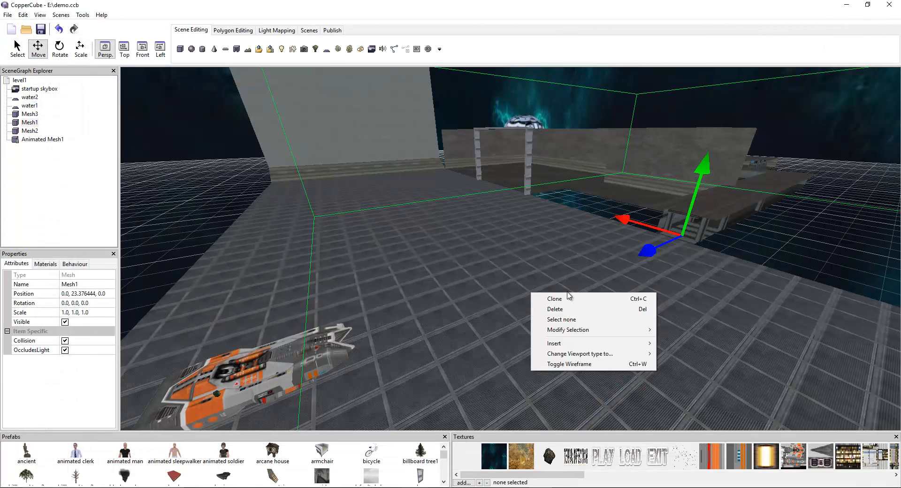
pyautogui.rightClick(438, 252)
pyautogui.moveTo(477, 302)
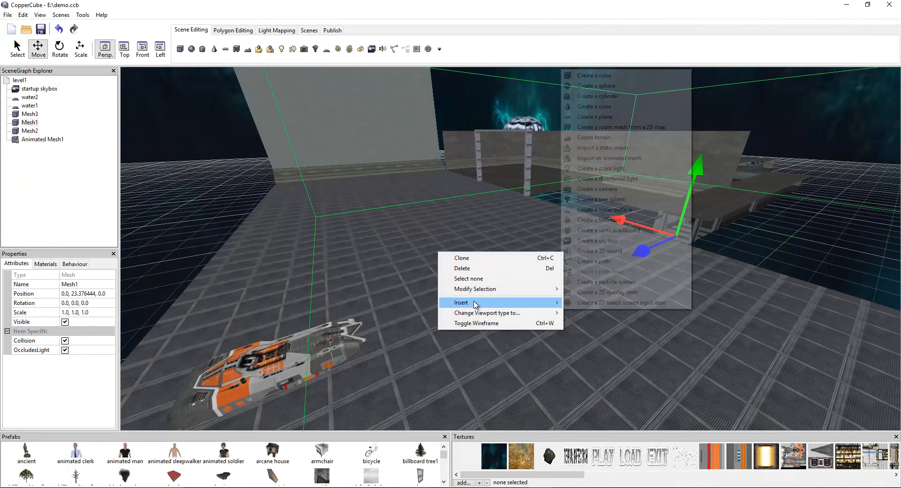
pyautogui.click(613, 160)
pyautogui.click(101, 66)
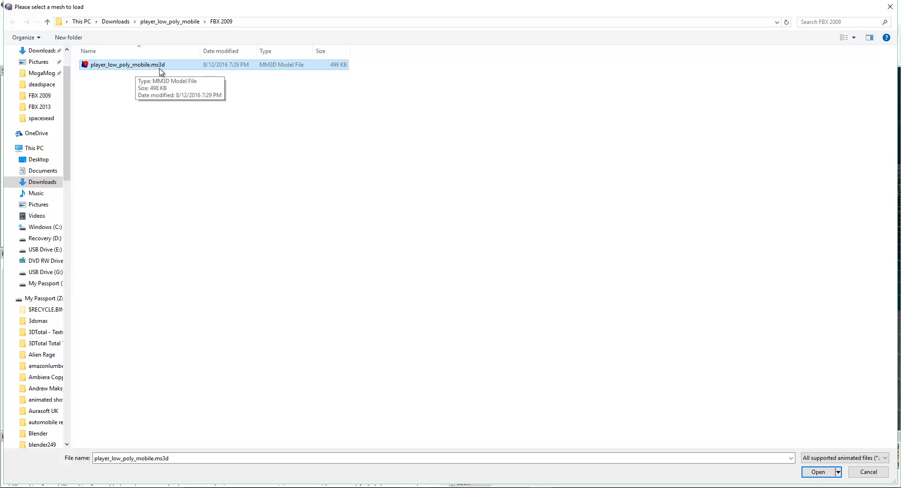
pyautogui.click(888, 10)
# - Select the imported animated mesh and raise it to a height of about 10.2 units
pyautogui.moveTo(565, 221); pyautogui.dragTo(565, 205, button='right')
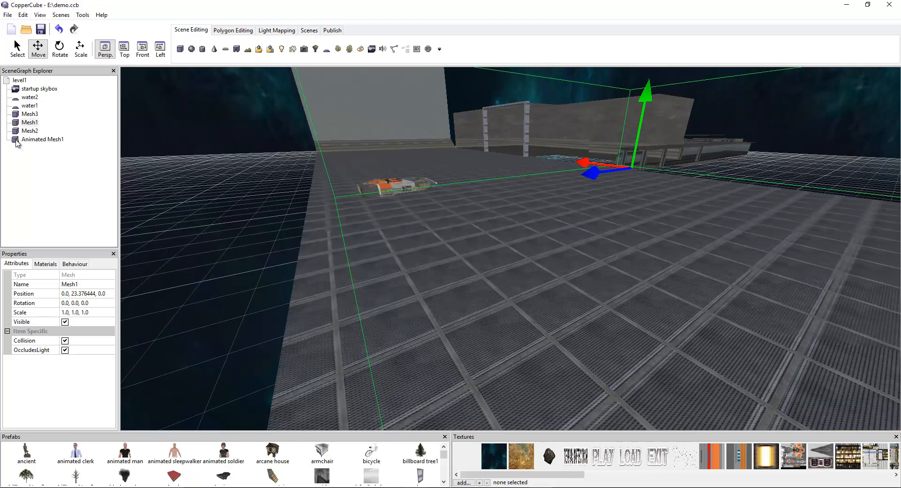
pyautogui.doubleClick(29, 140)
pyautogui.scroll(1, 366, 215)
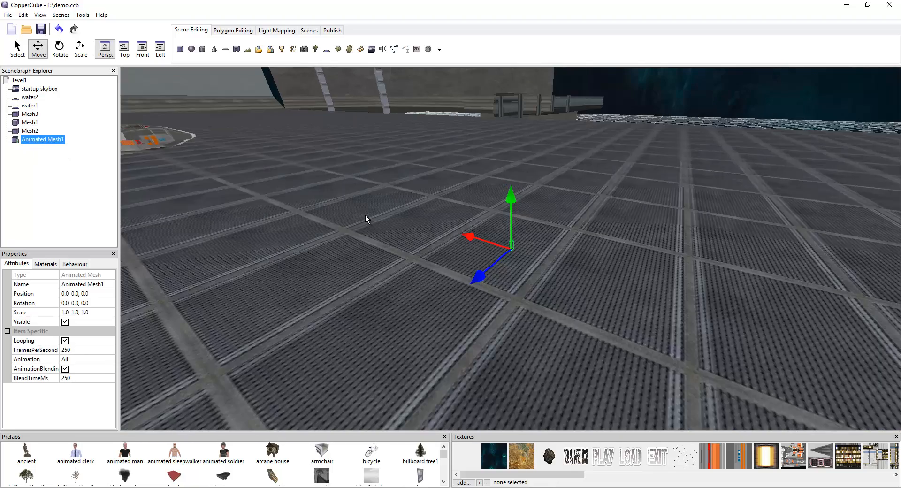
pyautogui.scroll(2, 366, 215)
pyautogui.moveTo(510, 197); pyautogui.dragTo(509, 149)
pyautogui.scroll(-2, 495, 181)
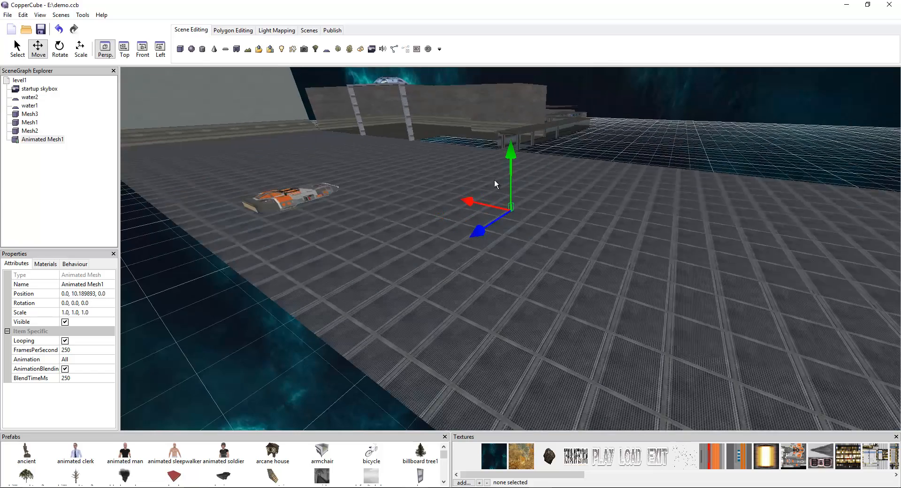
# - Scale the animated mesh to 4, 4, 4 and move it beside the orange vehicle, to about Y 24.84 and Z 24.8
pyautogui.click(50, 142)
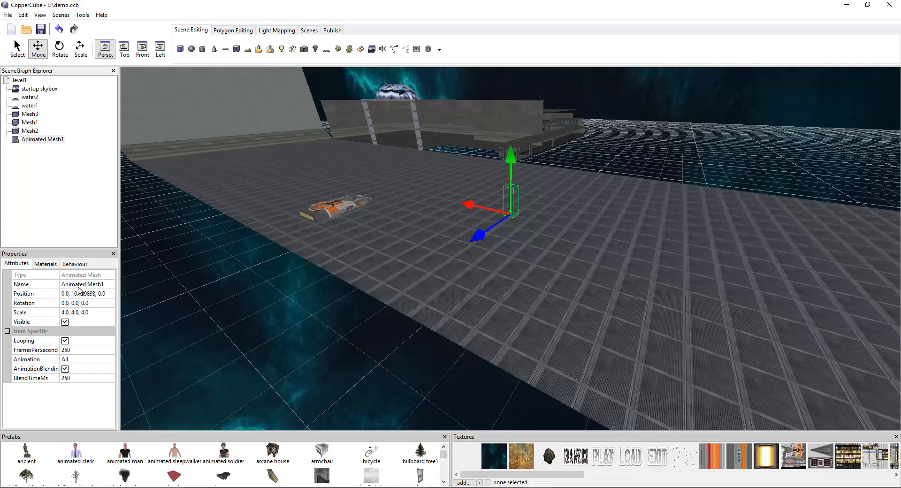
pyautogui.moveTo(513, 159); pyautogui.dragTo(412, 187)
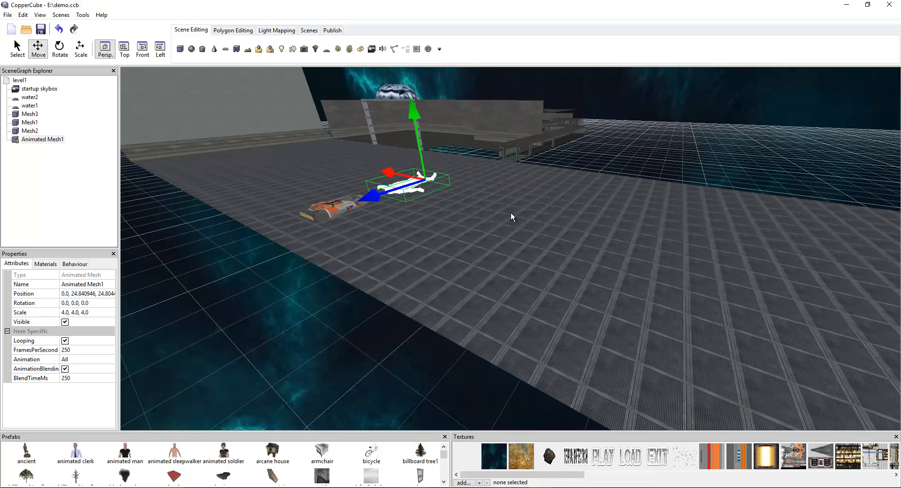
pyautogui.scroll(5, 517, 213)
pyautogui.scroll(3, 526, 241)
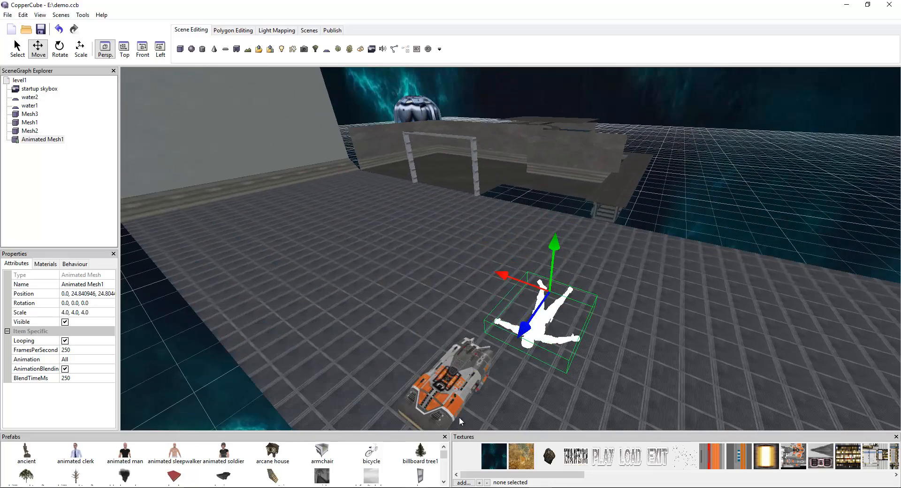
# - Add the texture playerfps.jpg from the desktop and assign it to the animated mesh's material slot
pyautogui.scroll(-10, 511, 479)
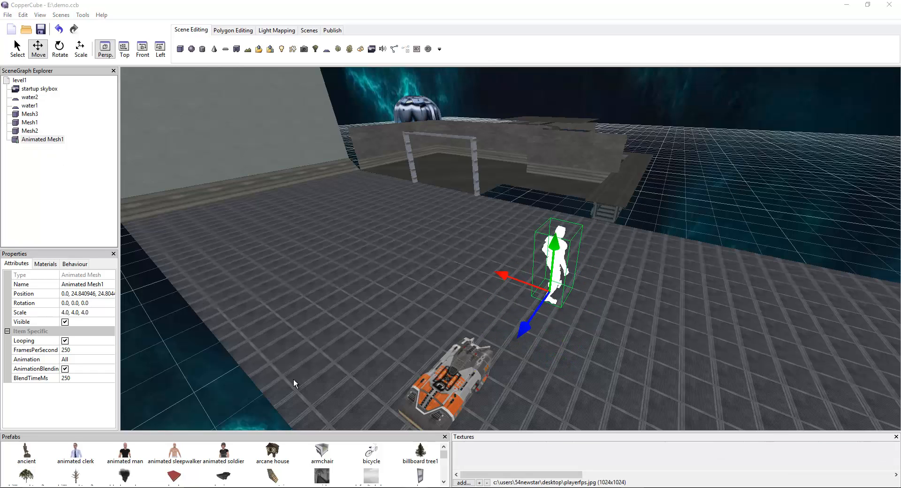
pyautogui.moveTo(498, 476); pyautogui.dragTo(464, 465)
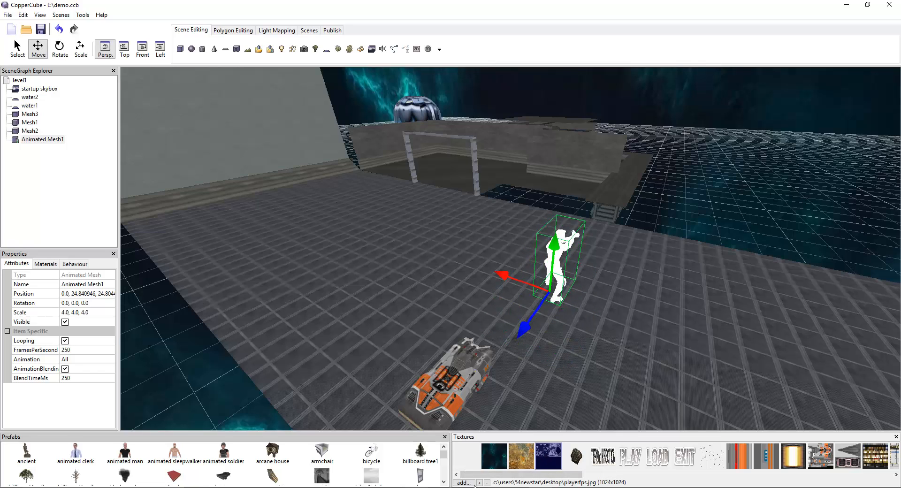
pyautogui.click(45, 264)
pyautogui.click(50, 309)
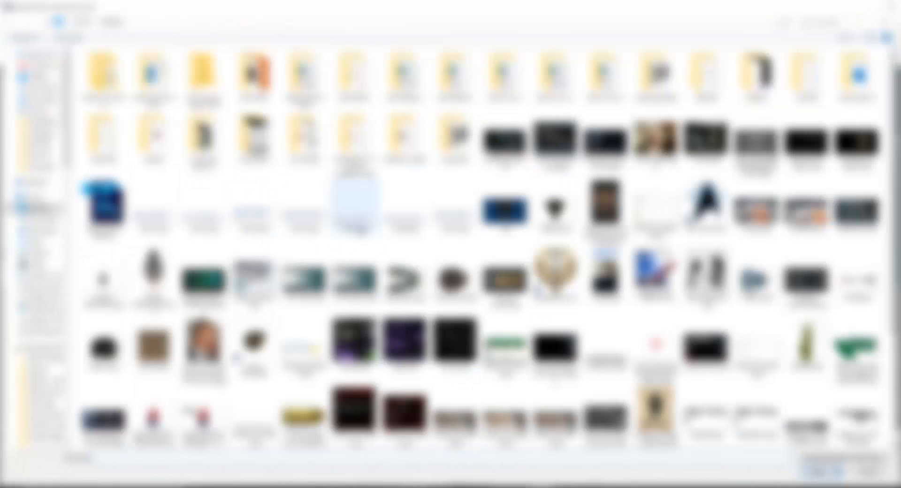
pyautogui.scroll(-3, 484, 244)
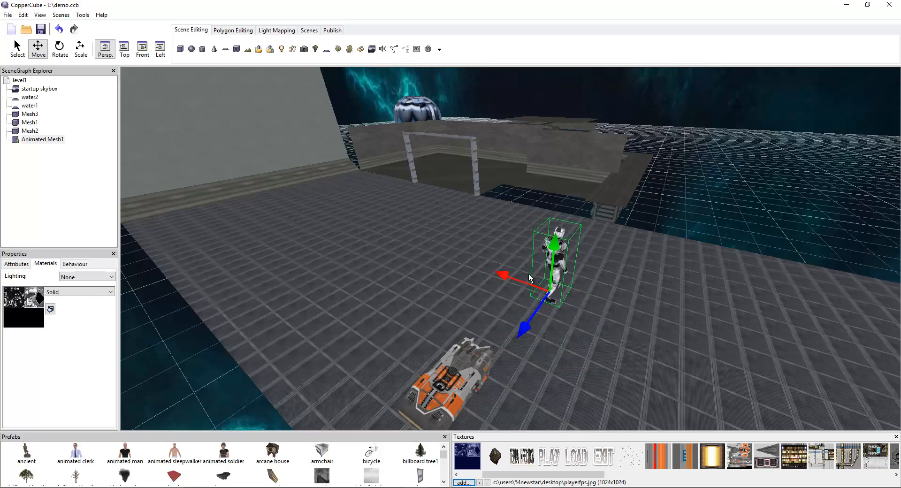
pyautogui.click(34, 140)
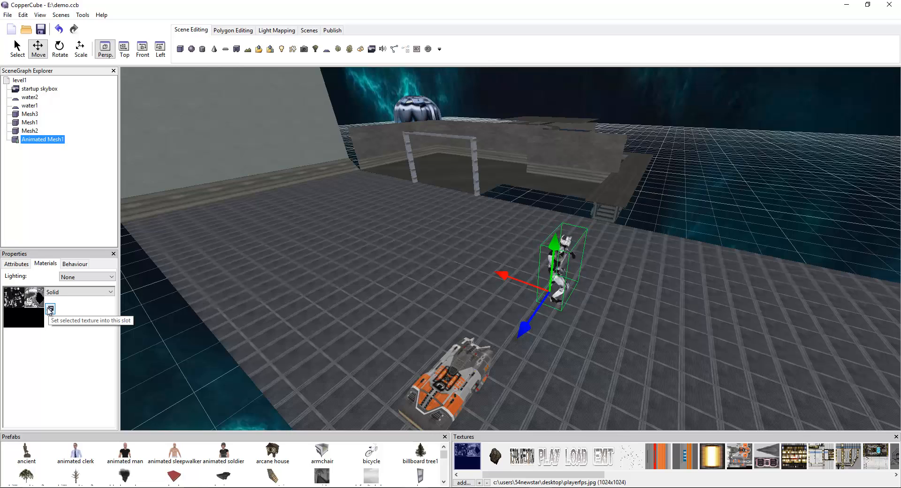
pyautogui.click(50, 309)
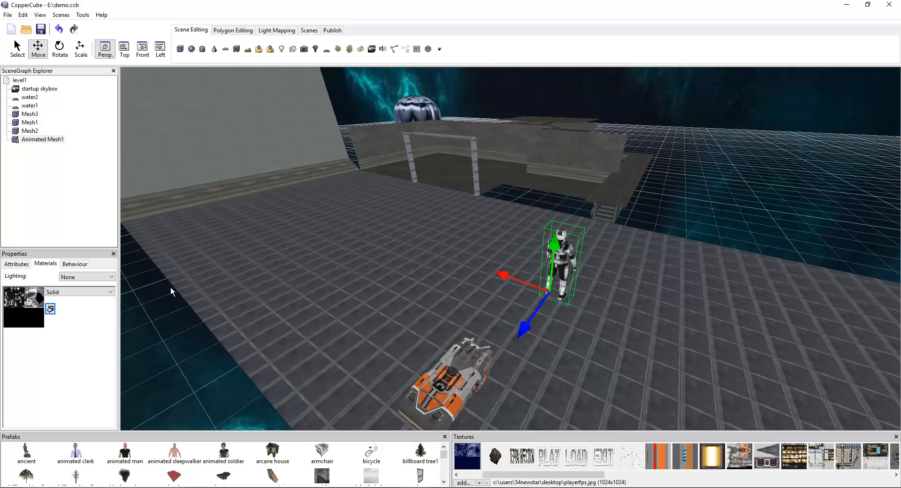
# - Set the animated mesh's playback speed to 30 frames per second
pyautogui.click(22, 265)
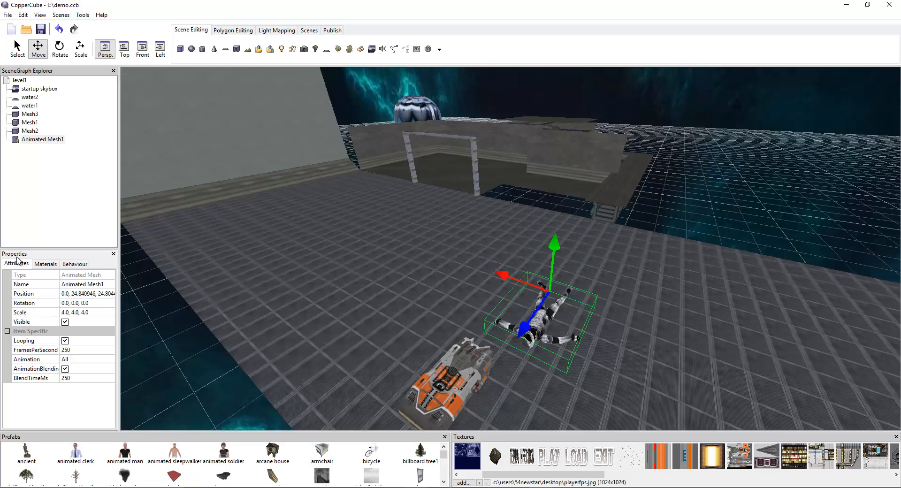
pyautogui.click(61, 350)
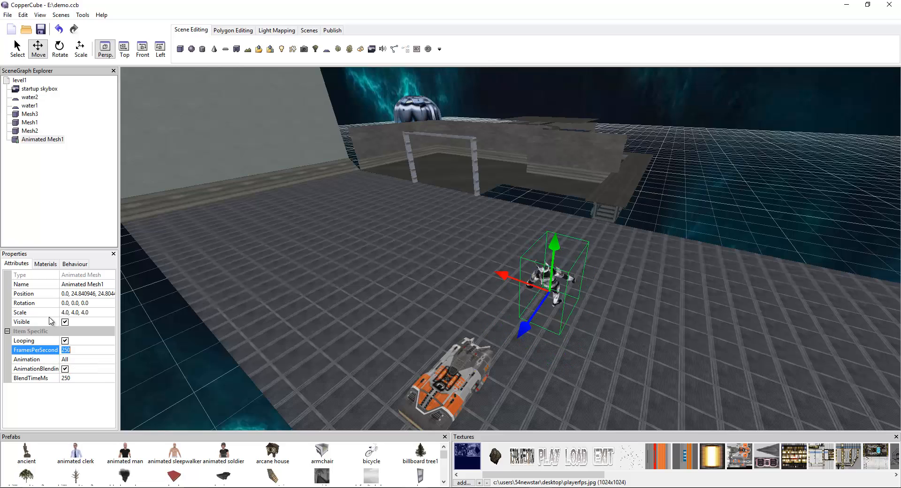
pyautogui.write('30')
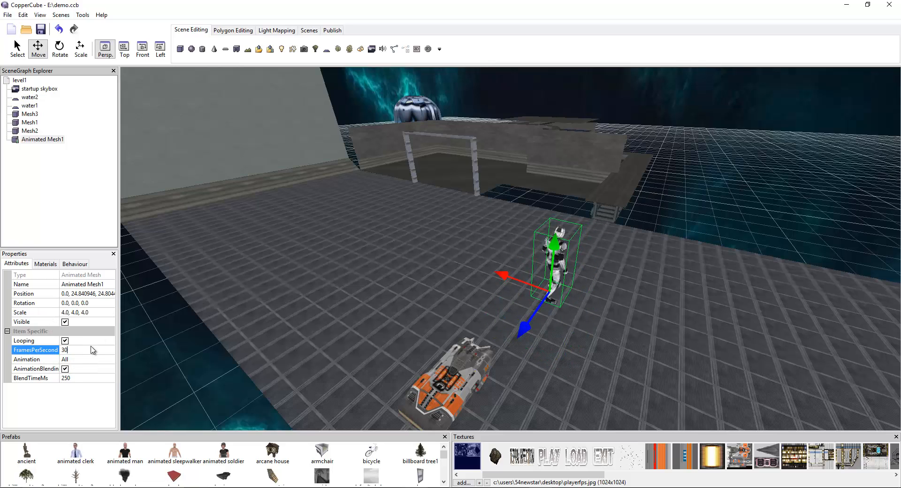
pyautogui.click(71, 360)
pyautogui.click(93, 350)
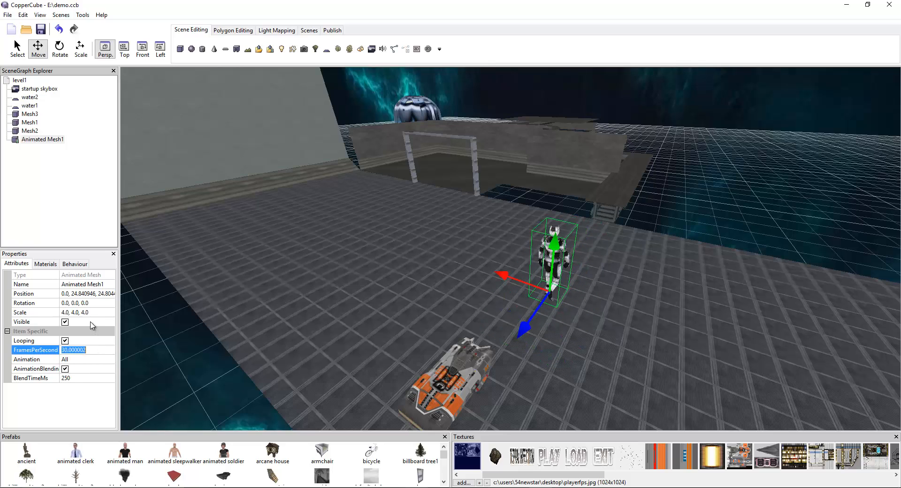
pyautogui.write('30')
pyautogui.click(90, 360)
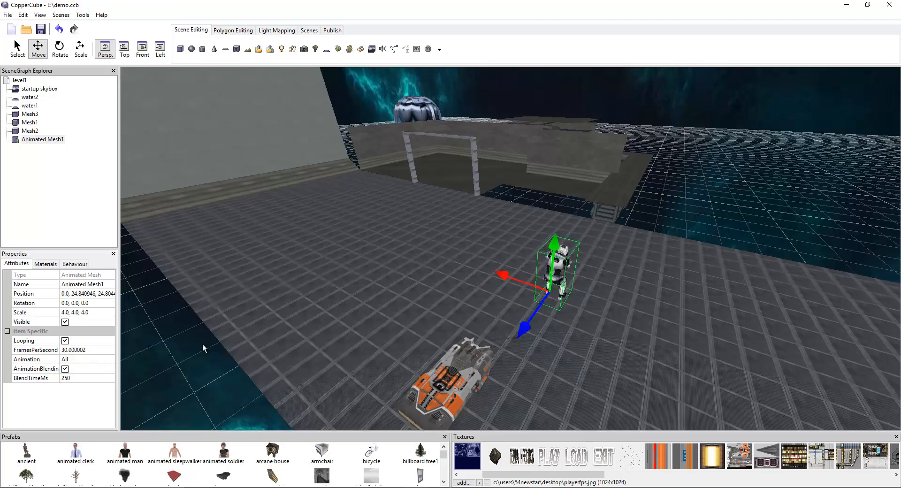
# - Move the character across the floor toward the water, to about Z 6.9 and X -1.39
pyautogui.moveTo(526, 263); pyautogui.dragTo(455, 253, button='right')
pyautogui.scroll(4, 510, 254)
pyautogui.moveTo(514, 282); pyautogui.dragTo(504, 280, button='middle')
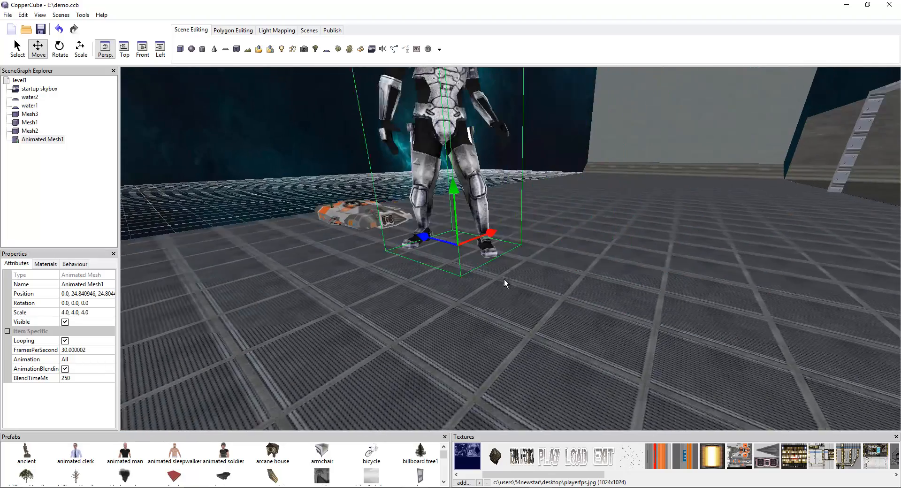
pyautogui.scroll(-5, 500, 279)
pyautogui.moveTo(499, 279); pyautogui.dragTo(570, 265, button='right')
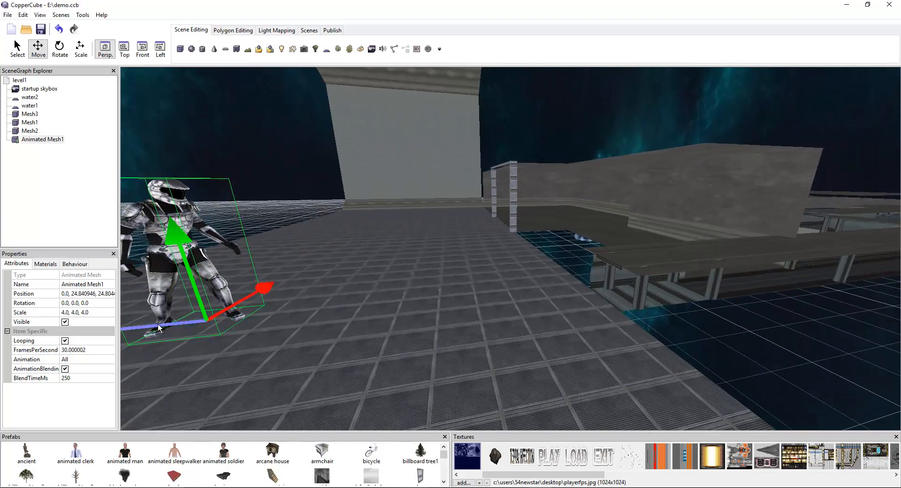
pyautogui.moveTo(160, 322); pyautogui.dragTo(282, 325)
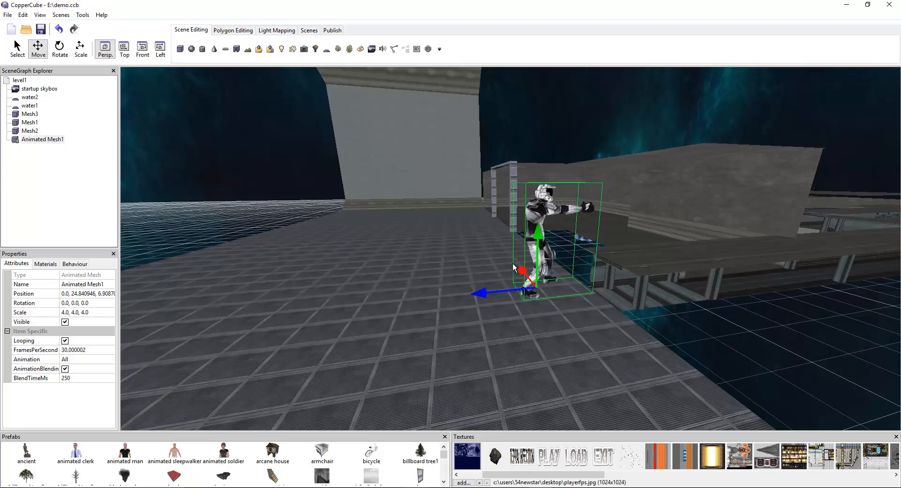
pyautogui.moveTo(522, 271); pyautogui.dragTo(527, 271)
# - Set the character's scale to 2, 2, 2 and lower it to a height of about 24.0
pyautogui.scroll(3, 525, 268)
pyautogui.scroll(-1, 527, 268)
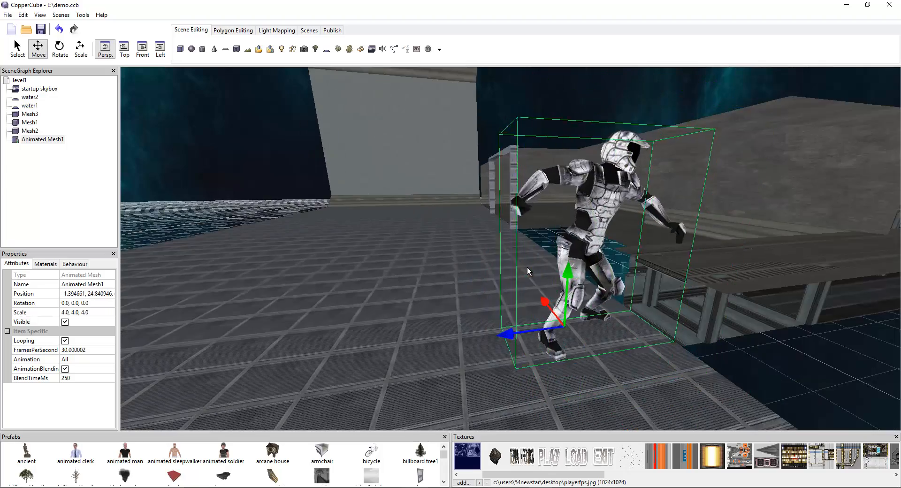
pyautogui.moveTo(528, 267); pyautogui.dragTo(514, 260, button='middle')
pyautogui.moveTo(514, 261); pyautogui.dragTo(314, 284, button='right')
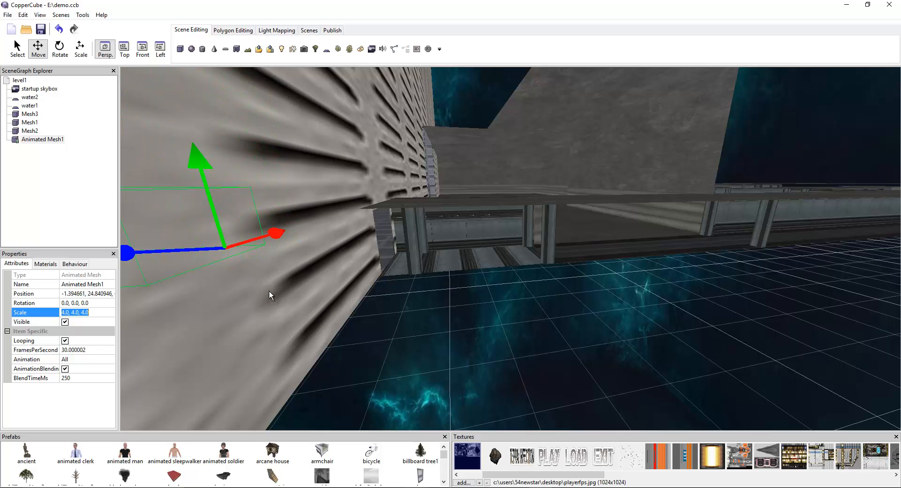
pyautogui.write('2,2,2,')
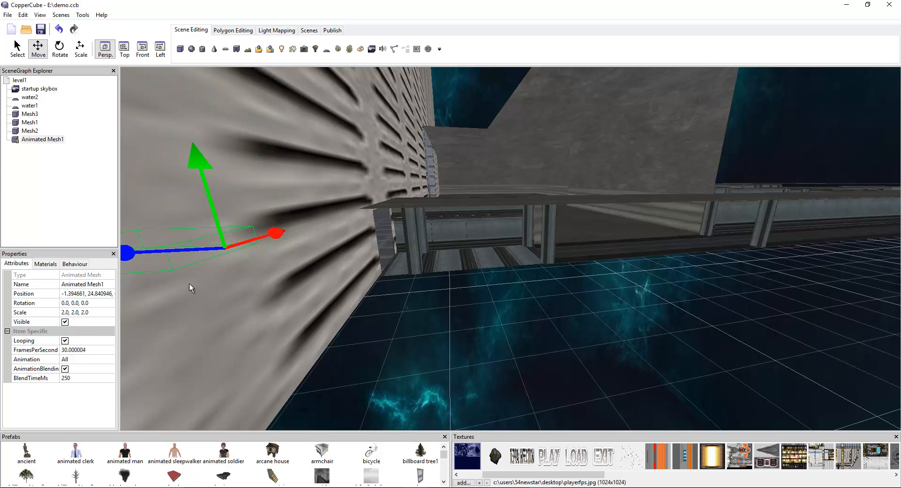
pyautogui.moveTo(190, 284); pyautogui.dragTo(456, 231, button='right')
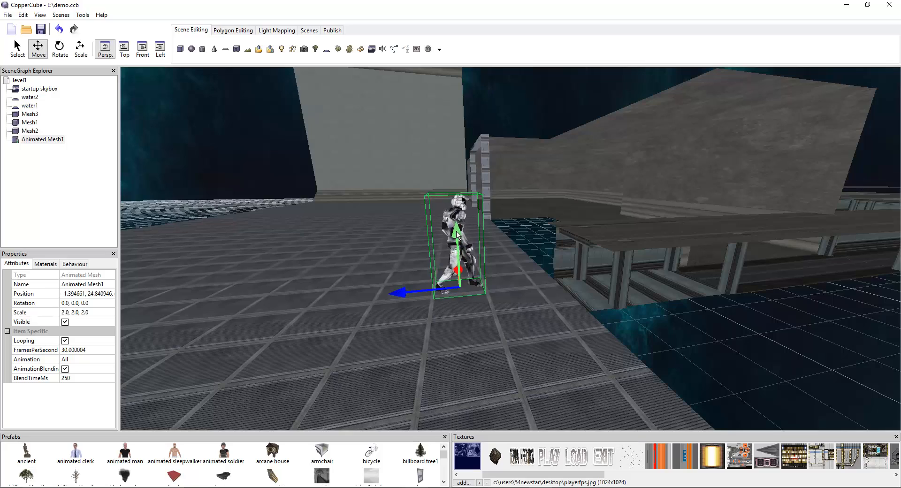
pyautogui.moveTo(457, 231); pyautogui.dragTo(463, 239)
# - Set the character's animation to None
pyautogui.scroll(5, 467, 243)
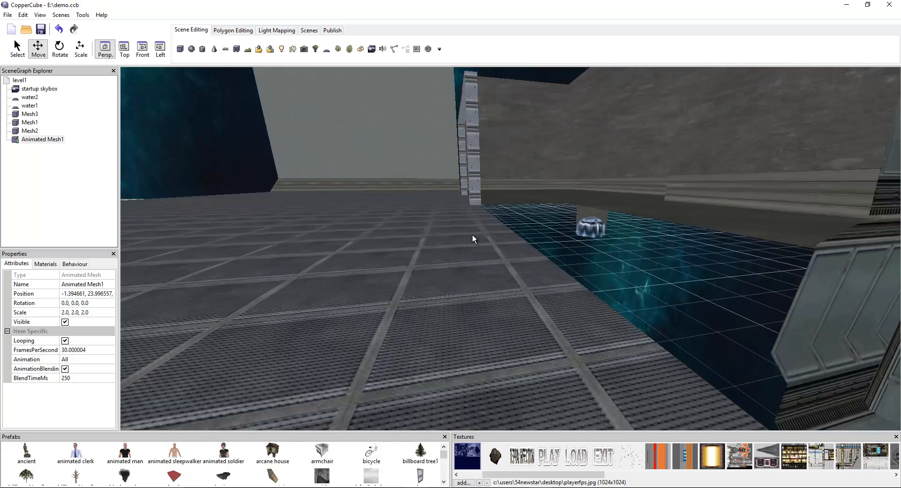
pyautogui.scroll(-5, 483, 223)
pyautogui.scroll(2, 145, 357)
pyautogui.click(86, 361)
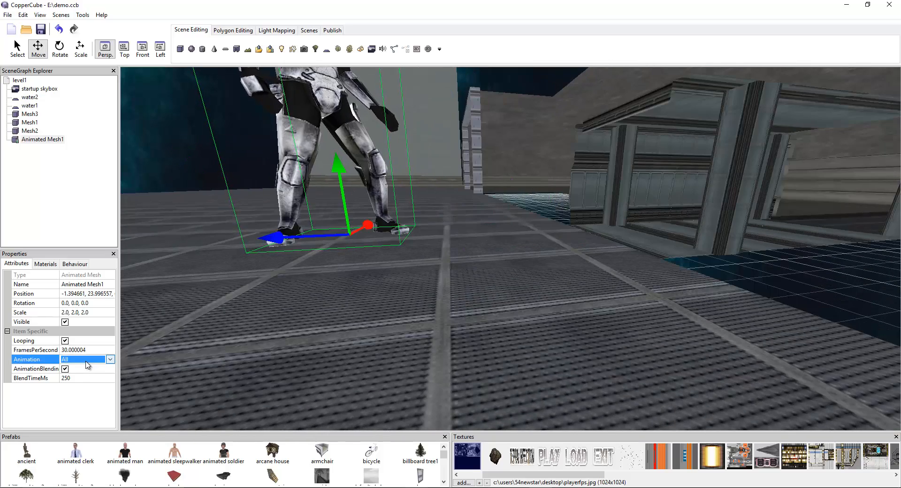
pyautogui.click(86, 359)
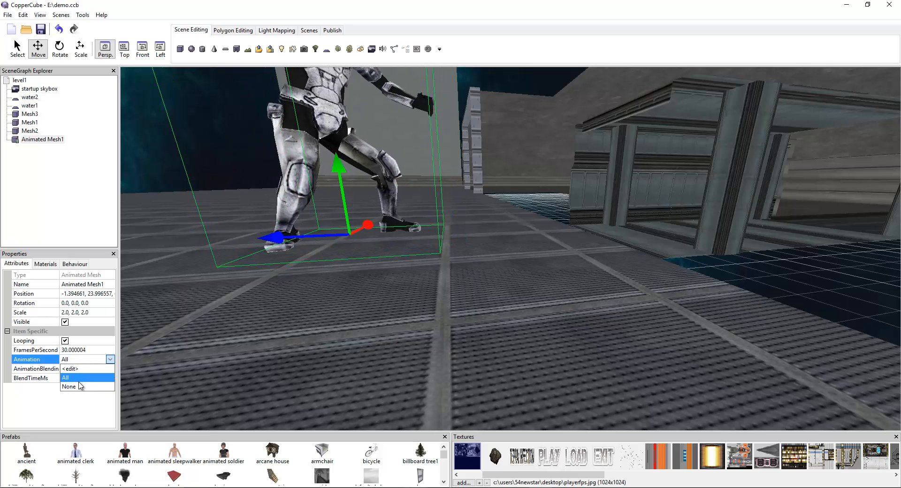
pyautogui.click(81, 386)
# - Lower the character to a height of about 23.34 and shift it along the Z axis toward the water
pyautogui.scroll(-5, 375, 249)
pyautogui.scroll(5, 427, 208)
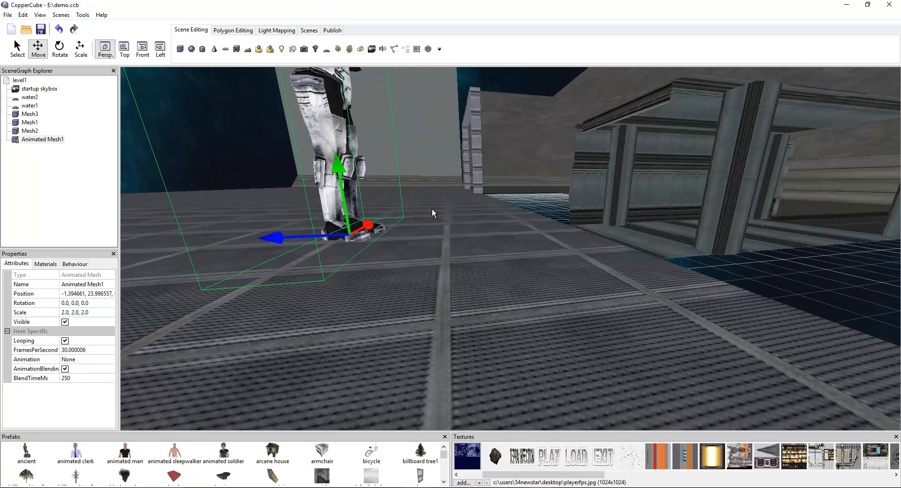
pyautogui.moveTo(335, 164)
pyautogui.mouseDown()
pyautogui.moveTo(346, 182)
pyautogui.moveTo(337, 181)
pyautogui.mouseUp()
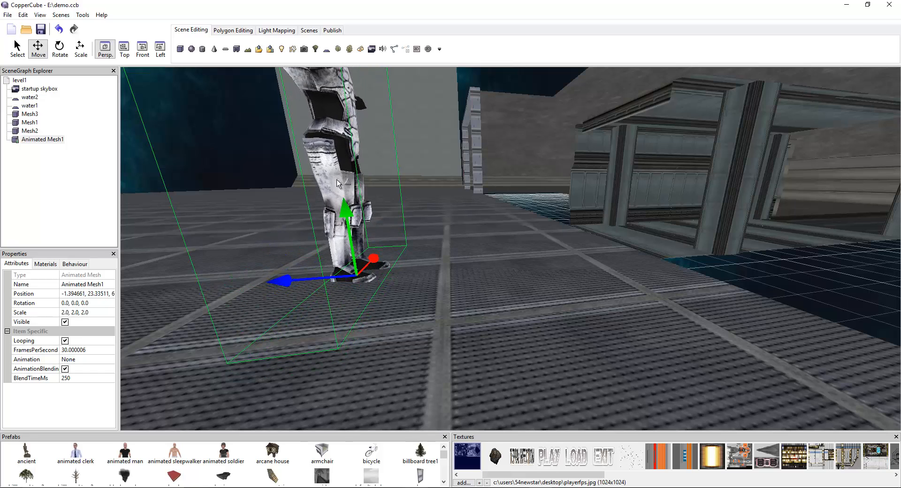
pyautogui.moveTo(280, 286); pyautogui.dragTo(322, 295)
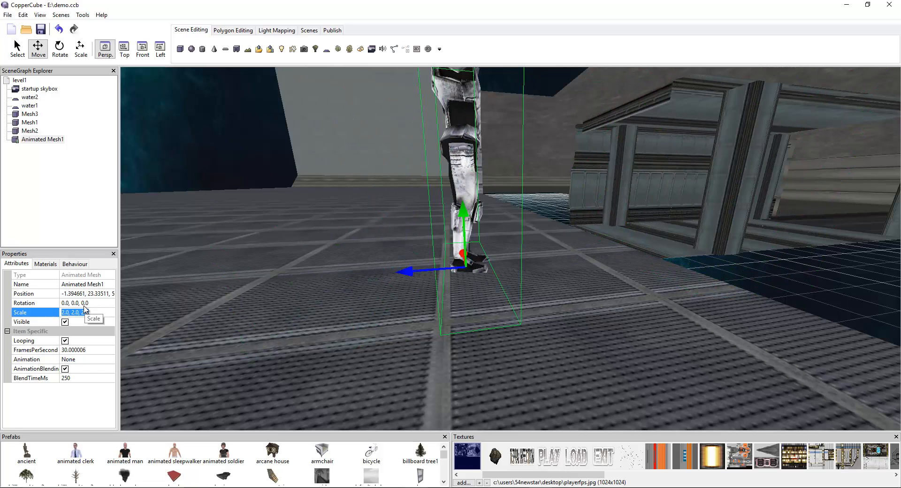
# - Set the character's scale to 1, 1, 1 and move it next to the railed structure, to about X -0.72
pyautogui.press('Return')
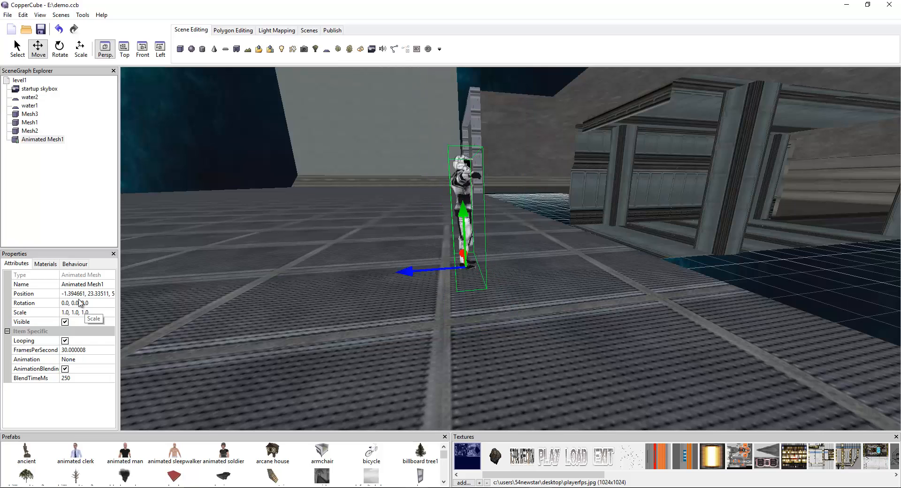
pyautogui.moveTo(404, 275); pyautogui.dragTo(507, 249)
pyautogui.moveTo(633, 233); pyautogui.dragTo(613, 230)
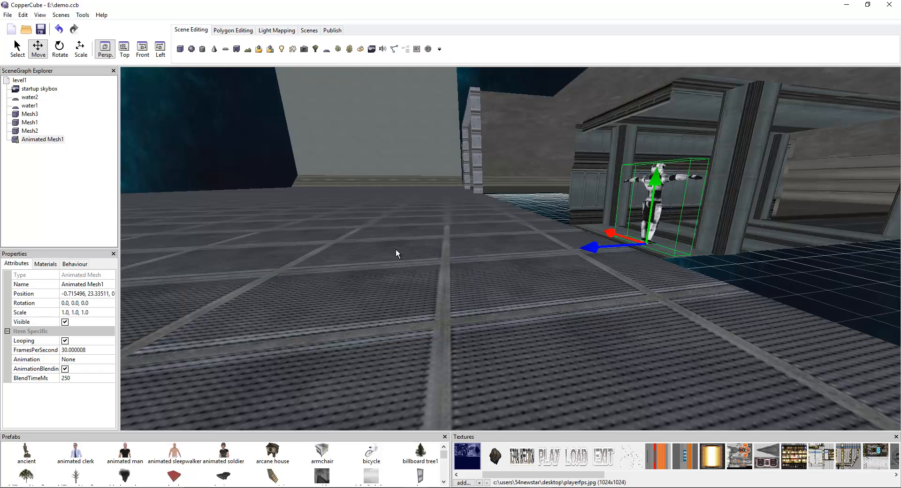
# - Move the character along the Z axis across the tiled floor to the orange spacecraft, at about X -0.69
pyautogui.moveTo(452, 259); pyautogui.dragTo(518, 265)
pyautogui.scroll(3, 516, 265)
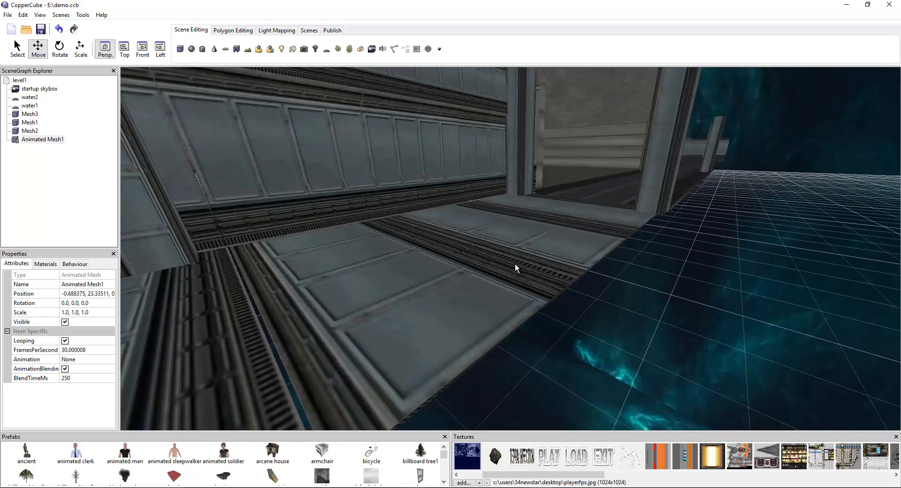
pyautogui.scroll(-3, 515, 263)
pyautogui.moveTo(369, 308); pyautogui.dragTo(287, 319)
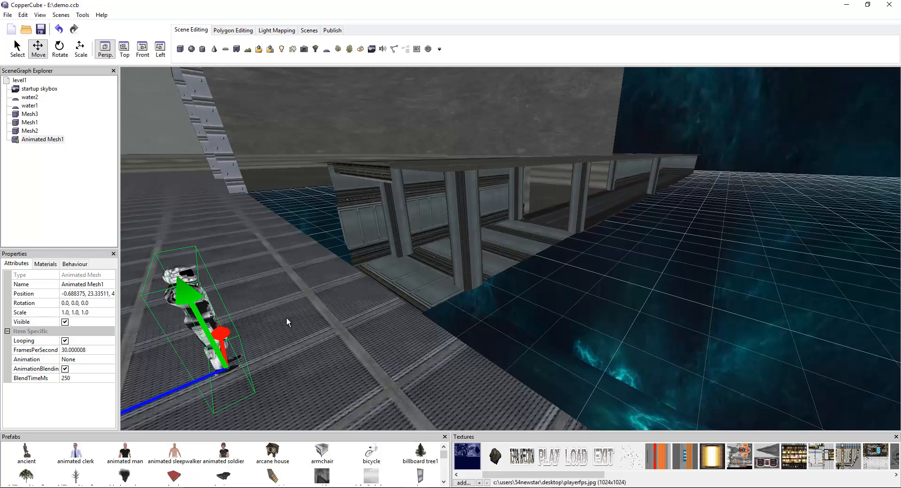
pyautogui.scroll(-8, 301, 312)
pyautogui.moveTo(395, 280); pyautogui.dragTo(405, 272, button='middle')
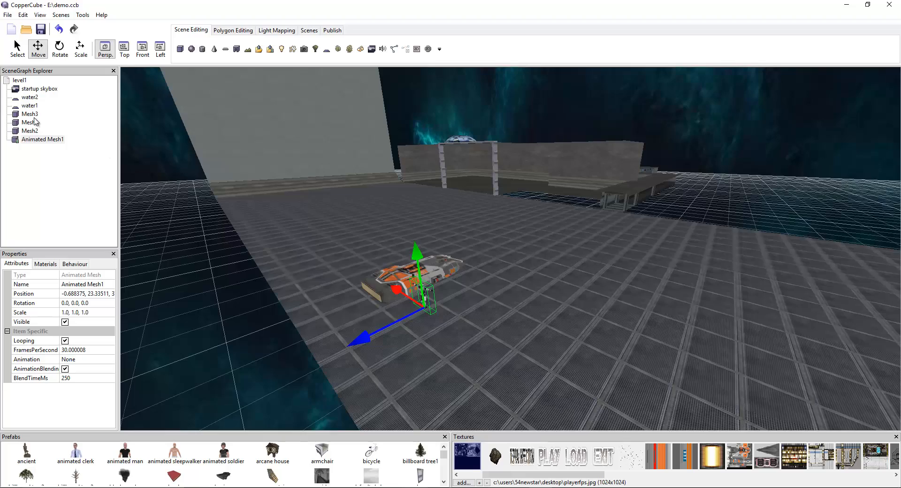
# - Focus on the can mesh on the spacecraft and examine its size and that of the craft against the character
pyautogui.click(28, 131)
pyautogui.doubleClick(28, 131)
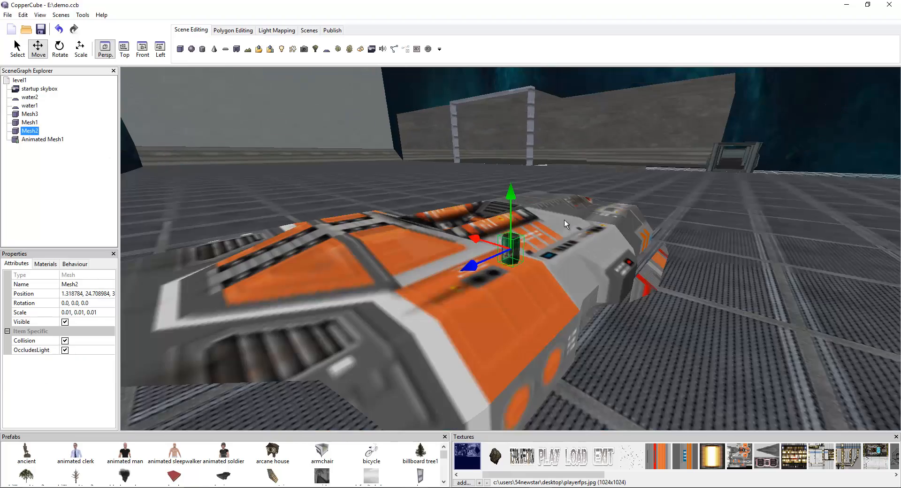
pyautogui.moveTo(564, 220); pyautogui.dragTo(482, 224)
pyautogui.press('w')
pyautogui.press('d')
pyautogui.press('a')
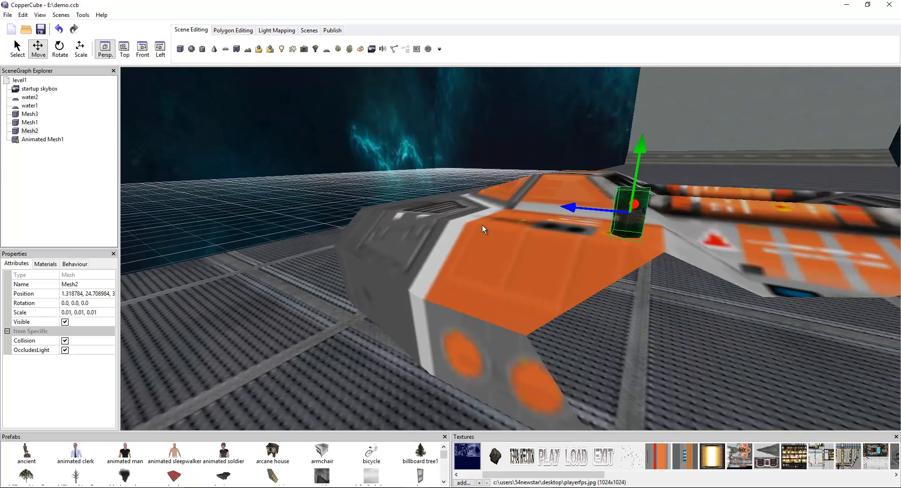
pyautogui.press('s')
pyautogui.press('d')
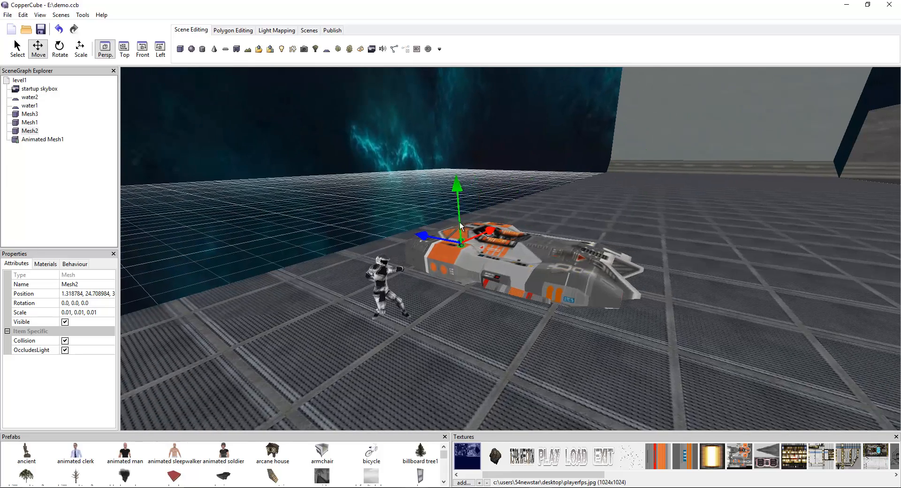
pyautogui.press('w')
pyautogui.moveTo(454, 221); pyautogui.dragTo(421, 217)
pyautogui.press('s')
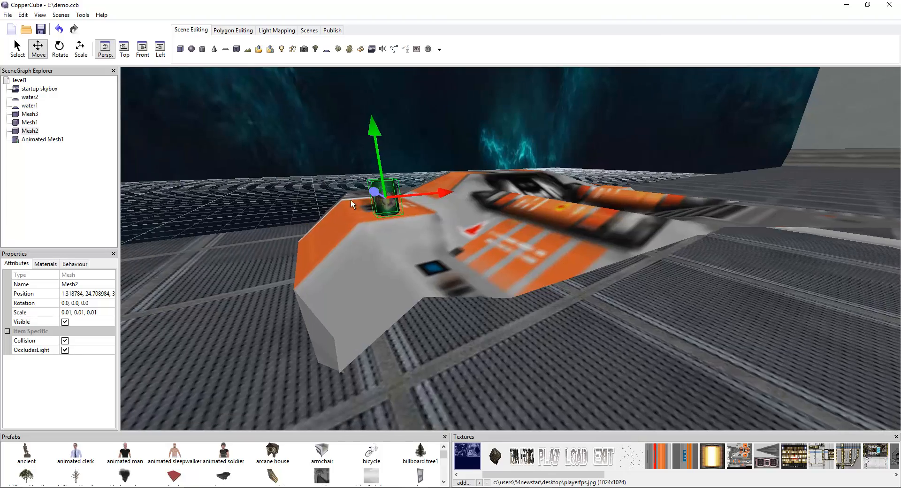
pyautogui.press('s')
pyautogui.press('w')
pyautogui.press('s')
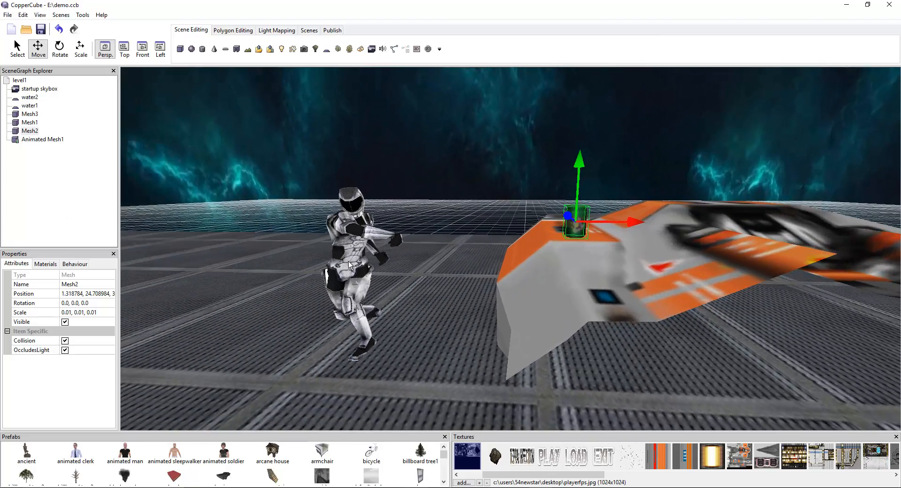
# - Move the character along the X axis toward the spacecraft, to about X -0.15
pyautogui.click(360, 259)
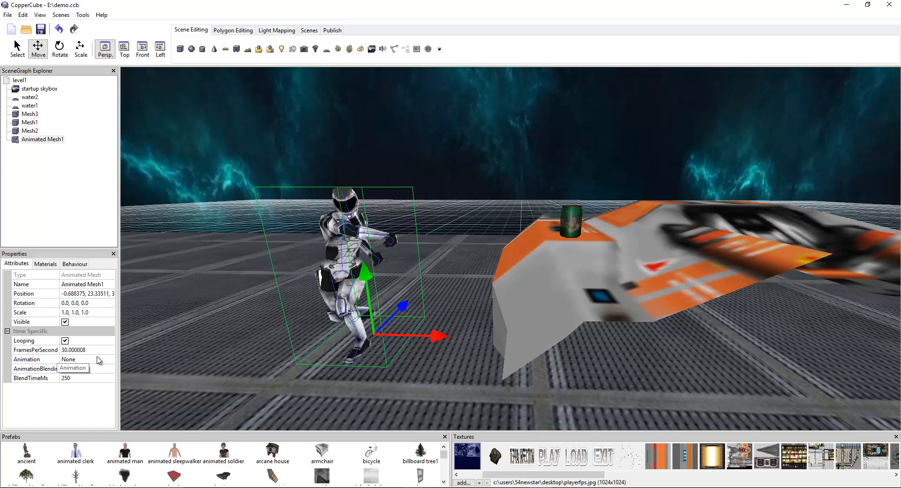
pyautogui.moveTo(413, 336); pyautogui.dragTo(462, 346)
pyautogui.moveTo(461, 345); pyautogui.dragTo(423, 338)
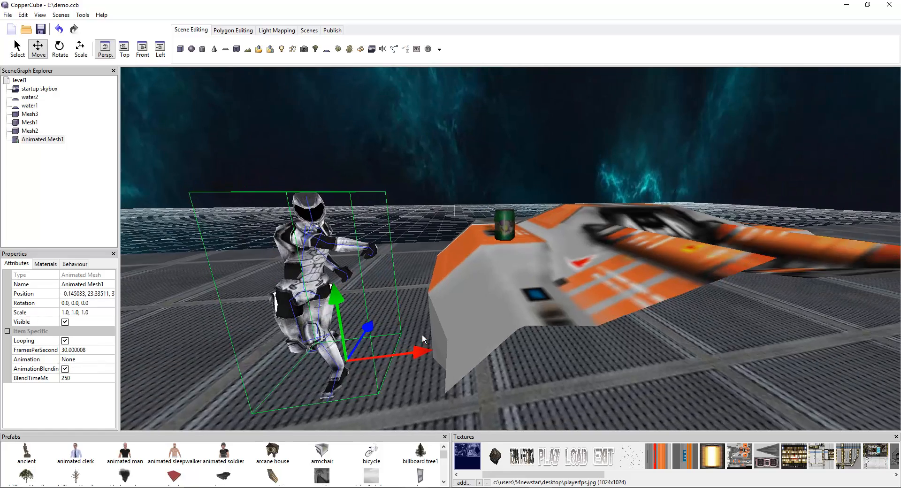
pyautogui.press('s')
pyautogui.press('w')
pyautogui.press('s')
pyautogui.moveTo(466, 309); pyautogui.dragTo(454, 308)
pyautogui.press('w')
# - Set the character's animation to All
pyautogui.click(83, 359)
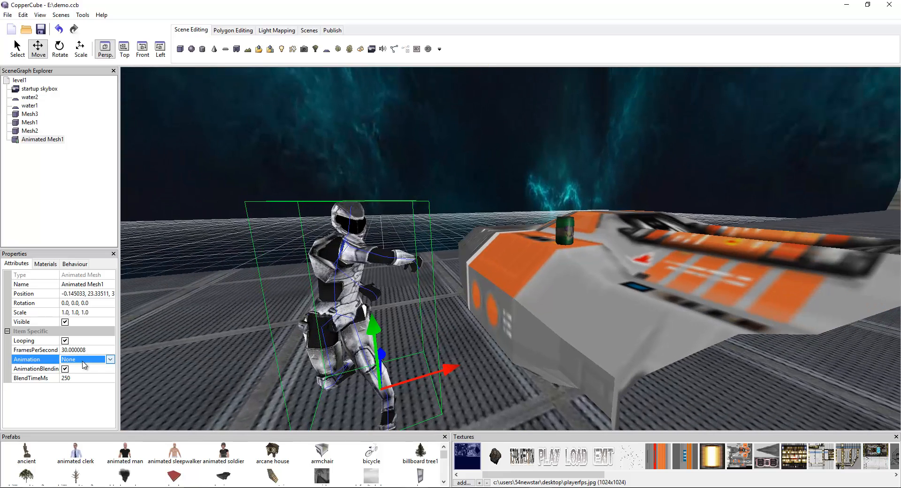
pyautogui.click(84, 361)
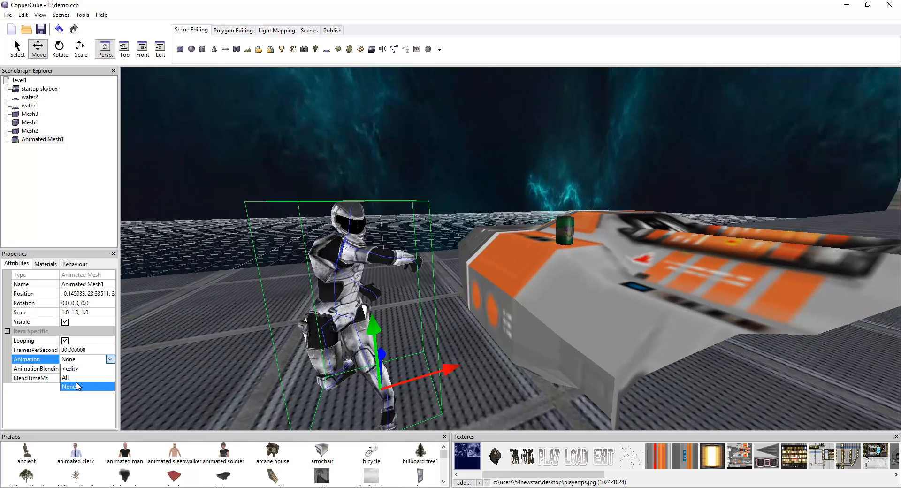
pyautogui.click(78, 385)
pyautogui.doubleClick(81, 363)
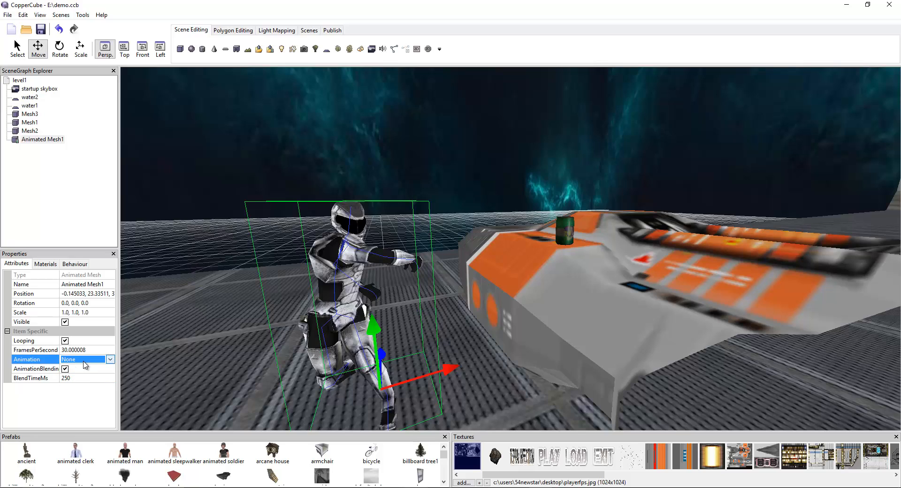
pyautogui.click(83, 362)
pyautogui.click(74, 378)
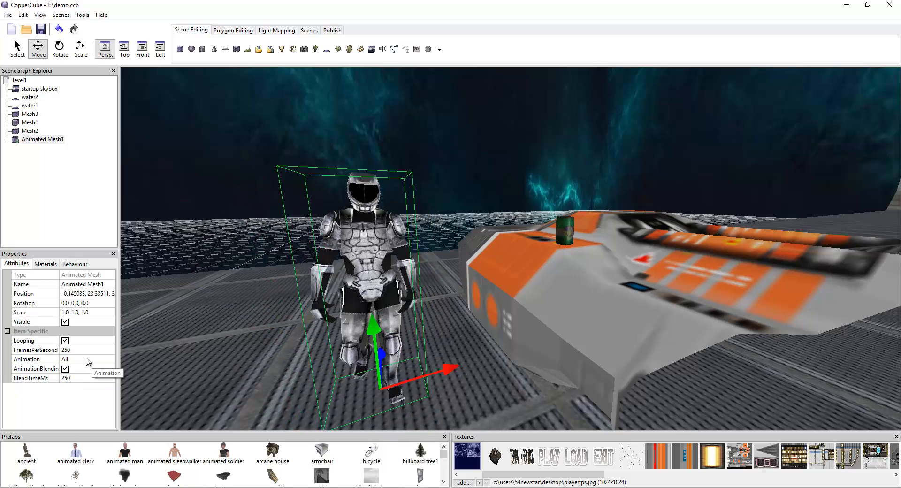
# - Set the character's playback rate to 30 frames per second and its animation to None
pyautogui.click(84, 350)
pyautogui.write('3')
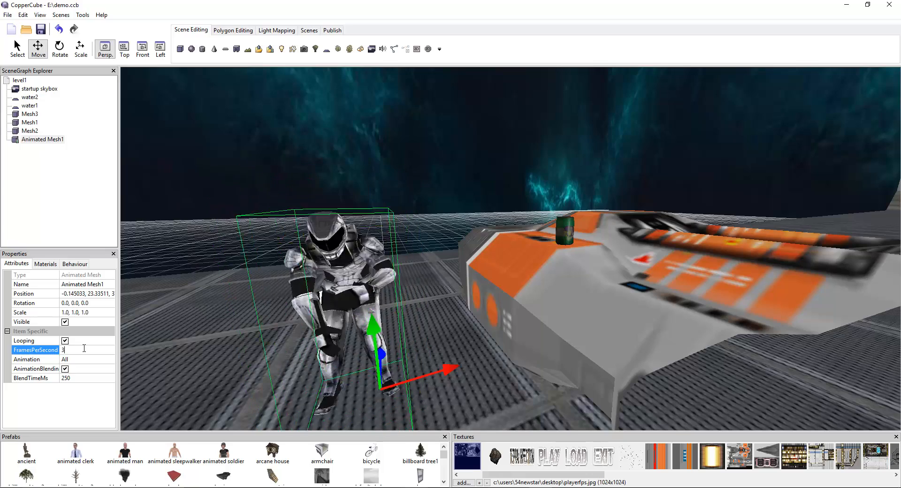
pyautogui.write('0.000002')
pyautogui.click(92, 361)
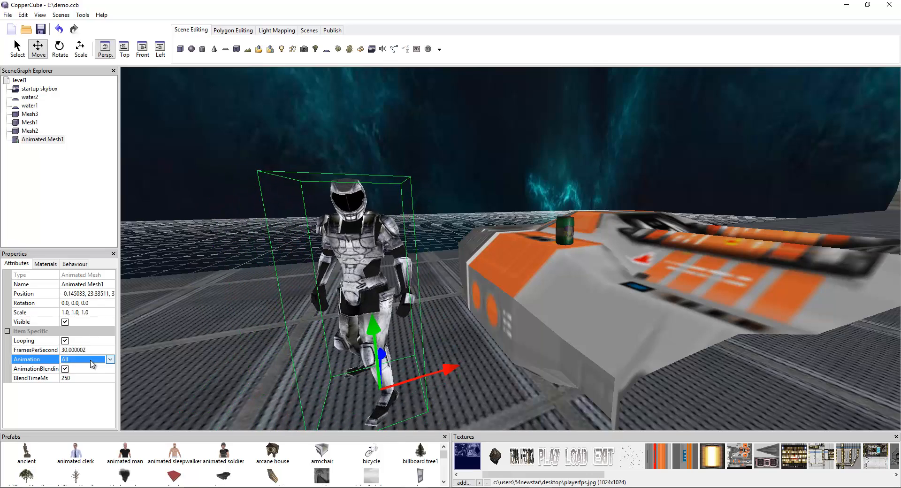
pyautogui.click(92, 365)
pyautogui.click(77, 369)
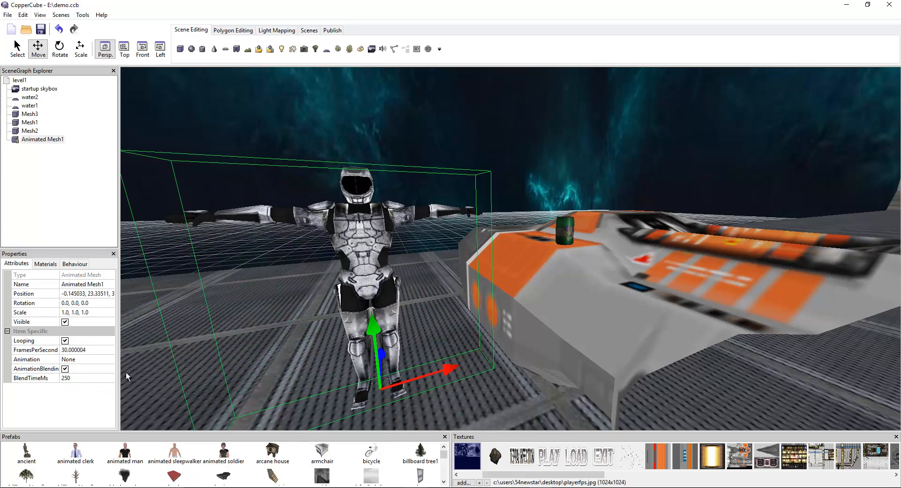
# - Move the character closer to the spacecraft's side, to about X 0.18
pyautogui.moveTo(438, 366); pyautogui.dragTo(537, 353)
pyautogui.hotkey('ctrl', 'z')
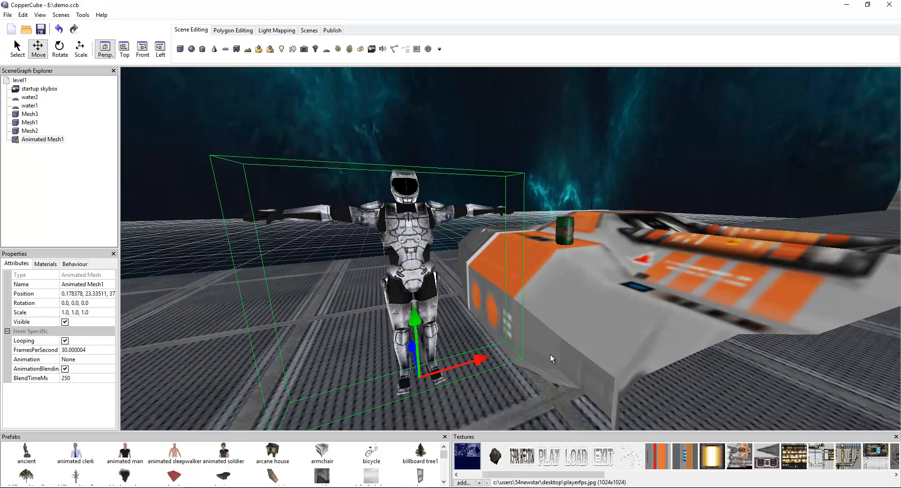
# - Examine the character beside the spacecraft from several distances and angles to compare their proportions
pyautogui.click(576, 342)
pyautogui.scroll(-5, 581, 340)
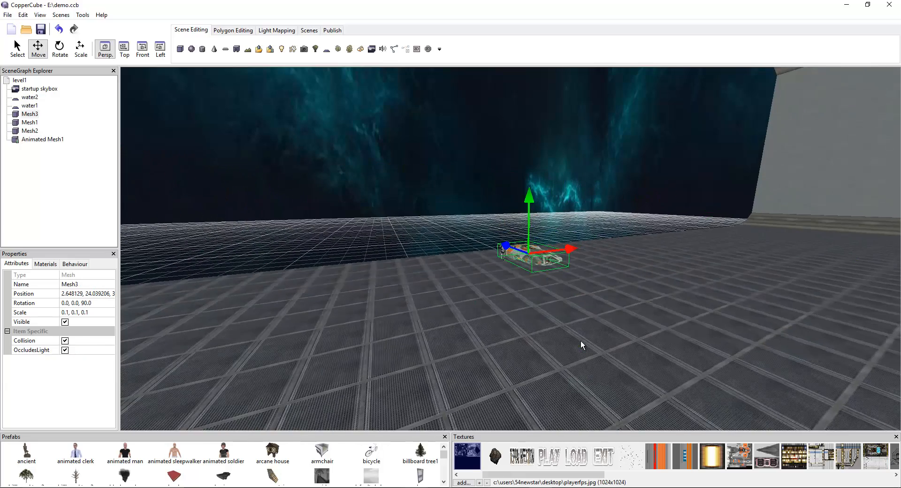
pyautogui.scroll(5, 578, 340)
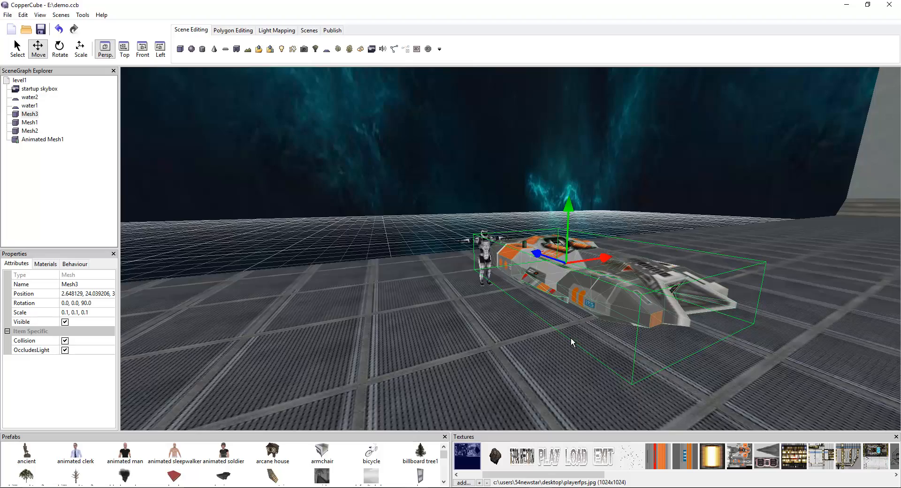
pyautogui.moveTo(571, 337)
pyautogui.mouseDown()
pyautogui.moveTo(604, 337)
pyautogui.moveTo(574, 337)
pyautogui.mouseUp()
pyautogui.scroll(2, 604, 337)
pyautogui.scroll(-3, 603, 337)
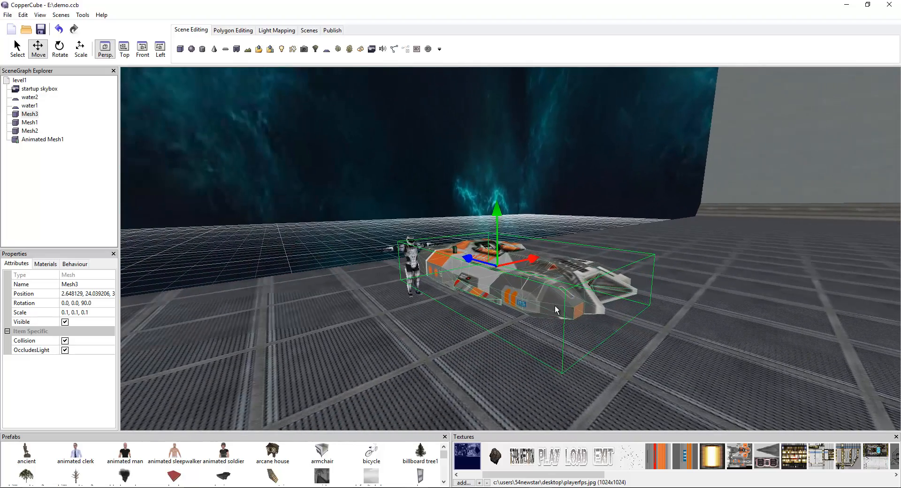
pyautogui.scroll(-3, 554, 305)
pyautogui.scroll(3, 554, 305)
pyautogui.scroll(4, 531, 272)
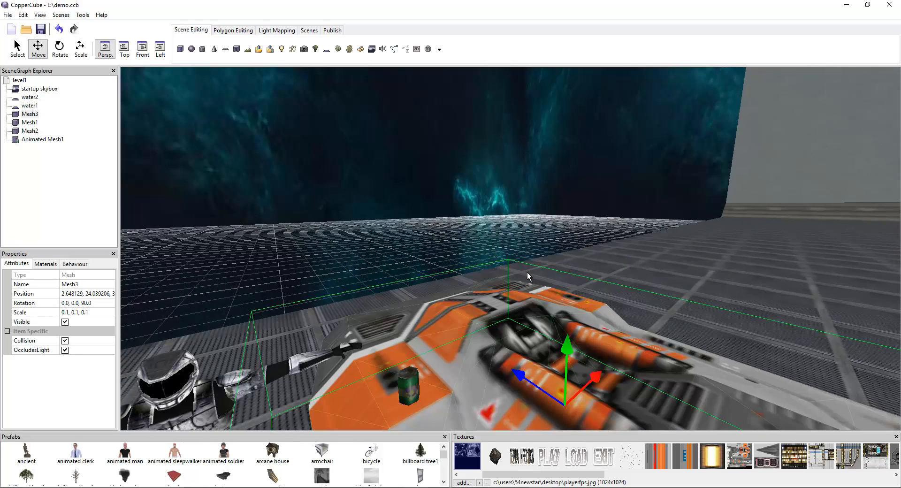
pyautogui.moveTo(528, 273); pyautogui.dragTo(503, 278)
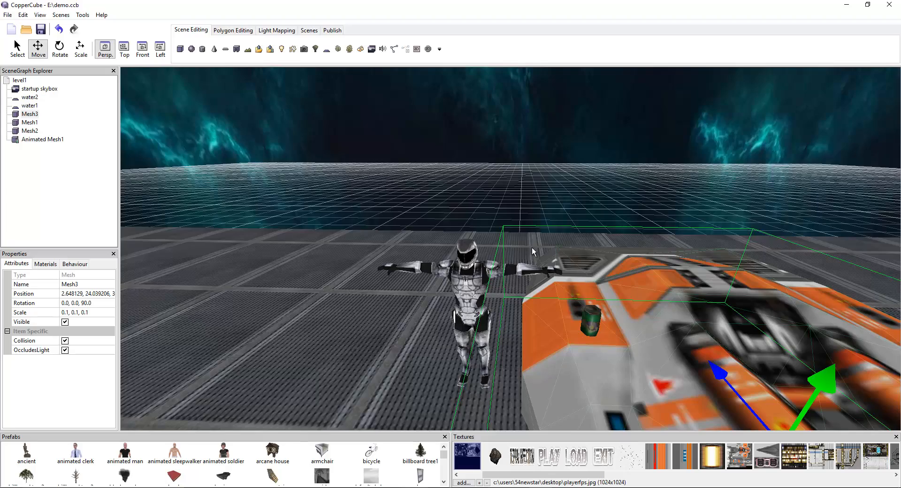
pyautogui.moveTo(533, 251); pyautogui.dragTo(556, 230)
pyautogui.moveTo(557, 230); pyautogui.dragTo(560, 227, button='right')
pyautogui.moveTo(561, 228); pyautogui.dragTo(577, 235)
pyautogui.moveTo(576, 235); pyautogui.dragTo(544, 242, button='right')
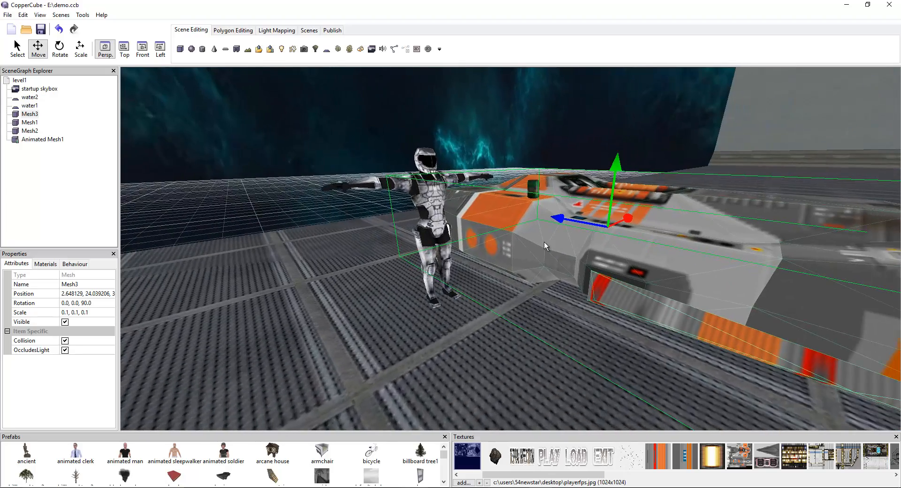
pyautogui.scroll(-5, 544, 243)
pyautogui.scroll(5, 512, 247)
pyautogui.click(438, 223)
pyautogui.moveTo(480, 278); pyautogui.dragTo(445, 292)
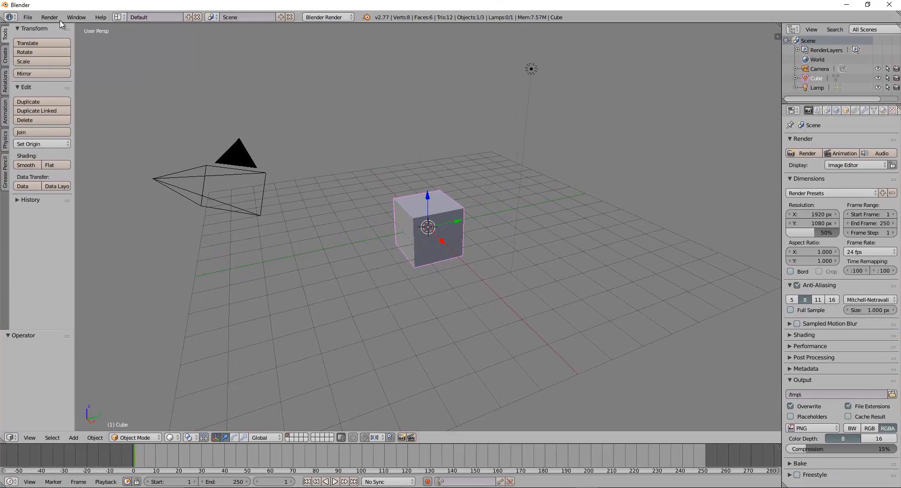
# - Switch to File Explorer and copy the path of the FBX 2009 folder inside the downloaded player_low_poly_mobile folder
pyautogui.click(27, 17)
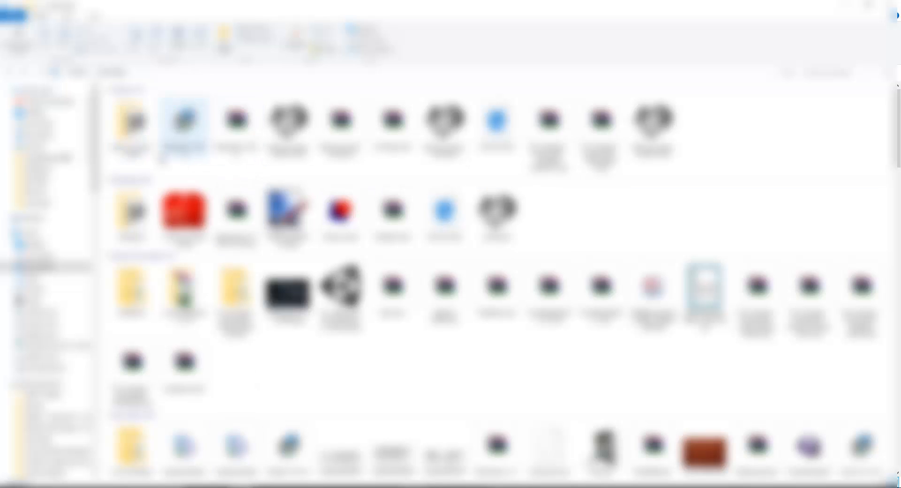
pyautogui.doubleClick(141, 135)
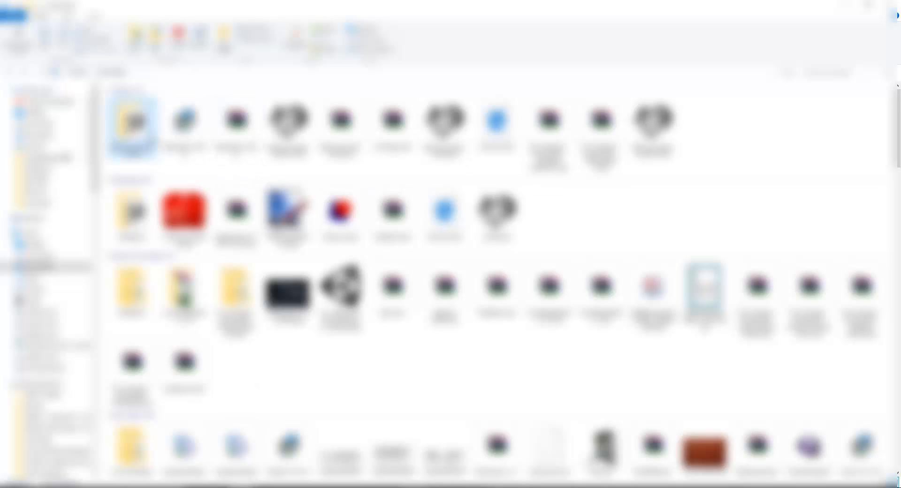
pyautogui.doubleClick(150, 103)
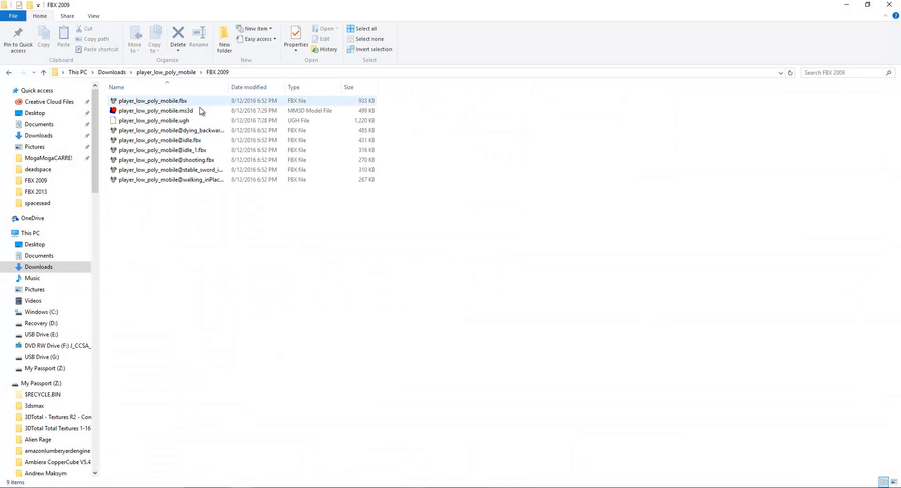
pyautogui.click(251, 74)
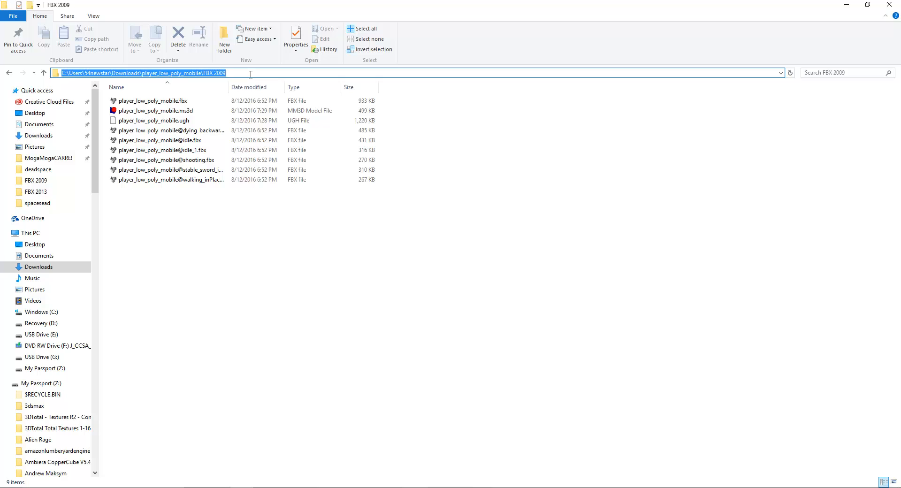
pyautogui.click(847, 4)
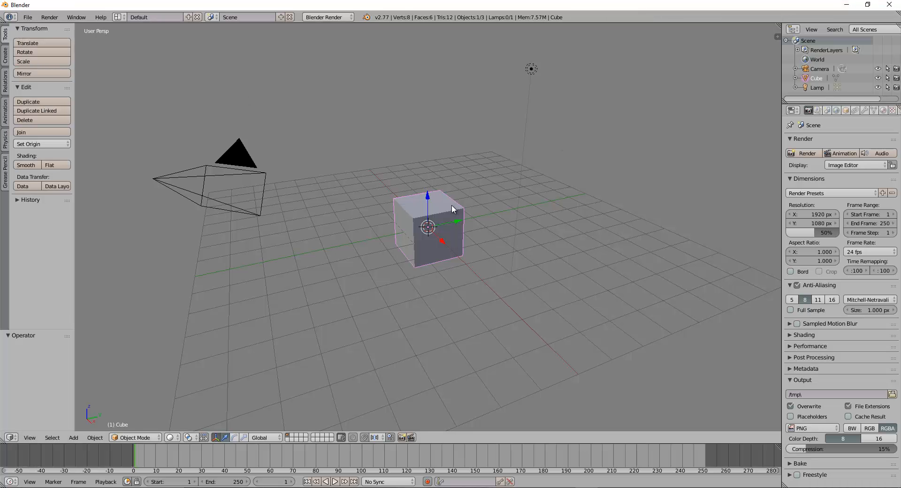
# - Delete the default cube, camera and lamp from the Blender scene
pyautogui.press('a')
pyautogui.press('a')
pyautogui.press('Delete')
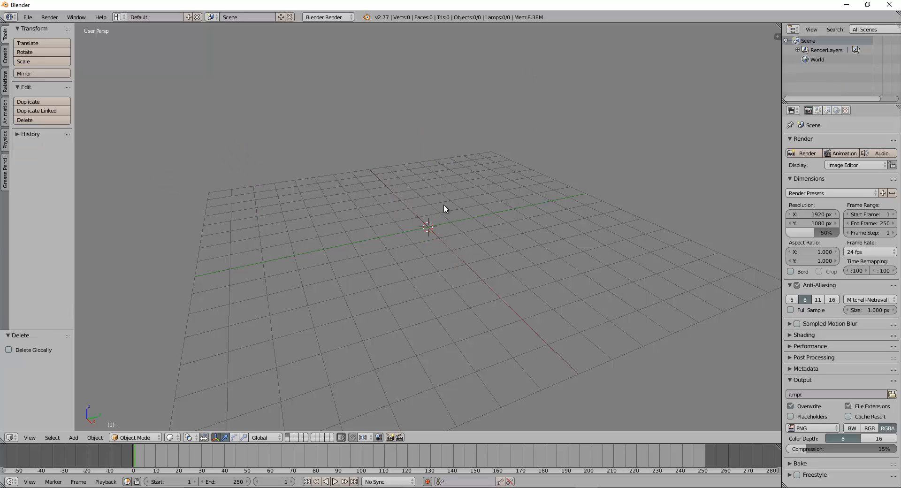
# - Import the MilkShape 3D model player_low_poly_mobile.ms3d from the FBX 2009 folder inside player_low_poly_mobile
pyautogui.click(28, 17)
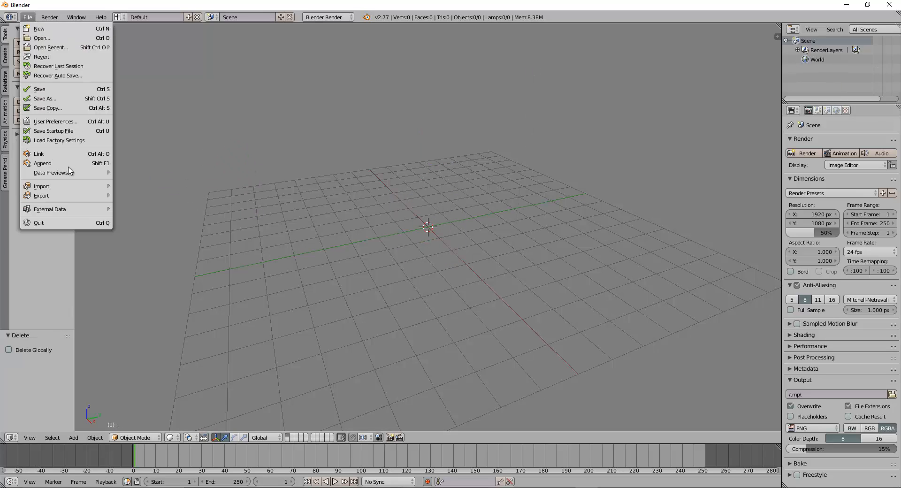
pyautogui.moveTo(64, 188)
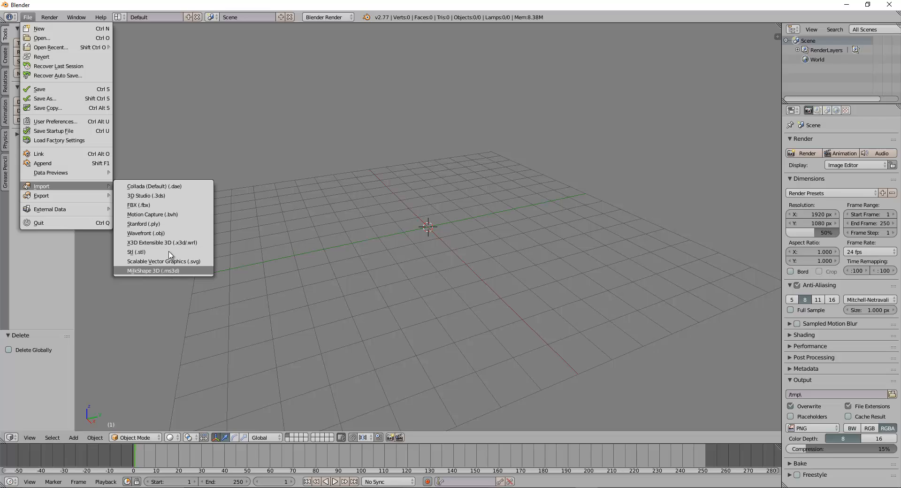
pyautogui.click(170, 270)
pyautogui.click(221, 42)
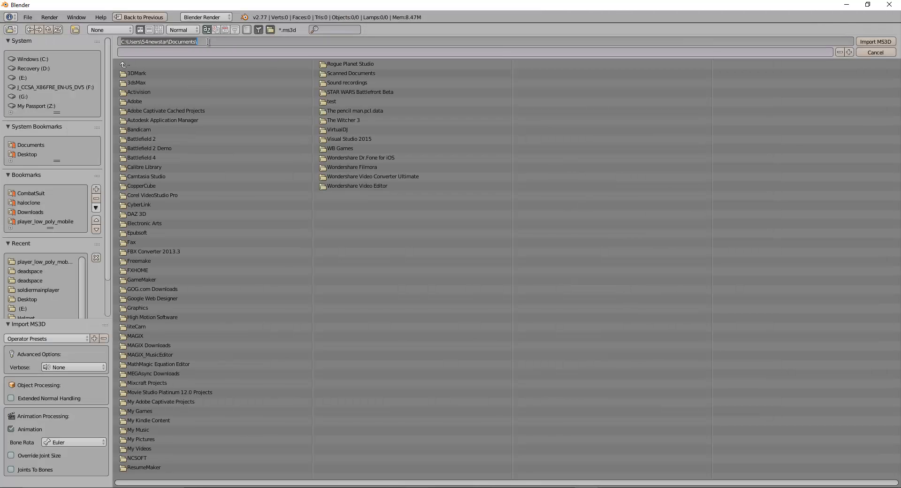
pyautogui.write('C:\\Users\\54newstar\\Downloads\\player_low_poly_mobile\\FBX 2009\\')
pyautogui.press('Return')
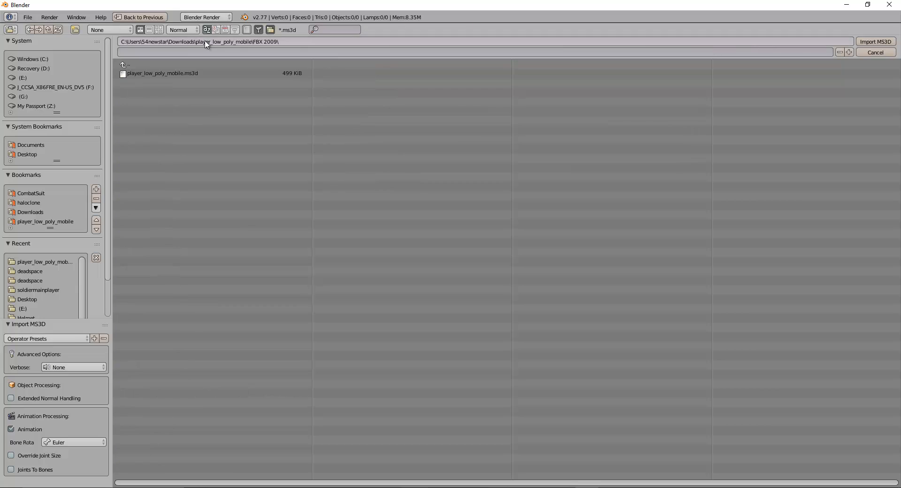
pyautogui.click(180, 74)
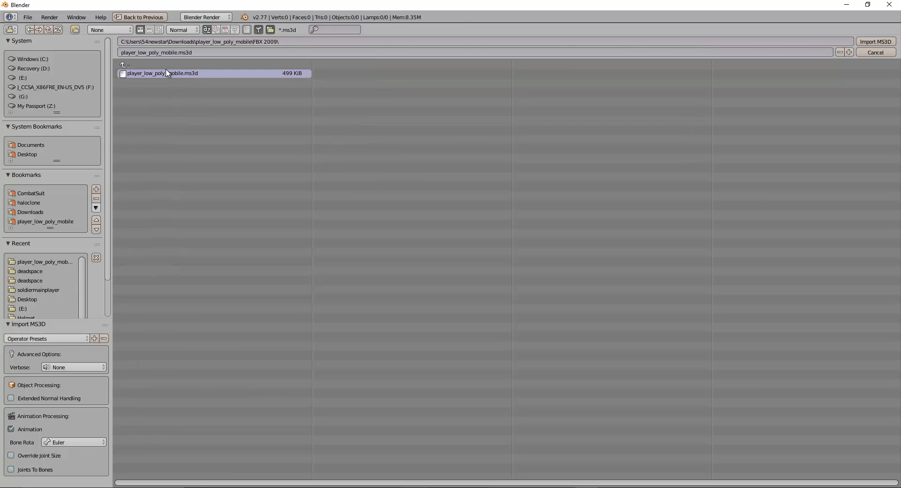
pyautogui.click(870, 41)
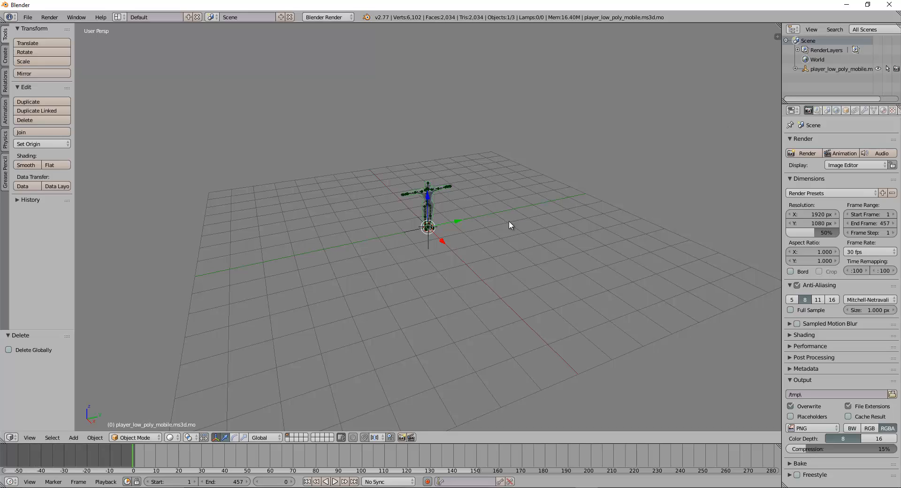
# - Widen the properties area beside the 3D view and turn it into an NLA Editor
pyautogui.moveTo(451, 231); pyautogui.dragTo(347, 290, button='middle')
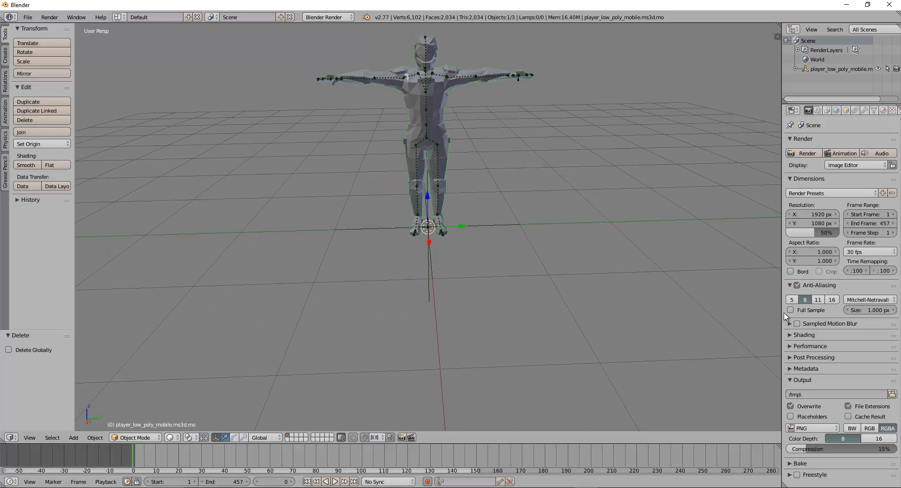
pyautogui.moveTo(782, 315); pyautogui.dragTo(482, 310)
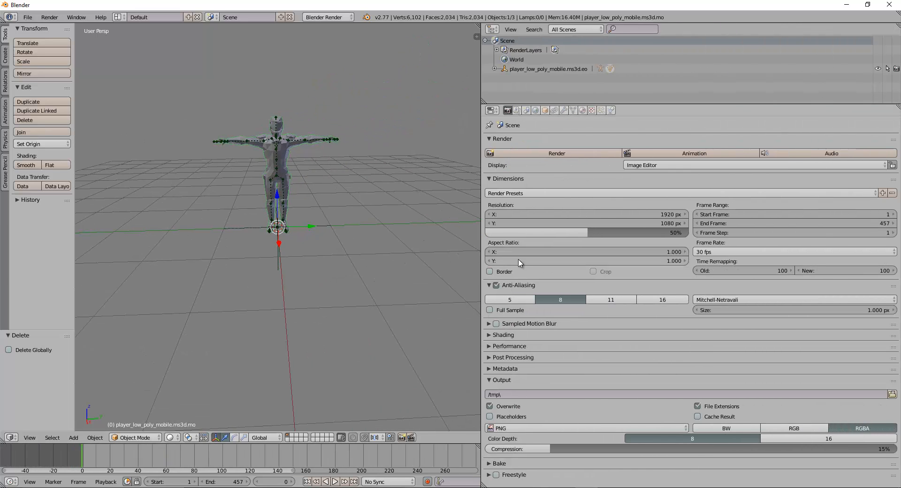
pyautogui.click(493, 111)
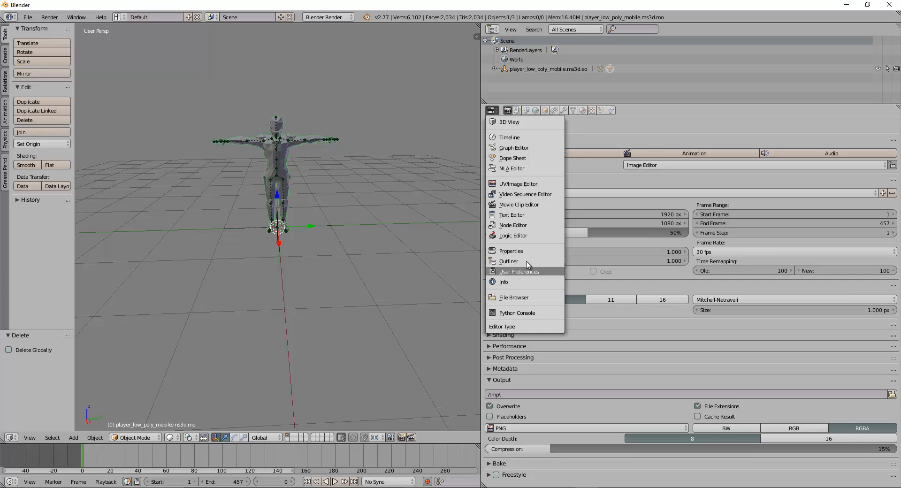
pyautogui.click(530, 169)
pyautogui.scroll(-6, 603, 166)
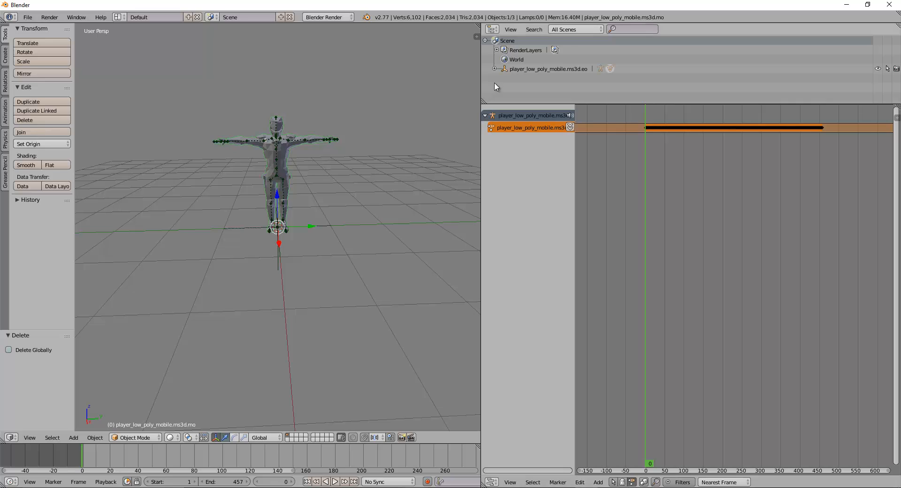
# - Turn the outliner area into a Graph Editor, select the character's armature, and enlarge the area to show its curves
pyautogui.click(492, 30)
pyautogui.click(514, 67)
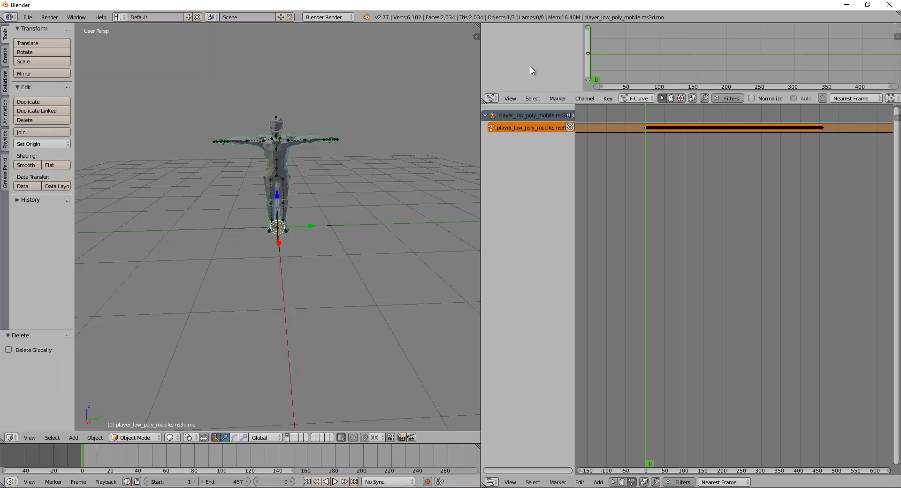
pyautogui.rightClick(276, 164)
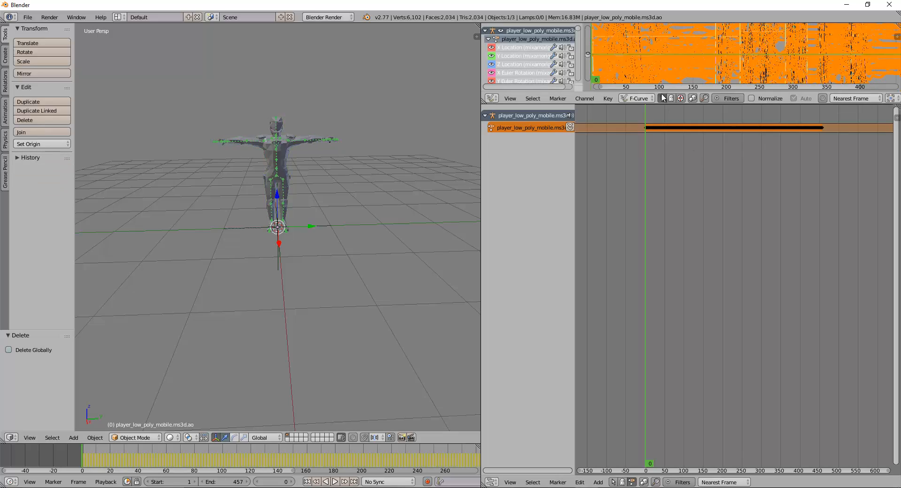
pyautogui.moveTo(655, 105); pyautogui.dragTo(631, 372)
pyautogui.scroll(-7, 782, 242)
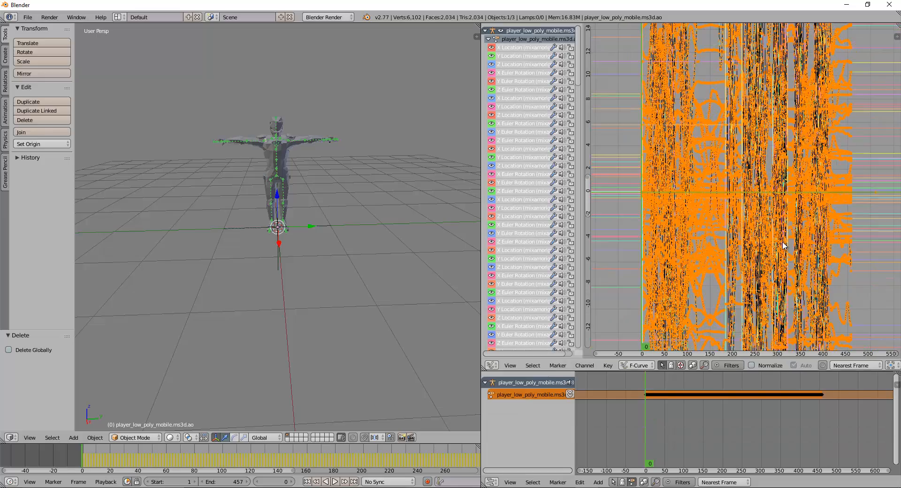
pyautogui.scroll(-4, 783, 242)
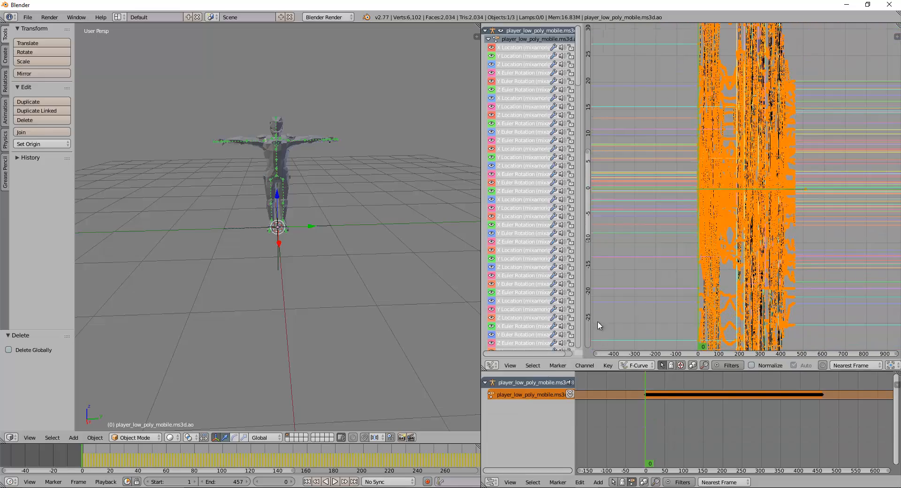
# - Play the armature's animation briefly against its F-curves and stop it
pyautogui.hotkey('alt', 'a')
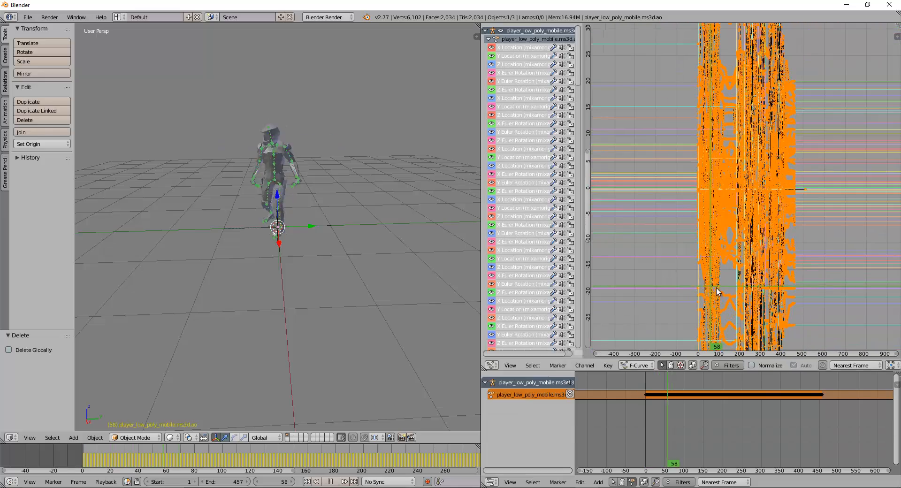
pyautogui.hotkey('alt', 'a')
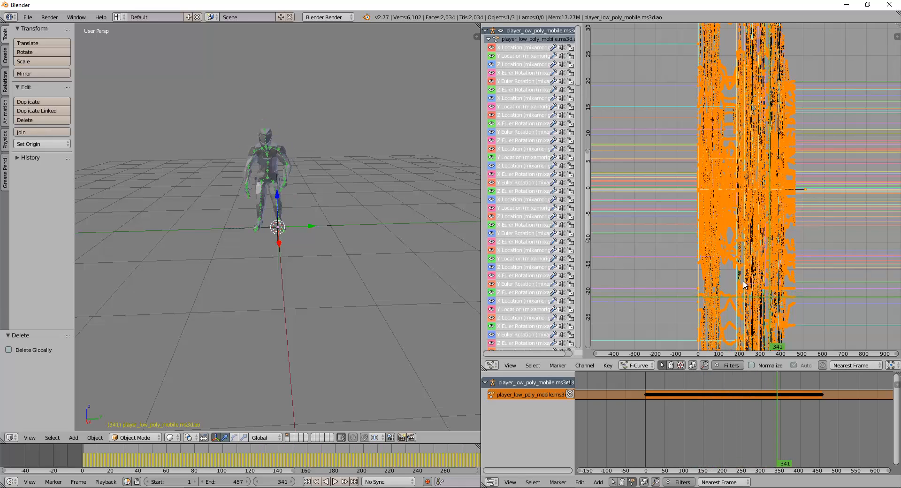
pyautogui.scroll(4, 743, 282)
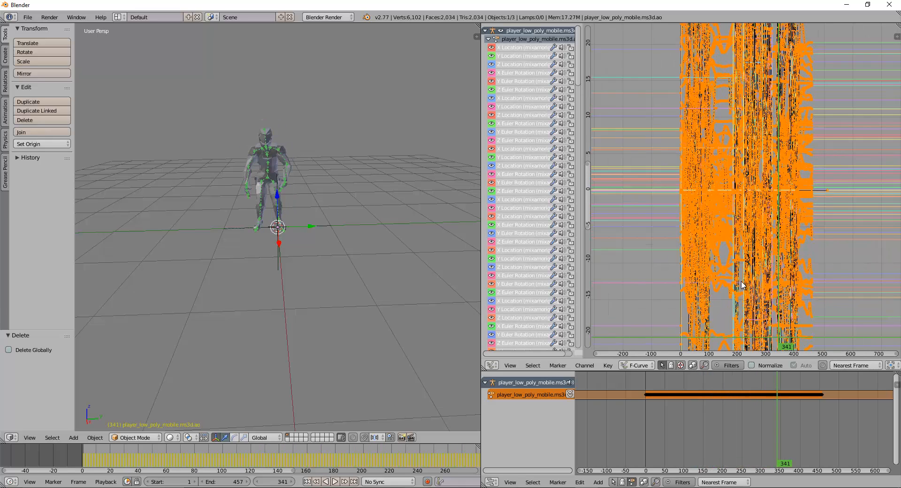
# - Replace the Graph Editor with a Dope Sheet, play the animation alongside its keyframes, and return to frame 0
pyautogui.click(492, 365)
pyautogui.click(514, 319)
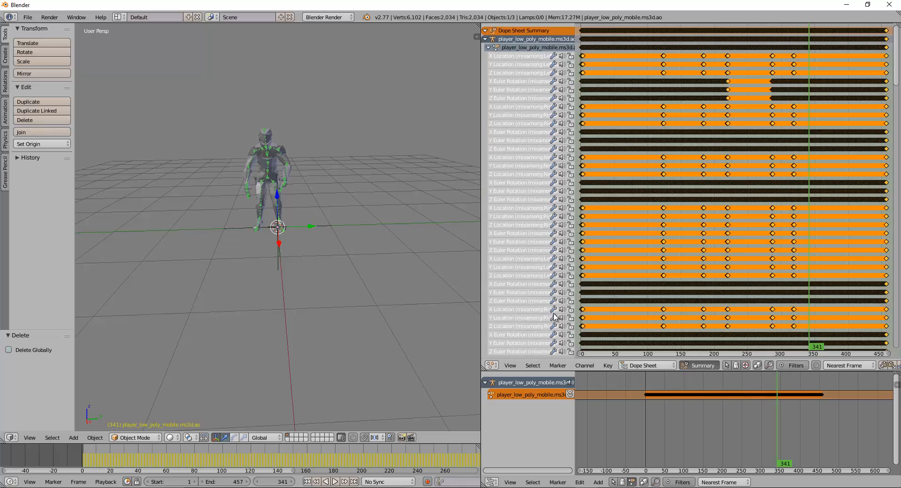
pyautogui.scroll(-4, 779, 262)
pyautogui.scroll(4, 751, 270)
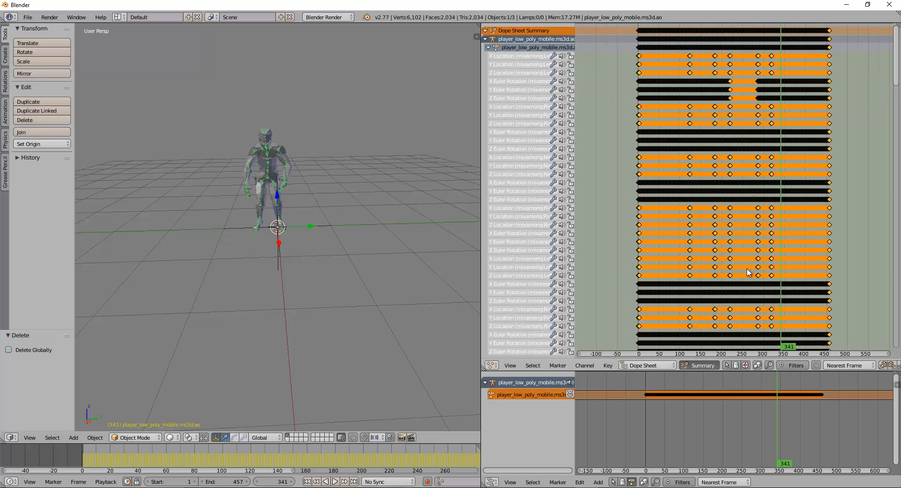
pyautogui.hotkey('alt', 'a')
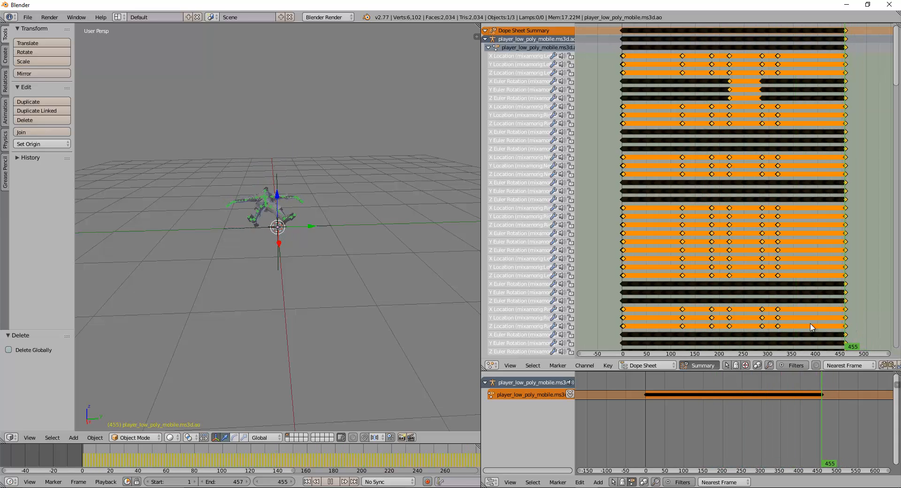
pyautogui.click(601, 335)
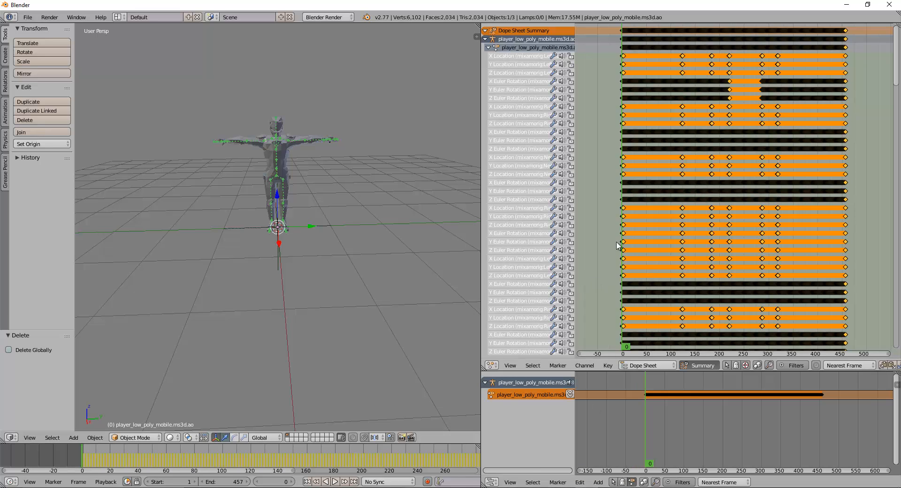
# - Examine the first keyframes in the Dope Sheet to find the frame where the first animation clip starts
pyautogui.scroll(3, 731, 248)
pyautogui.moveTo(731, 248); pyautogui.dragTo(686, 217, button='middle')
pyautogui.scroll(6, 798, 248)
pyautogui.scroll(6, 718, 218)
pyautogui.scroll(1, 678, 221)
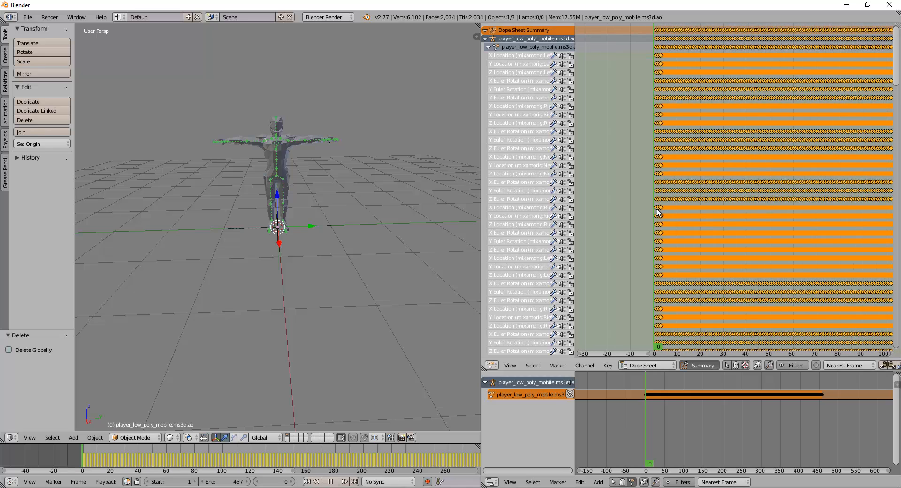
pyautogui.moveTo(657, 211); pyautogui.dragTo(695, 226)
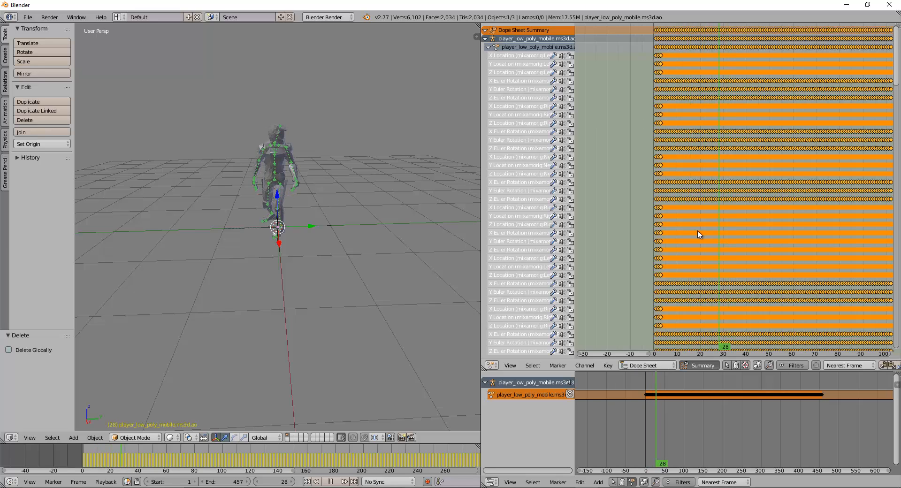
pyautogui.click(651, 238)
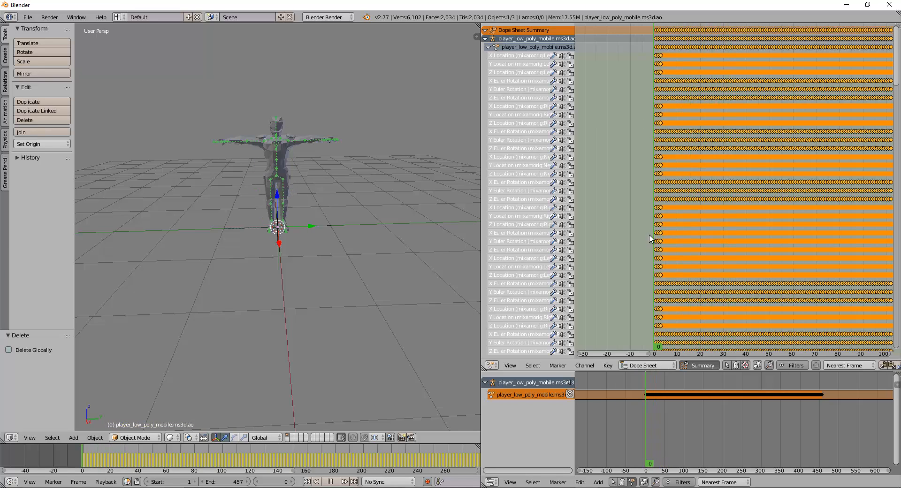
pyautogui.scroll(4, 658, 238)
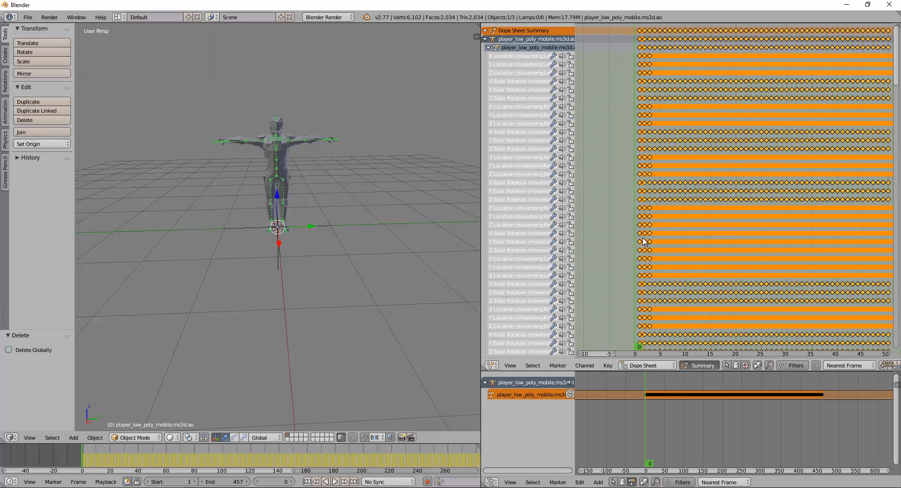
pyautogui.moveTo(639, 249)
pyautogui.mouseDown()
pyautogui.moveTo(665, 255)
pyautogui.moveTo(653, 257)
pyautogui.mouseUp()
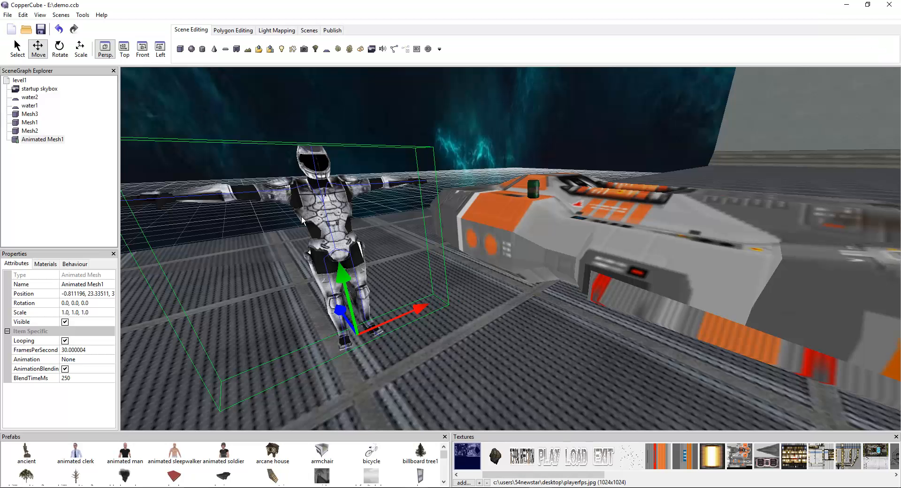
# - Switch to CopperCube, open the Animated Meshes Editor for Animated Mesh1, and set the All animation's speed to 30 fps
pyautogui.moveTo(323, 222); pyautogui.dragTo(330, 223)
pyautogui.click(69, 264)
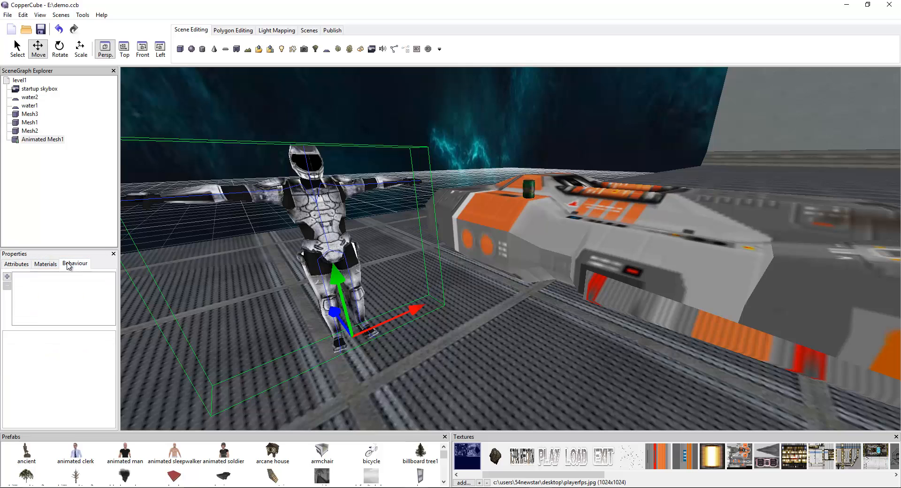
pyautogui.click(45, 266)
pyautogui.click(17, 264)
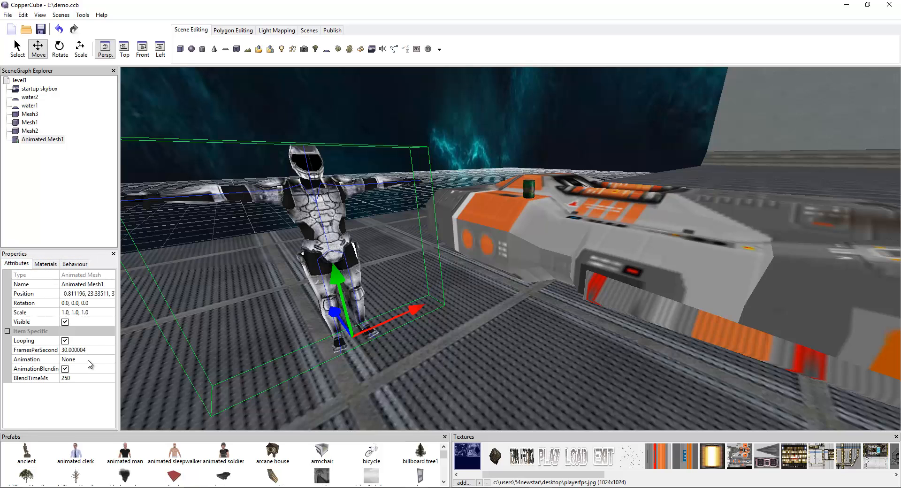
pyautogui.click(88, 359)
pyautogui.click(111, 359)
pyautogui.click(91, 376)
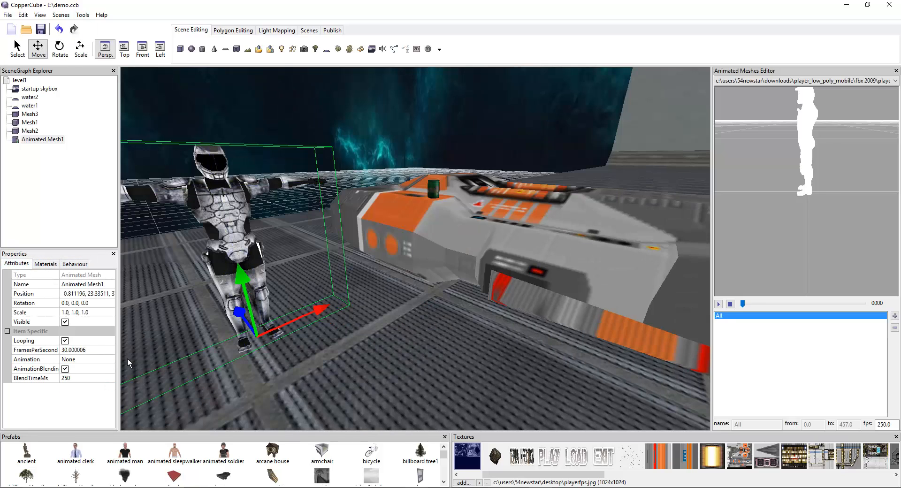
pyautogui.click(731, 305)
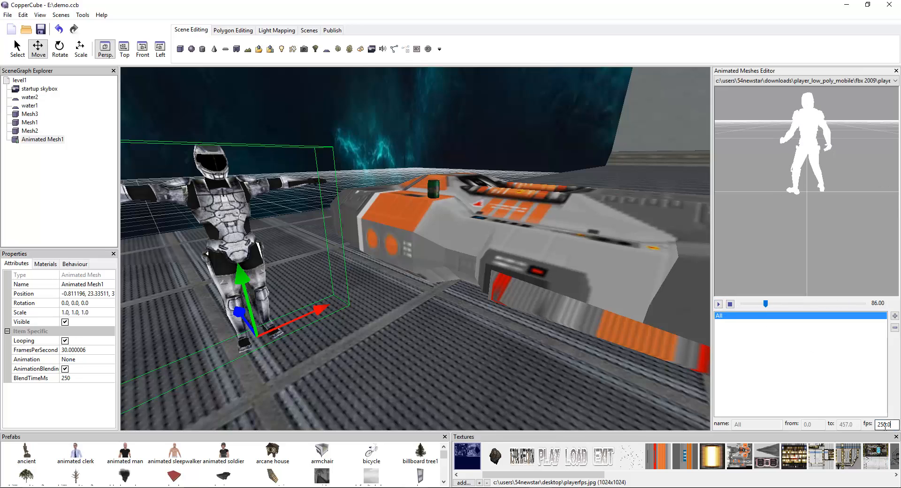
pyautogui.write('30')
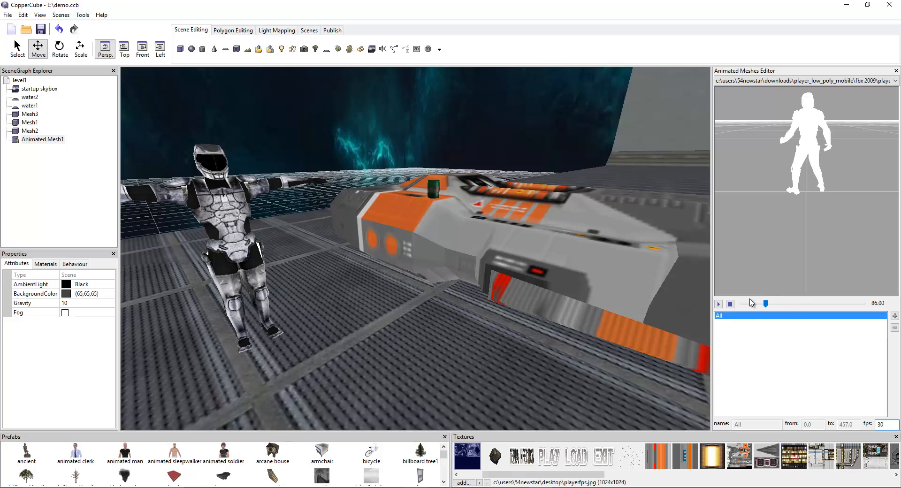
# - Add a new animation starting at frame 3 and name it "loo around"
pyautogui.click(891, 316)
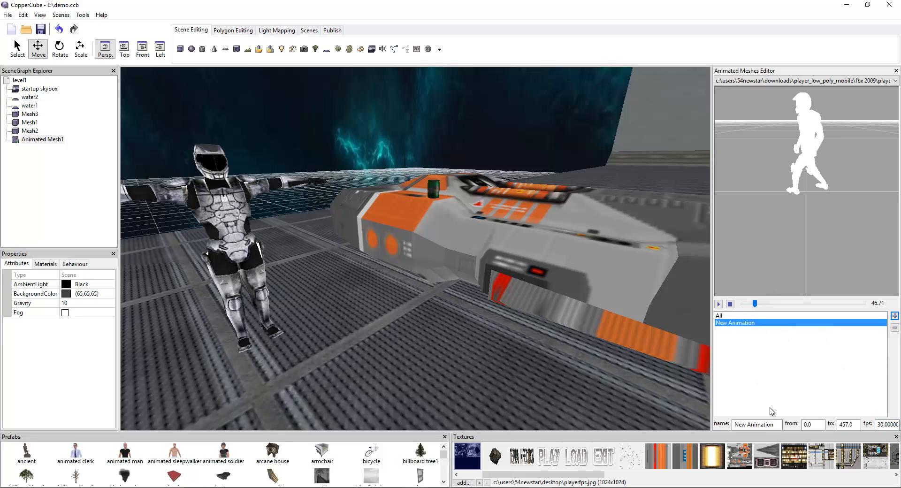
pyautogui.doubleClick(809, 425)
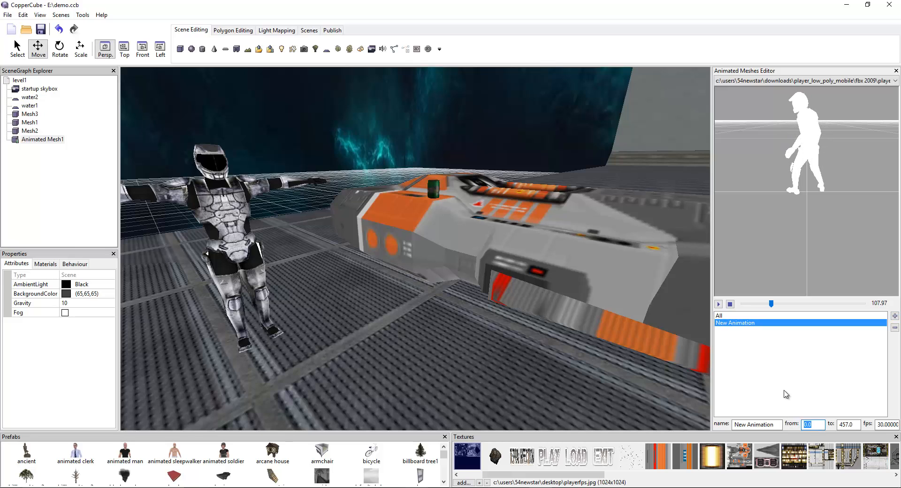
pyautogui.write('3')
pyautogui.moveTo(777, 425); pyautogui.dragTo(736, 425)
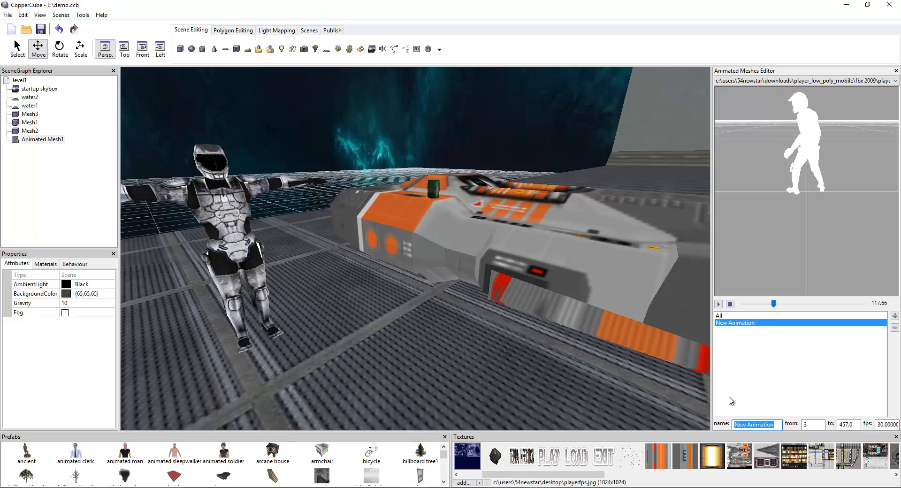
pyautogui.write('loo around')
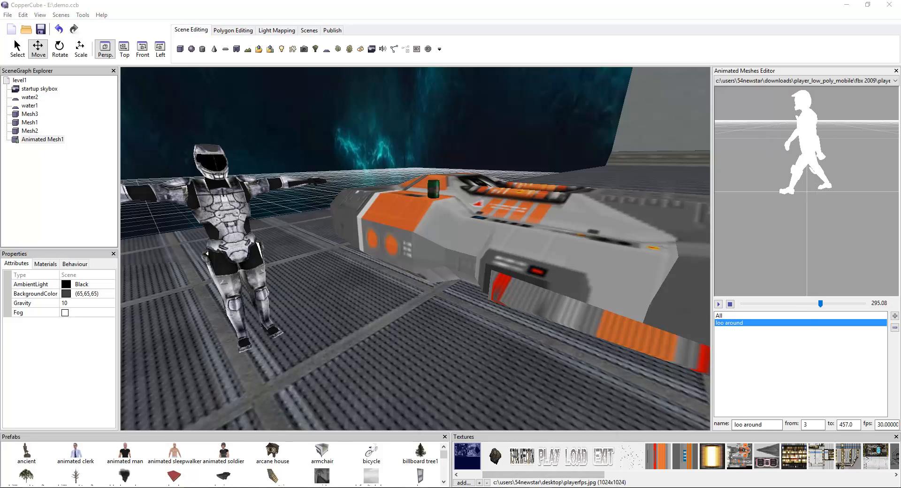
# - Switch to Blender and play and scrub through the Dope Sheet to find the frame where the first animation clip ends
pyautogui.click(560, 451)
pyautogui.click(847, 6)
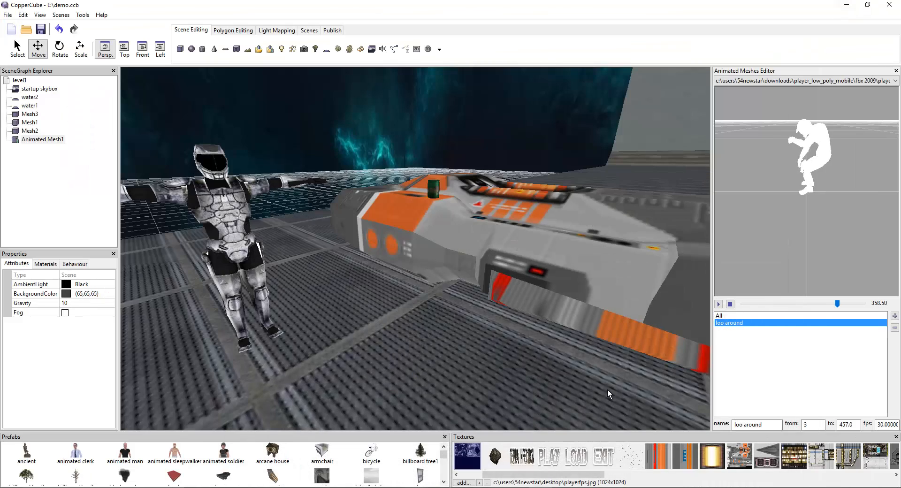
pyautogui.click(597, 487)
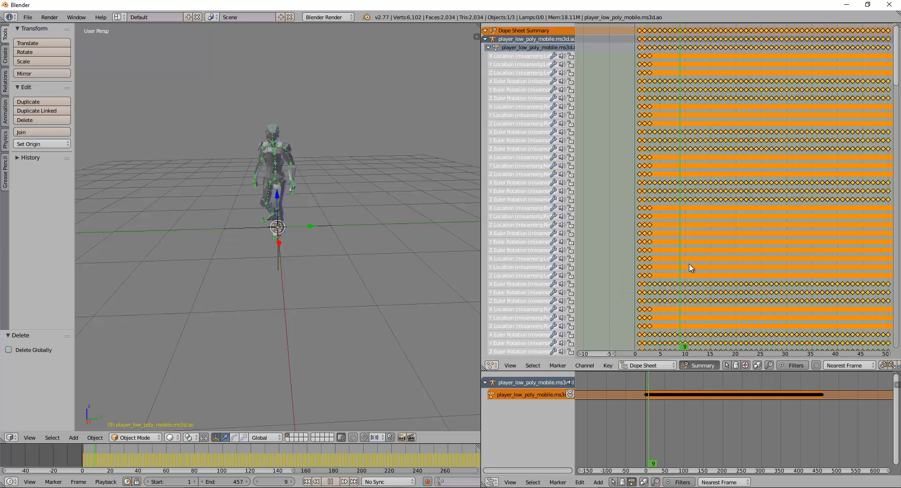
pyautogui.hotkey('alt', 'a')
pyautogui.moveTo(786, 256); pyautogui.dragTo(582, 258, button='middle')
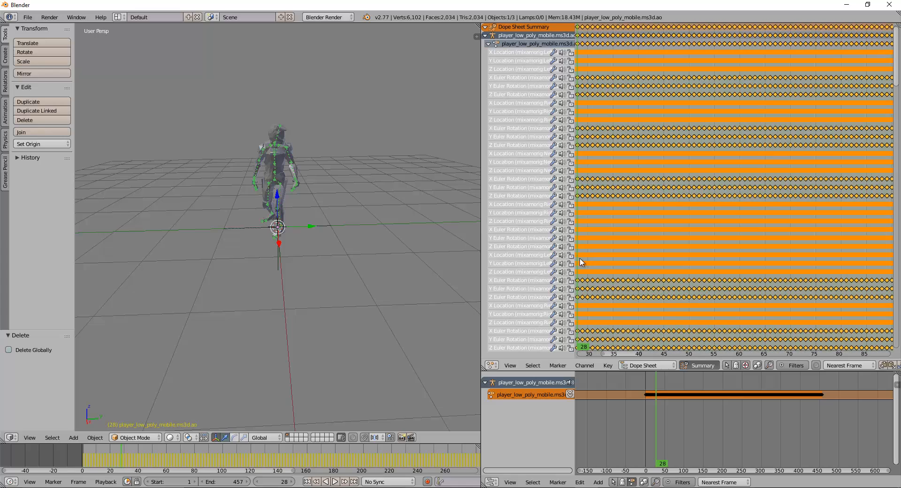
pyautogui.moveTo(582, 262); pyautogui.dragTo(733, 256)
pyautogui.moveTo(733, 255); pyautogui.dragTo(628, 254, button='middle')
pyautogui.scroll(-3, 662, 246)
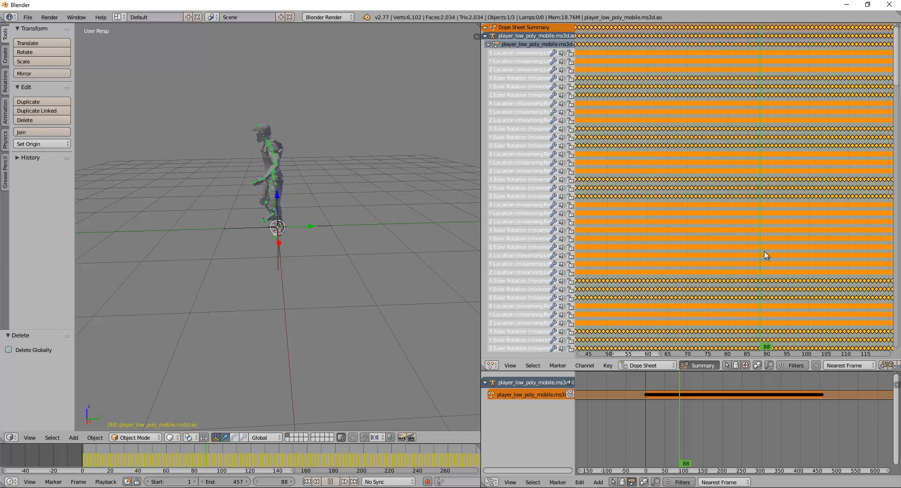
pyautogui.hotkey('alt', 'a')
pyautogui.moveTo(779, 252); pyautogui.dragTo(690, 252, button='middle')
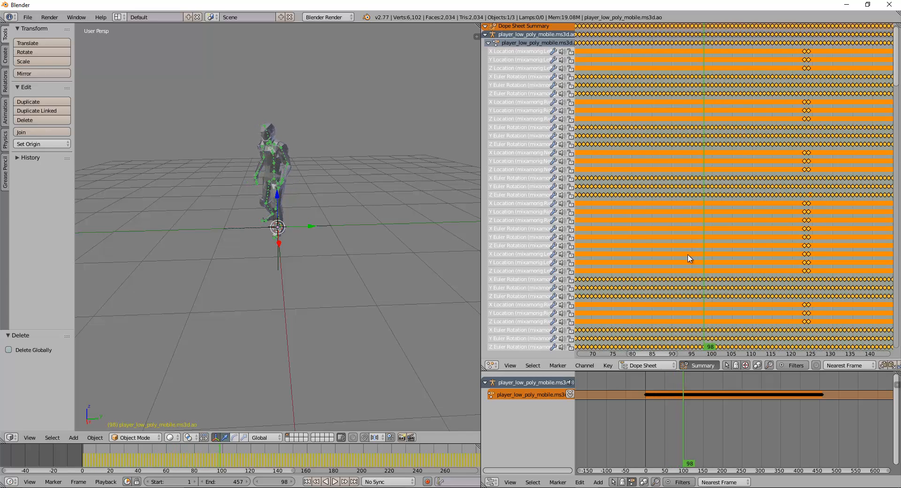
pyautogui.hotkey('alt', 'a')
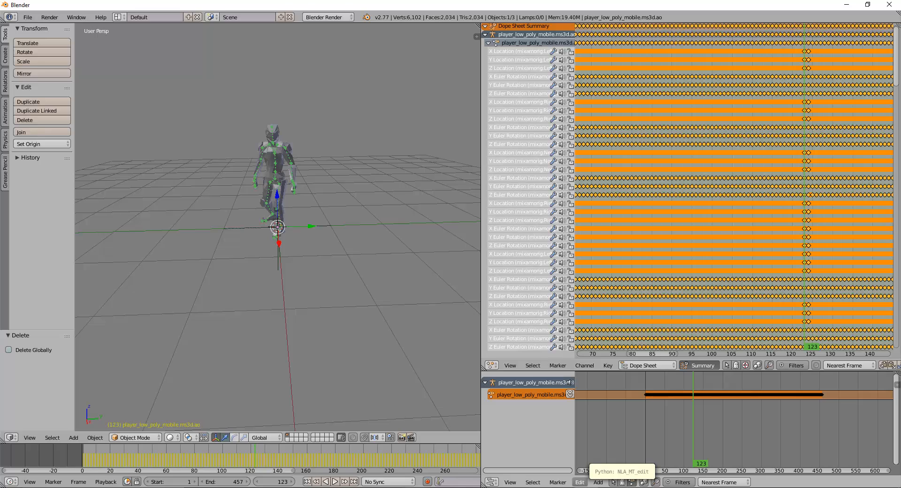
# - Switch to CopperCube and set the end frame of the "loo around" animation to 123
pyautogui.hotkey('alt', 'Tab')
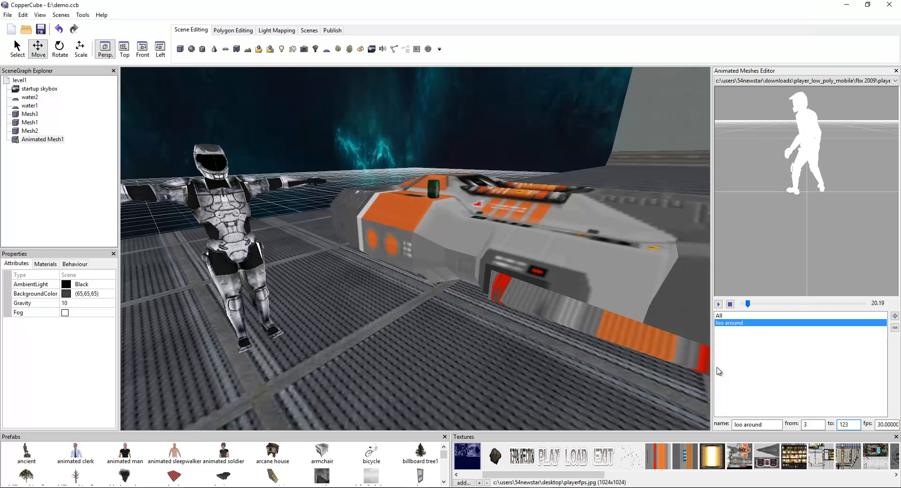
pyautogui.click(751, 315)
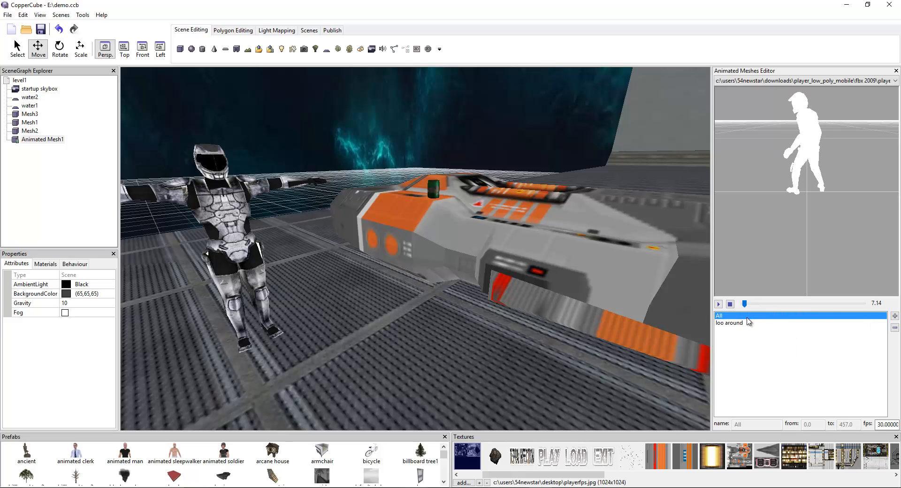
pyautogui.click(747, 323)
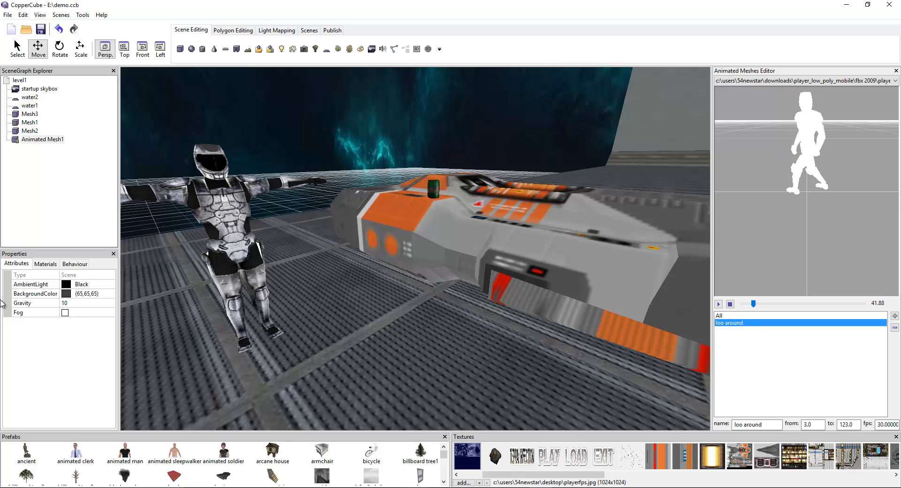
# - Assign the "loo around" animation to Animated Mesh1 in the scene, and correct the animation's name to "look around"
pyautogui.click(209, 193)
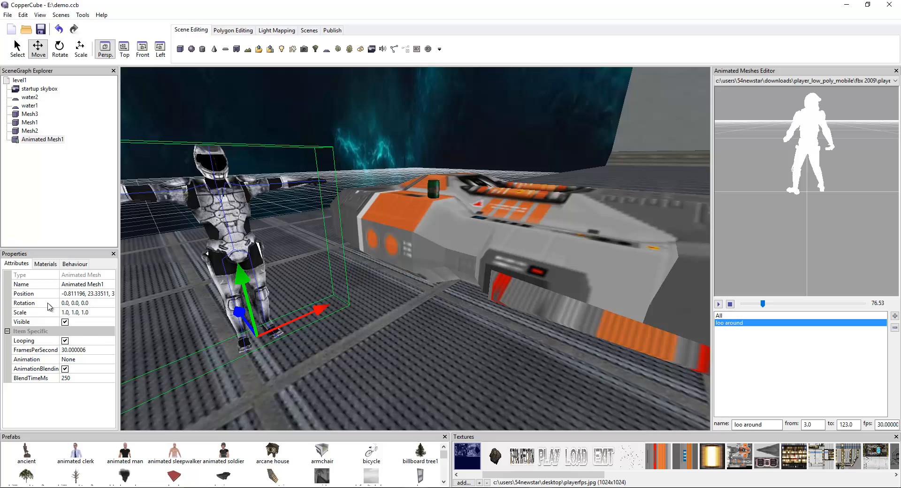
pyautogui.click(90, 361)
pyautogui.click(89, 360)
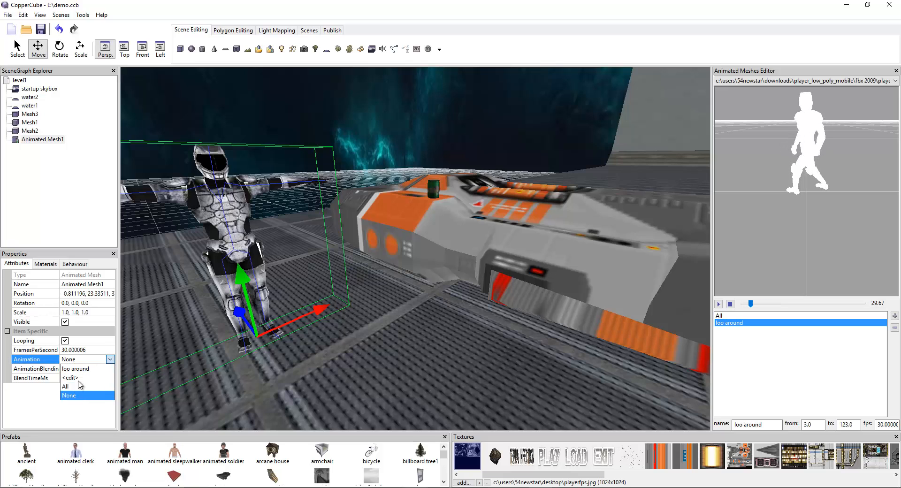
pyautogui.click(88, 369)
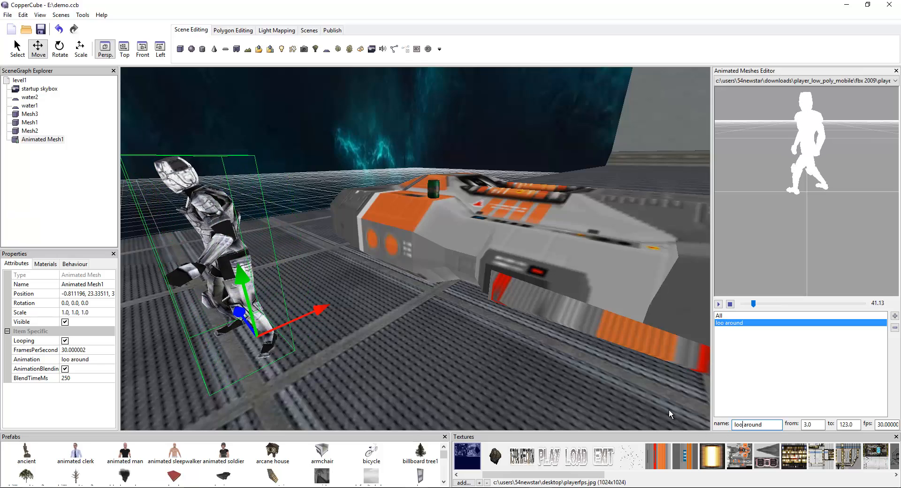
pyautogui.write('k')
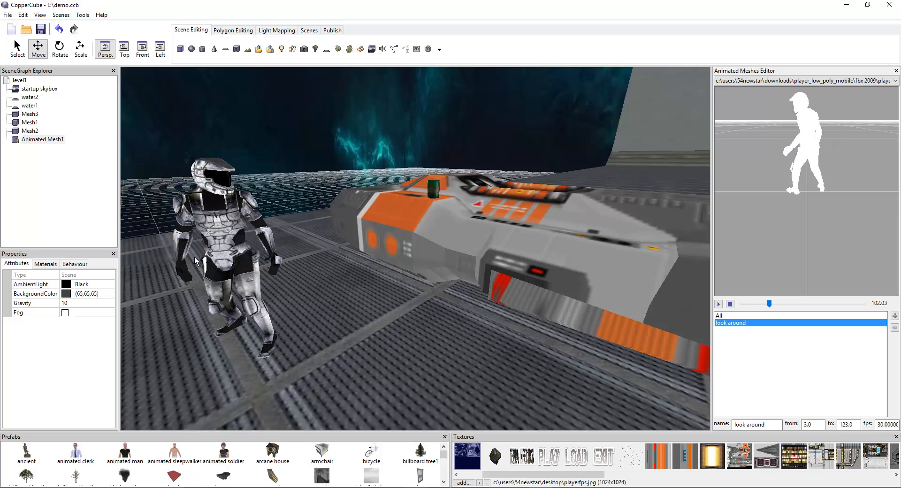
# - Try the Transparent (add) material type on Animated Mesh1, set it back to Solid, and return to the mesh's attributes
pyautogui.click(47, 264)
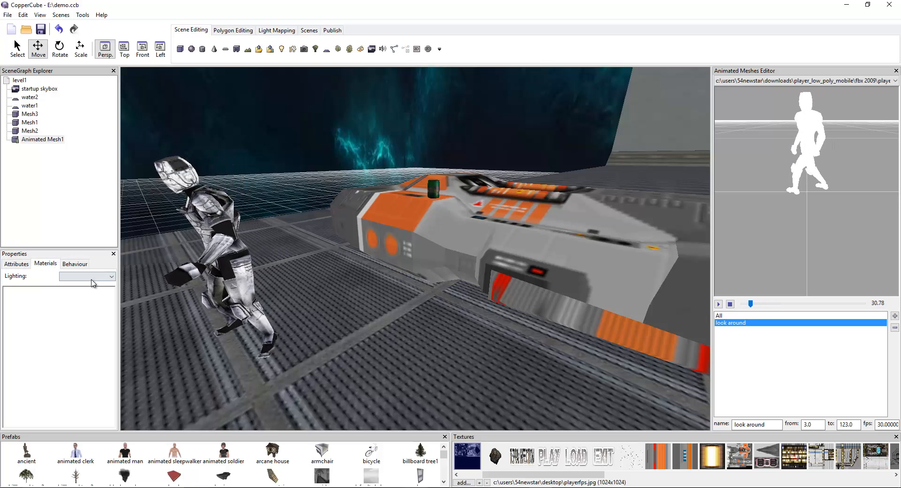
pyautogui.click(75, 264)
pyautogui.click(43, 265)
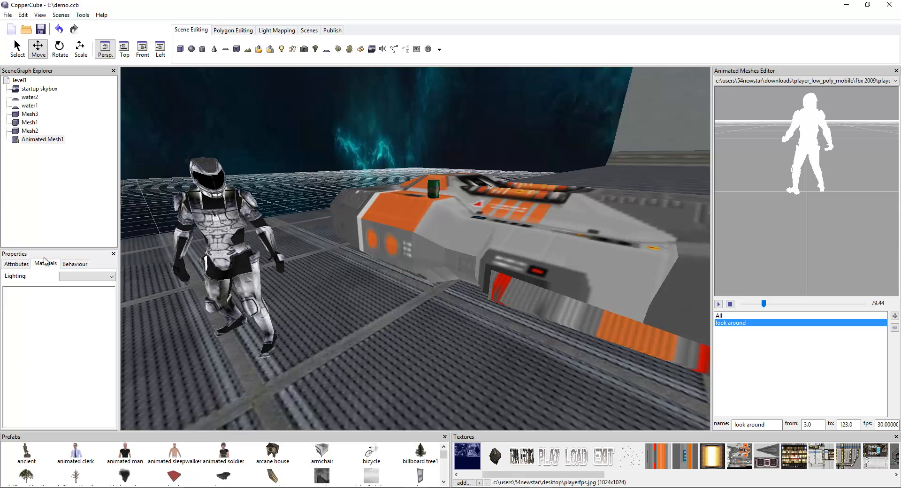
pyautogui.click(195, 229)
pyautogui.click(59, 292)
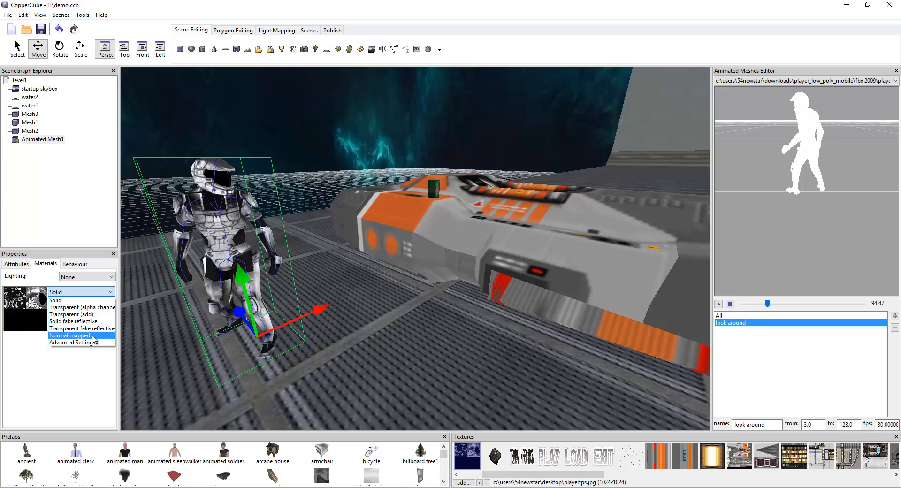
pyautogui.click(94, 315)
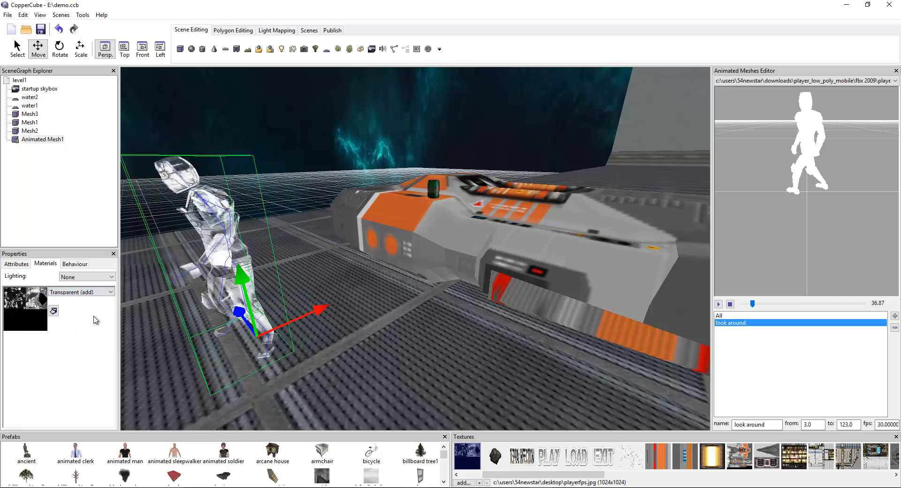
pyautogui.click(101, 292)
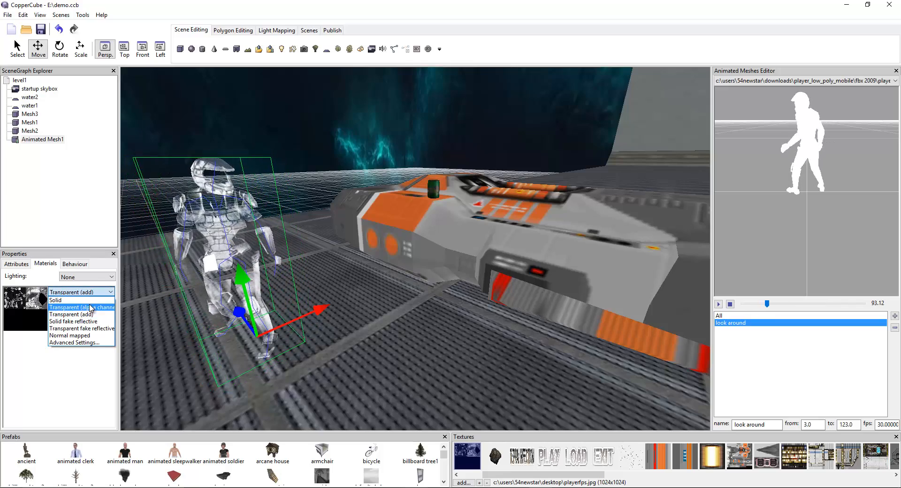
pyautogui.click(71, 301)
pyautogui.click(4, 262)
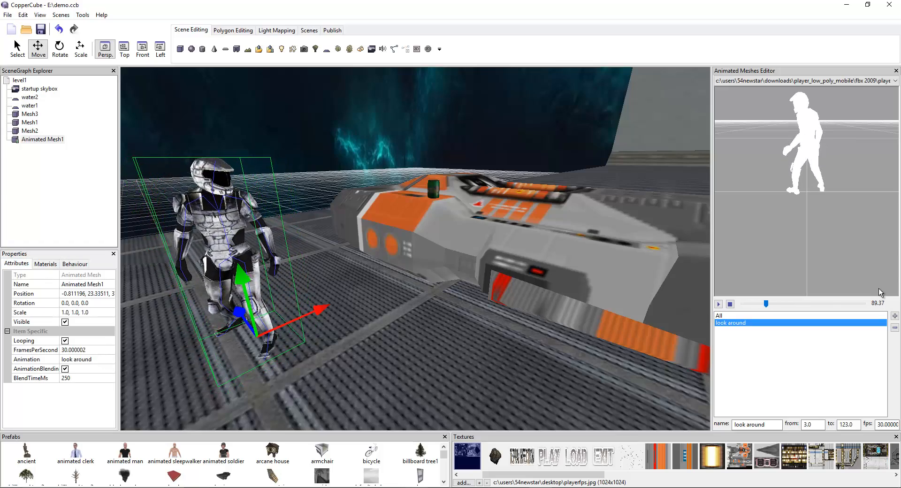
# - Add a new animation named "idle" starting at frame 123, and rename "look around" to "look around idle"
pyautogui.click(874, 315)
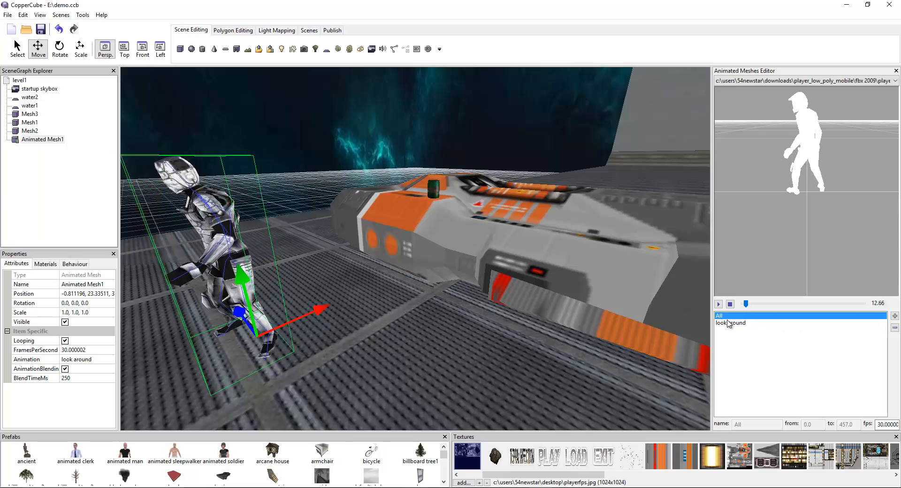
pyautogui.click(895, 316)
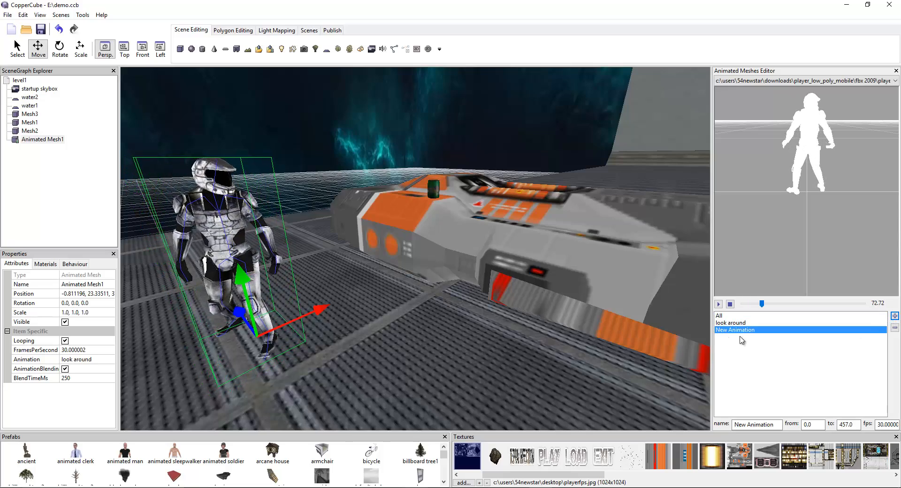
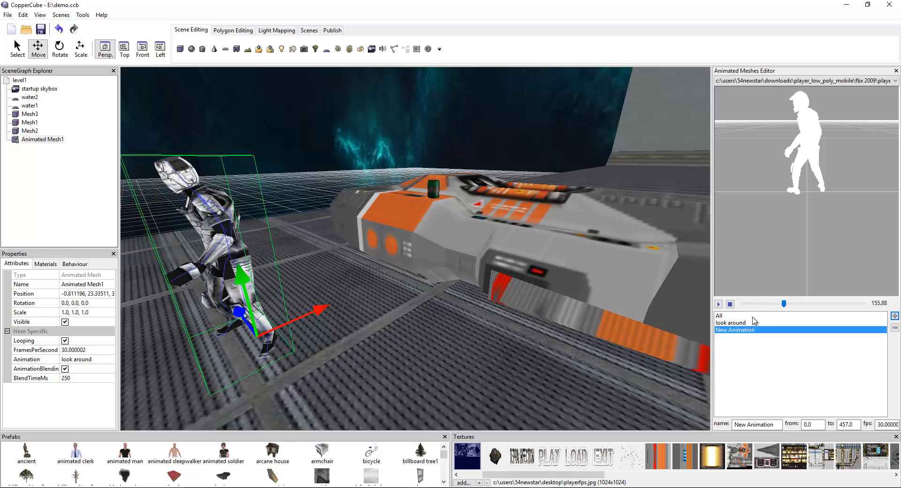
pyautogui.moveTo(816, 425); pyautogui.dragTo(778, 424)
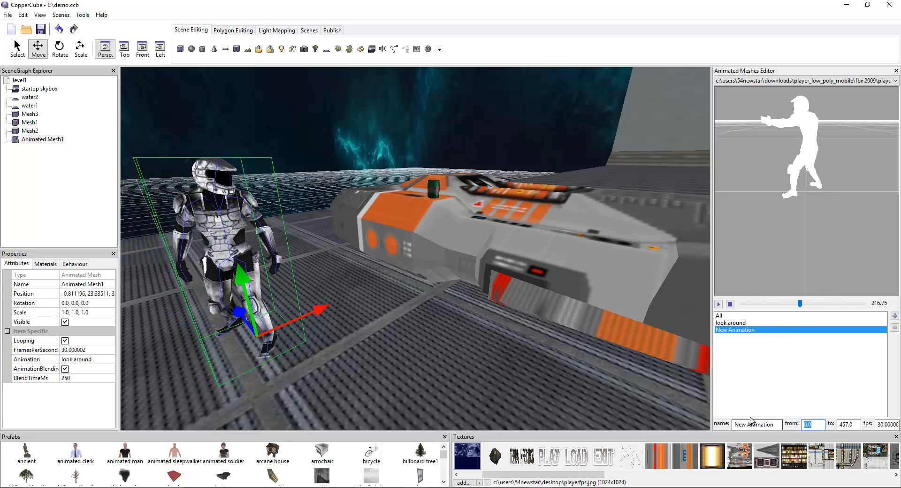
pyautogui.write('123')
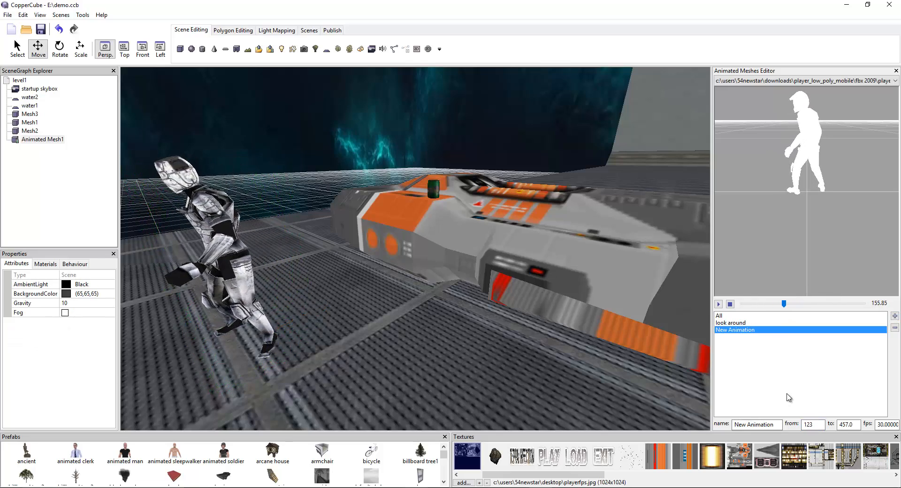
pyautogui.moveTo(776, 425); pyautogui.dragTo(644, 423)
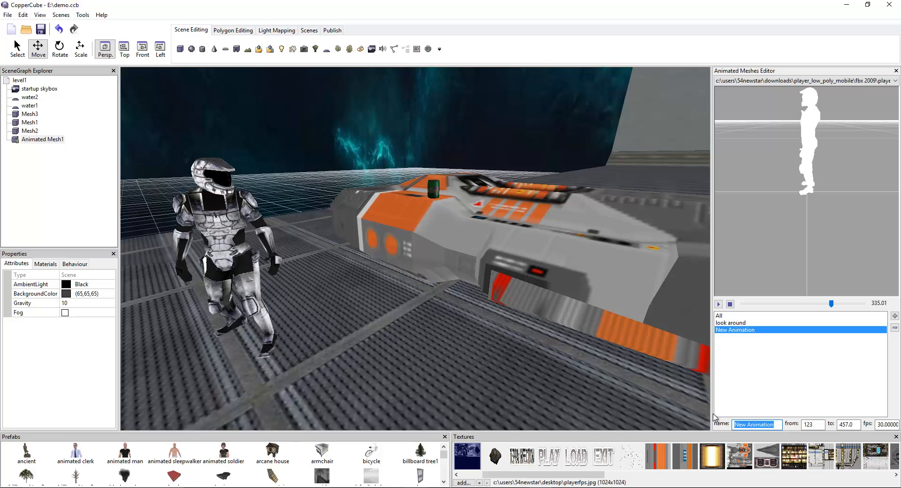
pyautogui.write('idle')
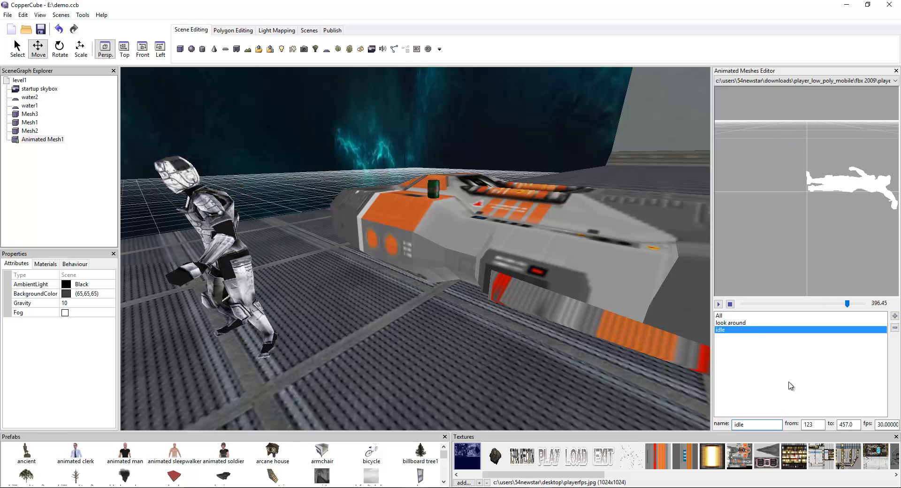
pyautogui.click(734, 324)
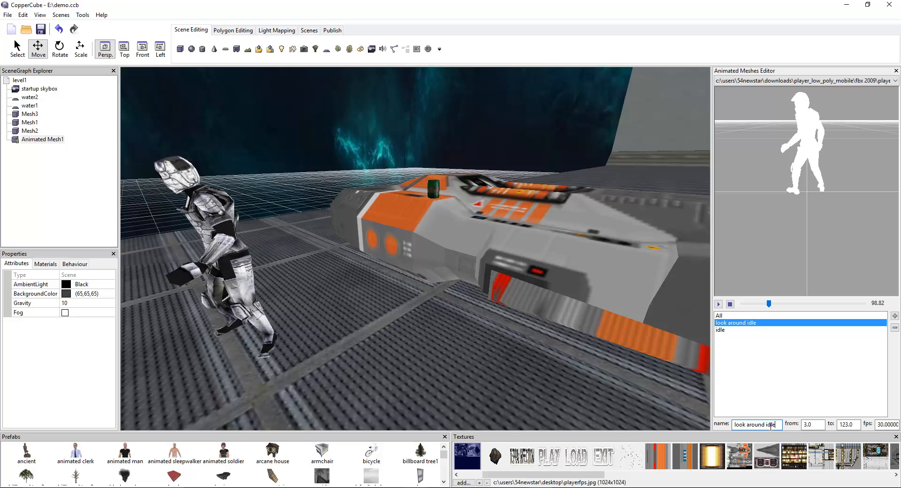
pyautogui.click(725, 330)
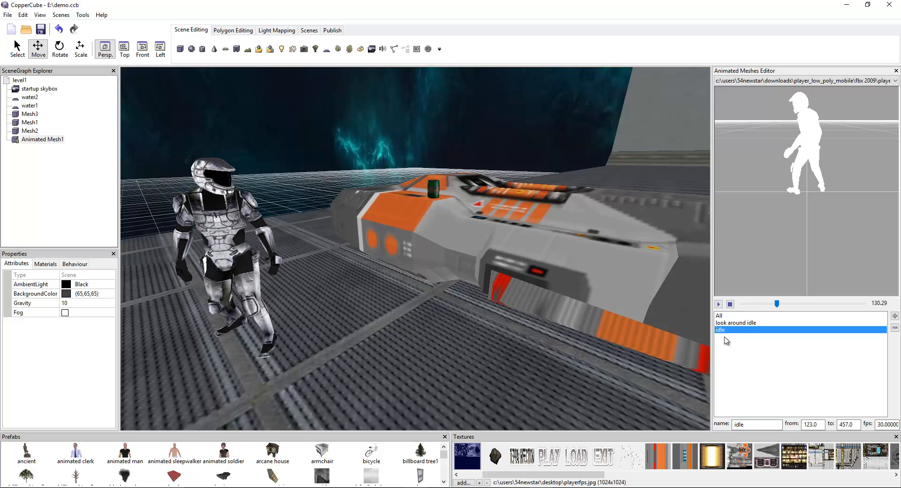
# - Switch to Blender and scrub the Dope Sheet past frame 124 to find the frame where the second animation clip ends
pyautogui.rightClick(589, 487)
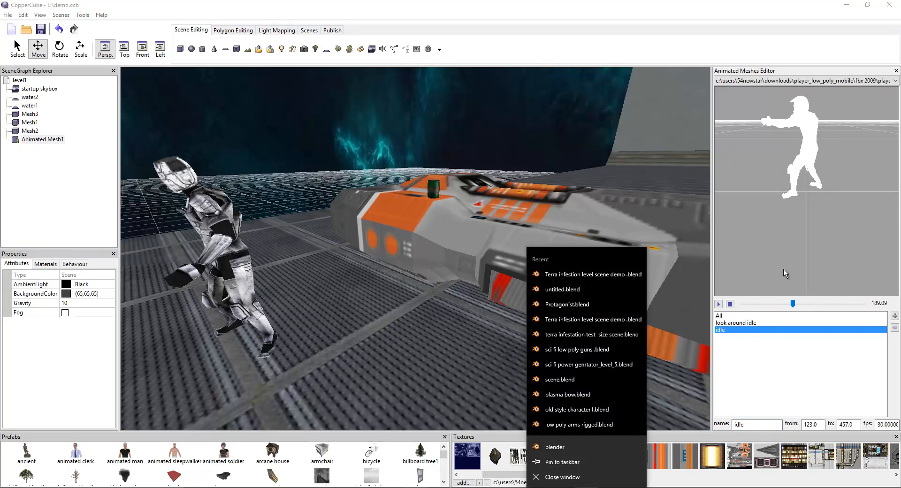
pyautogui.click(587, 487)
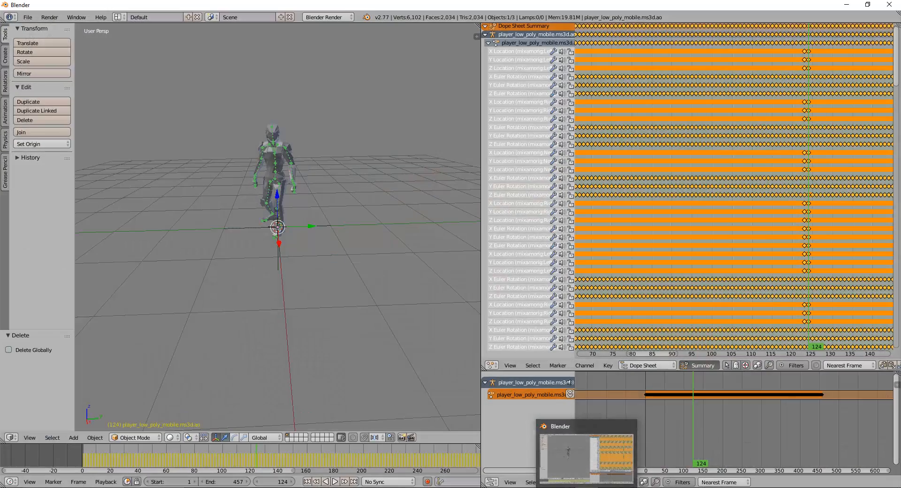
pyautogui.moveTo(774, 239); pyautogui.dragTo(608, 235, button='middle')
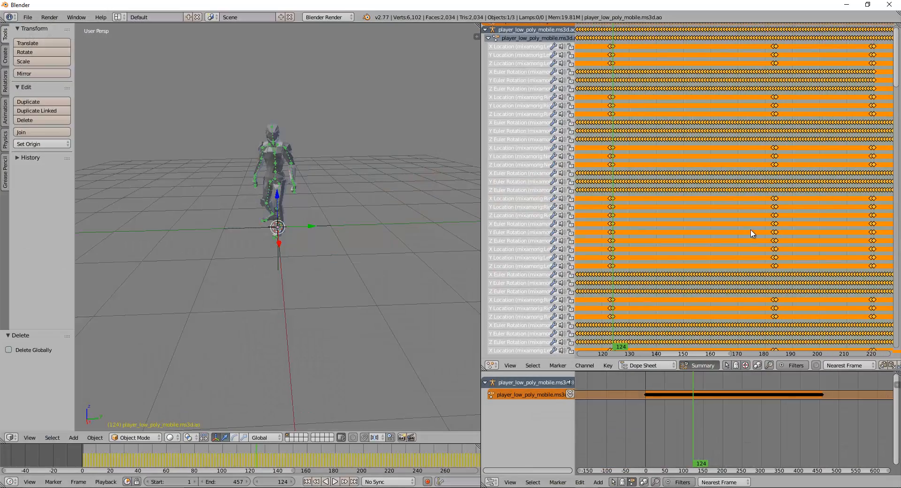
pyautogui.moveTo(759, 231); pyautogui.dragTo(768, 234)
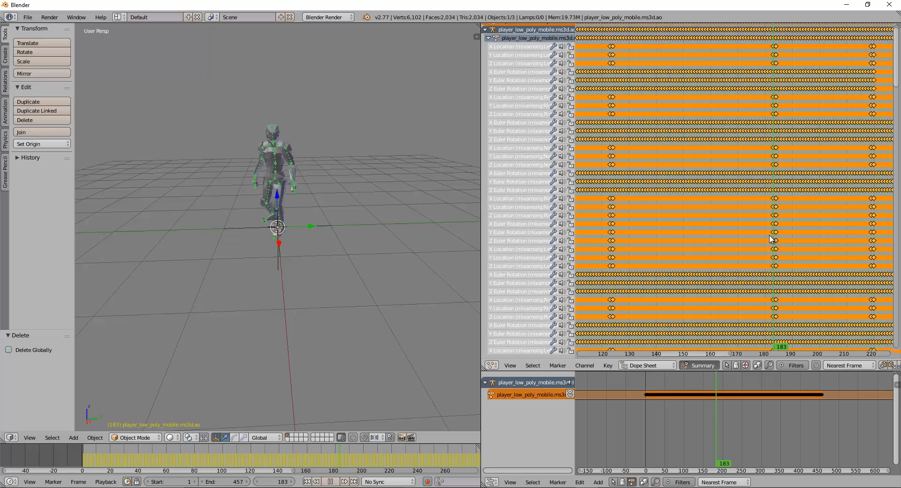
pyautogui.press('Escape')
pyautogui.moveTo(613, 250); pyautogui.dragTo(766, 262)
pyautogui.scroll(5, 777, 257)
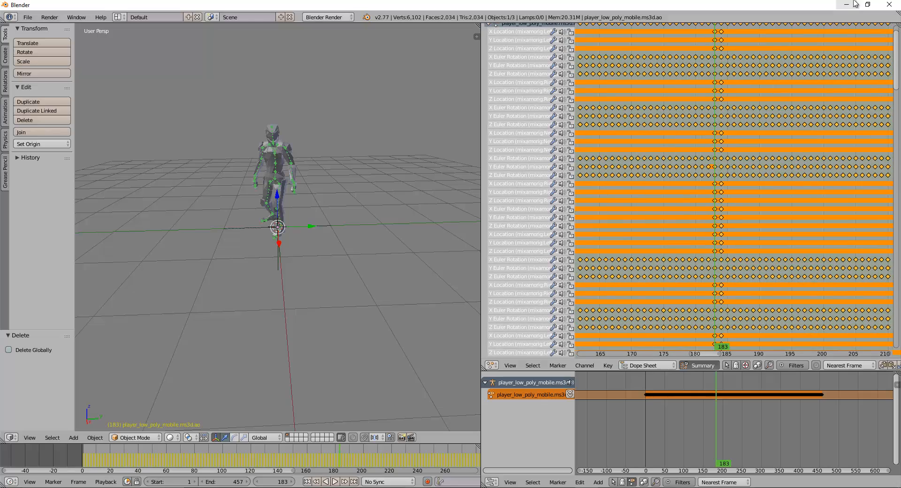
# - Return to CopperCube and set the end frame of the "idle" animation to 183
pyautogui.click(847, 5)
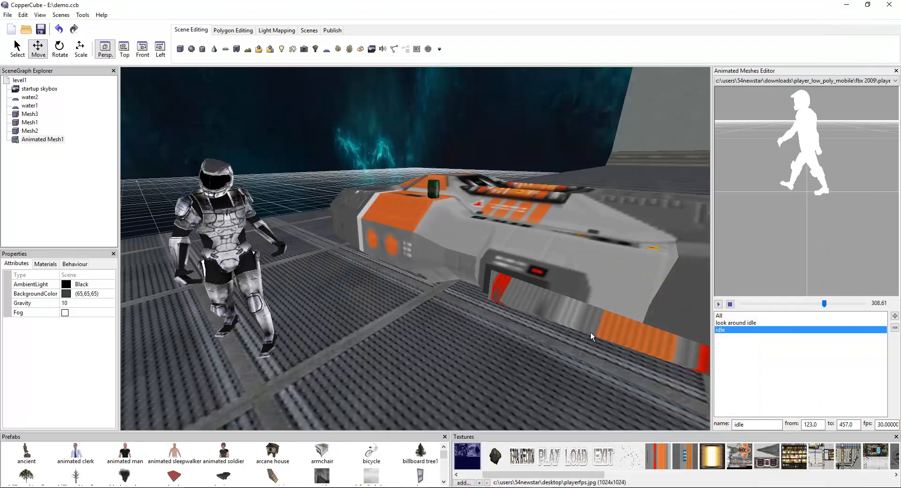
pyautogui.doubleClick(853, 424)
pyautogui.write('183')
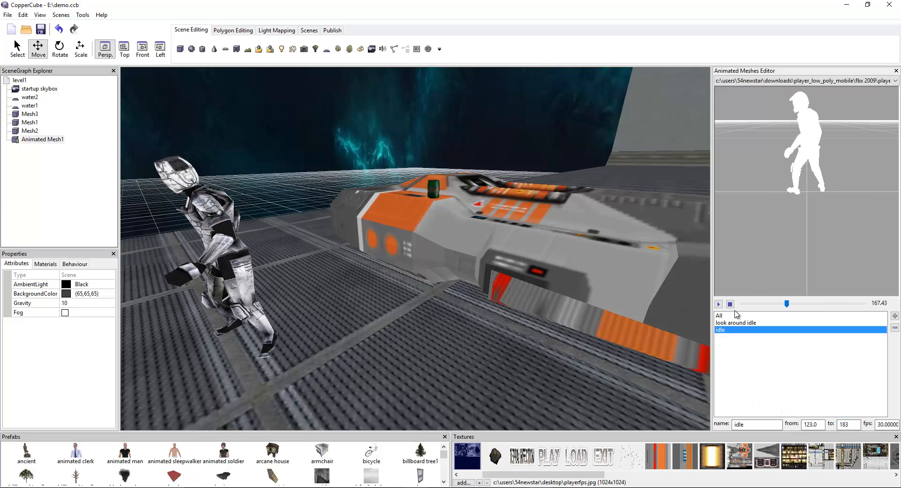
# - Set the animation of Animated Mesh1 to "idle"
pyautogui.click(734, 330)
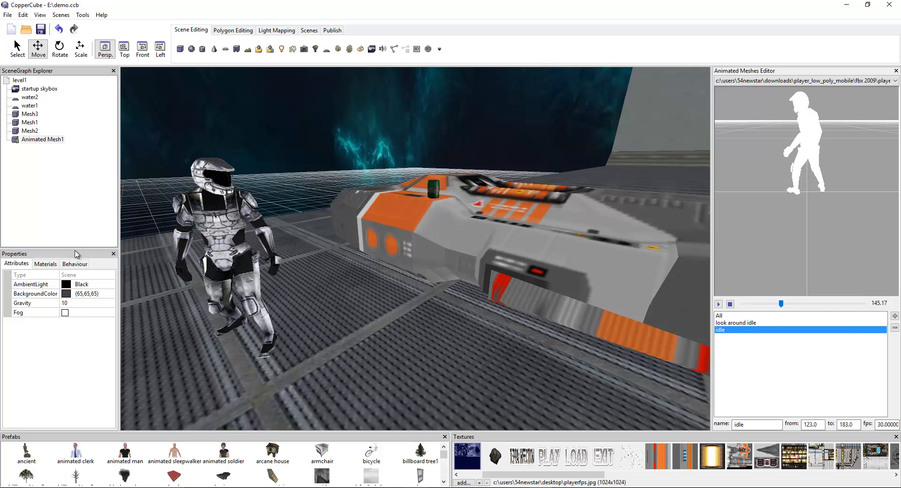
pyautogui.click(197, 254)
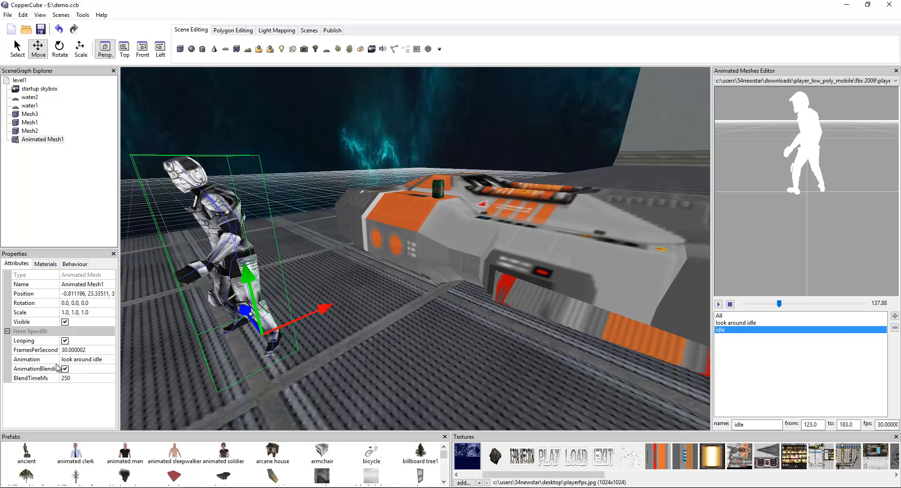
pyautogui.click(103, 361)
pyautogui.click(112, 360)
pyautogui.click(91, 379)
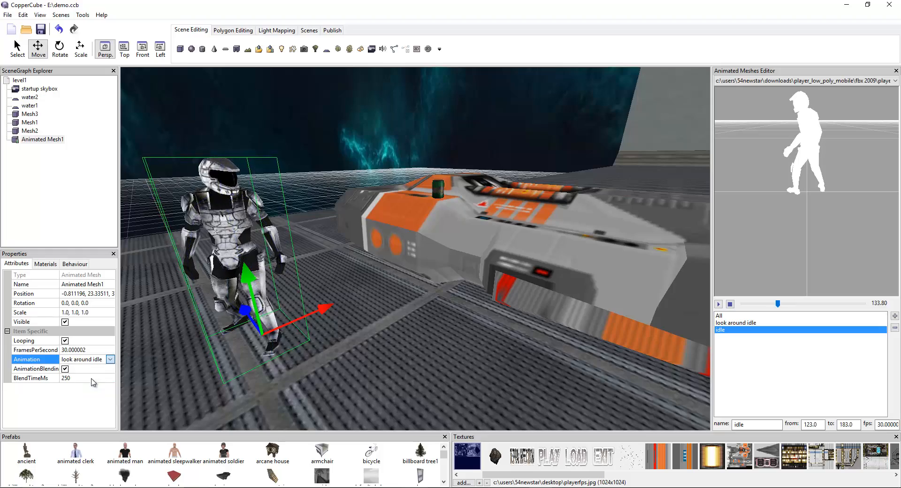
pyautogui.moveTo(310, 278); pyautogui.dragTo(382, 249, button='middle')
pyautogui.scroll(-8, 364, 257)
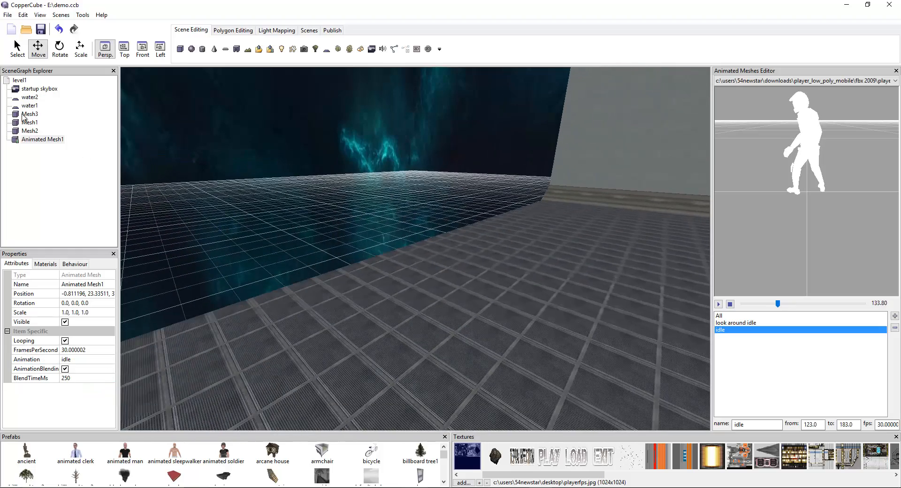
pyautogui.doubleClick(43, 140)
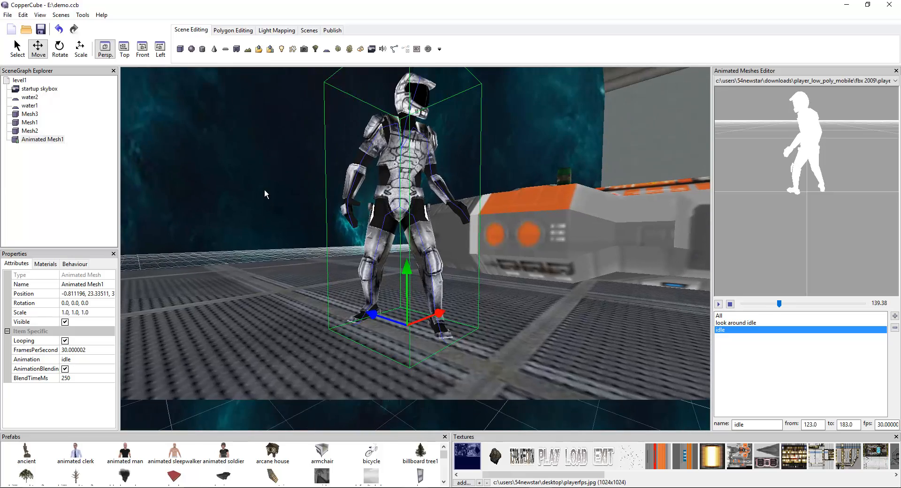
pyautogui.click(264, 190)
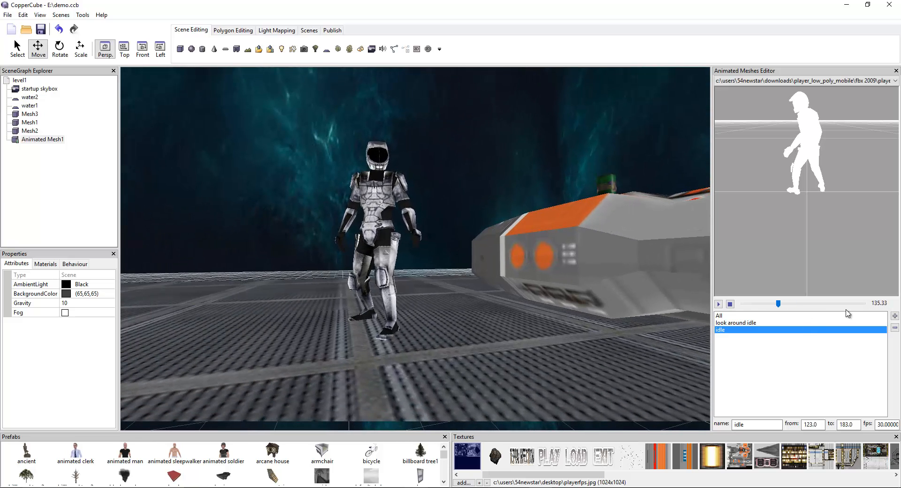
# - Add a new animation starting at frame 184, checking the third clip's first frame in Blender's Dope Sheet
pyautogui.click(878, 315)
pyautogui.click(894, 316)
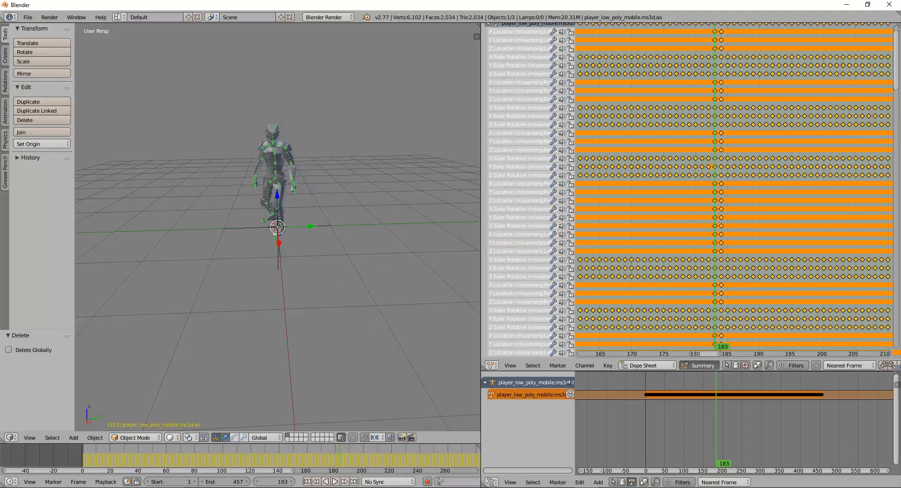
pyautogui.press('Right')
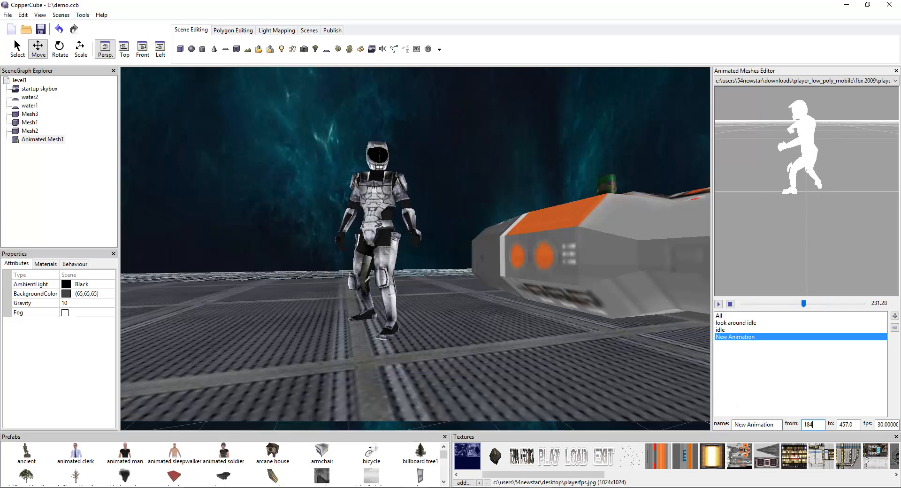
# - Switch to Blender and play the Dope Sheet past frame 184 to find the frame where the third animation clip ends
pyautogui.click(559, 487)
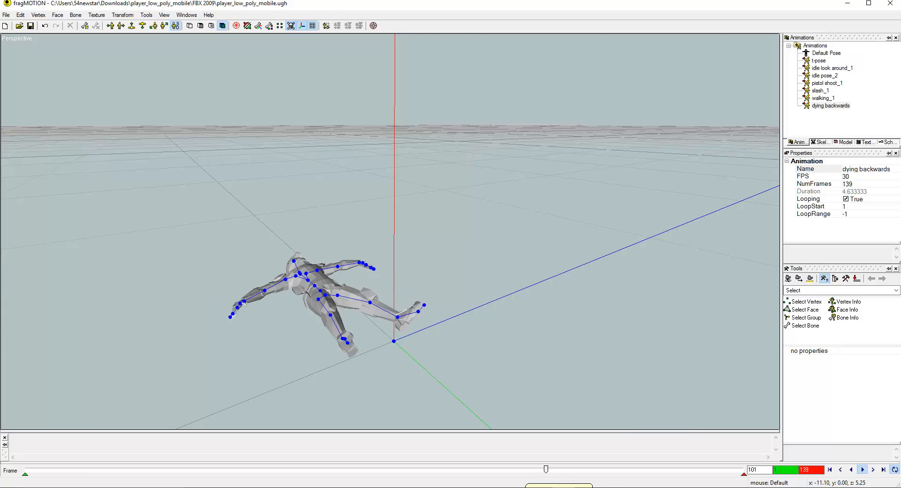
pyautogui.click(560, 487)
pyautogui.hotkey('alt', 'Tab')
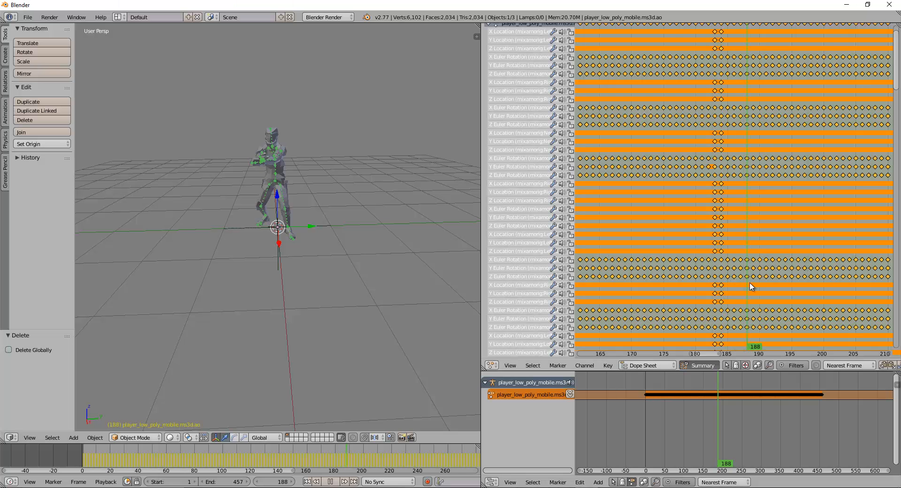
pyautogui.hotkey('alt', 'a')
pyautogui.scroll(-2, 819, 284)
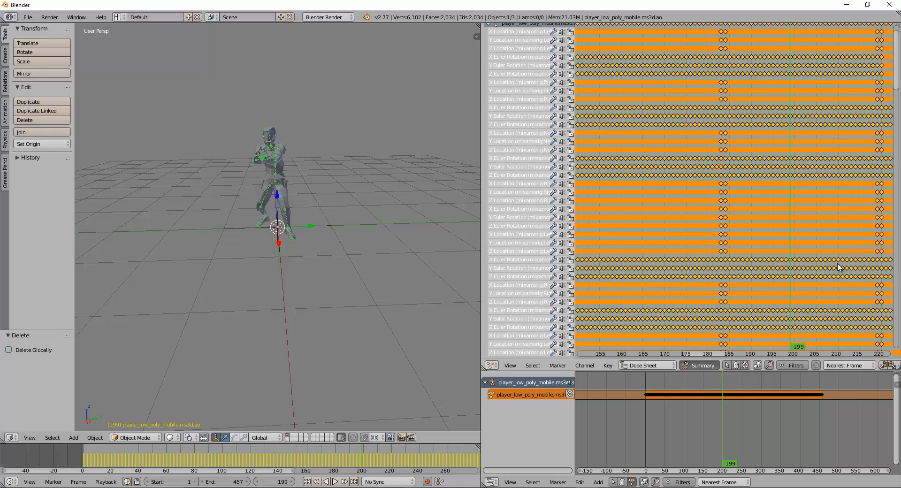
pyautogui.hotkey('alt', 'a')
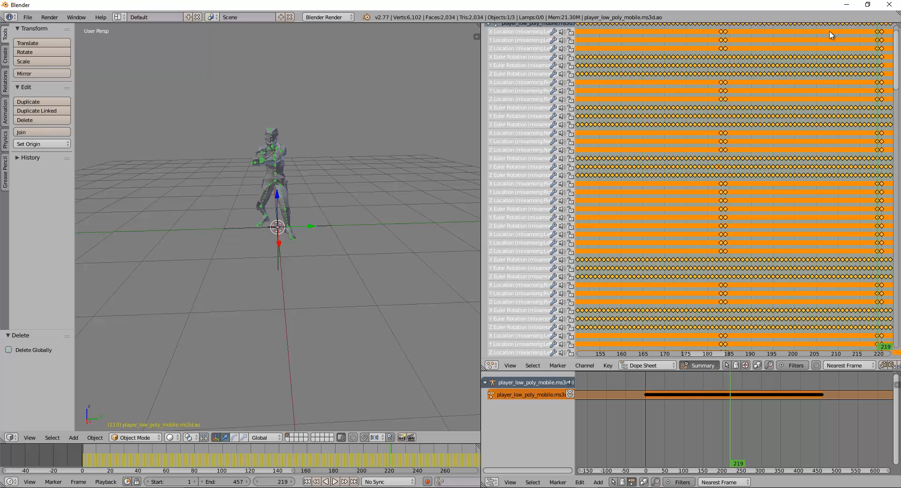
# - Return to CopperCube, set the new animation's end frame to 219 and name it "handgunshooting"
pyautogui.hotkey('alt', 'Tab')
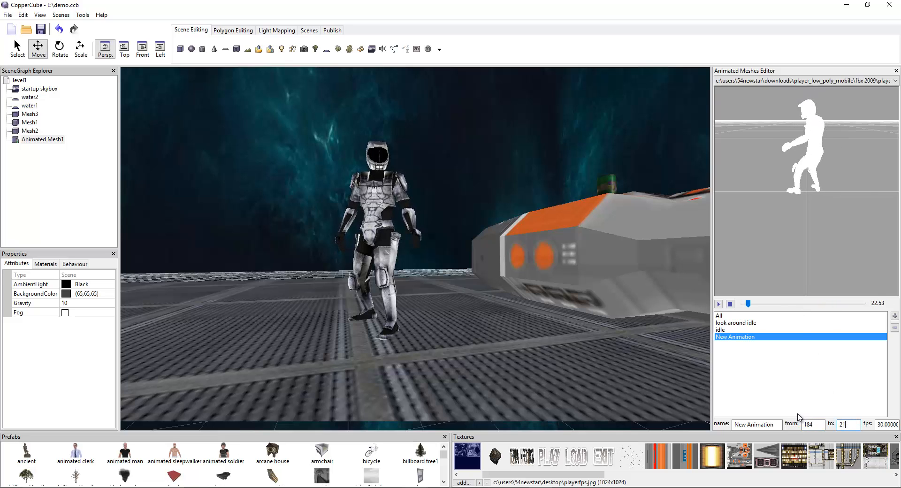
pyautogui.click(772, 425)
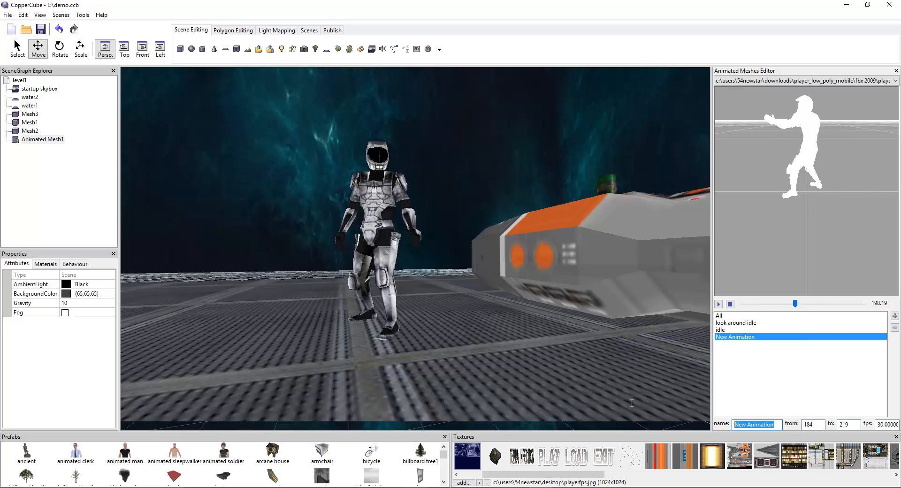
pyautogui.write('hand')
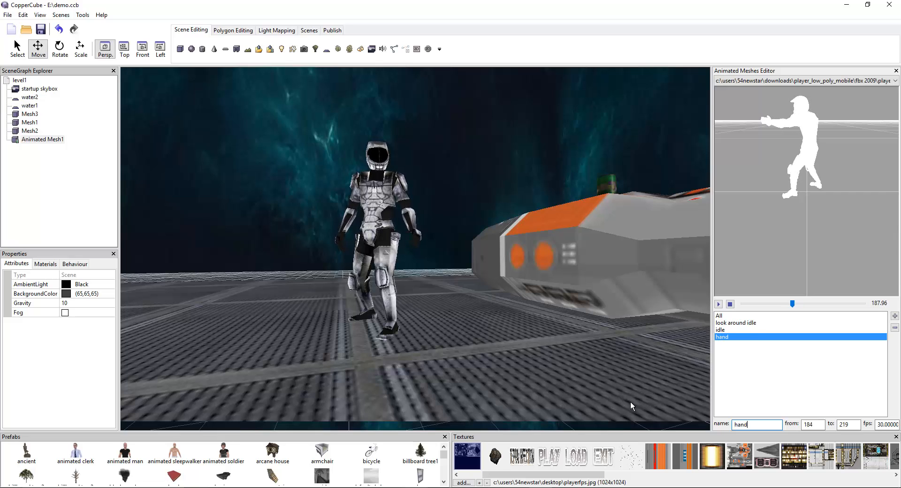
pyautogui.write('gunshooting')
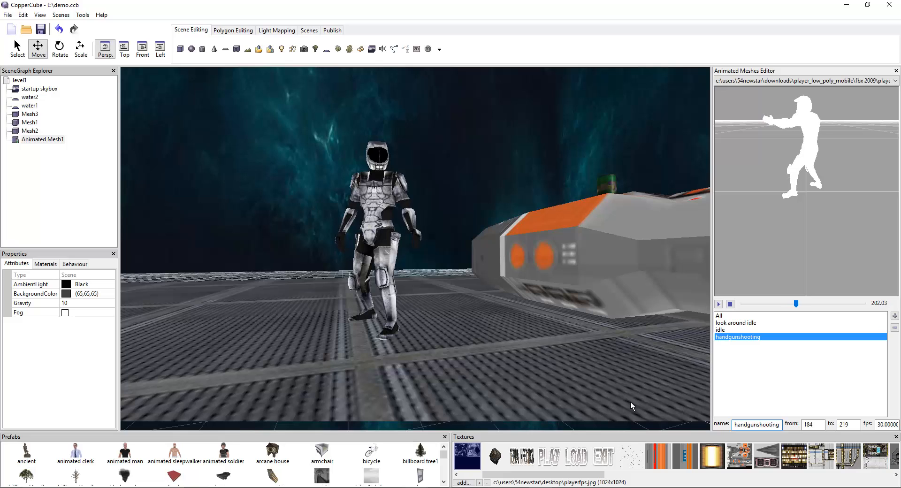
pyautogui.click(726, 324)
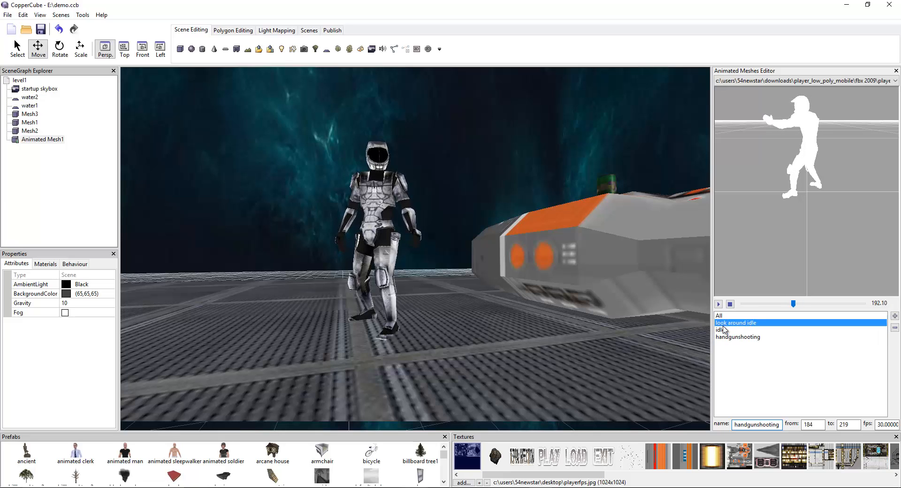
pyautogui.click(727, 337)
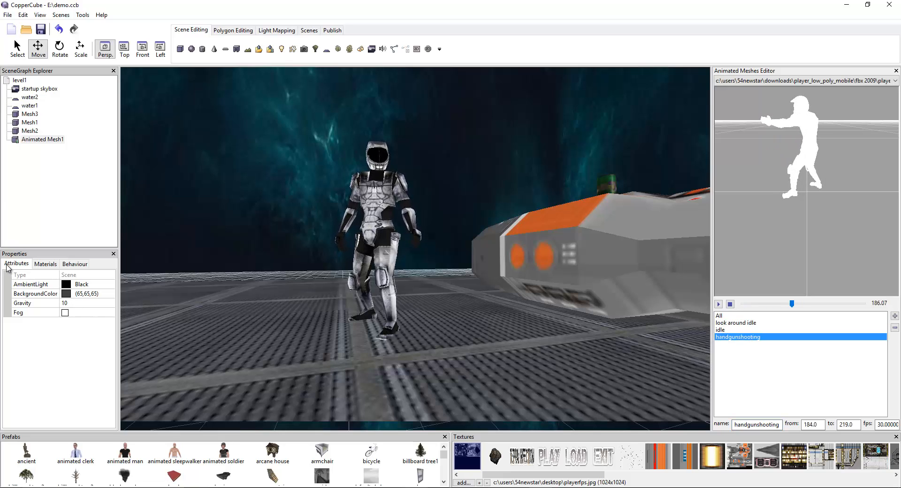
# - Select the character in the scene and set its animation to "handgunshooting"
pyautogui.click(355, 280)
pyautogui.click(100, 360)
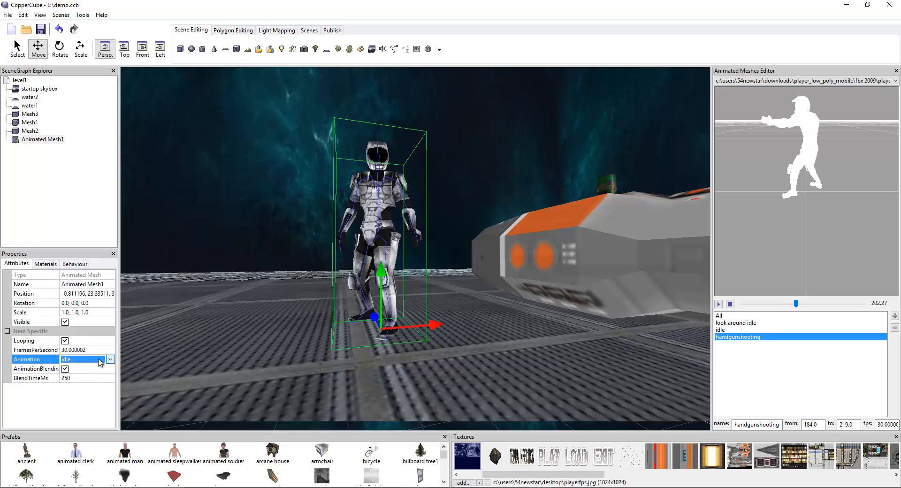
pyautogui.click(103, 360)
pyautogui.click(128, 371)
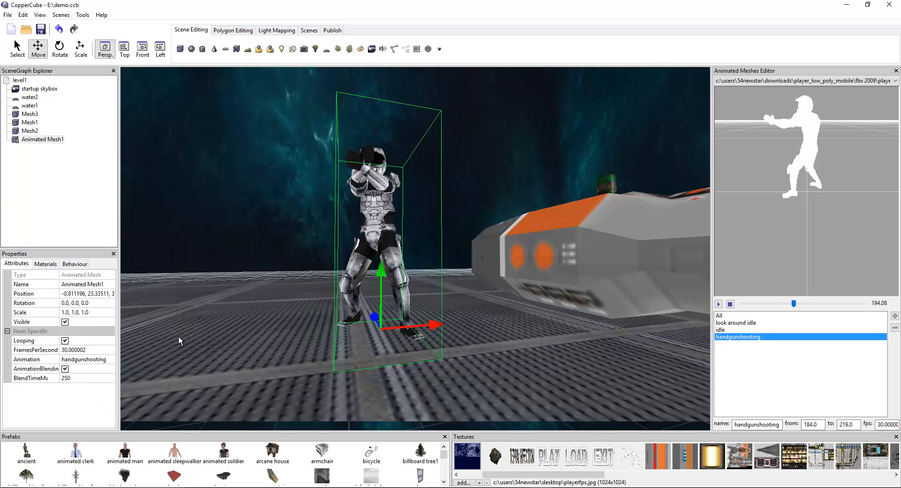
pyautogui.moveTo(255, 268); pyautogui.dragTo(292, 281)
pyautogui.moveTo(293, 286); pyautogui.dragTo(284, 280)
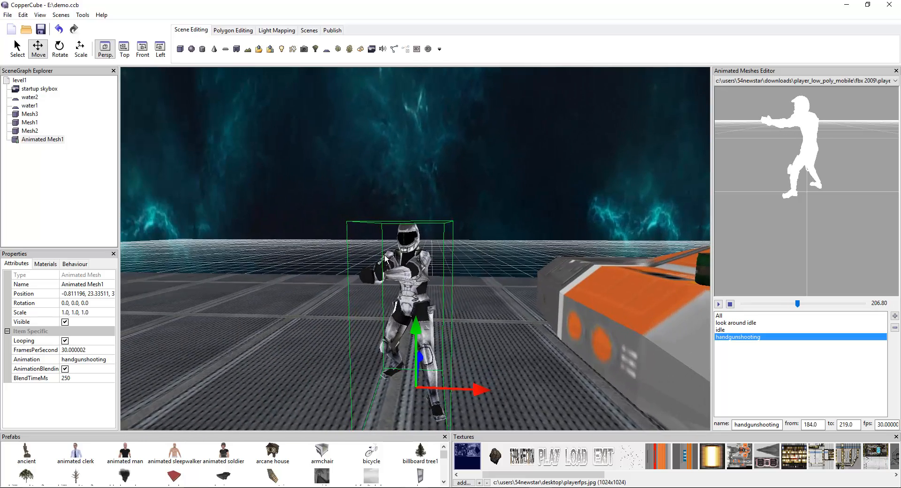
pyautogui.moveTo(371, 266); pyautogui.dragTo(347, 270)
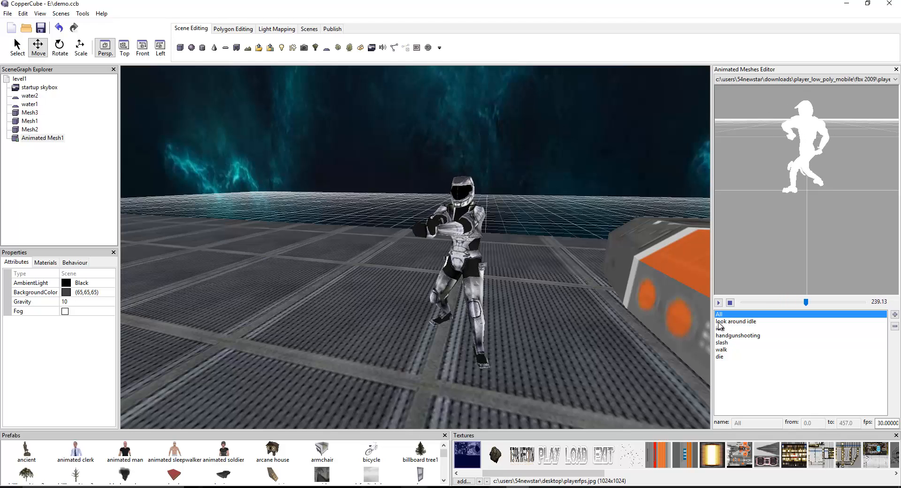
# - Preview the look around idle, idle, handgunshooting, slash, walk and die animations in an enlarged Animated Meshes Editor, and close the editor
pyautogui.click(718, 322)
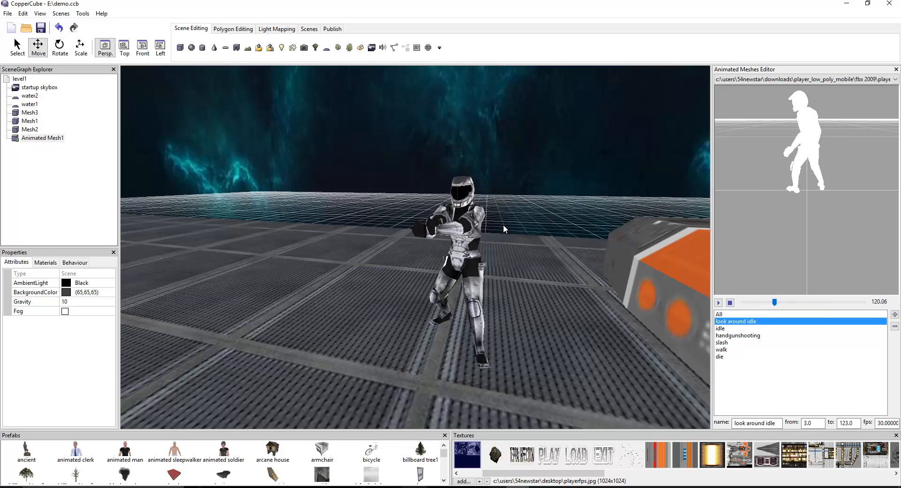
pyautogui.moveTo(713, 227); pyautogui.dragTo(504, 225)
pyautogui.moveTo(670, 160); pyautogui.dragTo(678, 157, button='middle')
pyautogui.click(516, 329)
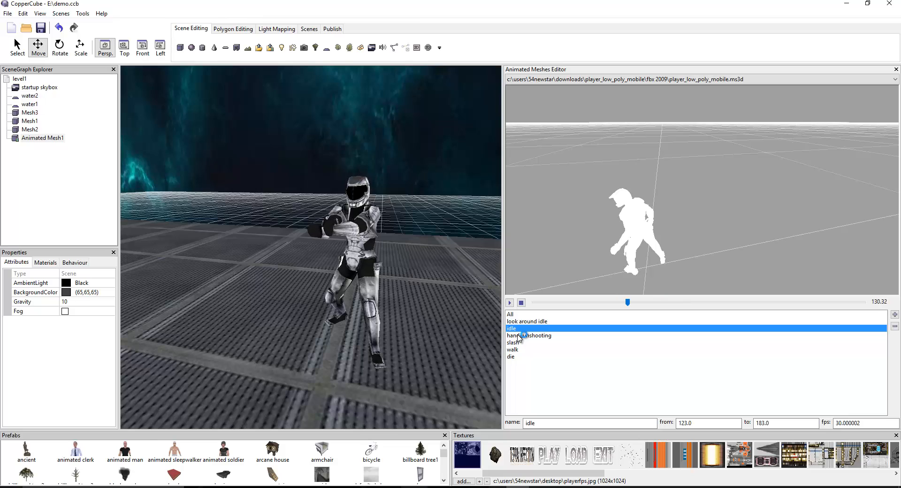
pyautogui.click(519, 336)
pyautogui.click(525, 322)
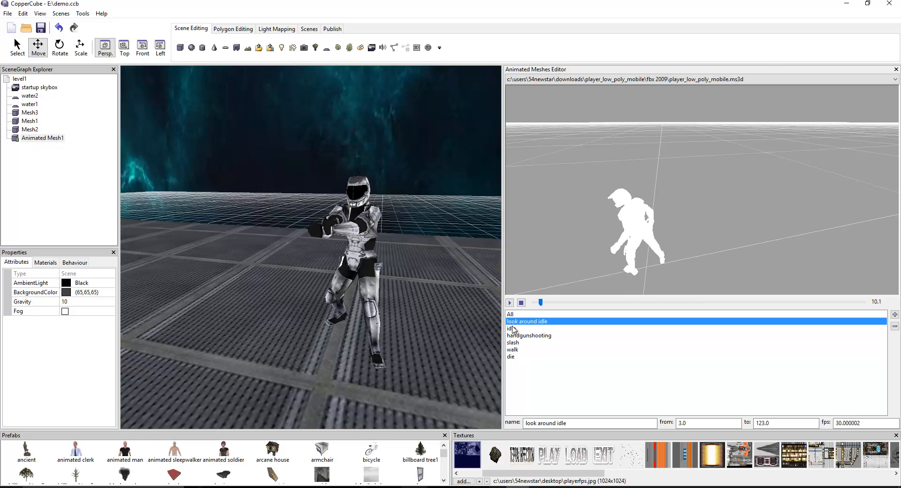
pyautogui.click(516, 328)
pyautogui.click(515, 337)
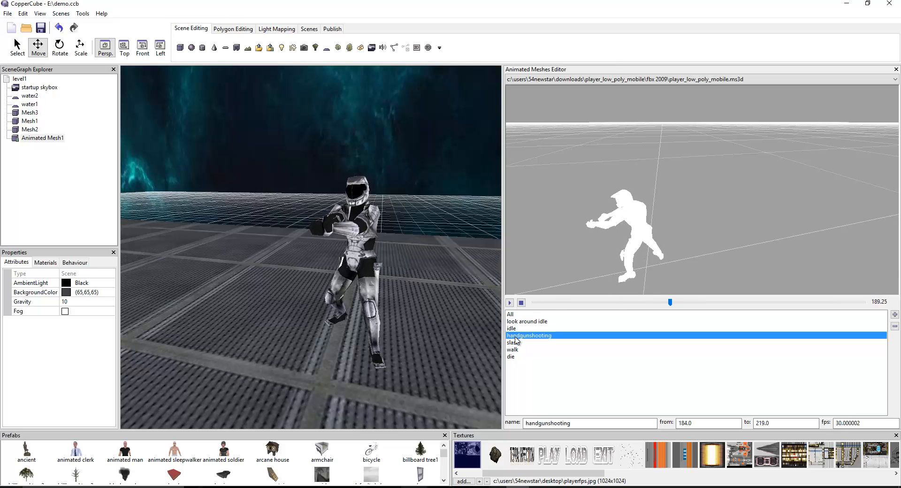
pyautogui.click(513, 343)
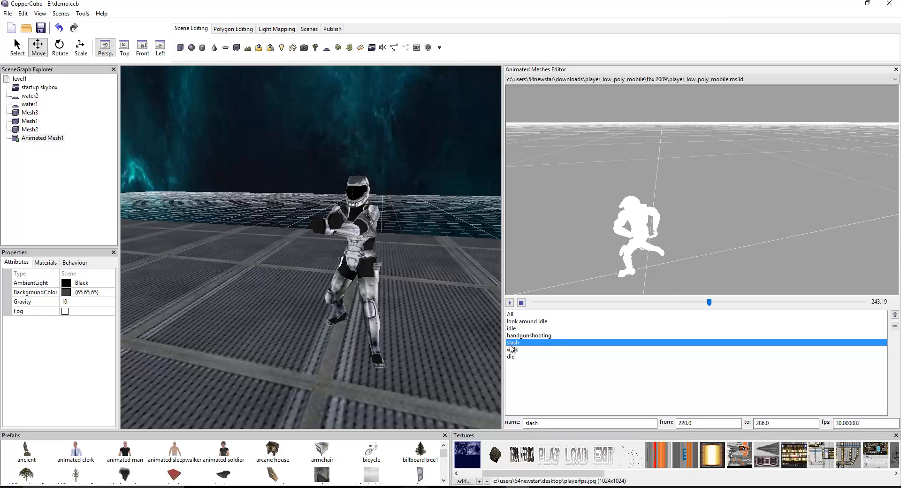
pyautogui.click(510, 350)
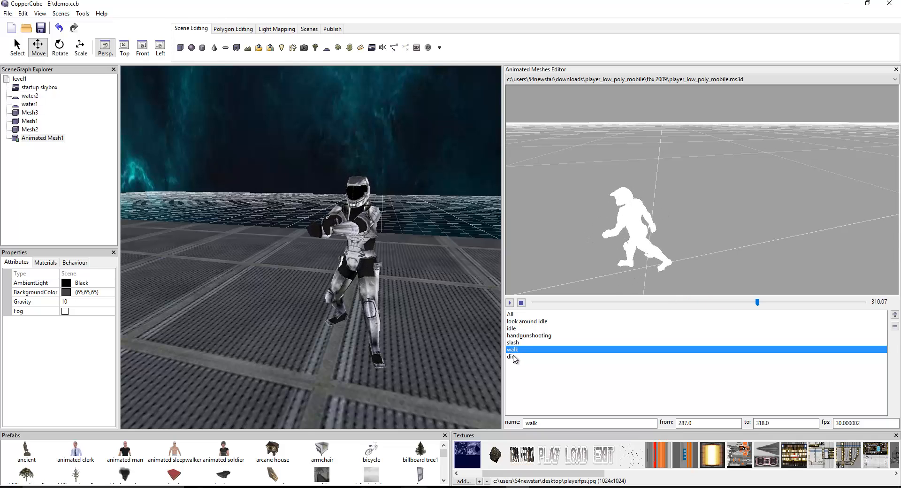
pyautogui.click(511, 357)
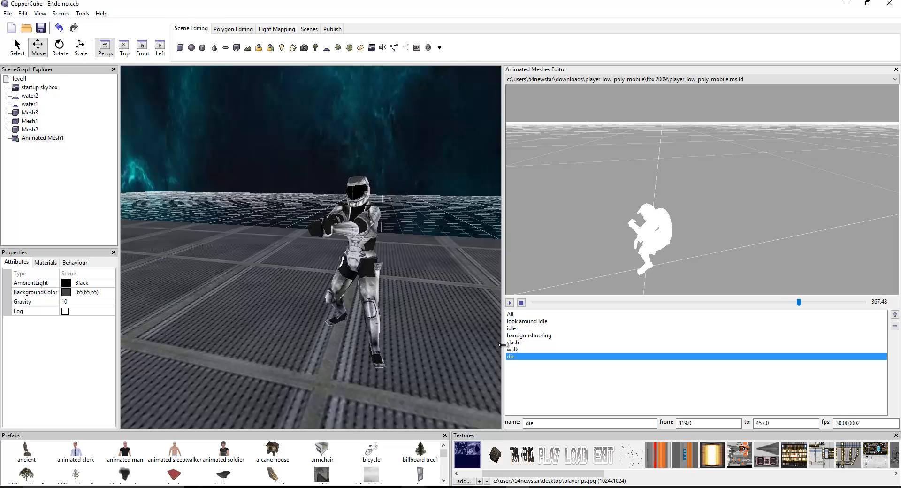
pyautogui.moveTo(791, 330); pyautogui.dragTo(791, 329)
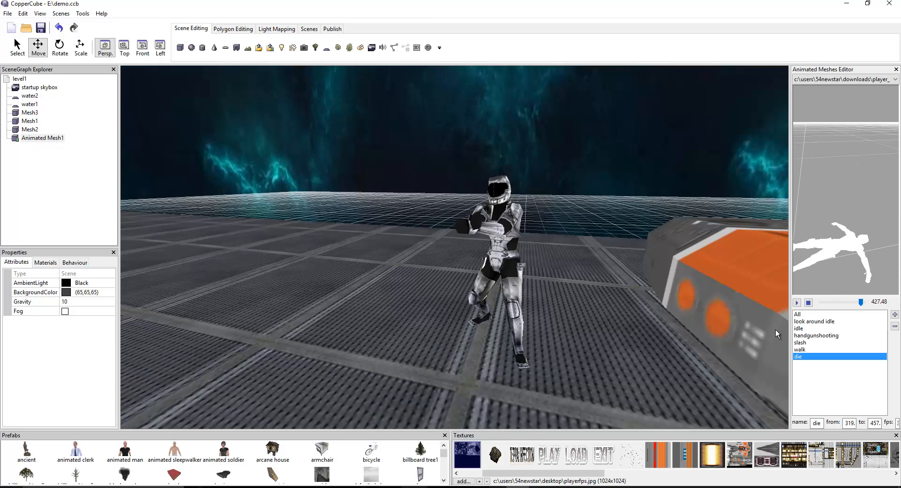
pyautogui.click(896, 69)
# - Select the armored character standing beside the orange and grey vehicle in the scene
pyautogui.scroll(1, 632, 225)
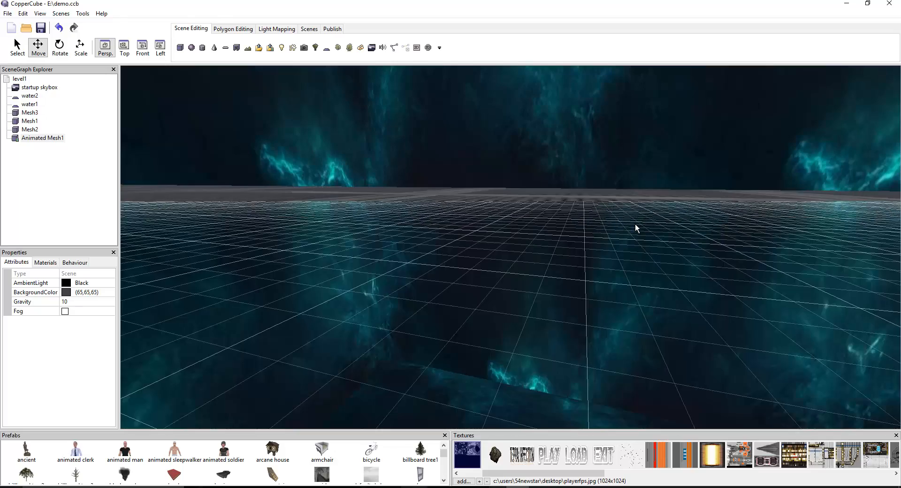
pyautogui.scroll(-3, 636, 224)
pyautogui.scroll(1, 611, 227)
pyautogui.scroll(1, 611, 226)
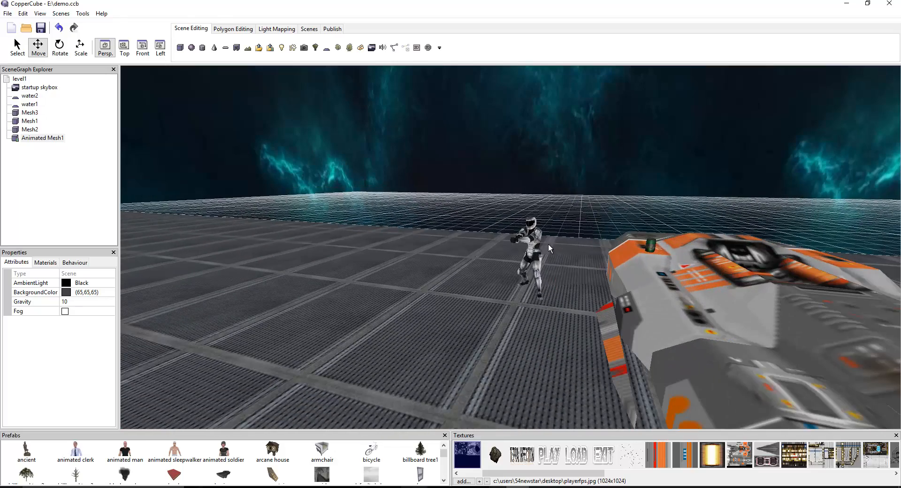
pyautogui.click(540, 252)
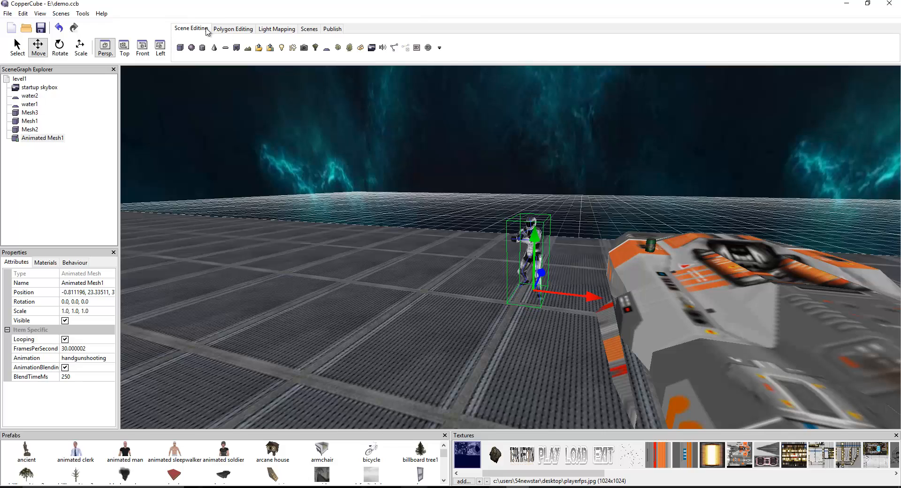
# - Review the animations available for the selected character without choosing a different one
pyautogui.click(96, 358)
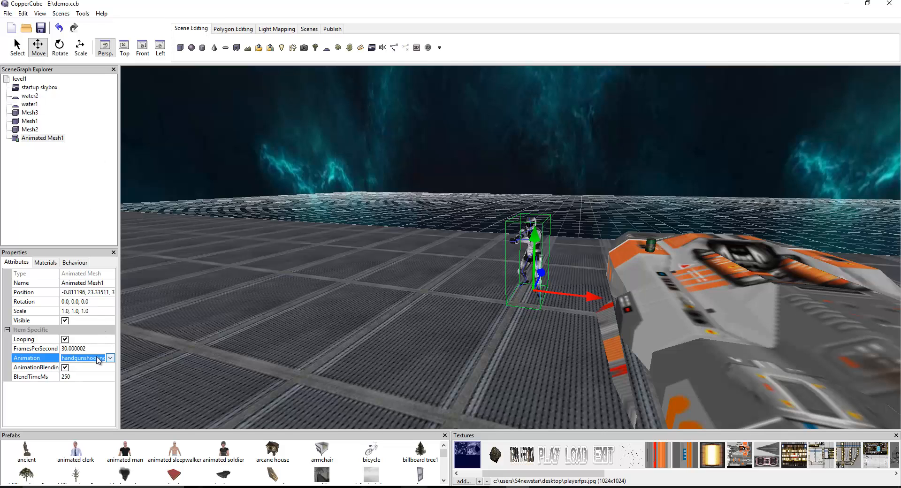
pyautogui.click(109, 358)
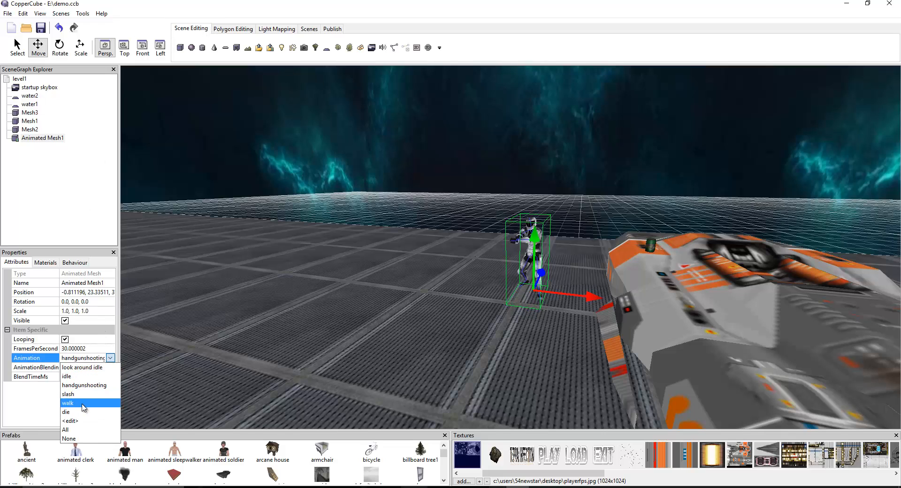
pyautogui.click(74, 266)
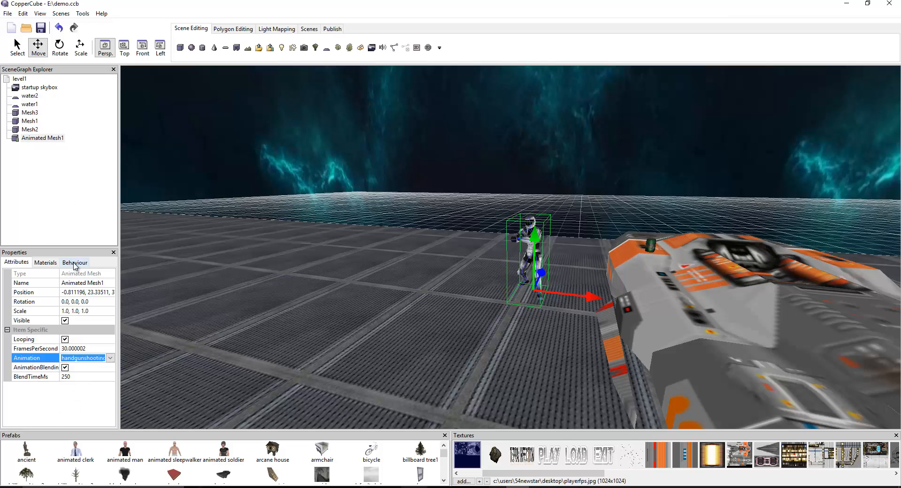
# - Add a "Collide when moved" behaviour to the character
pyautogui.click(75, 263)
pyautogui.click(7, 277)
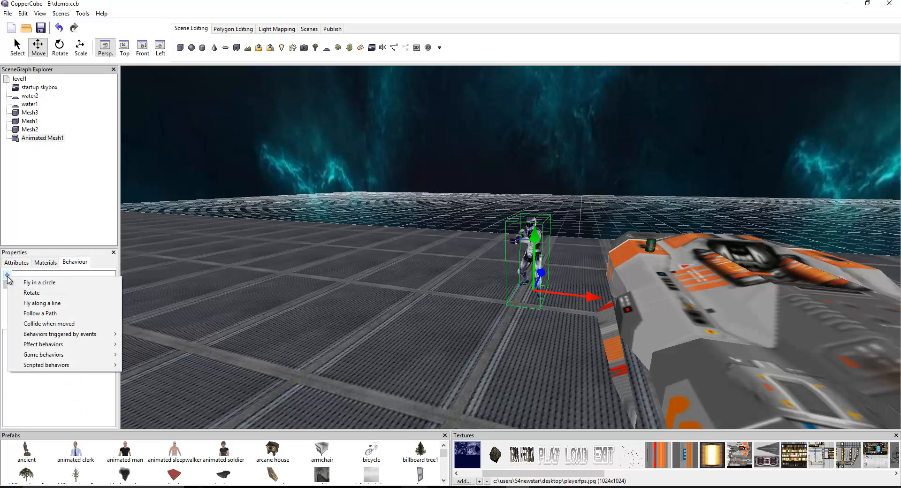
pyautogui.click(61, 325)
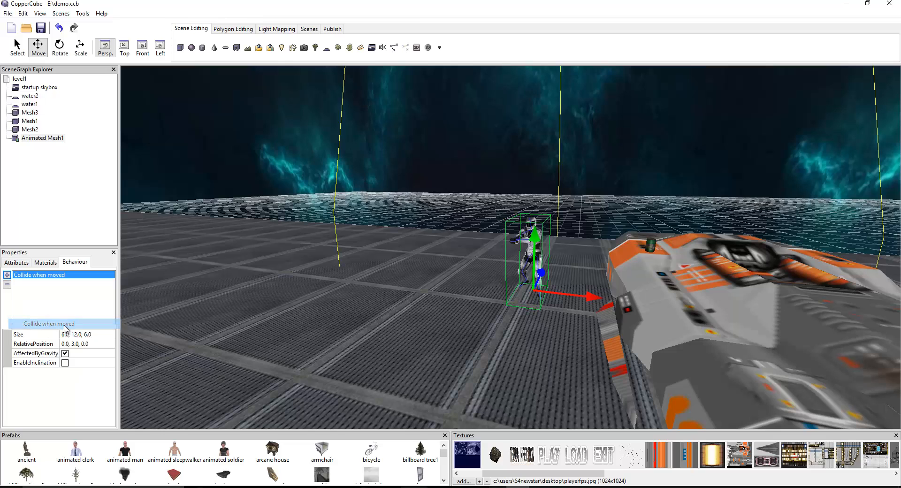
# - Set the size of the character's collision ellipsoid to 2, 2, 2
pyautogui.scroll(-5, 328, 238)
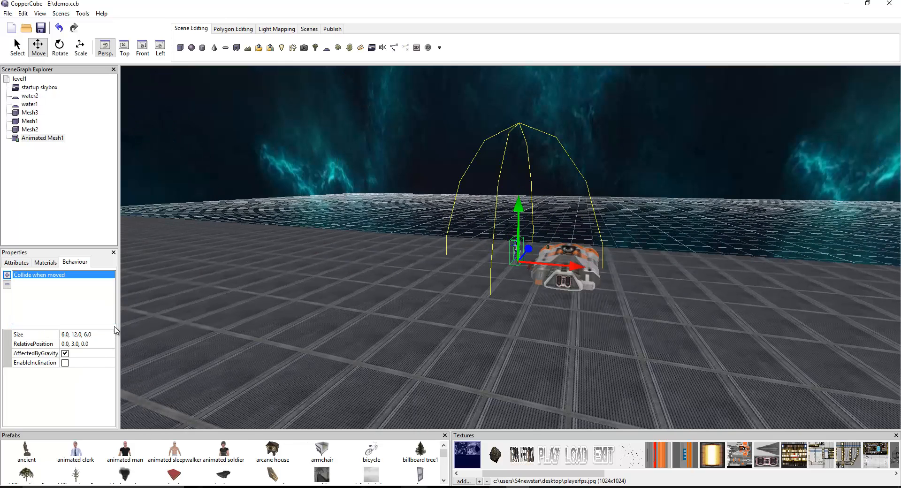
pyautogui.click(97, 333)
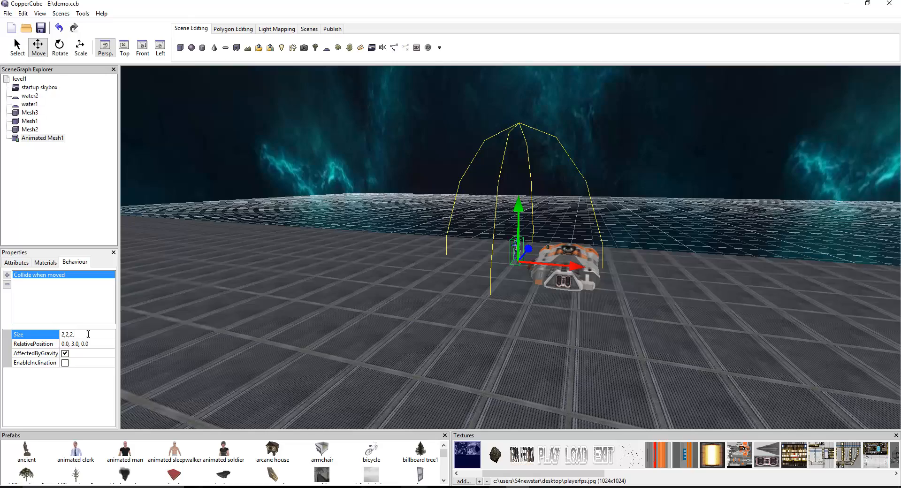
pyautogui.press('Return')
# - Set the relative position of the character's collision behaviour to 0, 0, 0
pyautogui.scroll(5, 300, 305)
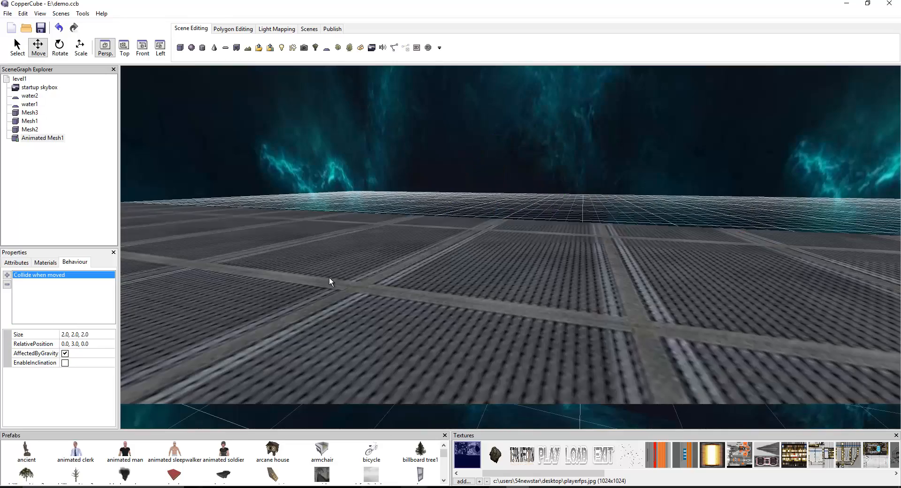
pyautogui.scroll(-4, 329, 277)
pyautogui.moveTo(329, 277); pyautogui.dragTo(328, 271, button='middle')
pyautogui.click(73, 344)
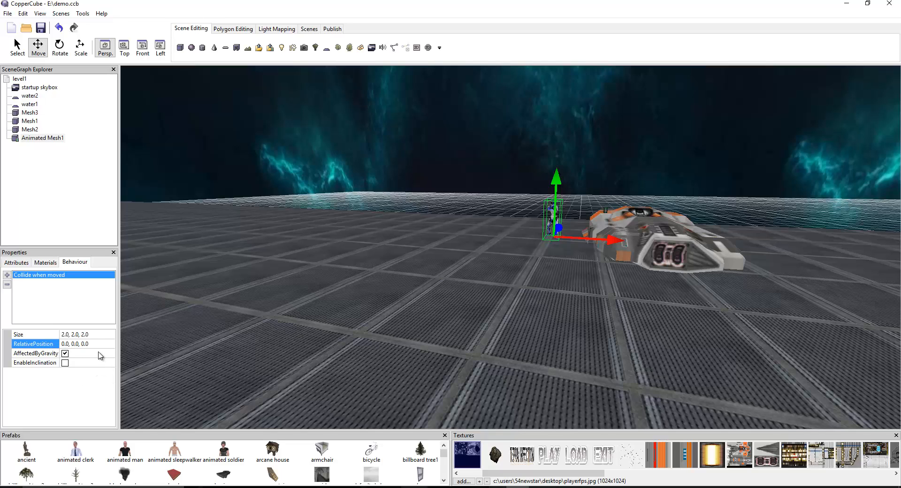
pyautogui.click(93, 336)
# - Inspect the collision ellipsoid around the character and open its relative position's Y value for editing
pyautogui.scroll(2, 191, 302)
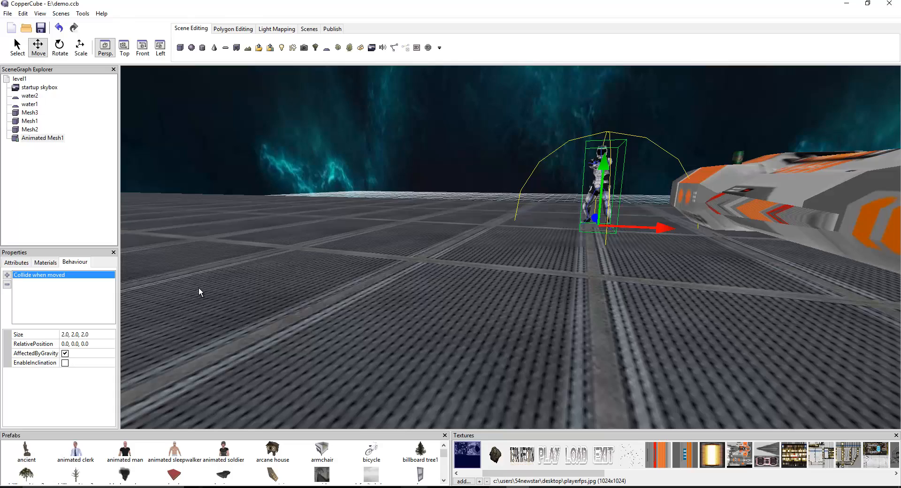
pyautogui.moveTo(199, 287); pyautogui.dragTo(198, 288, button='middle')
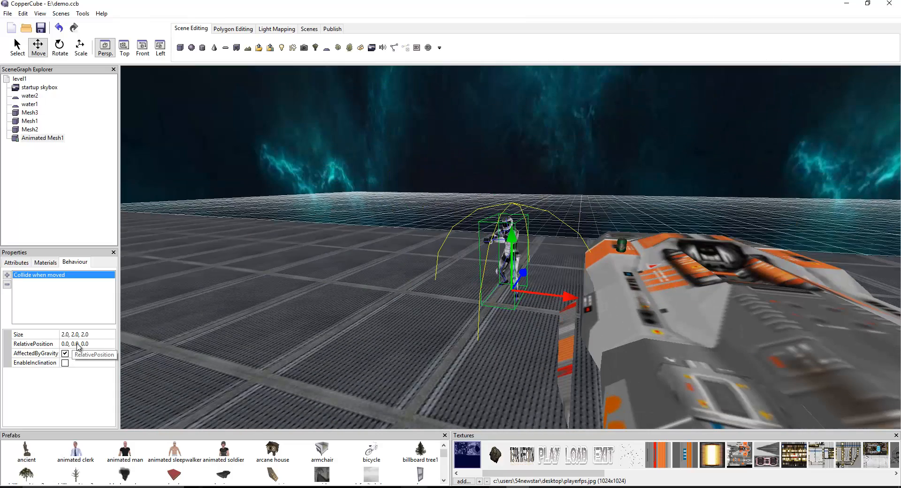
pyautogui.click(78, 345)
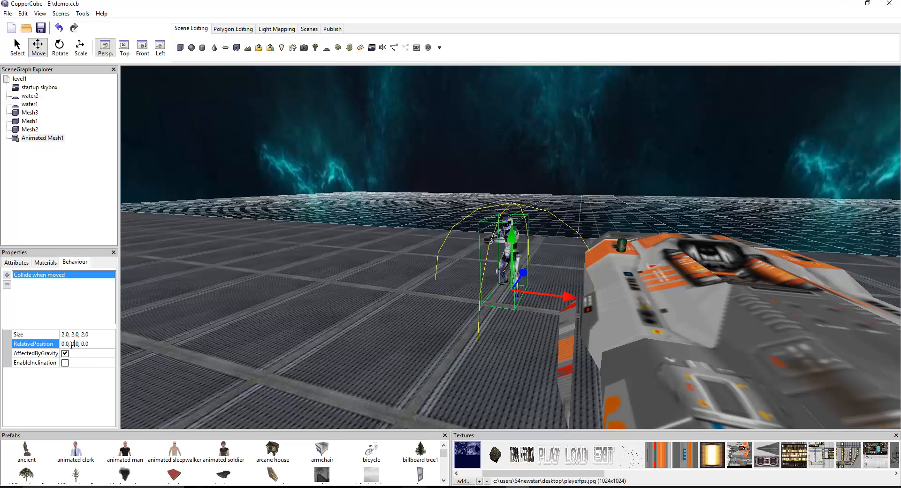
# - Try a relative position of 0.0, 3.0, 0.0 for the soldier's collision shape, followed by a negative Y offset
pyautogui.write('3')
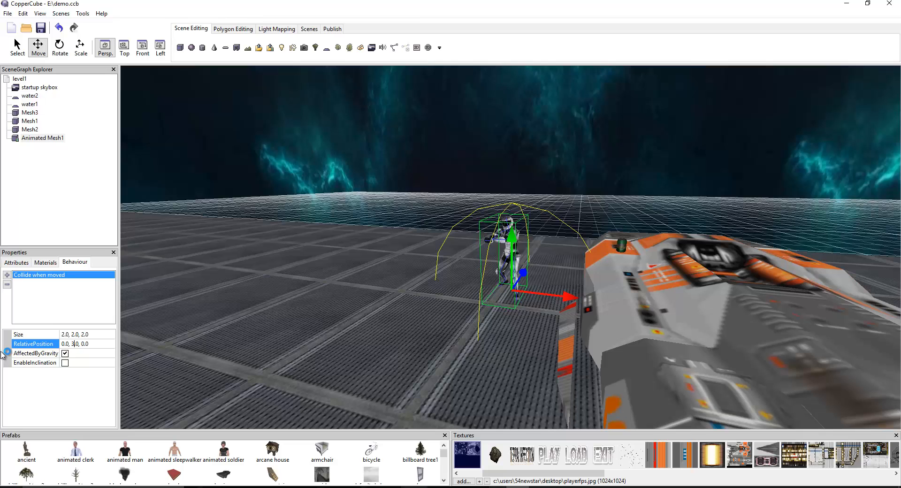
pyautogui.press('Return')
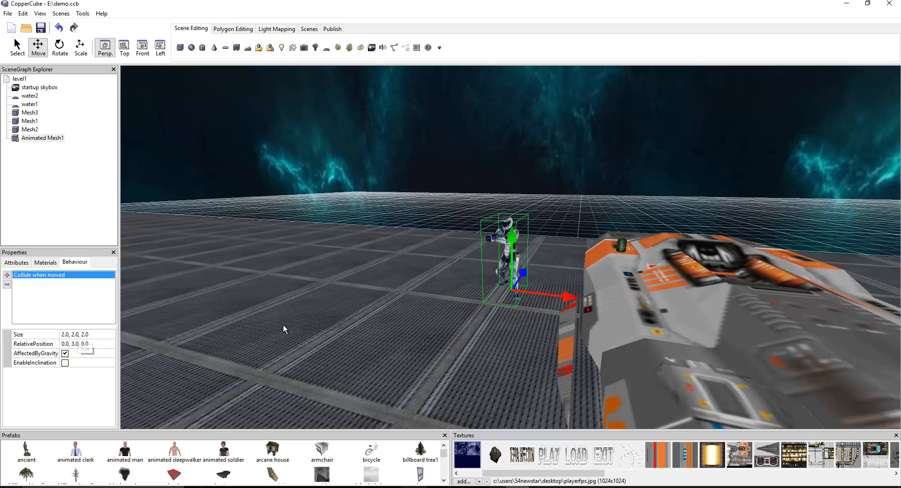
pyautogui.moveTo(283, 325); pyautogui.dragTo(298, 308, button='middle')
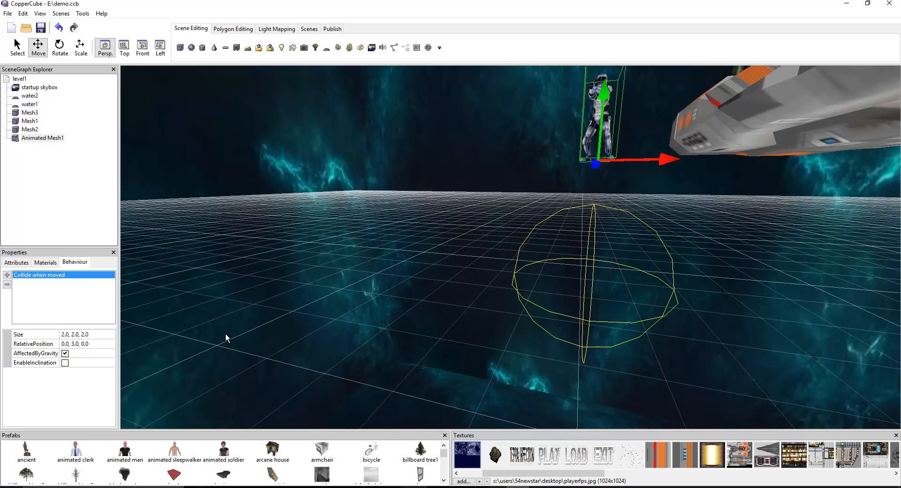
pyautogui.click(74, 344)
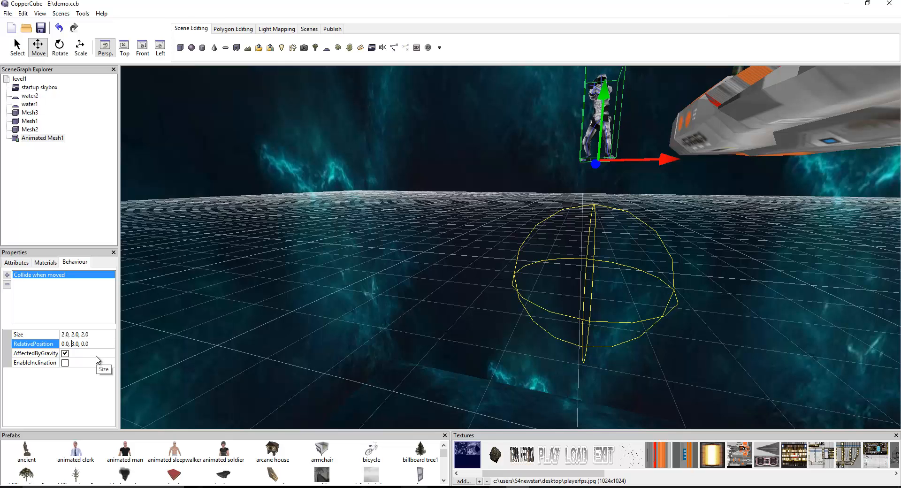
pyautogui.press('Return')
pyautogui.moveTo(403, 288); pyautogui.dragTo(399, 293, button='middle')
# - Set the relative position of the soldier's collision shape to 0.0, -1.0, 0.0
pyautogui.click(77, 344)
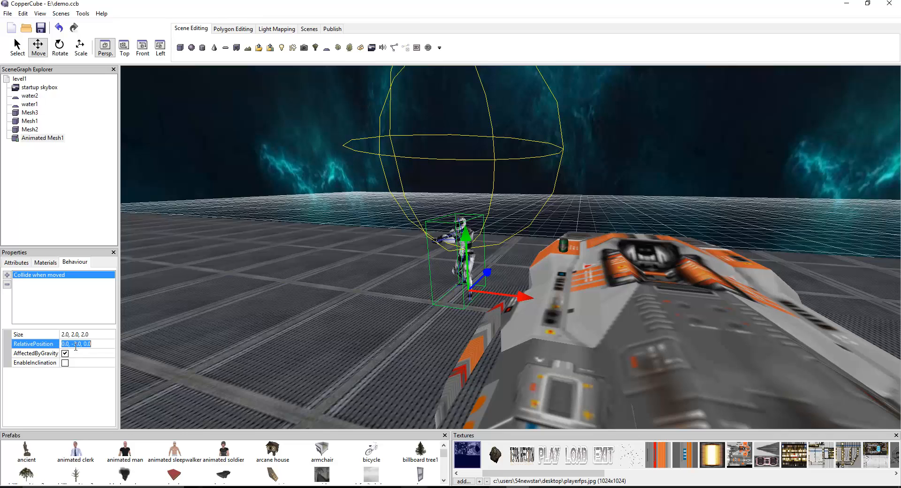
pyautogui.write('0.0, -1.0, 0.0')
pyautogui.press('Return')
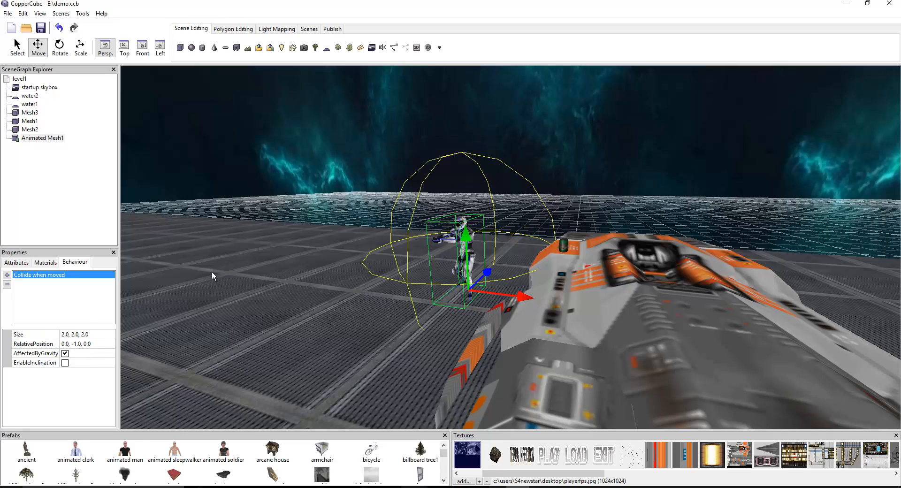
pyautogui.moveTo(212, 272); pyautogui.dragTo(208, 270, button='middle')
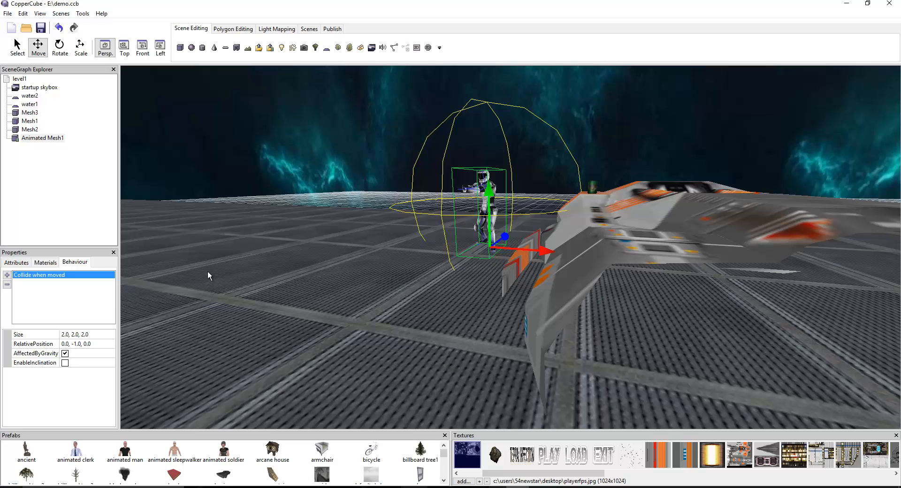
# - Reduce the collision size of the animated soldier to 1.0, 1.0, 1.0
pyautogui.click(65, 335)
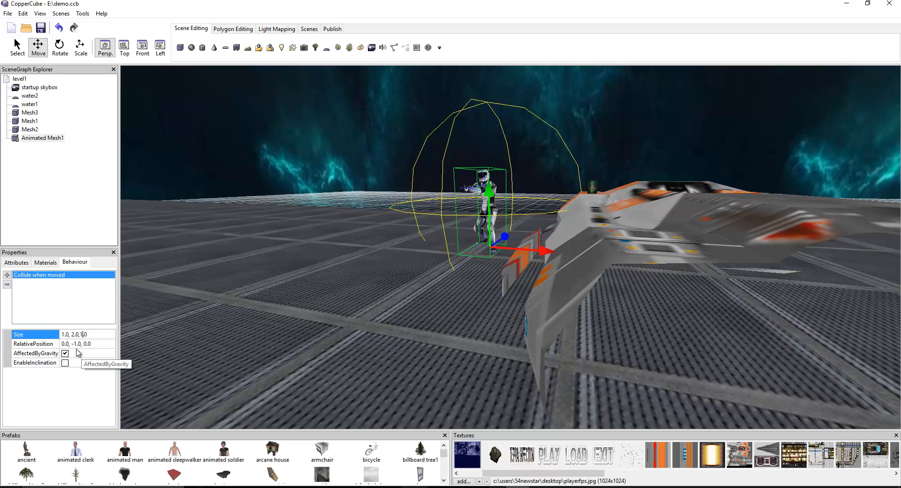
pyautogui.press('Return')
pyautogui.moveTo(272, 300); pyautogui.dragTo(291, 298, button='middle')
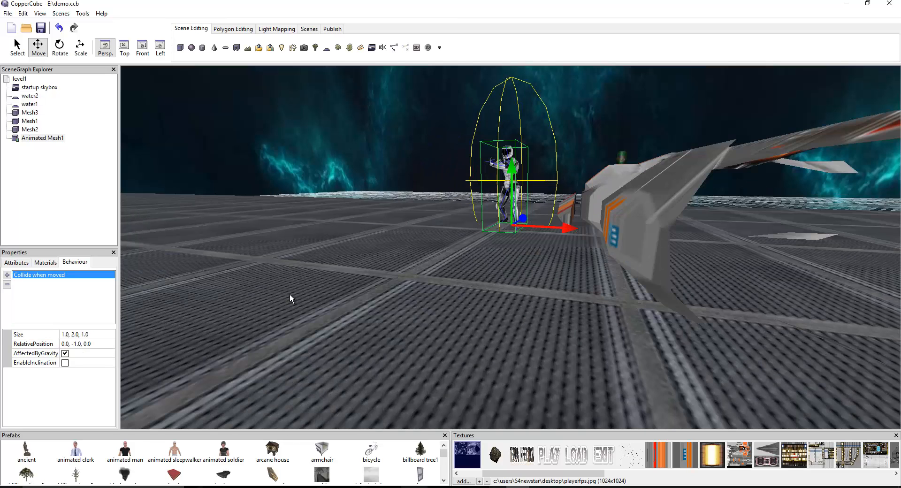
pyautogui.click(78, 334)
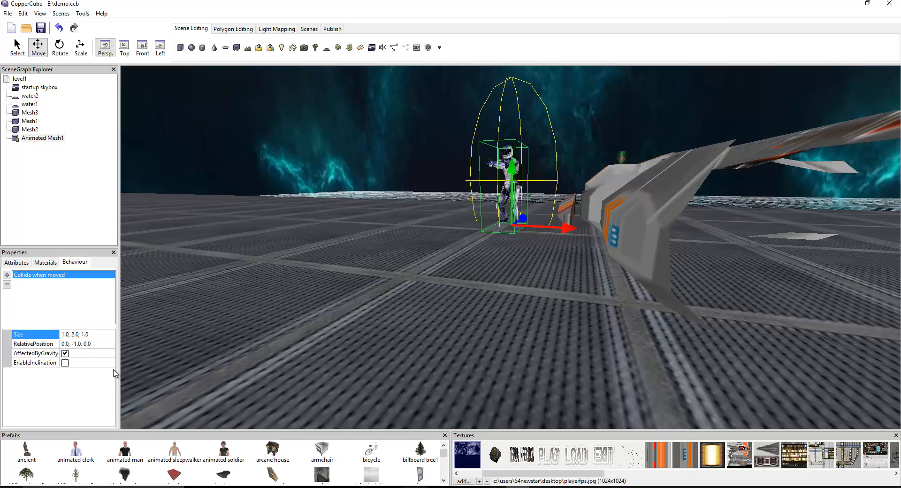
pyautogui.click(85, 346)
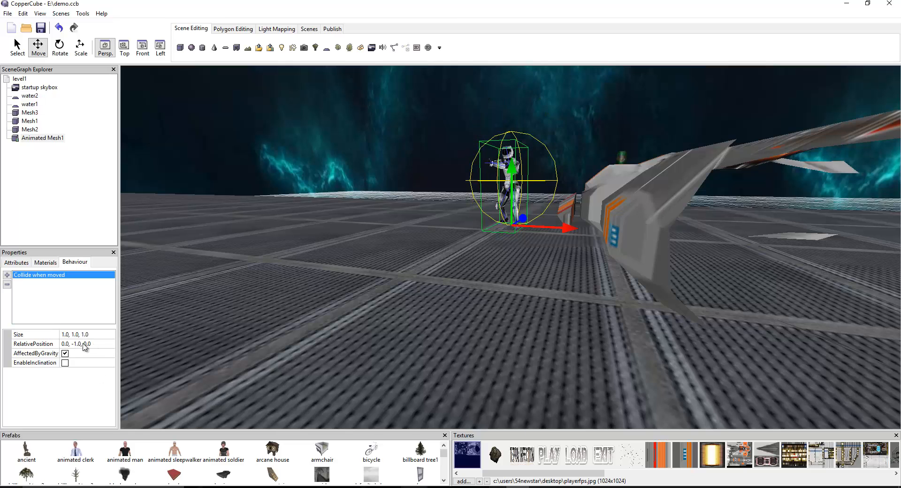
pyautogui.moveTo(260, 312)
pyautogui.mouseDown(button='middle')
pyautogui.moveTo(305, 290)
pyautogui.moveTo(266, 306)
pyautogui.mouseUp(button='middle')
# - Try a collision size of 5.0, 1.0, 5.0 on the soldier, and undo that change
pyautogui.click(84, 334)
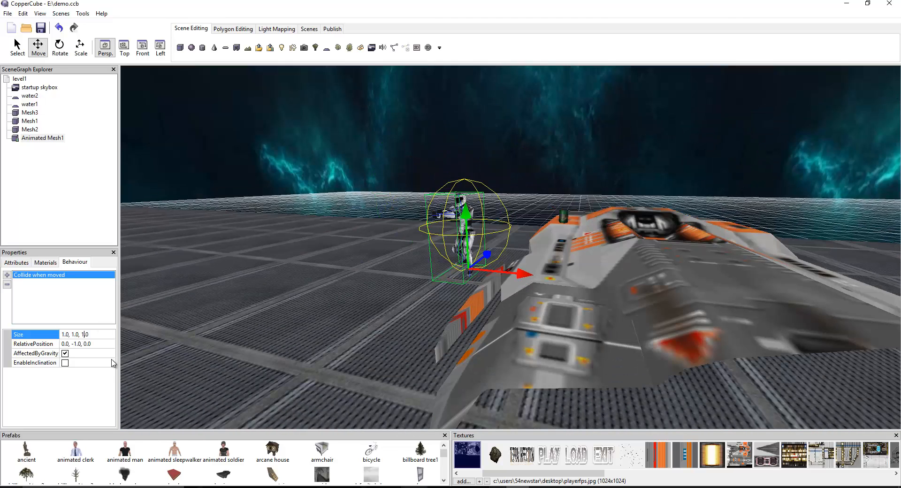
pyautogui.press('BackSpace')
pyautogui.press('Delete')
pyautogui.press('Delete')
pyautogui.press('Return')
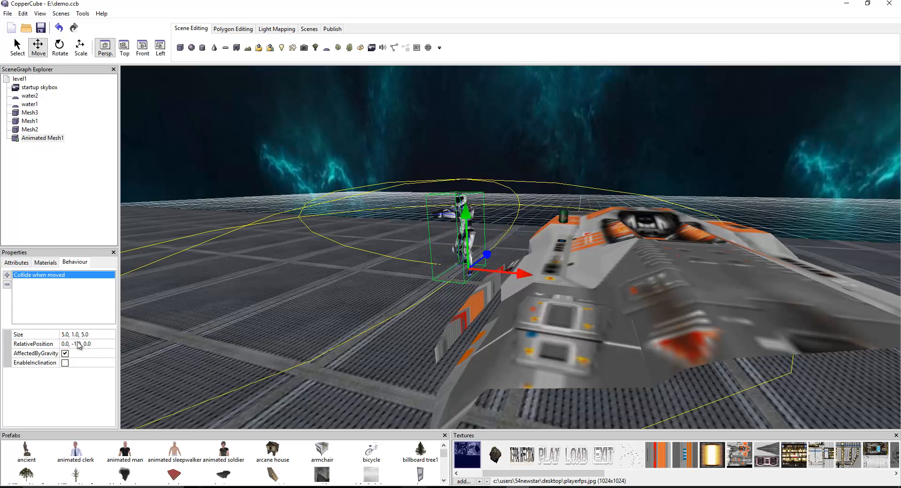
pyautogui.hotkey('ctrl', 'z')
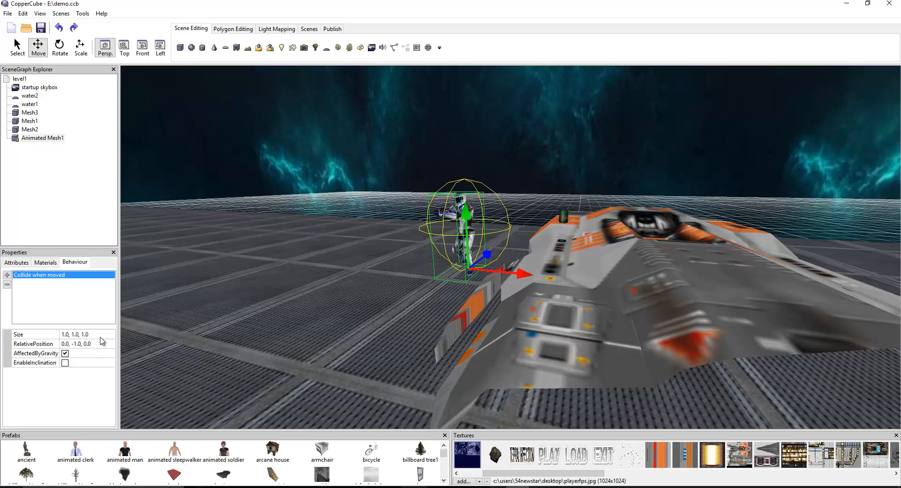
# - Set the Z value of the soldier's collision size to 0.5
pyautogui.click(93, 334)
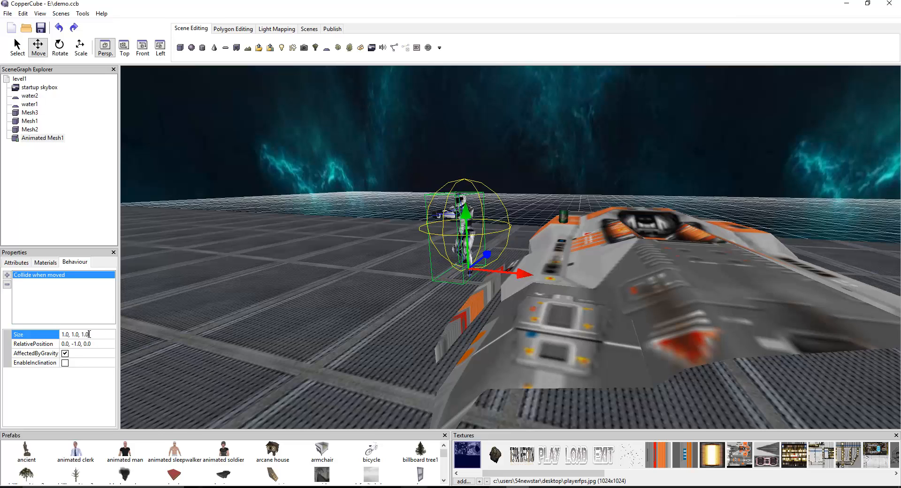
pyautogui.press('BackSpace')
pyautogui.press('BackSpace')
pyautogui.press('BackSpace')
pyautogui.write('0.')
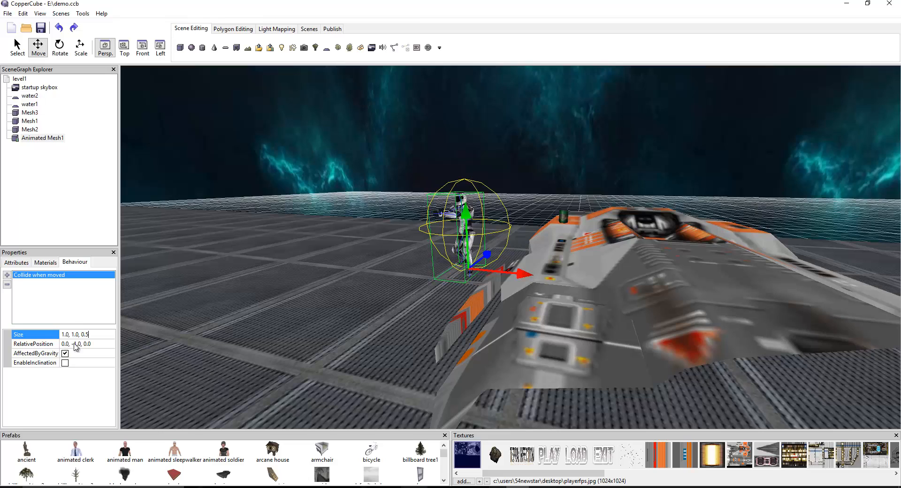
pyautogui.press('Return')
# - Set the X value of the soldier's collision size to 0.5
pyautogui.click(69, 334)
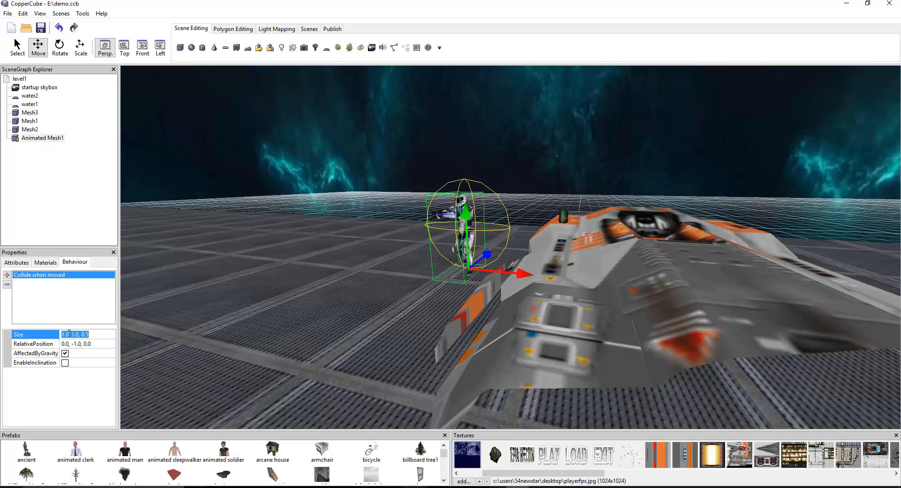
pyautogui.click(69, 333)
pyautogui.press('BackSpace')
pyautogui.press('BackSpace')
pyautogui.press('BackSpace')
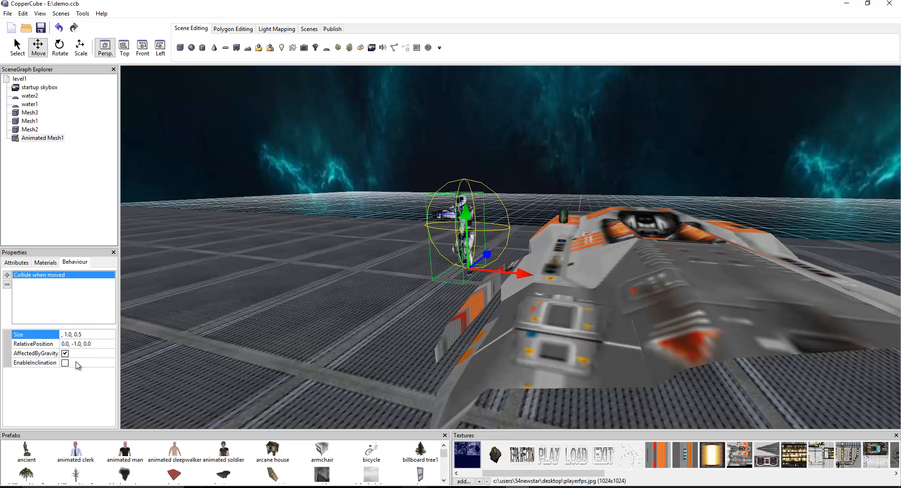
pyautogui.write('0.5')
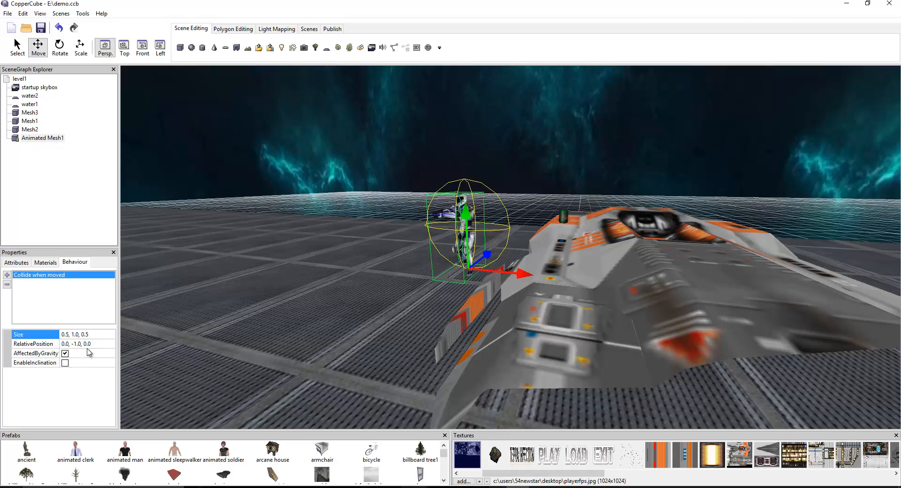
pyautogui.press('Return')
# - Examine from several sides and distances how the collision ellipsoid fits around the soldier
pyautogui.press('Right')
pyautogui.press('Up')
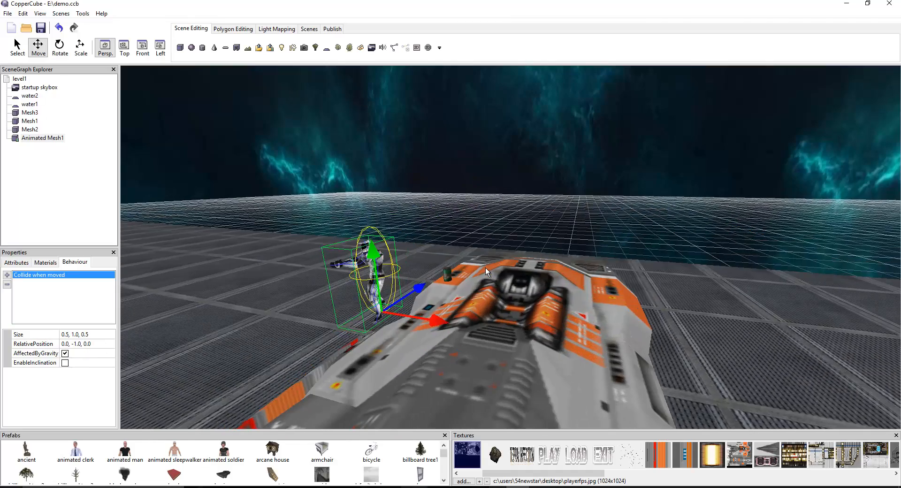
pyautogui.scroll(3, 485, 267)
pyautogui.moveTo(481, 267); pyautogui.dragTo(416, 267)
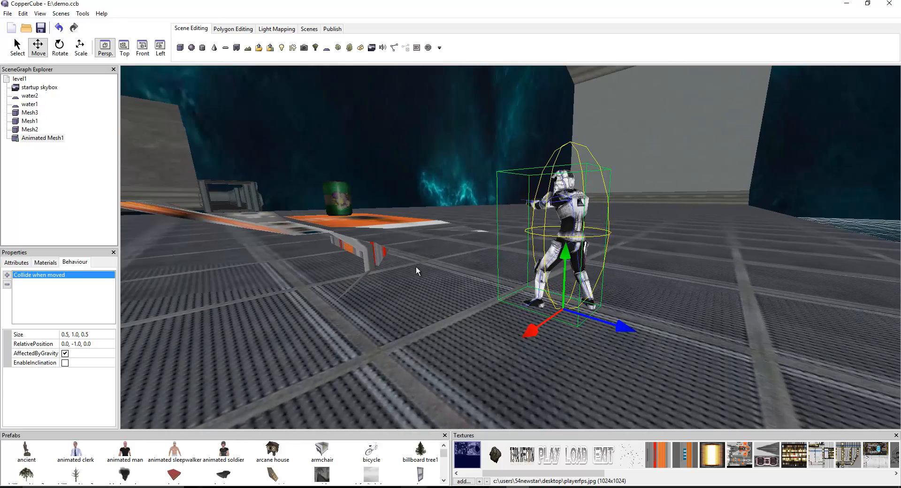
pyautogui.moveTo(570, 276); pyautogui.dragTo(543, 272)
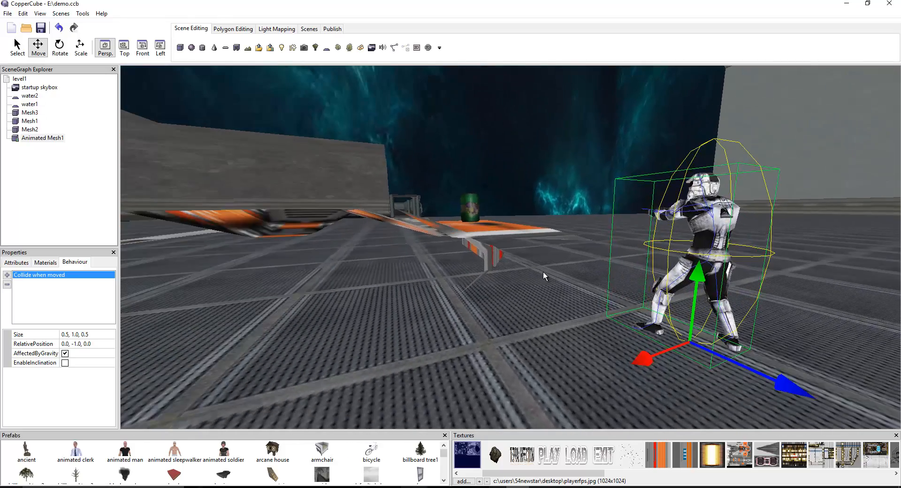
pyautogui.press('Right')
pyautogui.press('Up')
pyautogui.press('Left')
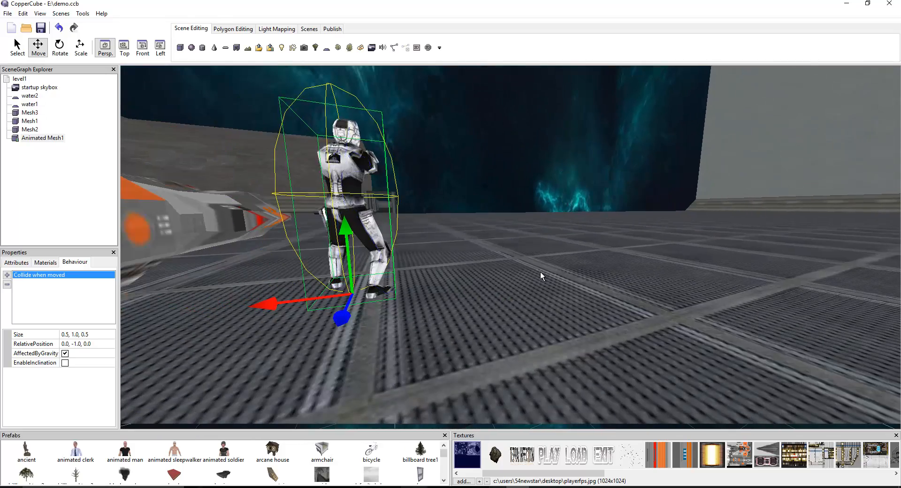
pyautogui.press('pageup')
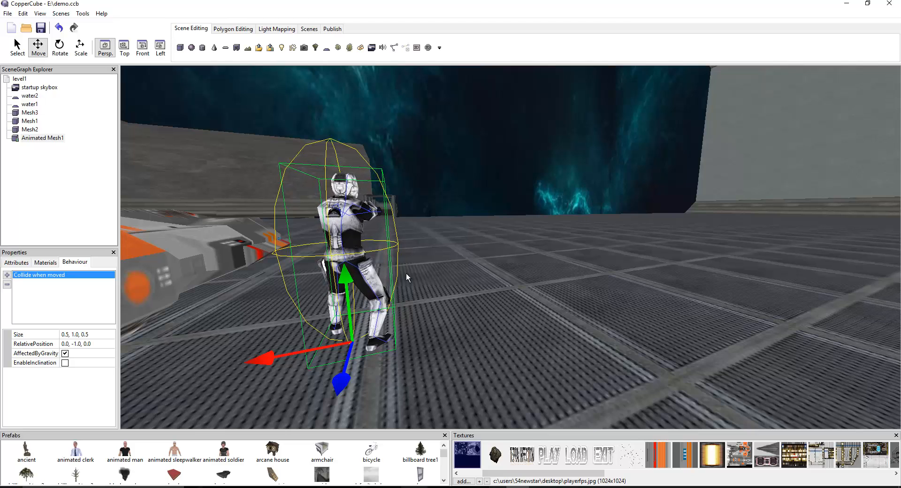
pyautogui.scroll(2, 539, 255)
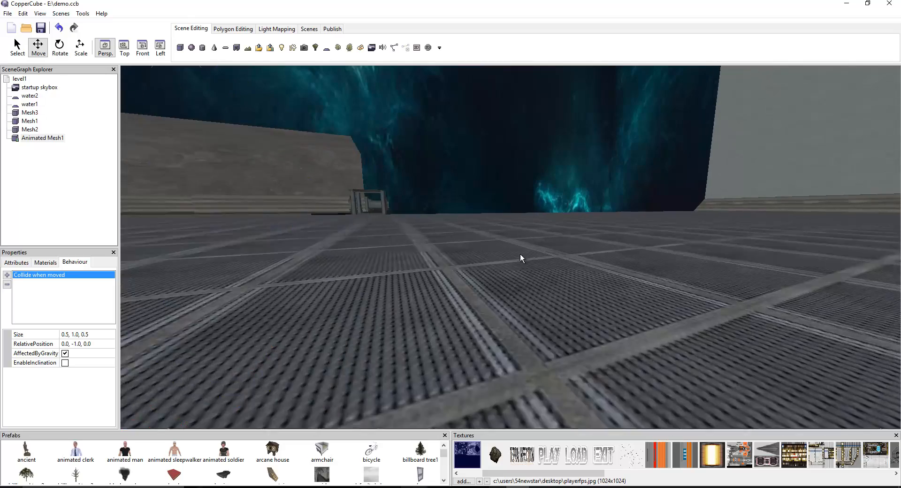
pyautogui.scroll(-5, 510, 253)
pyautogui.scroll(2, 500, 255)
pyautogui.scroll(3, 490, 252)
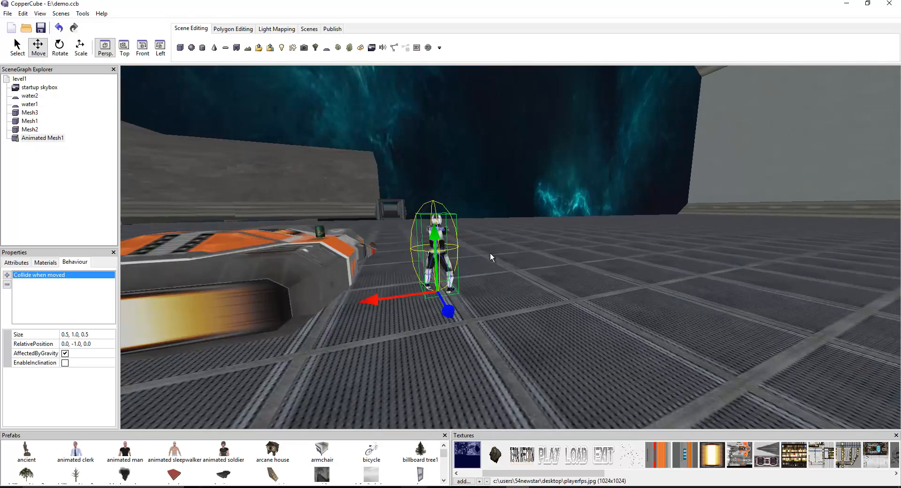
# - Create a third person camera that follows Animated Mesh1 and is the first active camera when the scene starts
pyautogui.moveTo(471, 250); pyautogui.dragTo(404, 238)
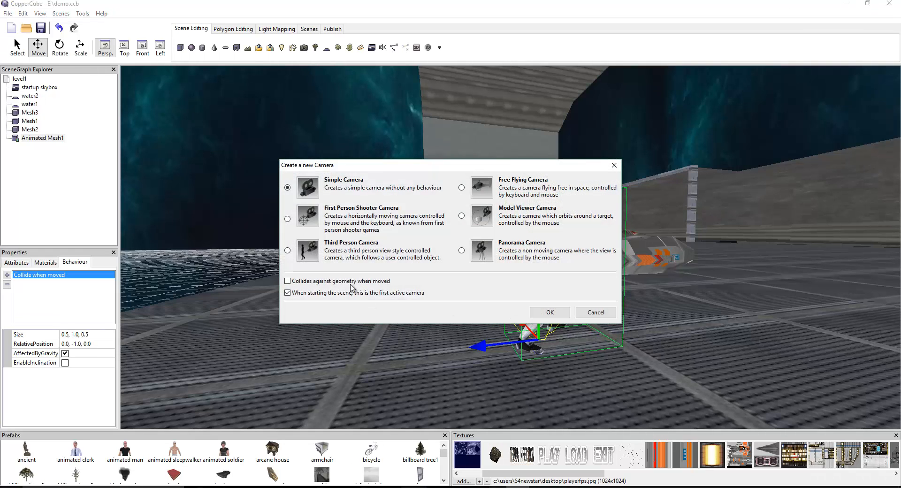
pyautogui.click(540, 313)
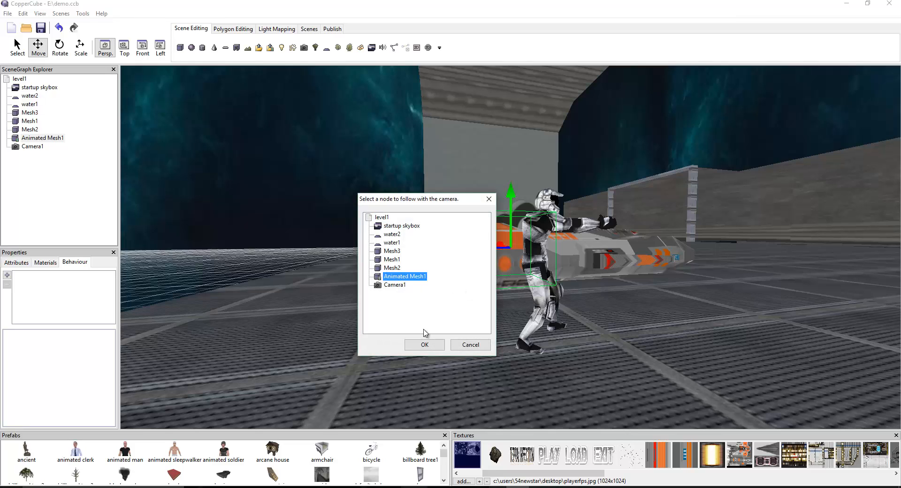
pyautogui.click(427, 348)
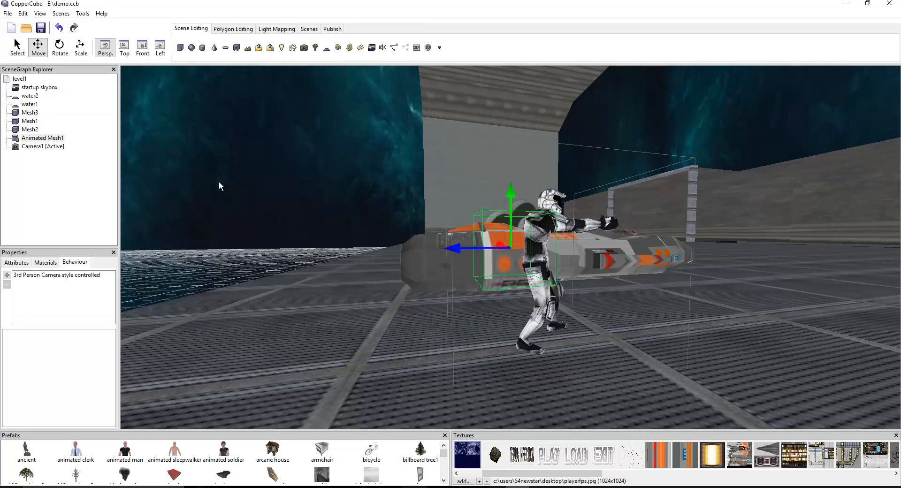
# - Rename the soldier's Animated Mesh1 node as player
pyautogui.rightClick(38, 138)
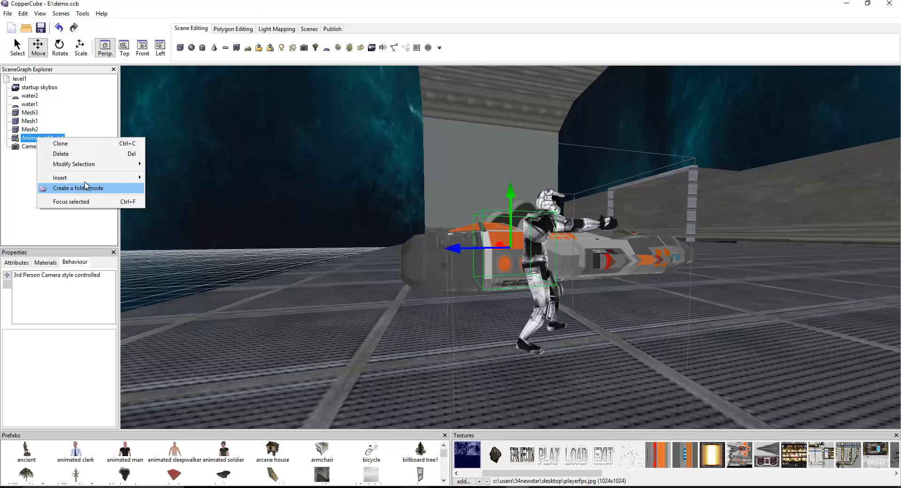
pyautogui.click(9, 265)
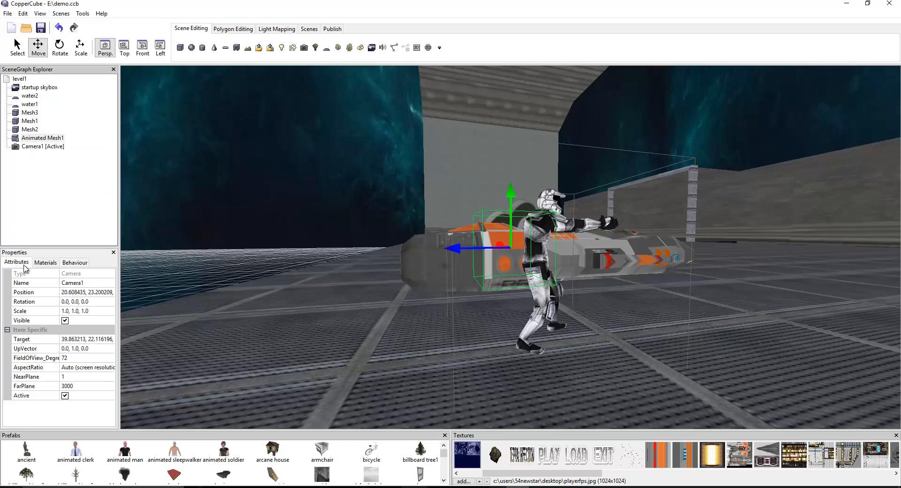
pyautogui.click(33, 140)
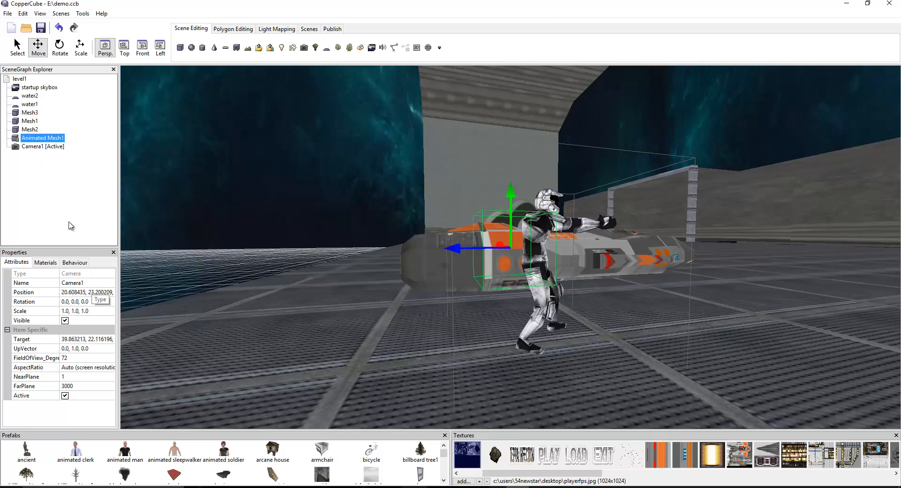
pyautogui.click(40, 145)
pyautogui.click(40, 138)
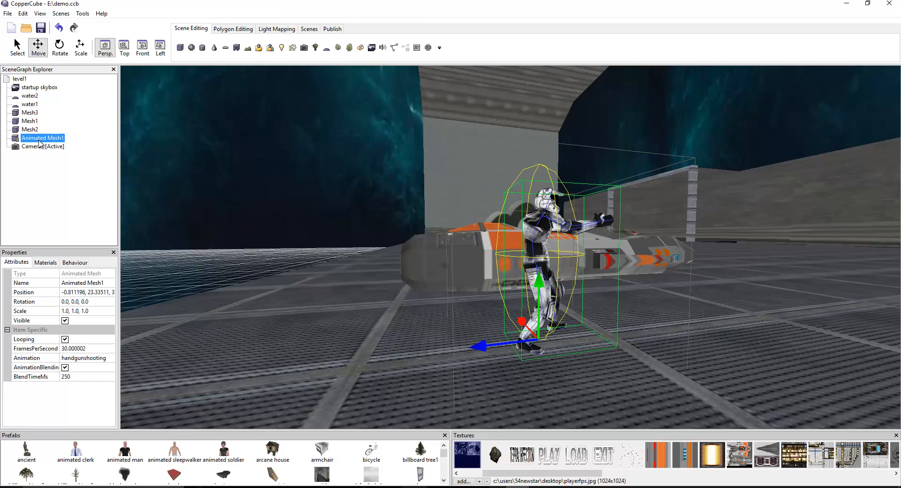
pyautogui.click(100, 283)
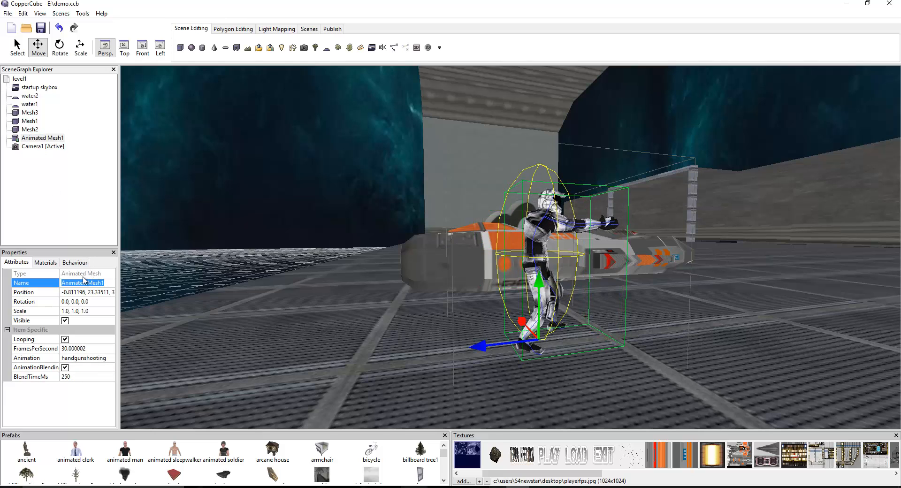
pyautogui.write('player')
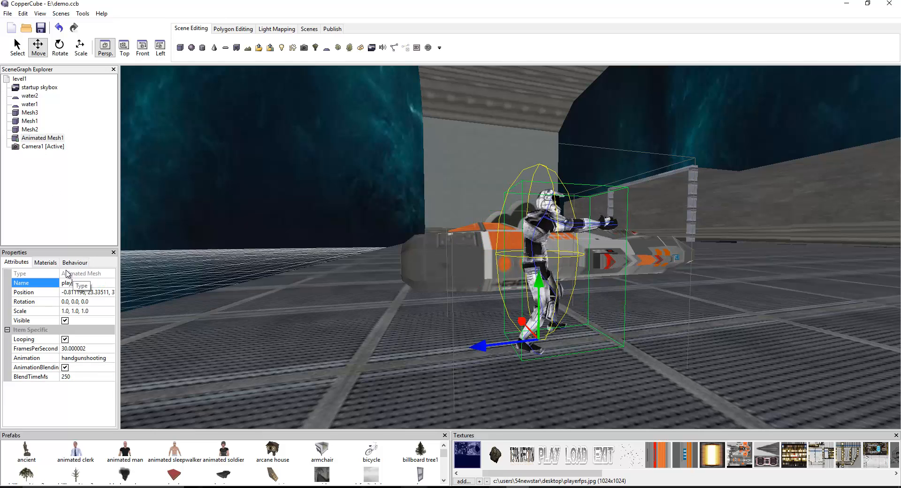
pyautogui.press('Return')
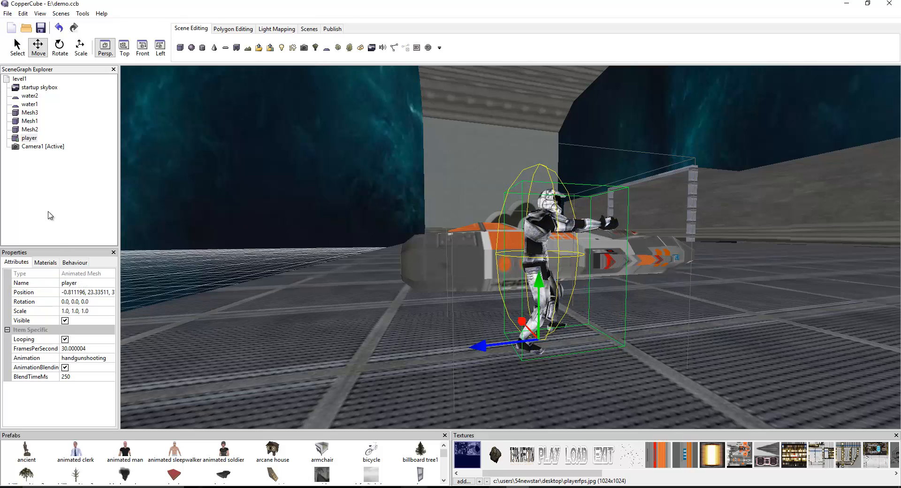
# - Raise Camera1 to a height of about 33.7 and move it behind the player, at about X -1.05
pyautogui.click(41, 147)
pyautogui.scroll(-5, 410, 256)
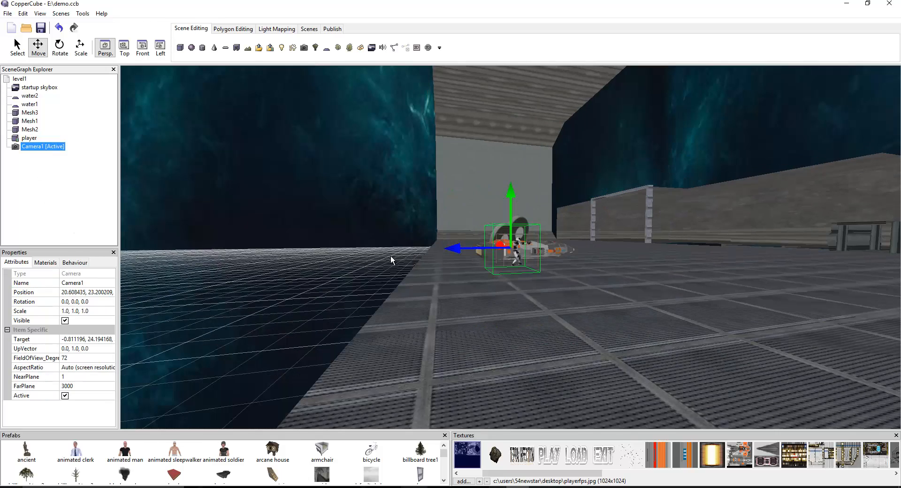
pyautogui.moveTo(391, 255); pyautogui.dragTo(395, 266, button='middle')
pyautogui.moveTo(532, 237); pyautogui.dragTo(550, 210)
pyautogui.scroll(-4, 498, 253)
pyautogui.moveTo(498, 253); pyautogui.dragTo(480, 277)
pyautogui.moveTo(480, 277); pyautogui.dragTo(446, 319, button='right')
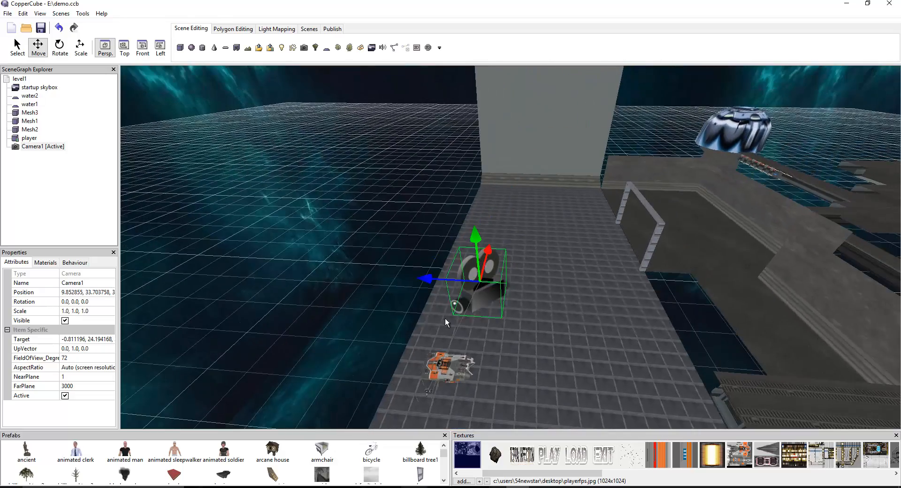
pyautogui.moveTo(499, 262); pyautogui.dragTo(451, 297)
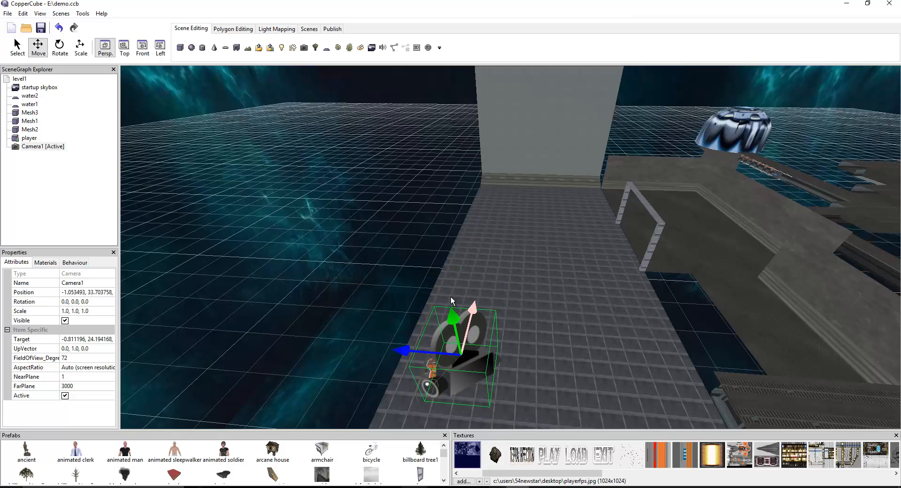
pyautogui.moveTo(410, 351); pyautogui.dragTo(338, 346)
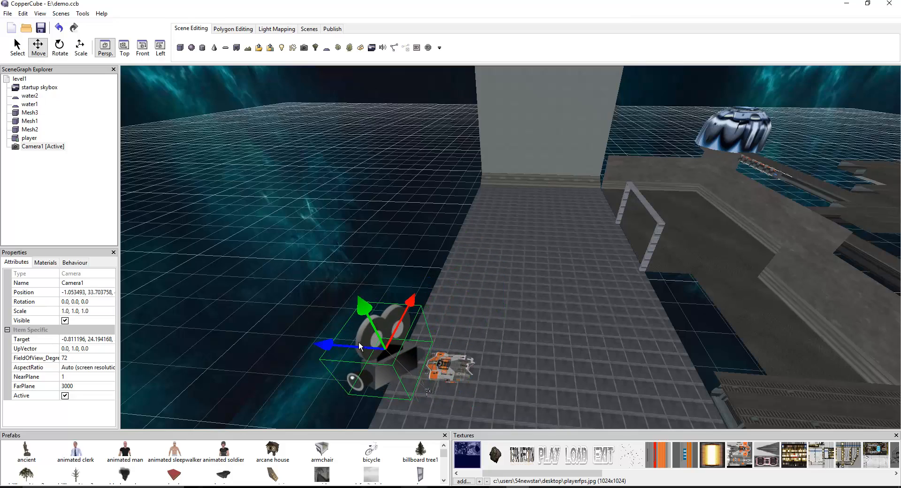
# - Lower Camera1 behind the player to a height of about 28.75
pyautogui.scroll(3, 424, 298)
pyautogui.moveTo(424, 296); pyautogui.dragTo(430, 285, button='middle')
pyautogui.scroll(3, 429, 285)
pyautogui.scroll(-3, 418, 272)
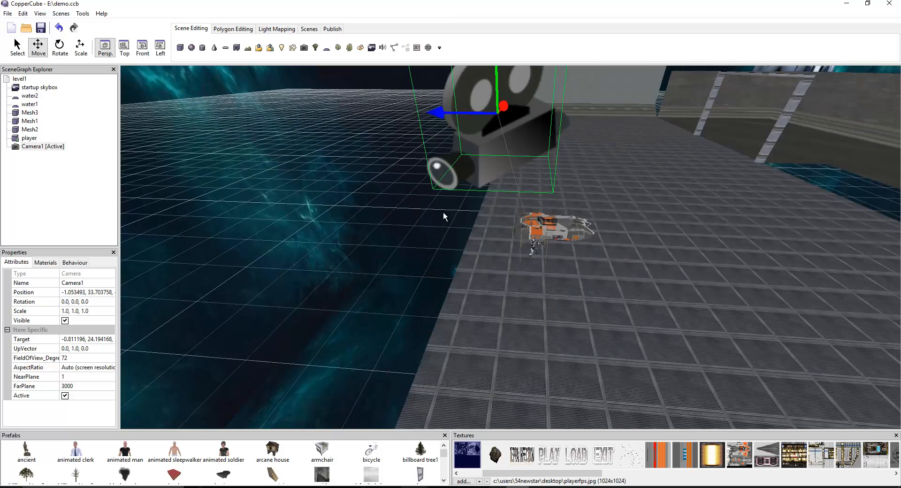
pyautogui.moveTo(499, 93); pyautogui.dragTo(502, 190)
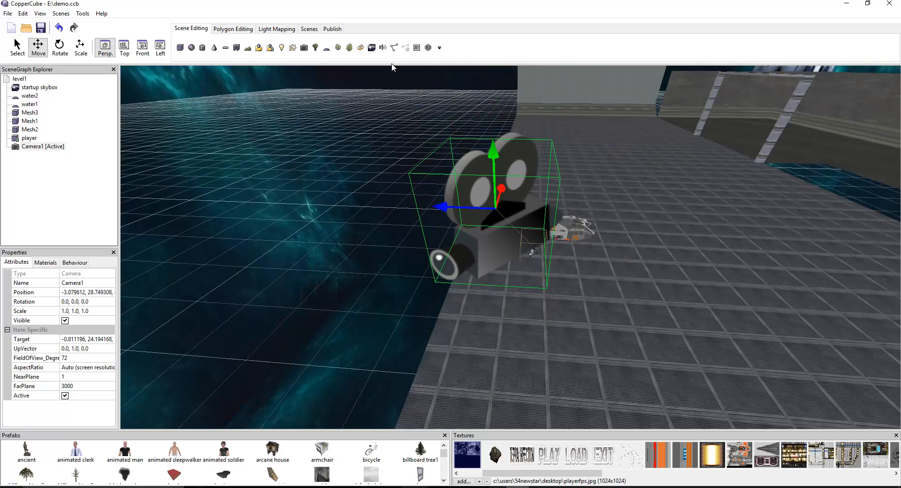
# - Test-run the game as a Windows application, close it and lower Camera1 to a height of about 26.2
pyautogui.click(332, 29)
pyautogui.click(279, 47)
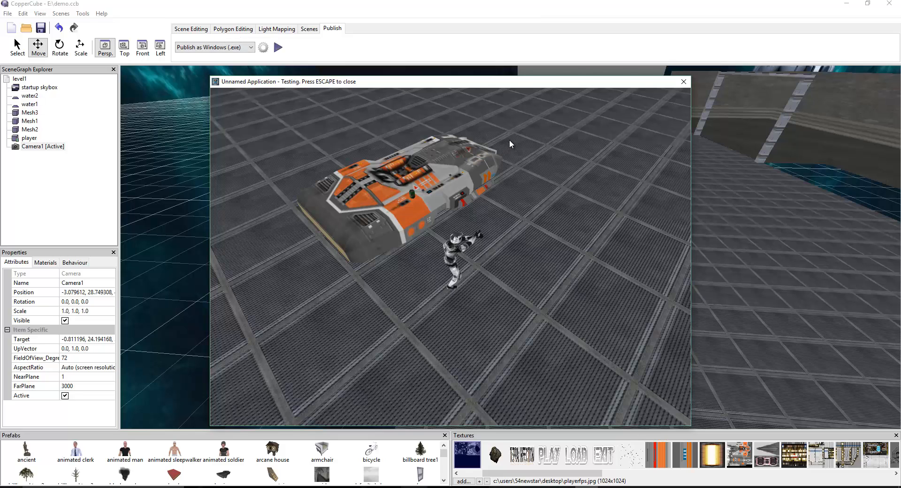
pyautogui.click(684, 82)
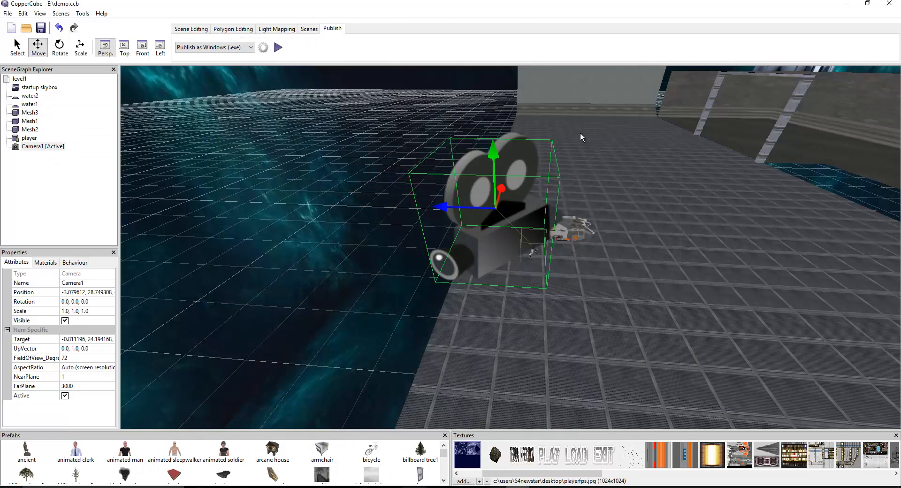
pyautogui.moveTo(494, 152); pyautogui.dragTo(481, 165)
pyautogui.scroll(5, 482, 165)
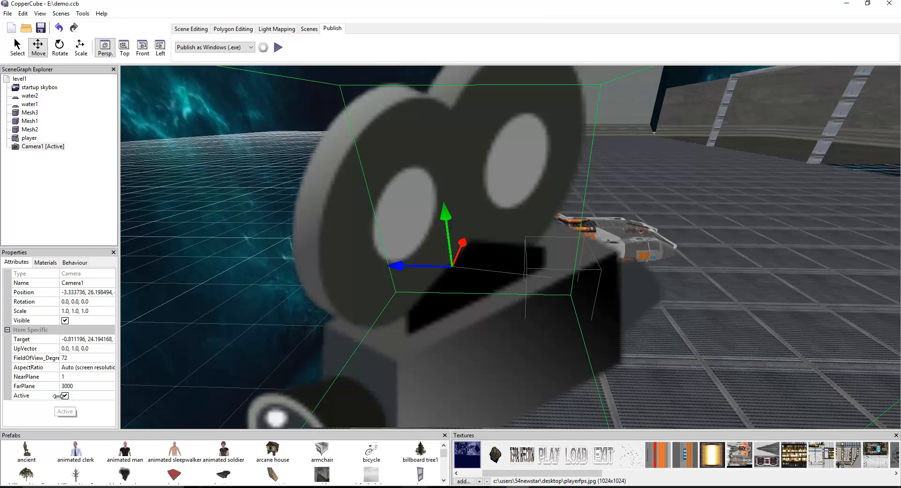
# - Turn off CollideWithWorld in Camera1's 3rd Person Camera behaviour and check the camera view in a test run
pyautogui.click(33, 147)
pyautogui.click(75, 263)
pyautogui.click(43, 275)
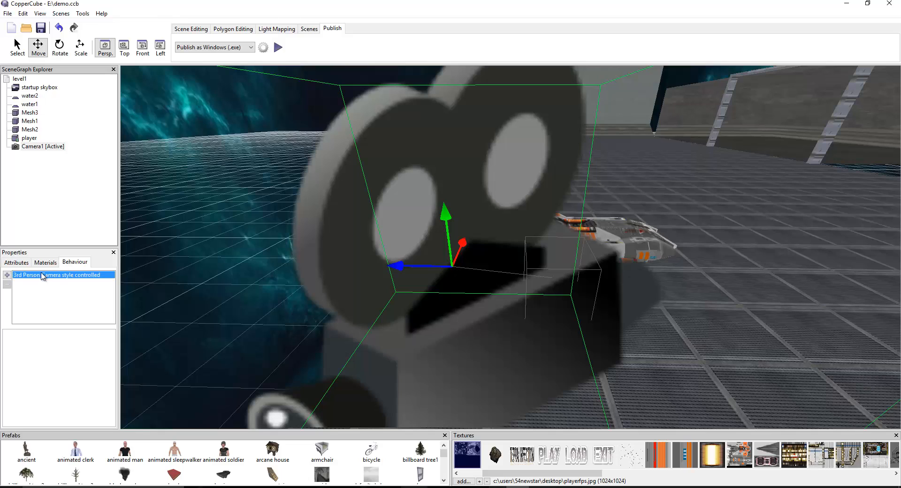
pyautogui.click(69, 382)
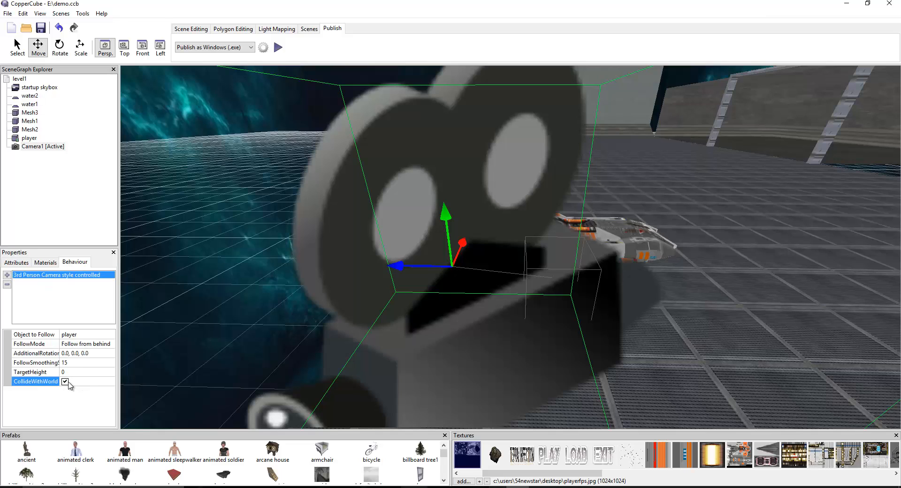
pyautogui.click(64, 381)
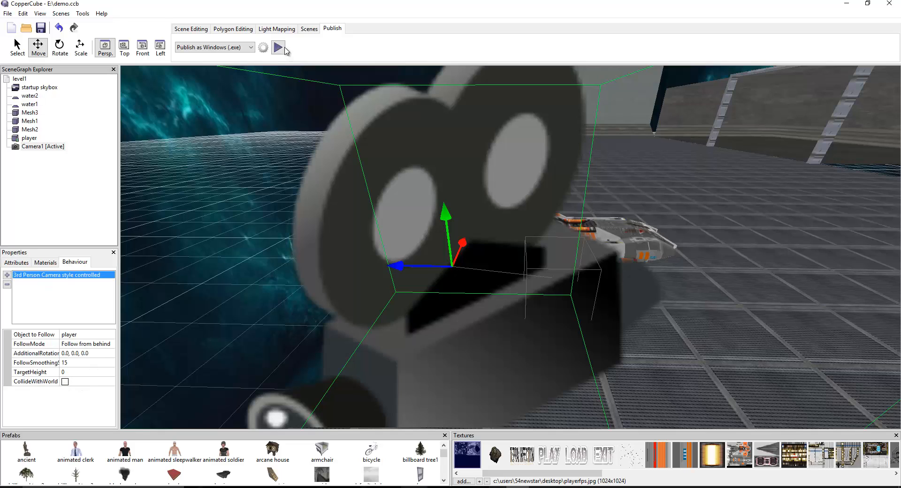
pyautogui.click(278, 48)
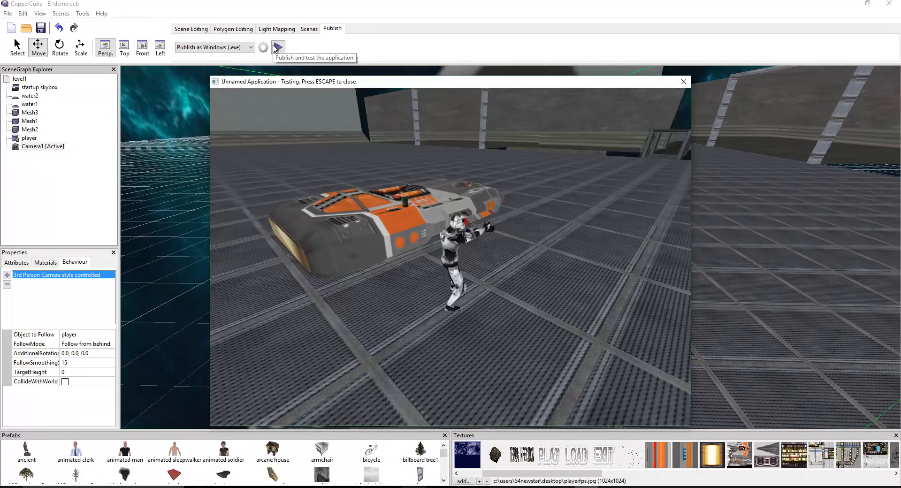
pyautogui.click(684, 82)
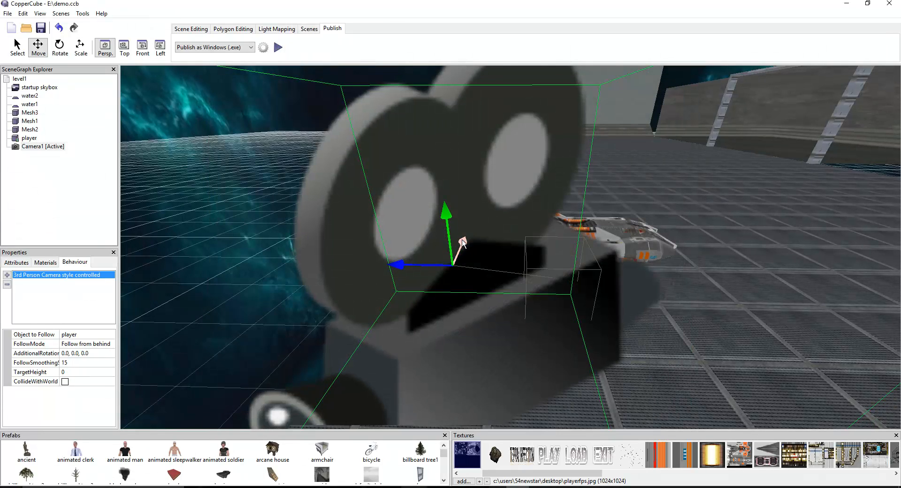
# - Shift Camera1 slightly along the X axis towards the player's centre line and test-run the game
pyautogui.moveTo(462, 241)
pyautogui.mouseDown()
pyautogui.moveTo(454, 255)
pyautogui.moveTo(477, 251)
pyautogui.mouseUp()
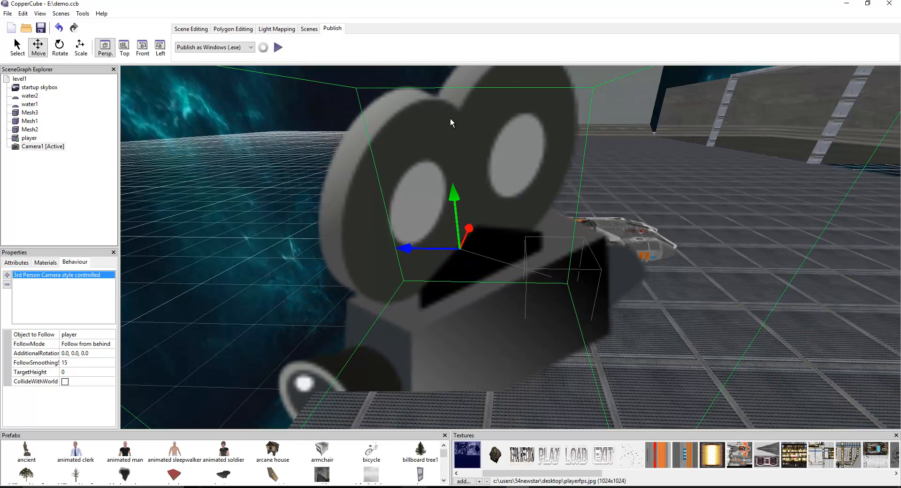
pyautogui.click(278, 49)
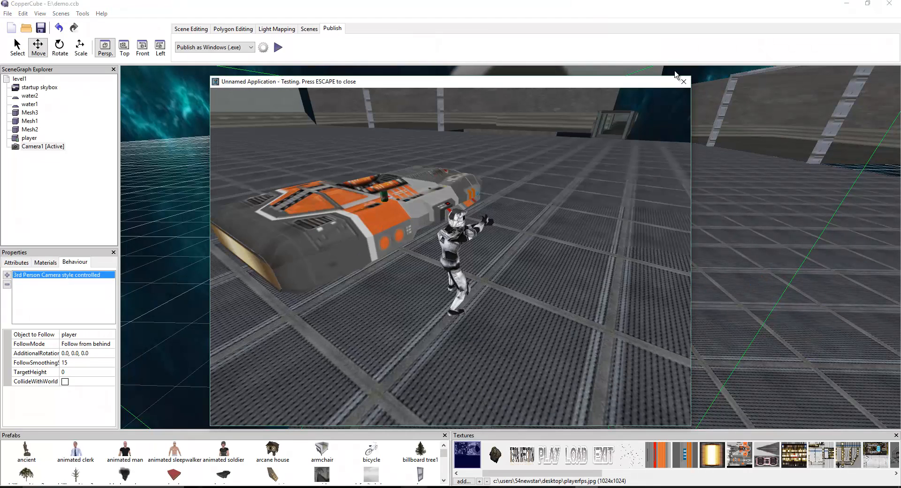
pyautogui.press('Escape')
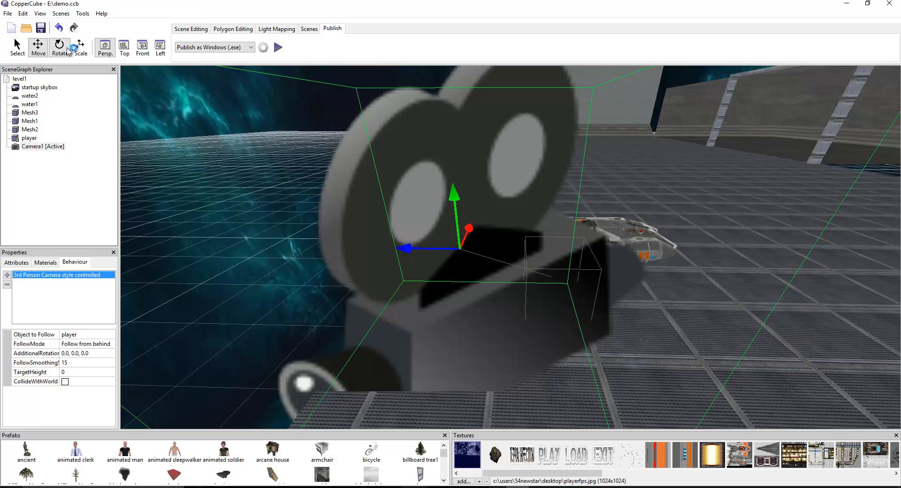
# - Align Camera1 straight behind the player along the X axis in the top view, at about X -0.81
pyautogui.click(124, 46)
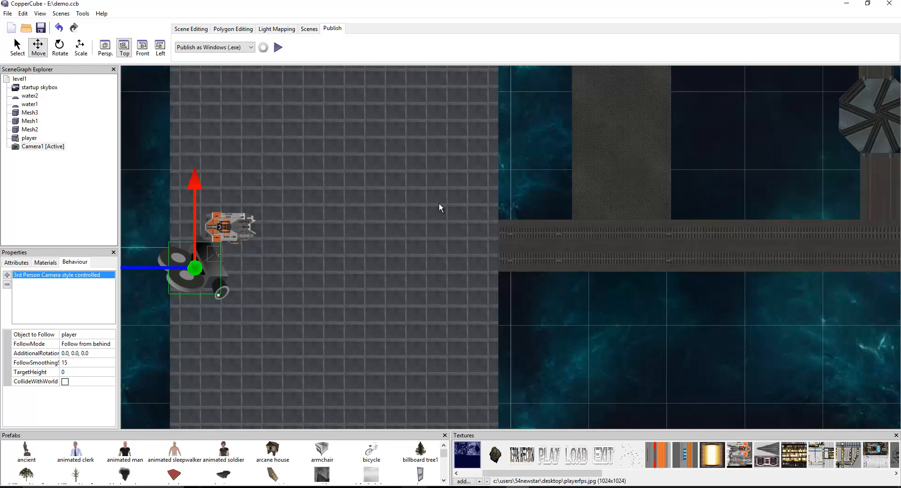
pyautogui.moveTo(439, 204); pyautogui.dragTo(468, 207, button='middle')
pyautogui.scroll(2, 463, 210)
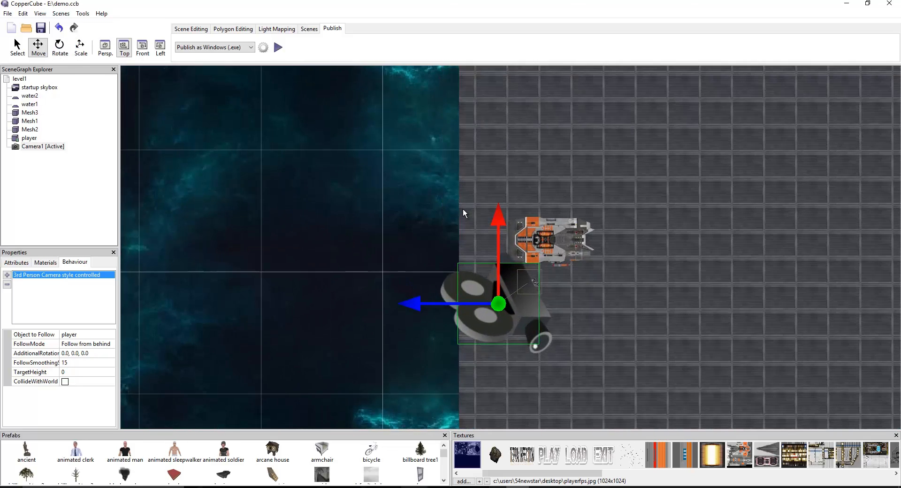
pyautogui.scroll(5, 470, 208)
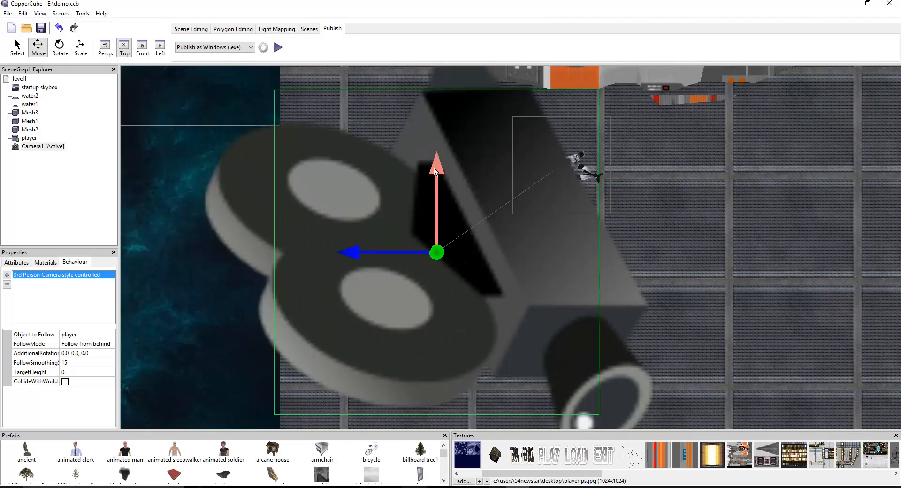
pyautogui.moveTo(434, 168); pyautogui.dragTo(499, 156)
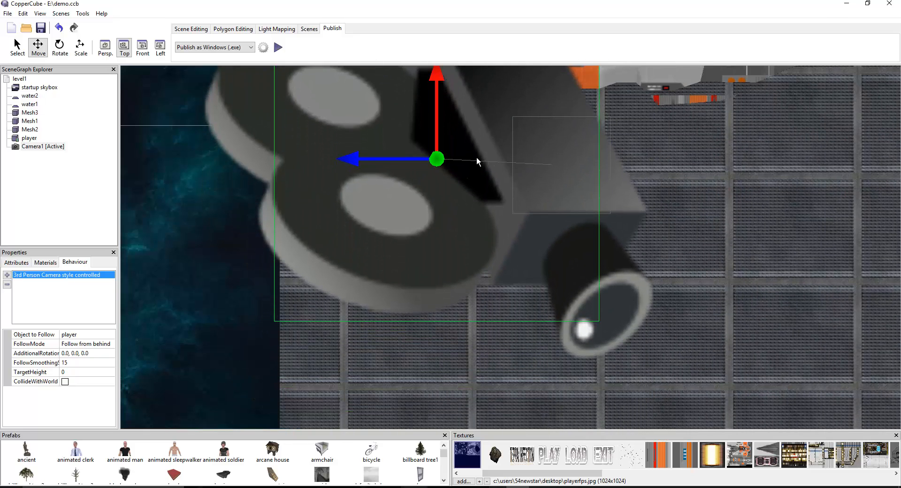
pyautogui.moveTo(438, 77); pyautogui.dragTo(438, 83)
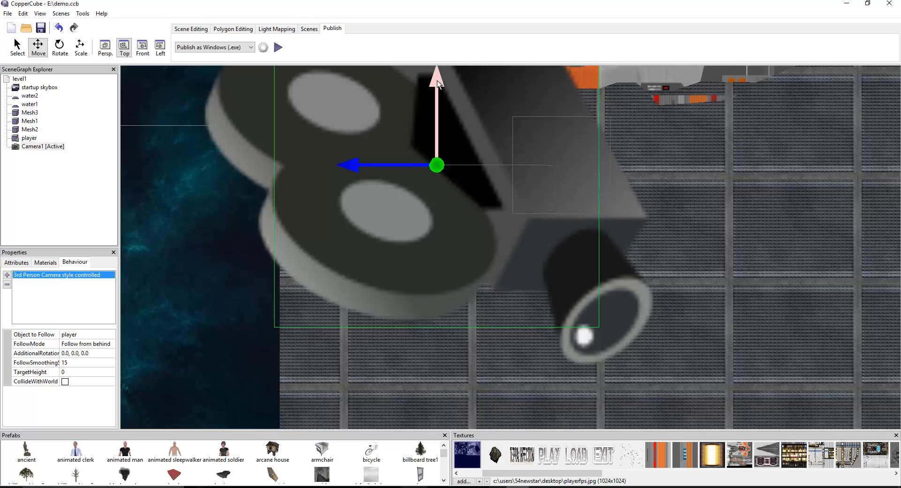
# - Return to the perspective view and test-run the game to check the camera's alignment behind the player
pyautogui.click(105, 47)
pyautogui.click(278, 48)
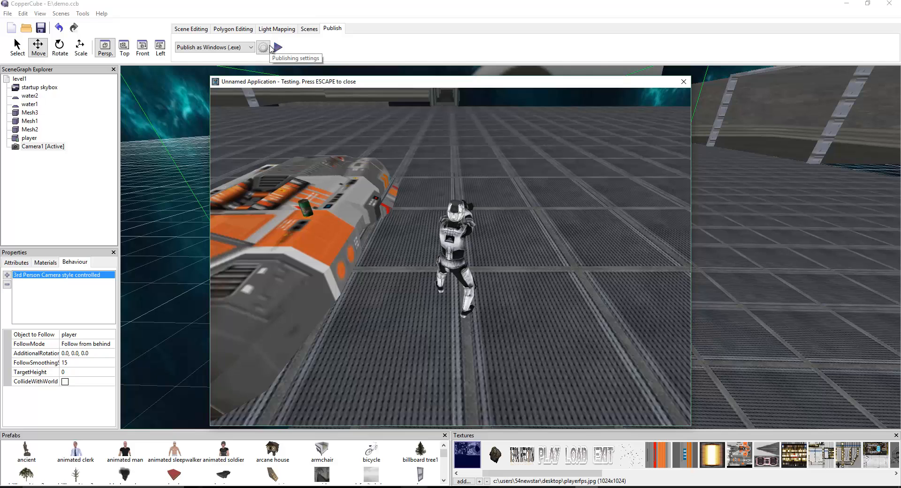
pyautogui.click(684, 81)
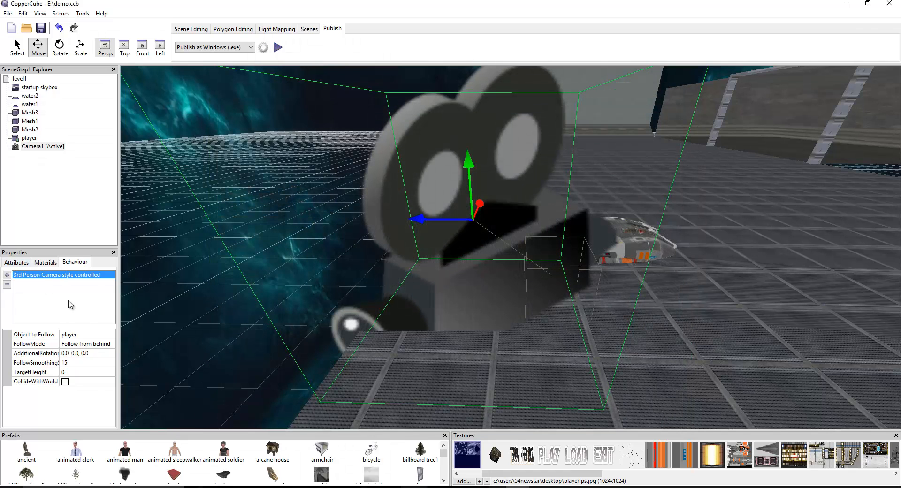
# - Set Camera1's UpVector to 0.0, 10.0, 0.0 and check its effect in a test run
pyautogui.click(13, 263)
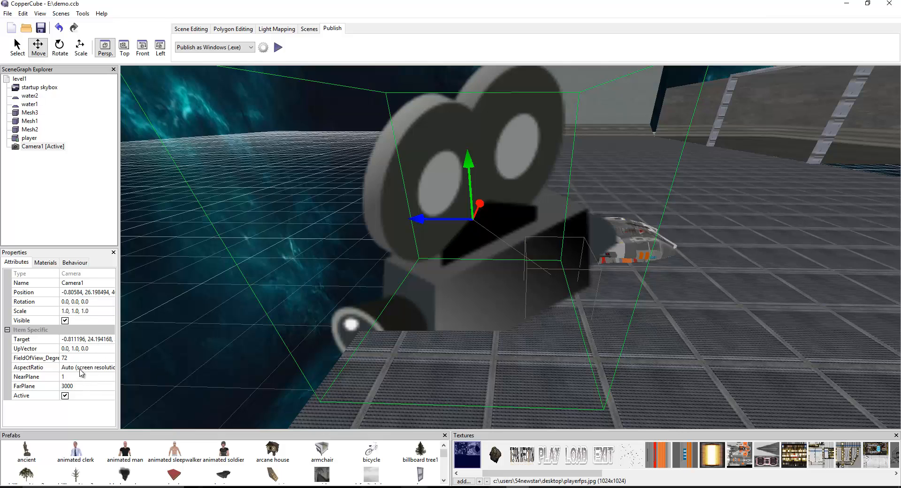
pyautogui.click(73, 349)
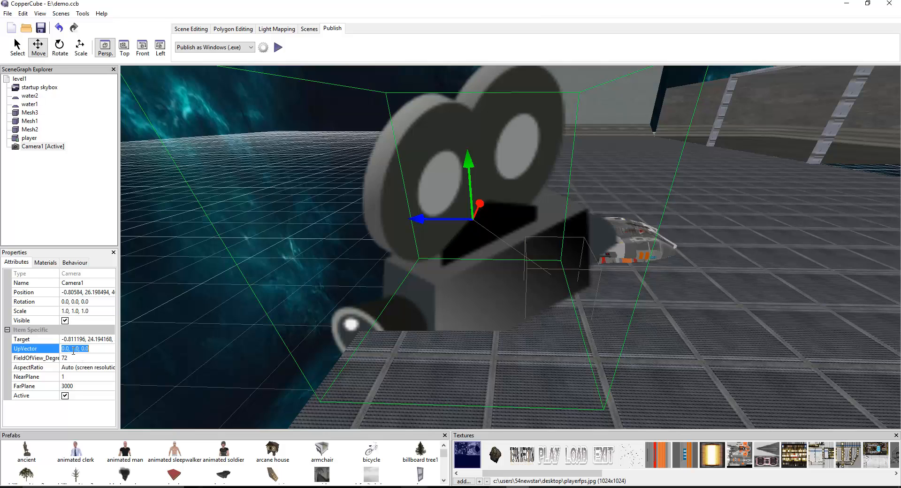
pyautogui.click(73, 350)
pyautogui.press('Return')
pyautogui.click(89, 354)
pyautogui.click(279, 49)
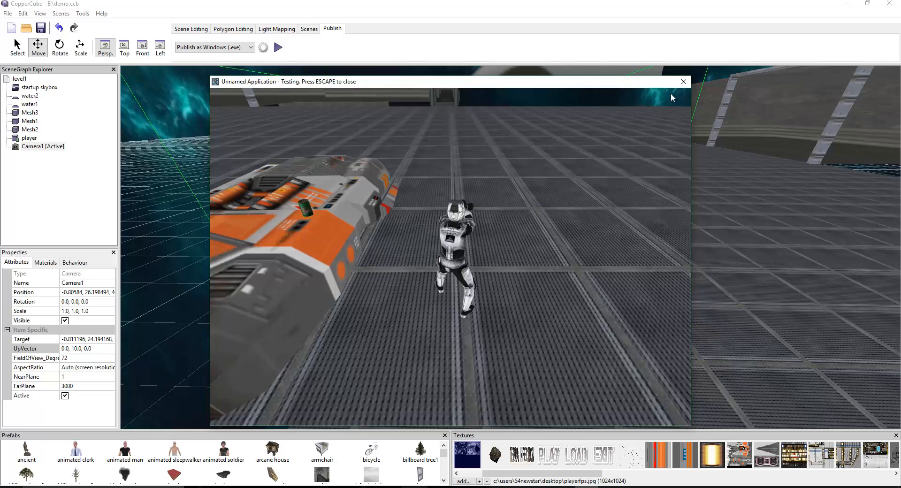
pyautogui.press('Escape')
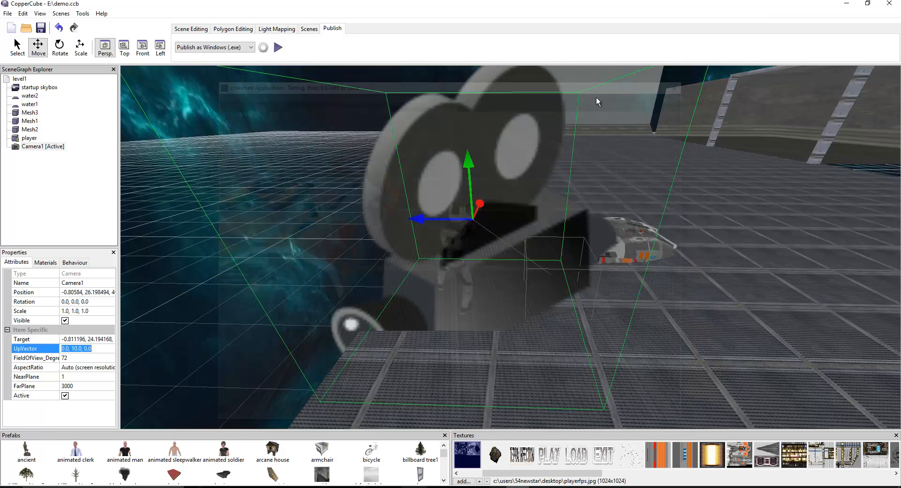
# - Set the TargetHeight of Camera1's 3rd person camera behaviour to 1 and test-run the game
pyautogui.click(74, 263)
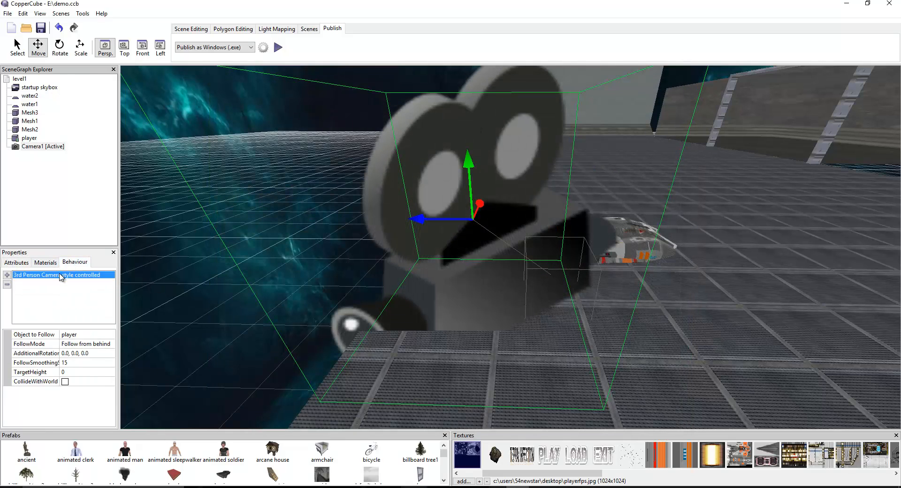
pyautogui.click(73, 372)
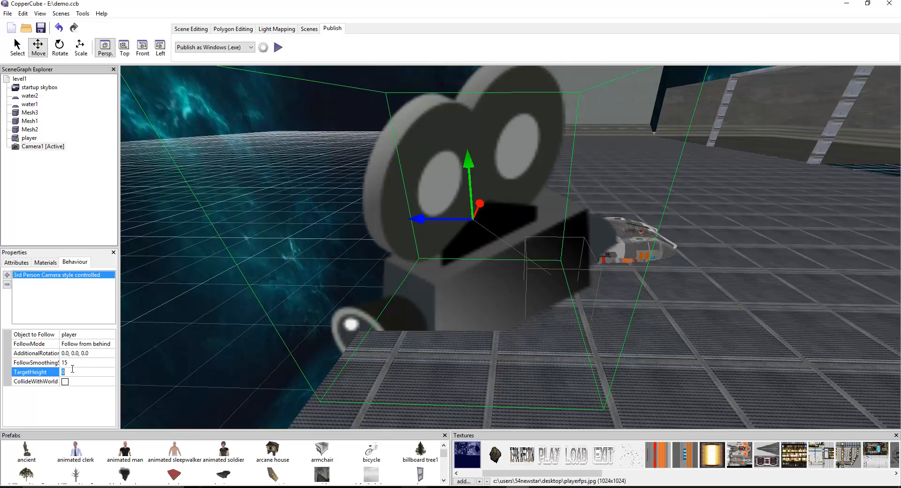
pyautogui.press('BackSpace')
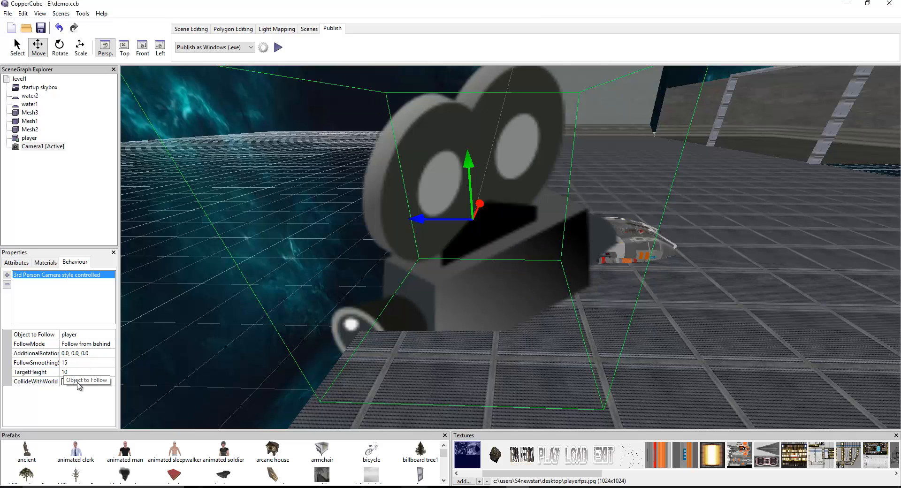
pyautogui.click(63, 373)
pyautogui.write('1')
pyautogui.press('Return')
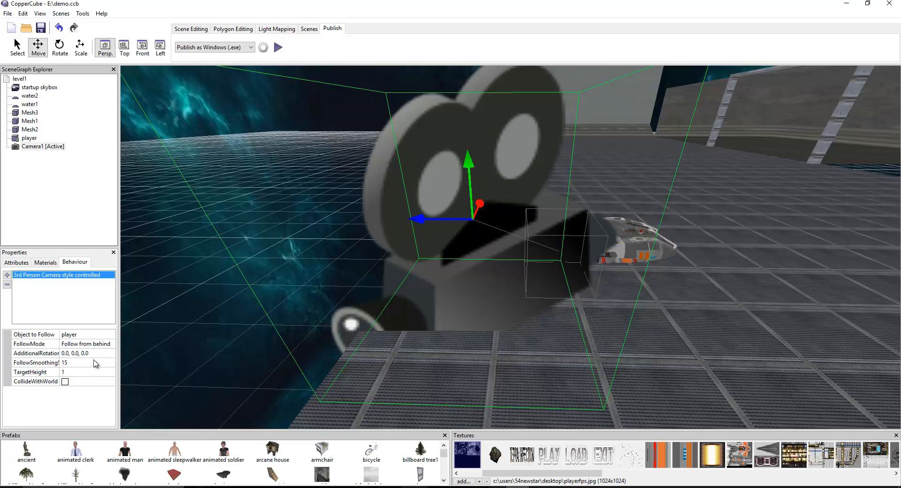
pyautogui.click(279, 48)
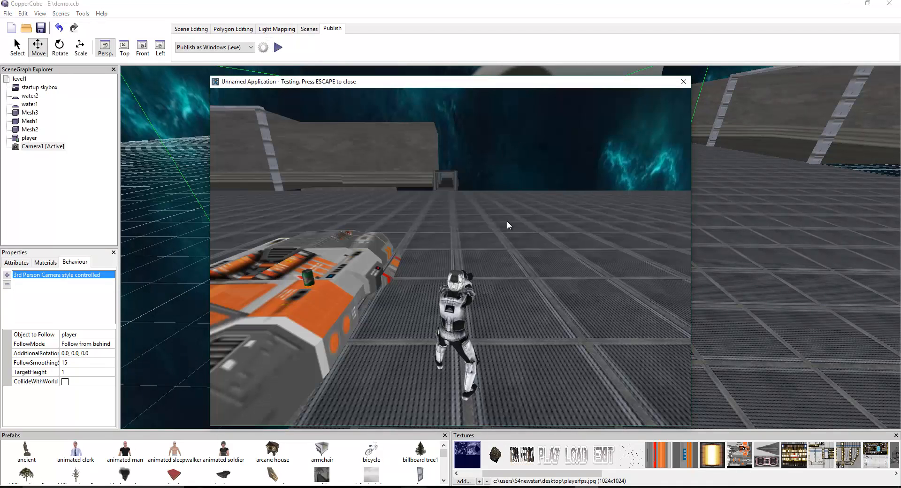
pyautogui.click(683, 82)
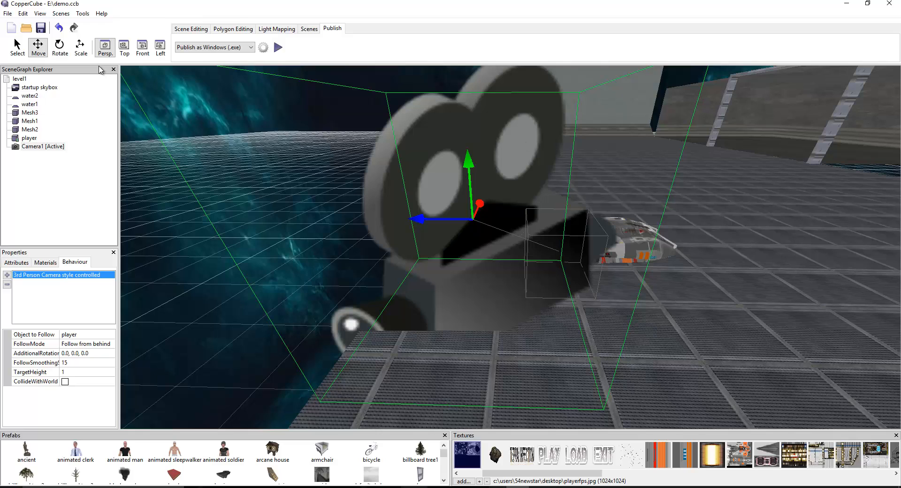
# - Add a Game Actor with Health behaviour to the player object and set its mode to This is the Player
pyautogui.click(30, 139)
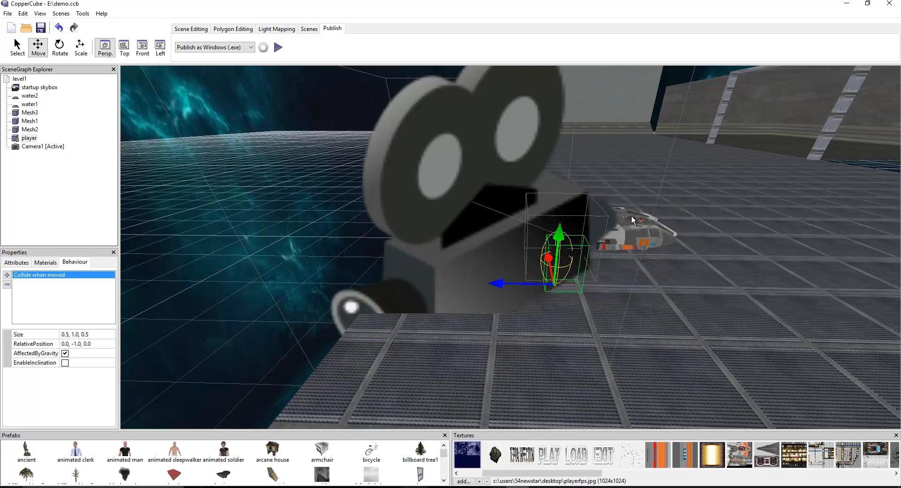
pyautogui.scroll(3, 630, 216)
pyautogui.scroll(4, 593, 212)
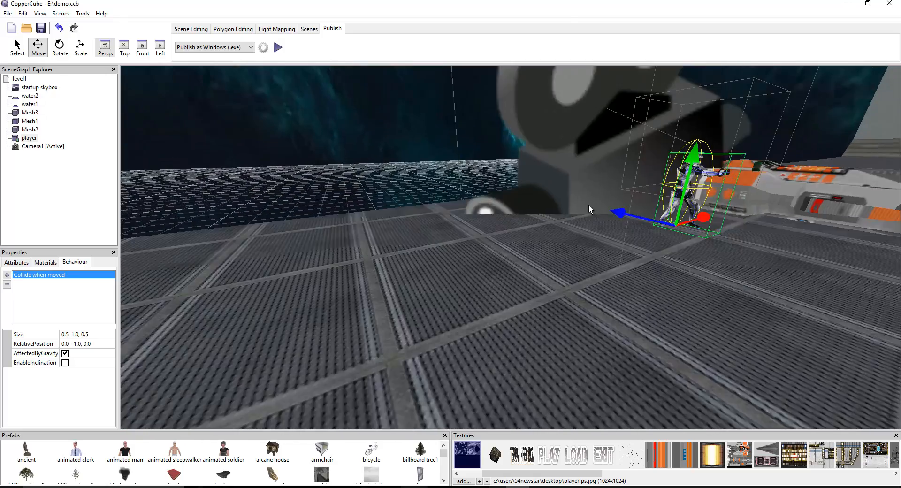
pyautogui.scroll(-4, 589, 205)
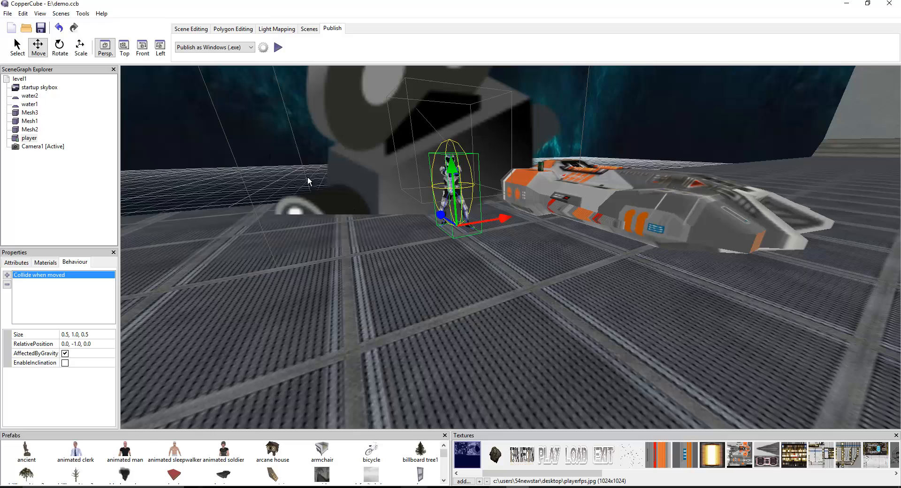
pyautogui.click(8, 277)
pyautogui.moveTo(70, 358)
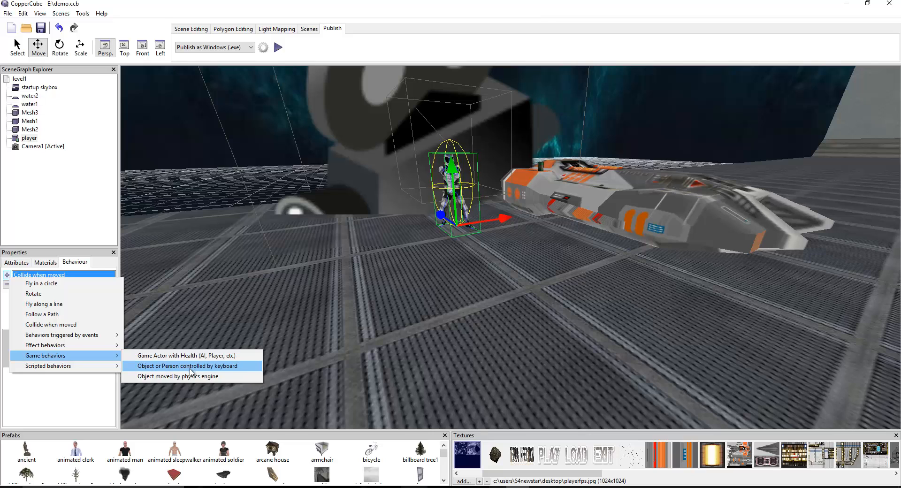
pyautogui.click(203, 358)
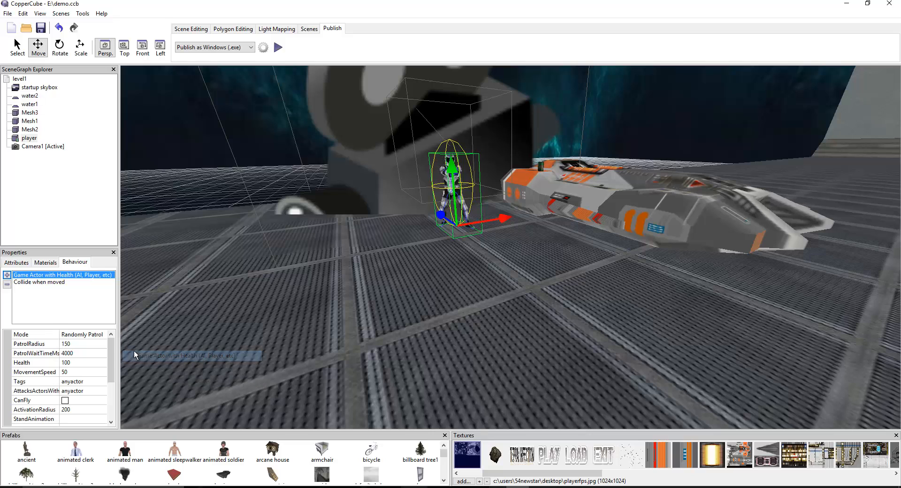
pyautogui.click(101, 334)
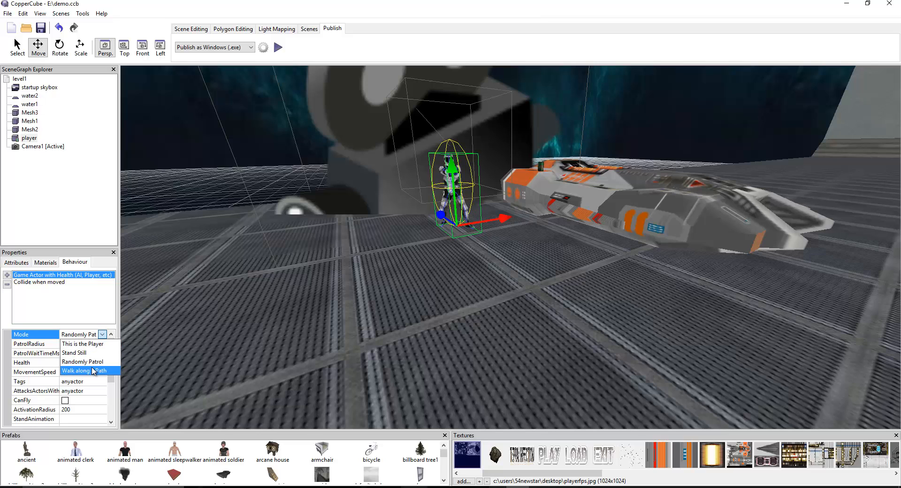
pyautogui.click(96, 344)
# - Set the game actor's StandAnimation to idle and WalkAnimation to walk, and test-run the game
pyautogui.moveTo(110, 355); pyautogui.dragTo(109, 373)
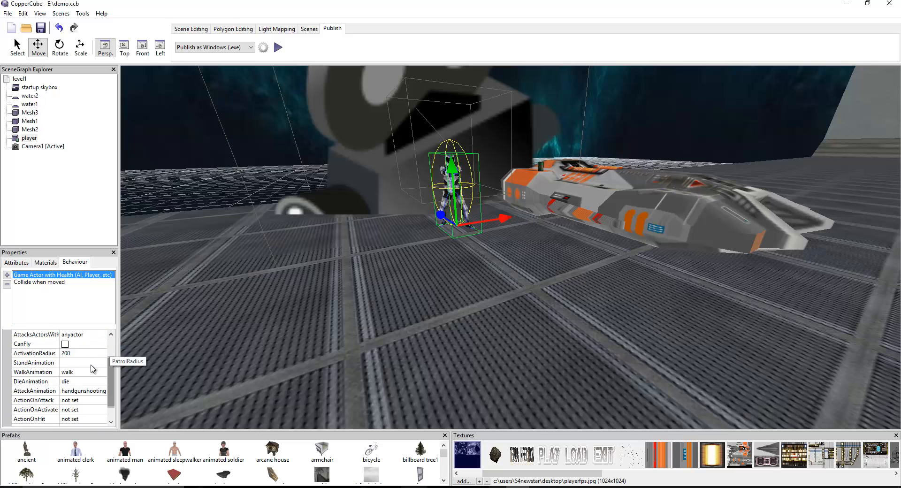
pyautogui.click(87, 368)
pyautogui.click(87, 368)
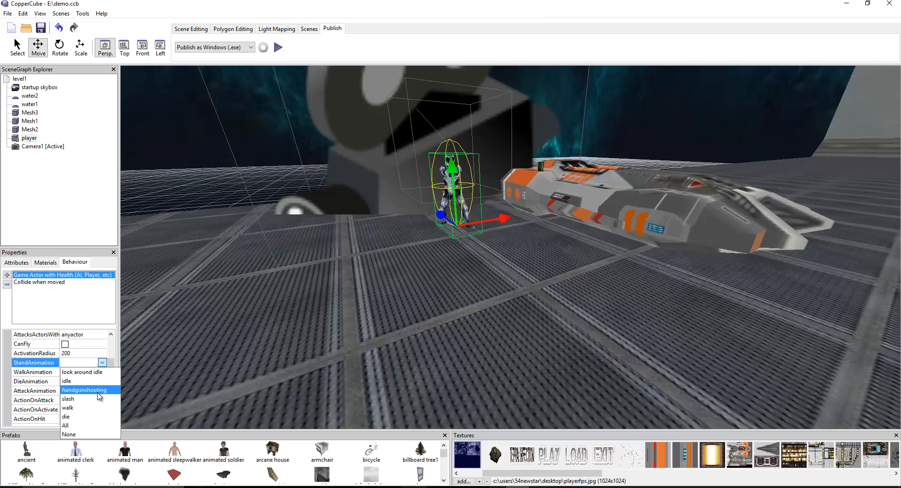
pyautogui.click(98, 383)
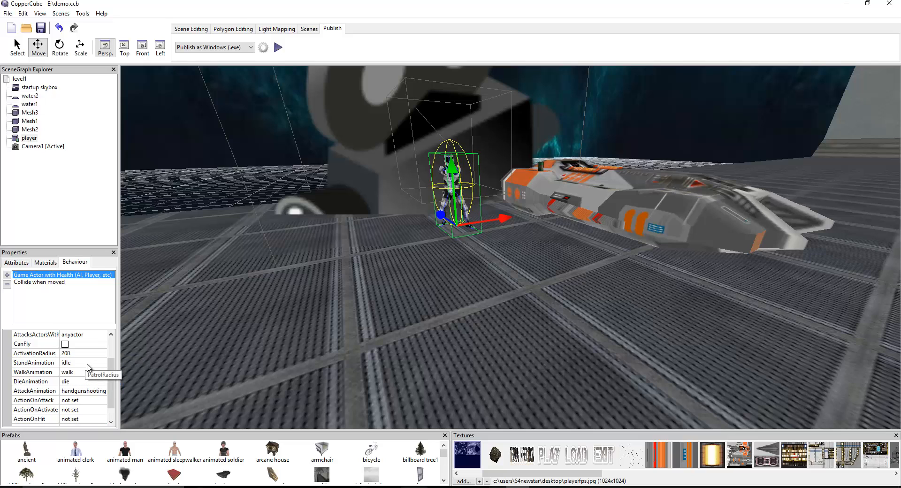
pyautogui.click(87, 372)
pyautogui.click(102, 372)
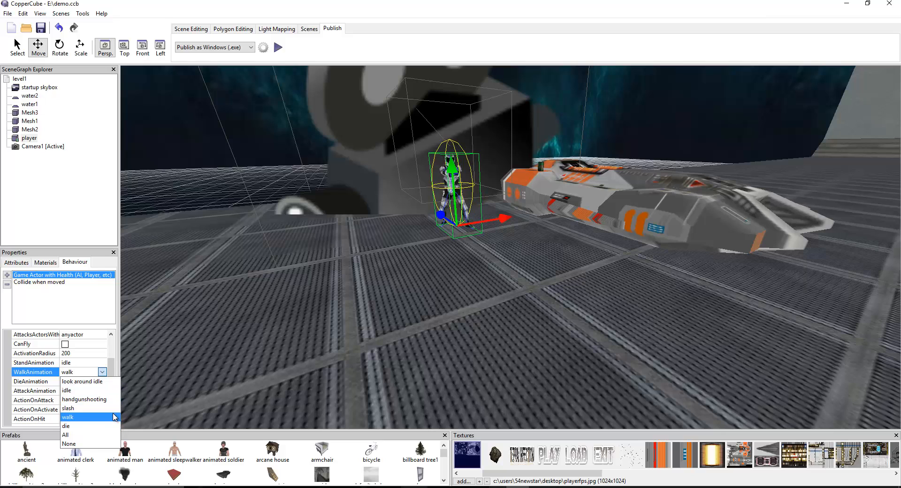
pyautogui.click(93, 417)
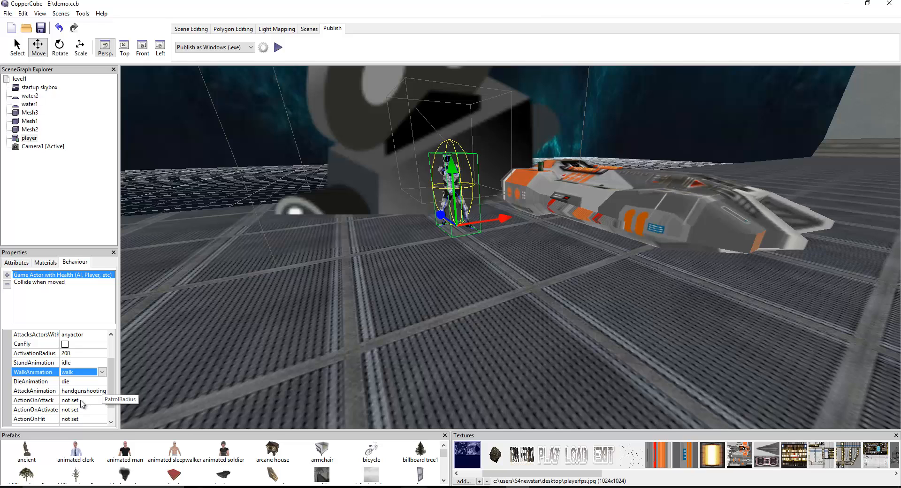
pyautogui.scroll(-1, 115, 406)
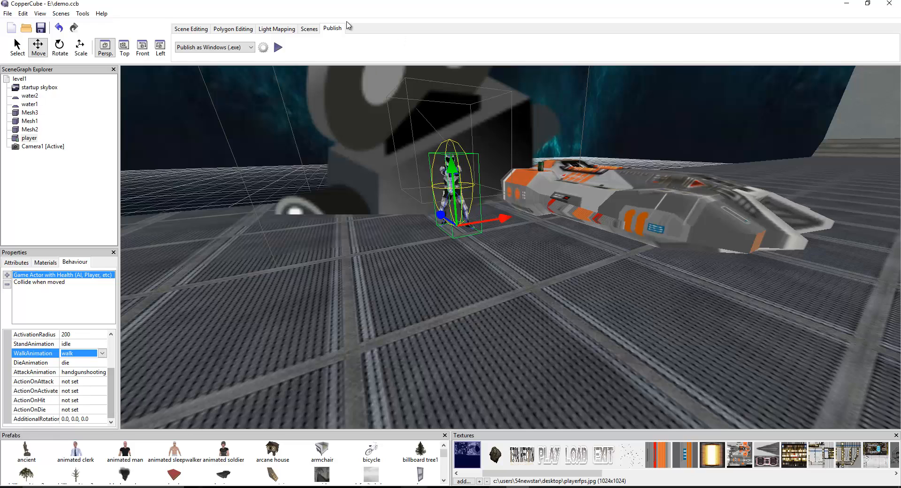
pyautogui.click(278, 47)
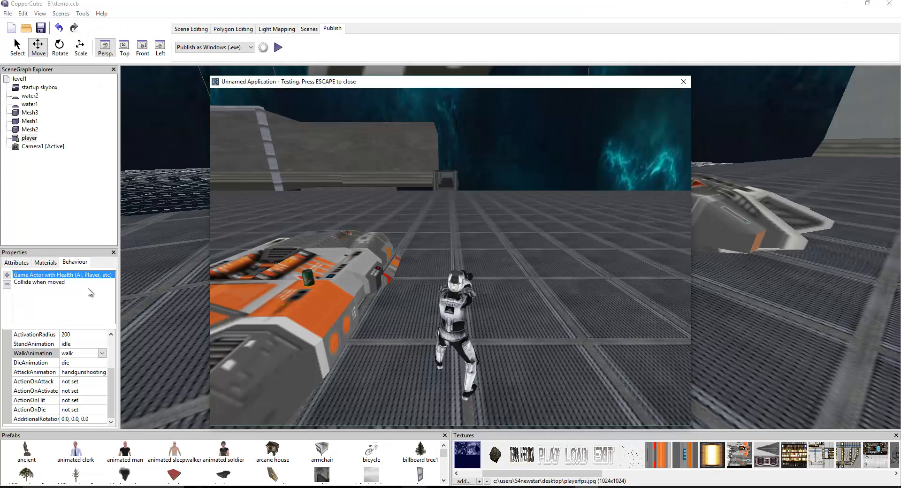
pyautogui.click(685, 82)
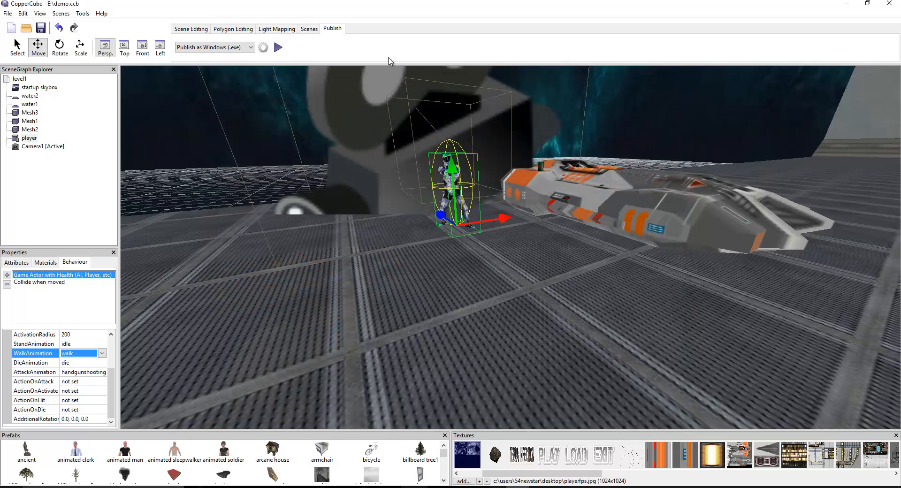
# - Add an Object or Person controlled by keyboard behaviour to the player with idle as its StandAnimation
pyautogui.click(7, 276)
pyautogui.moveTo(88, 359)
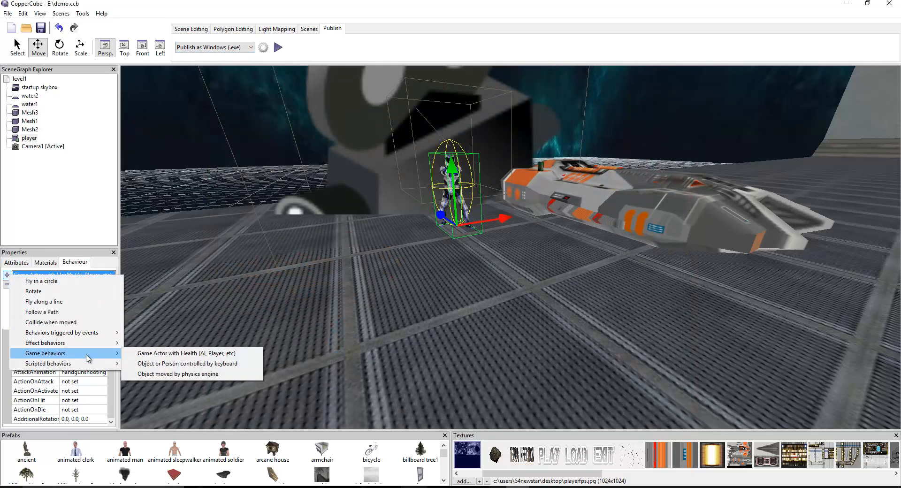
pyautogui.click(187, 364)
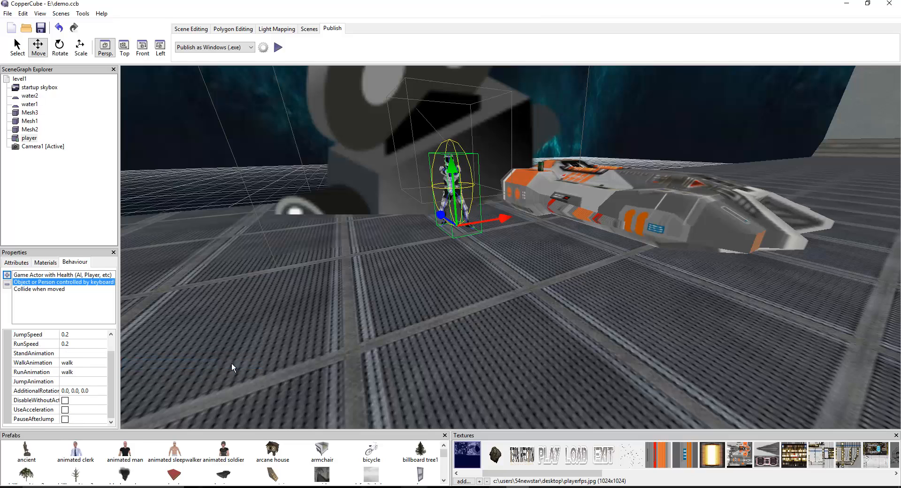
pyautogui.click(88, 354)
pyautogui.click(102, 353)
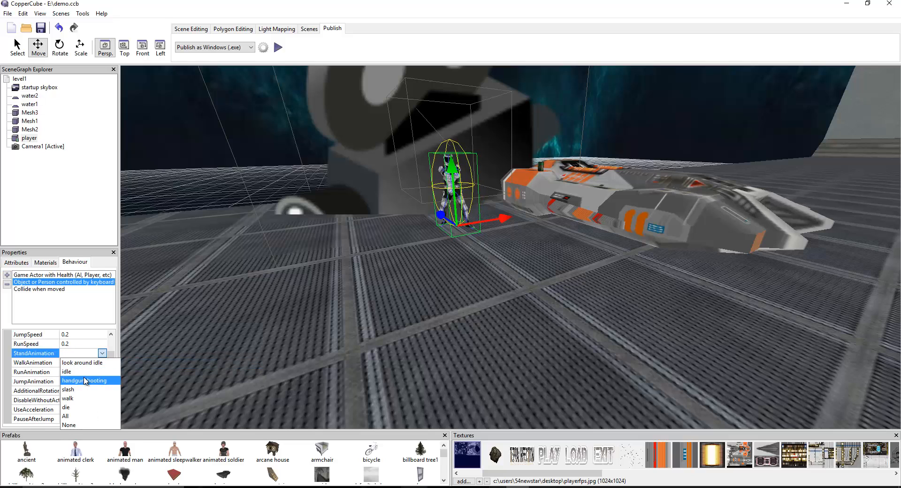
pyautogui.click(93, 372)
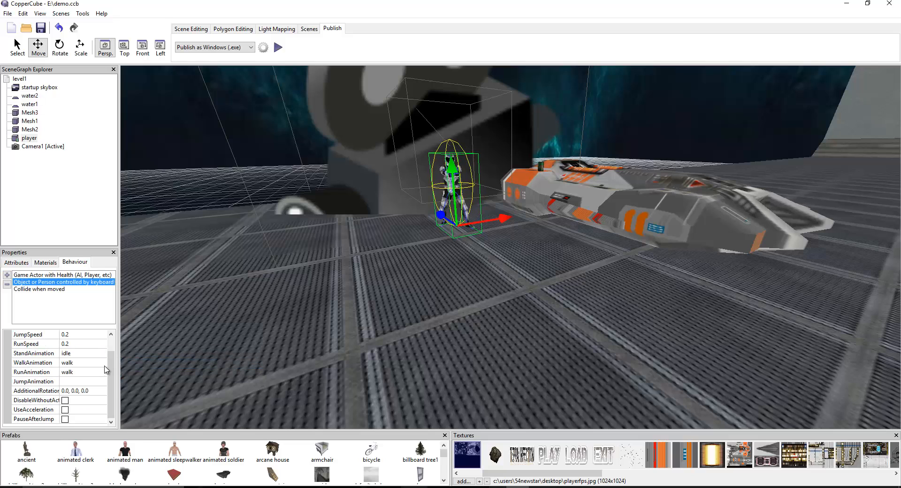
# - Set the JumpSpeed of the player's keyboard control behaviour to 0 and test the movement in a test run
pyautogui.click(75, 382)
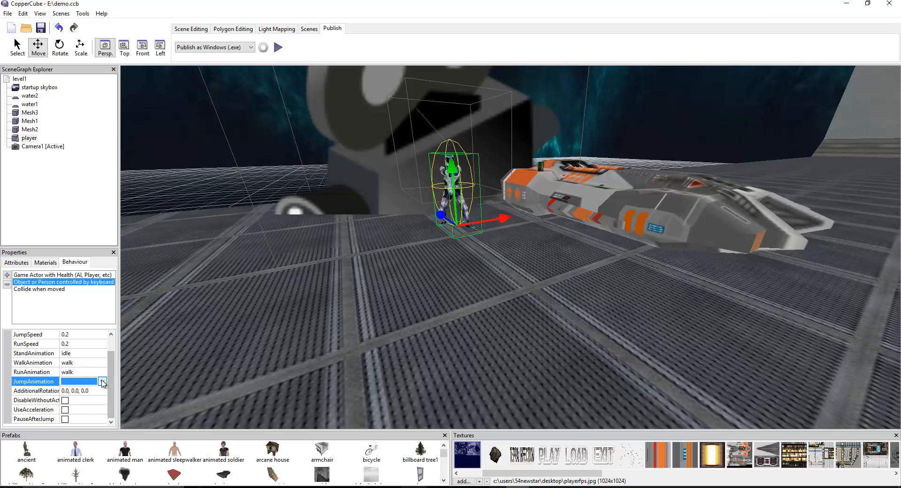
pyautogui.scroll(2, 114, 386)
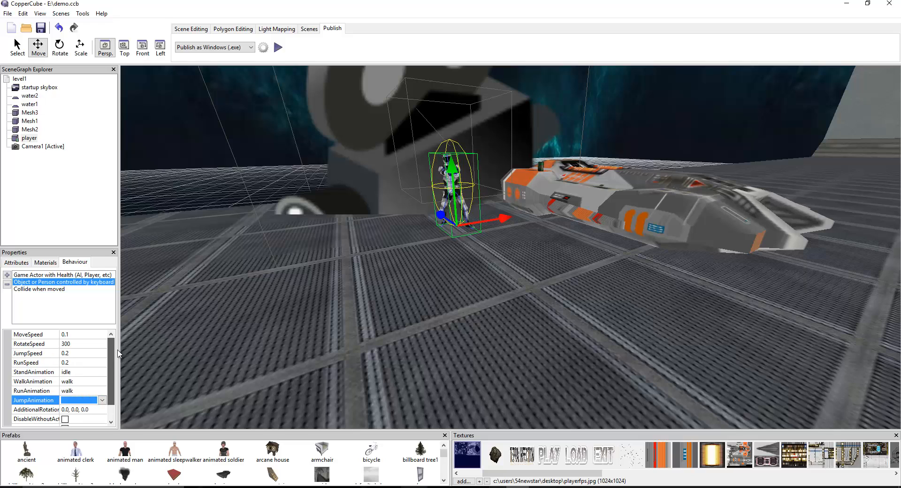
pyautogui.click(77, 353)
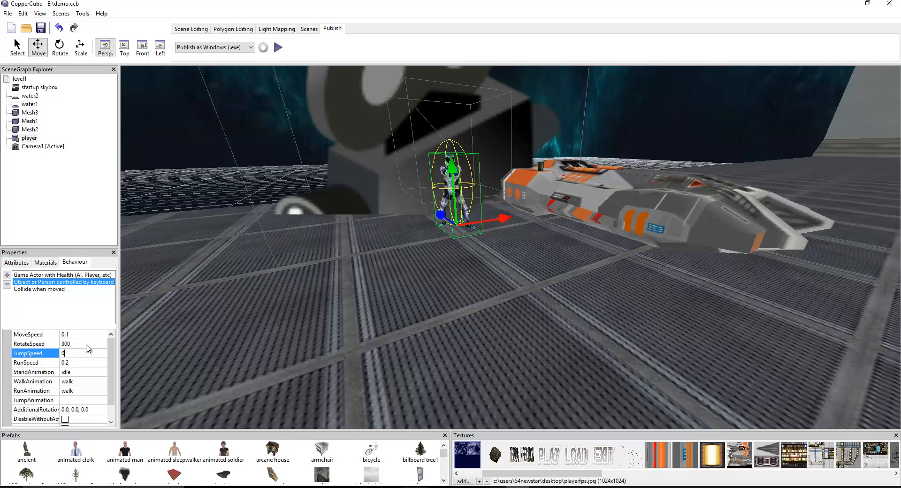
pyautogui.press('Return')
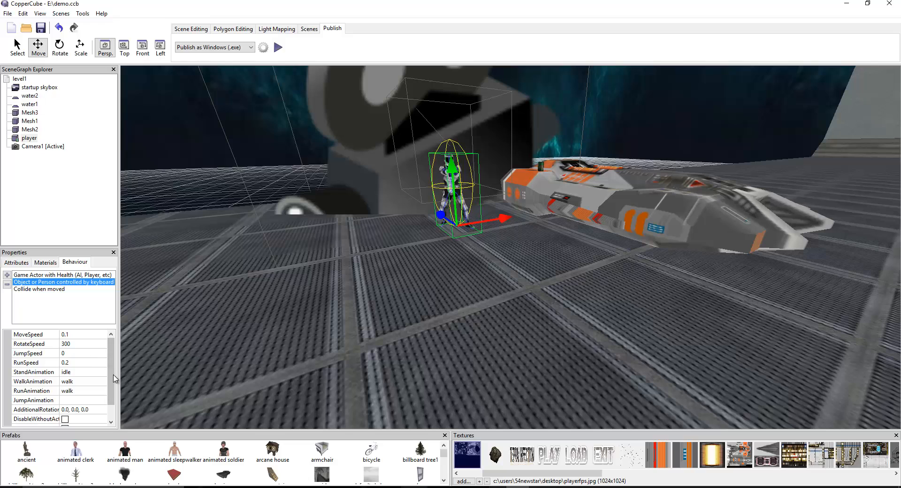
pyautogui.moveTo(114, 378); pyautogui.dragTo(115, 413)
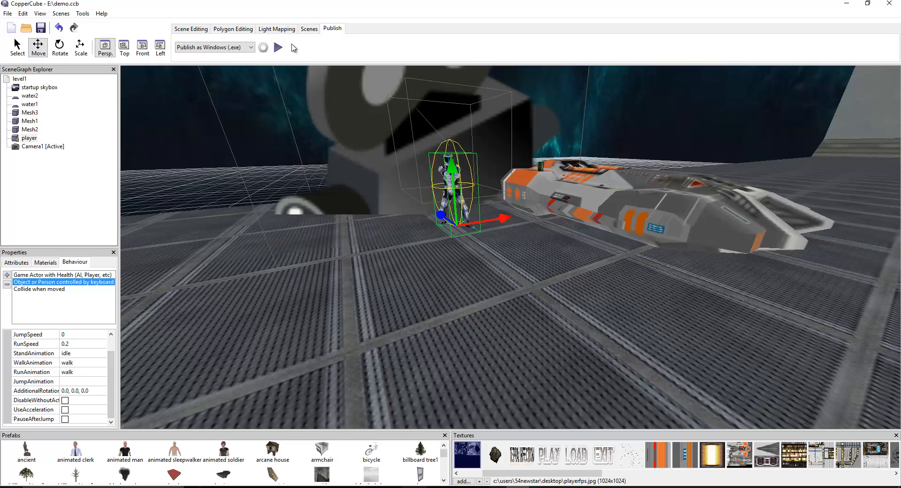
pyautogui.click(278, 48)
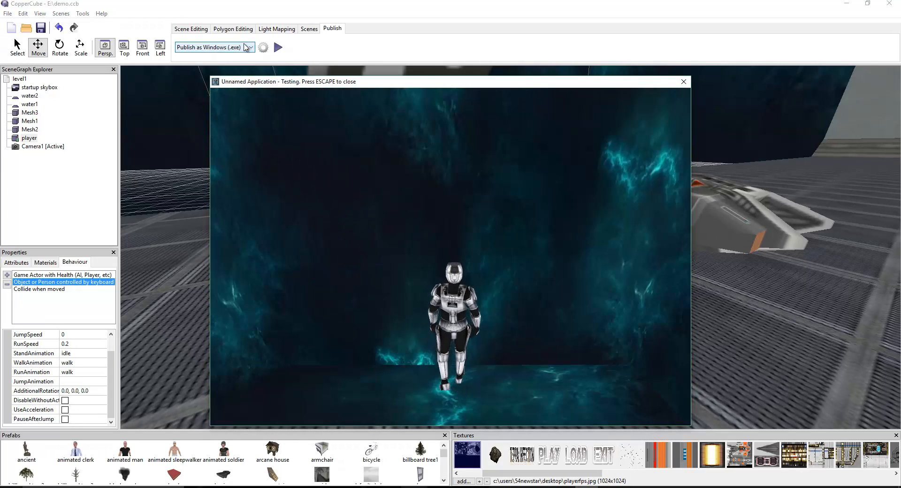
pyautogui.press('Escape')
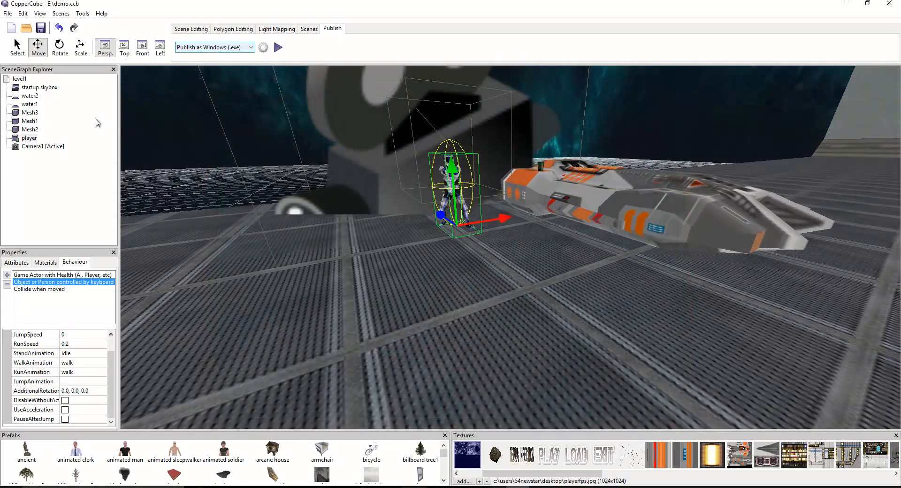
# - Set both MoveSpeed and RunSpeed of the player's keyboard control behaviour to 0.0000001
pyautogui.click(80, 344)
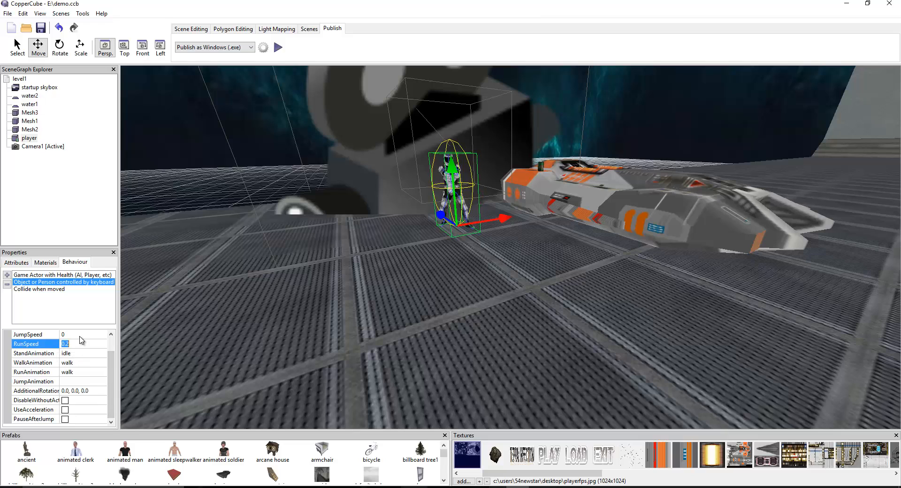
pyautogui.scroll(1, 82, 340)
pyautogui.click(76, 334)
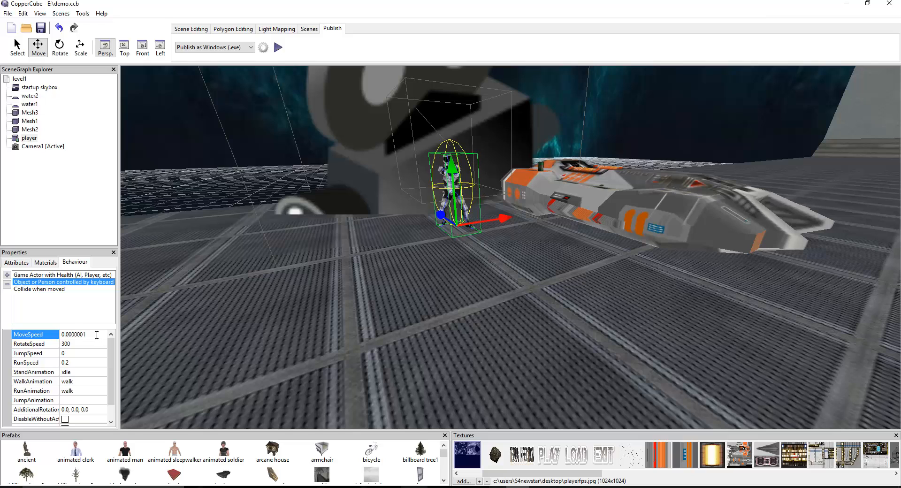
pyautogui.click(72, 362)
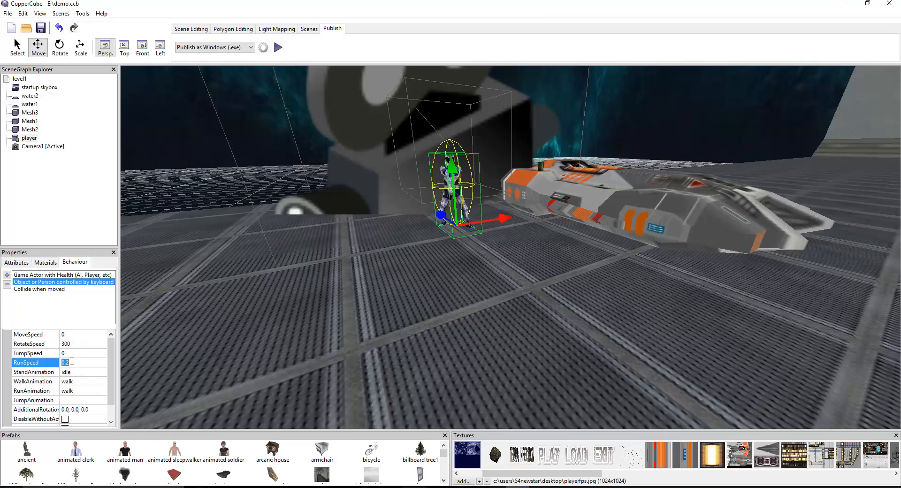
pyautogui.write('0000001')
pyautogui.press('Return')
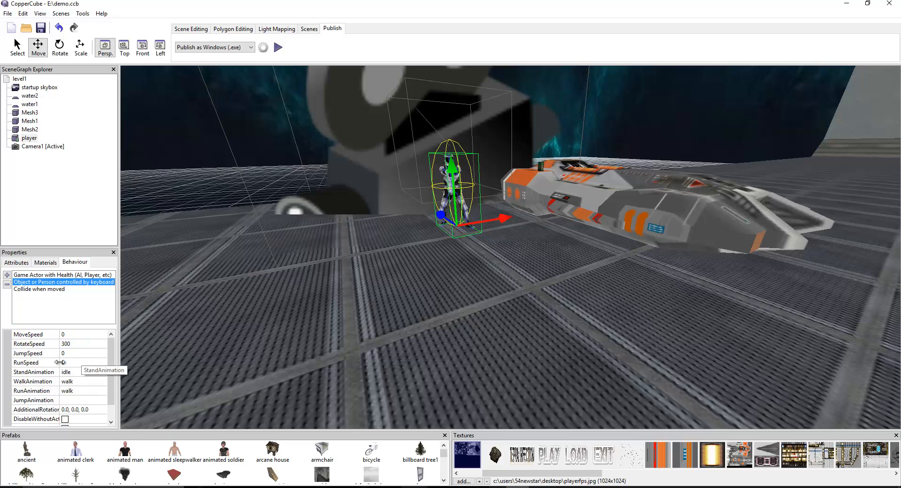
# - Set the MoveSpeed of the player's keyboard control behaviour to 0.02, test-running the game before and after the change
pyautogui.click(277, 47)
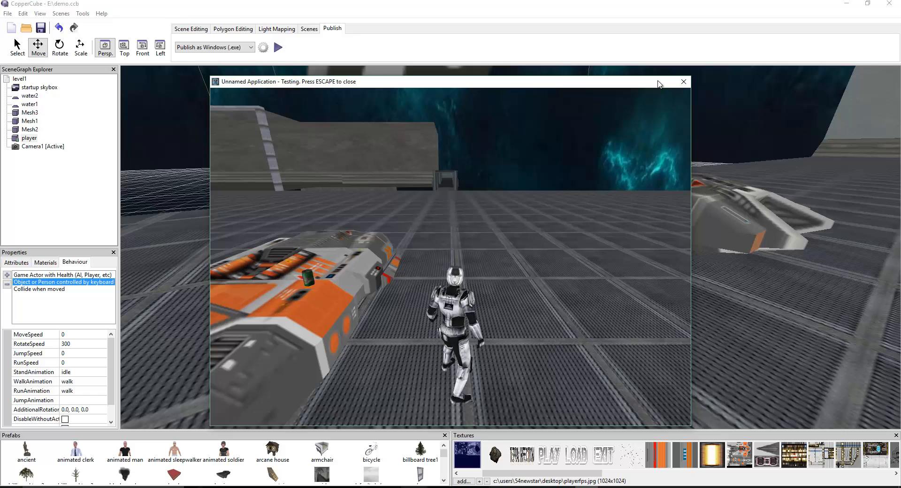
pyautogui.click(684, 82)
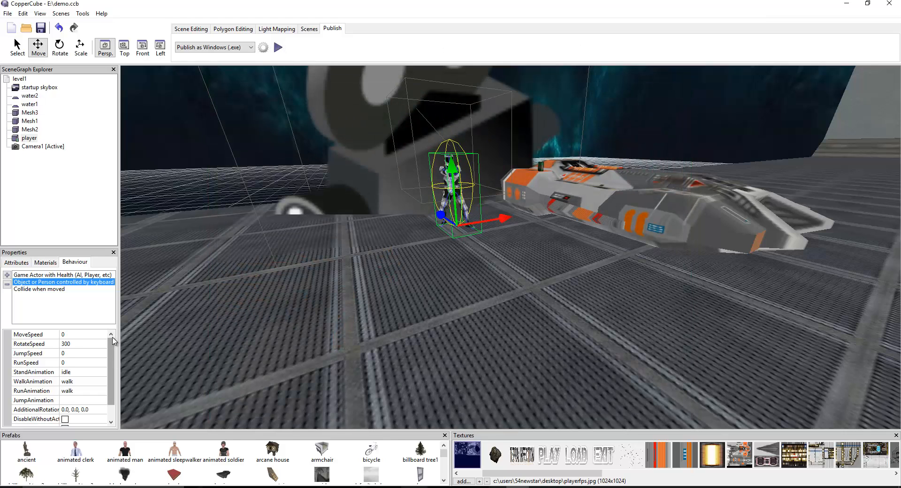
pyautogui.click(70, 335)
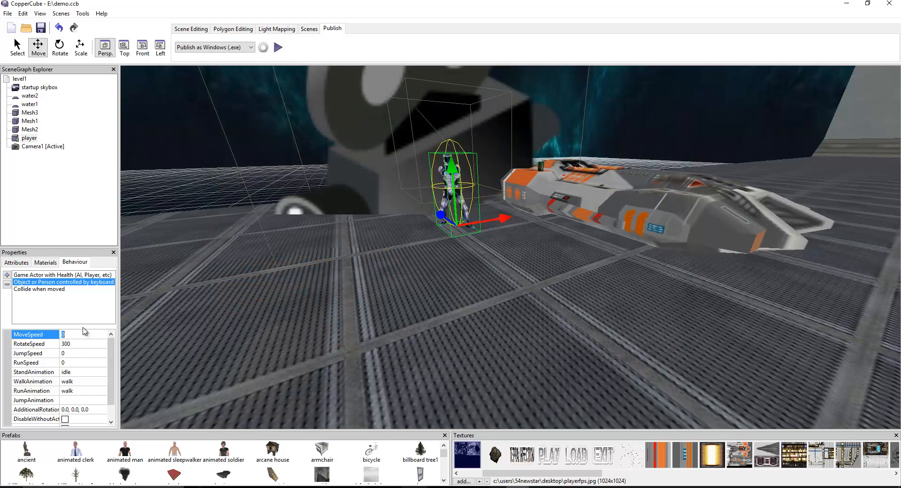
pyautogui.write('.')
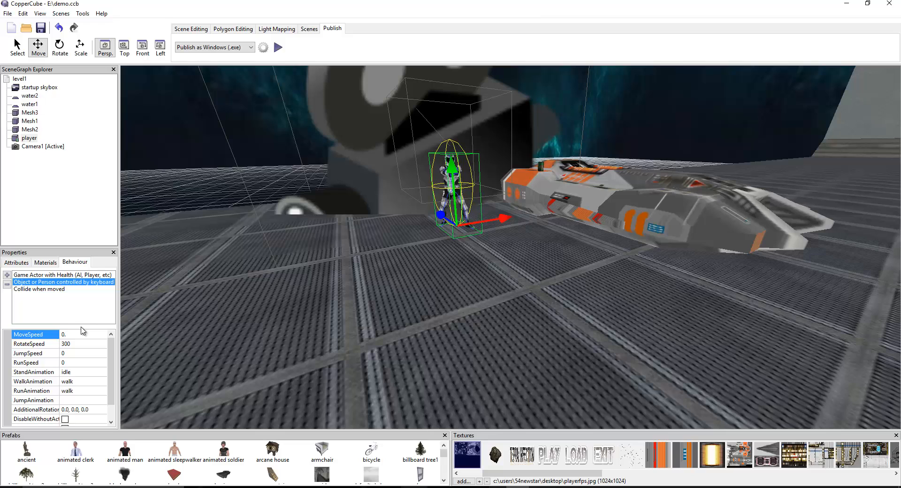
pyautogui.write('0')
pyautogui.write('2')
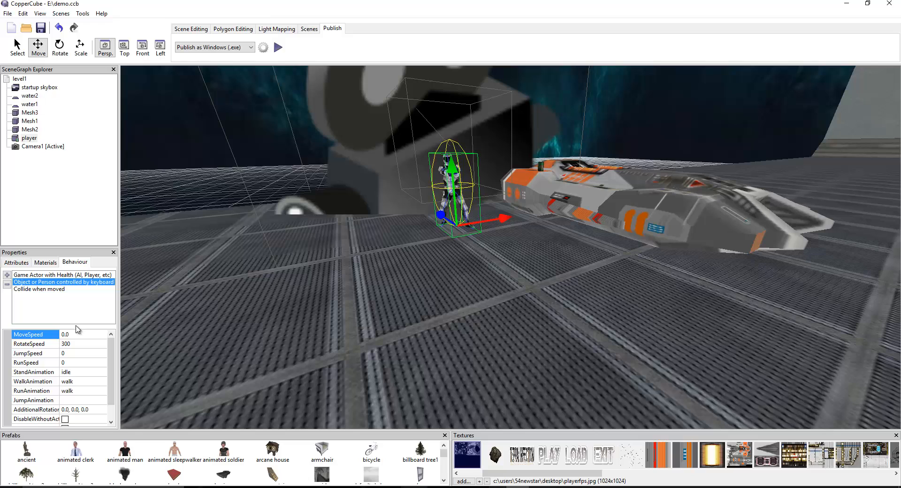
pyautogui.click(278, 47)
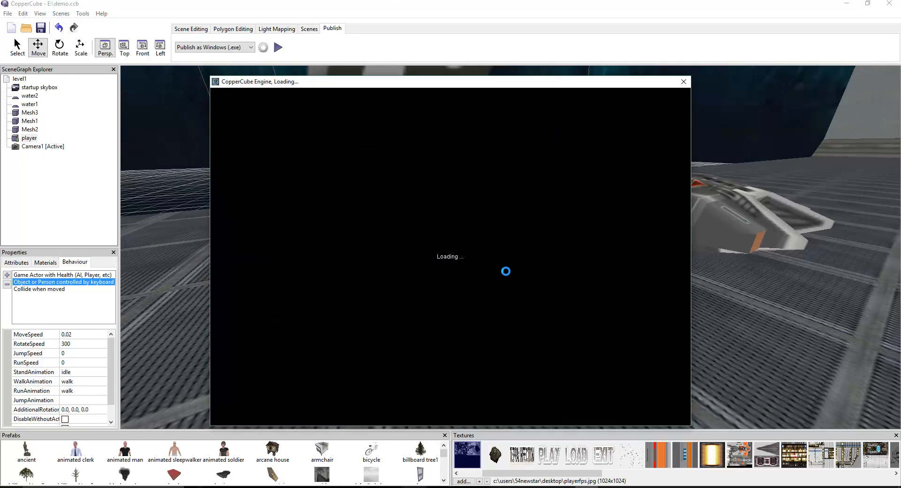
pyautogui.press('Up')
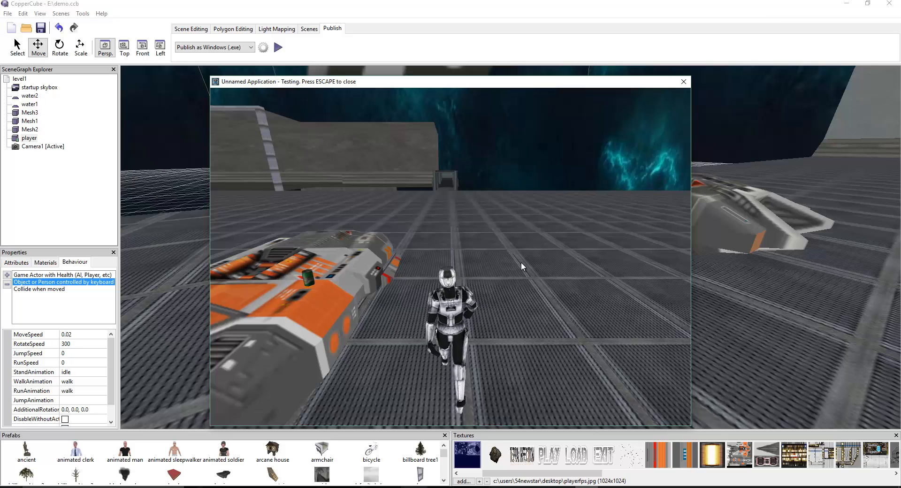
pyautogui.click(684, 81)
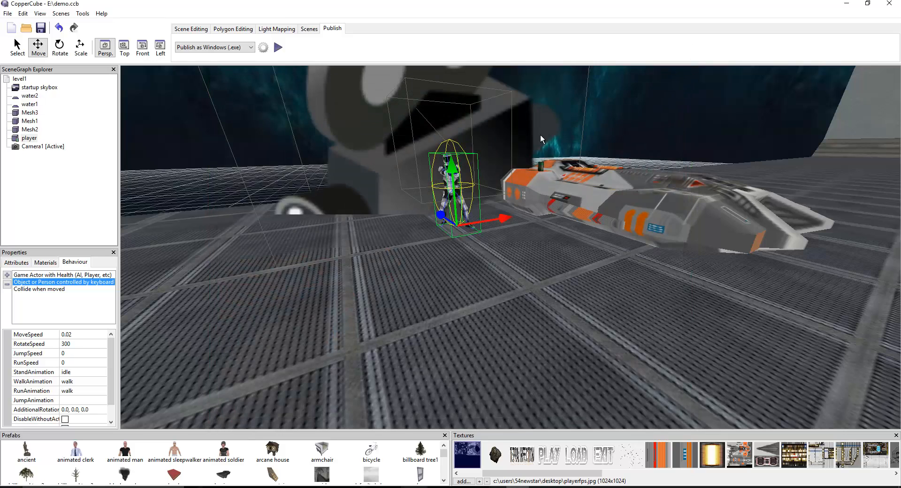
# - Raise the player slightly along its vertical axis above the floor and test-run the game
pyautogui.moveTo(451, 166); pyautogui.dragTo(451, 147)
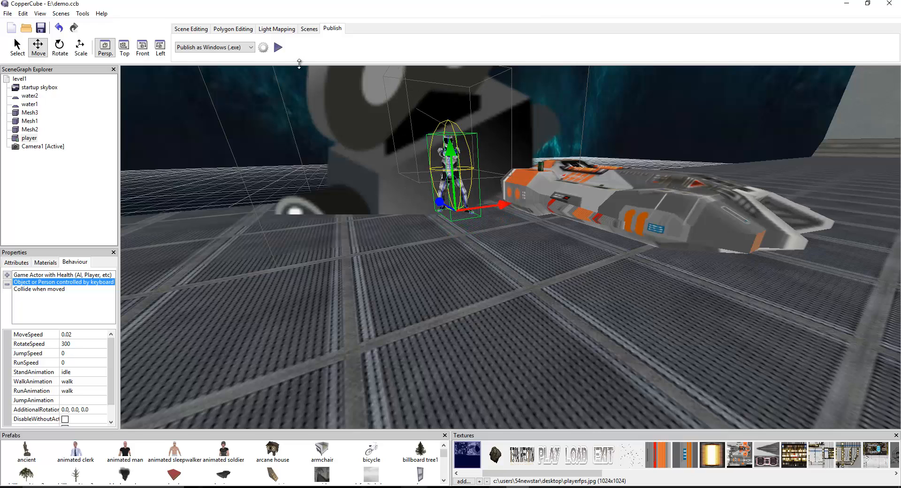
pyautogui.click(278, 48)
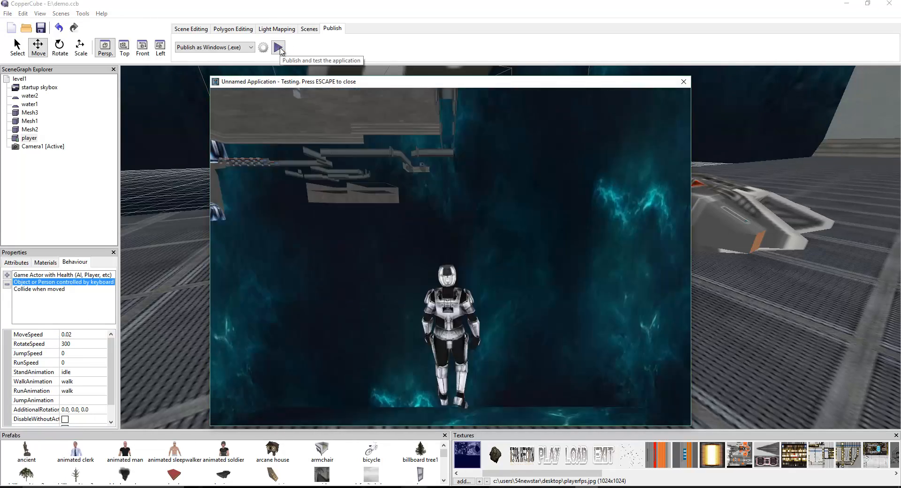
pyautogui.press('Escape')
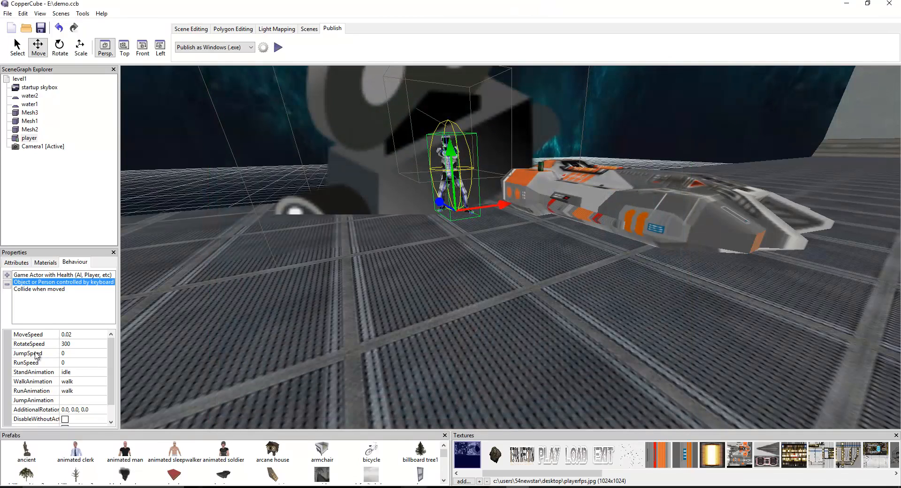
# - Make the player's MoveSpeed negative at -0.02 and check the forward walk in a test run
pyautogui.click(63, 334)
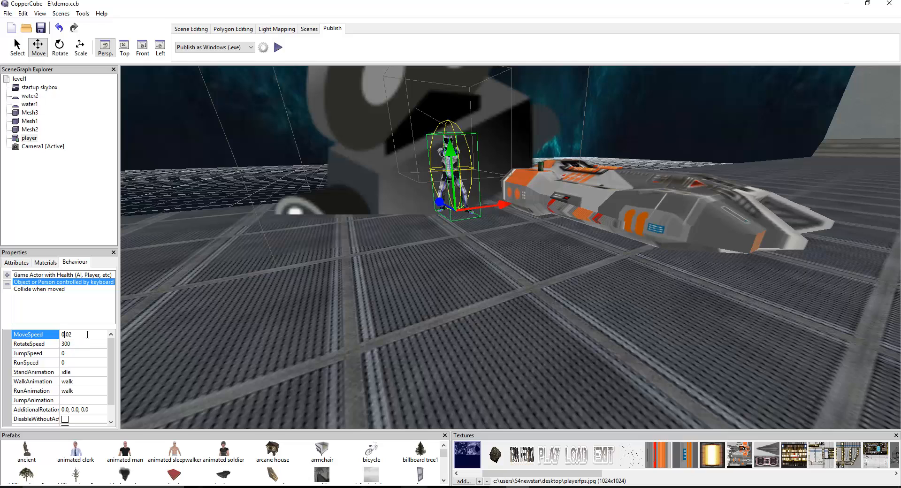
pyautogui.press('Left')
pyautogui.write('-')
pyautogui.click(277, 48)
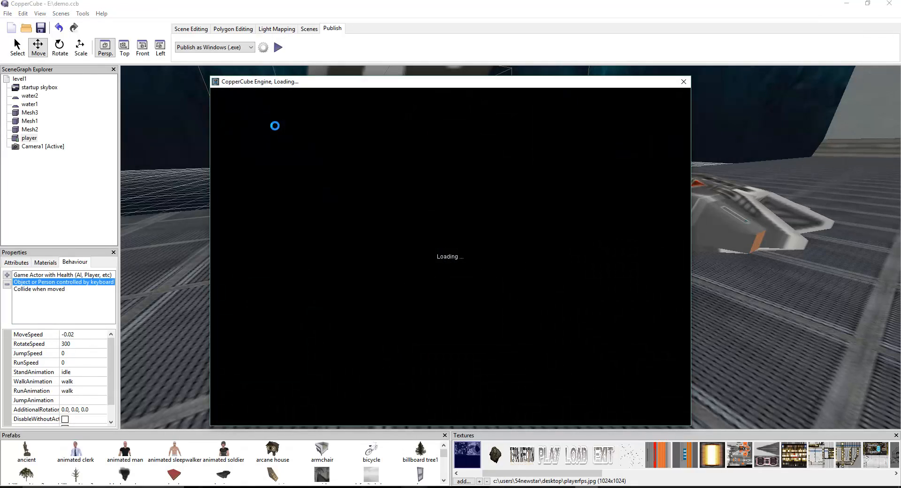
pyautogui.press('Up')
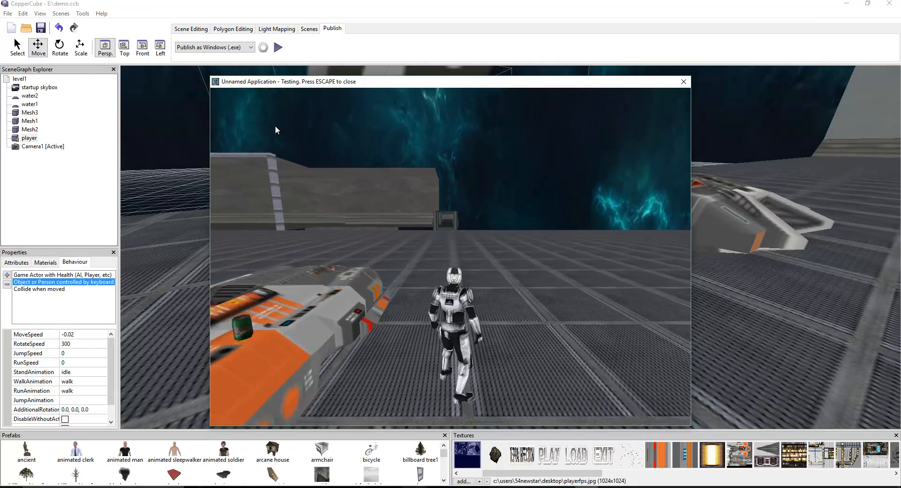
pyautogui.press('Escape')
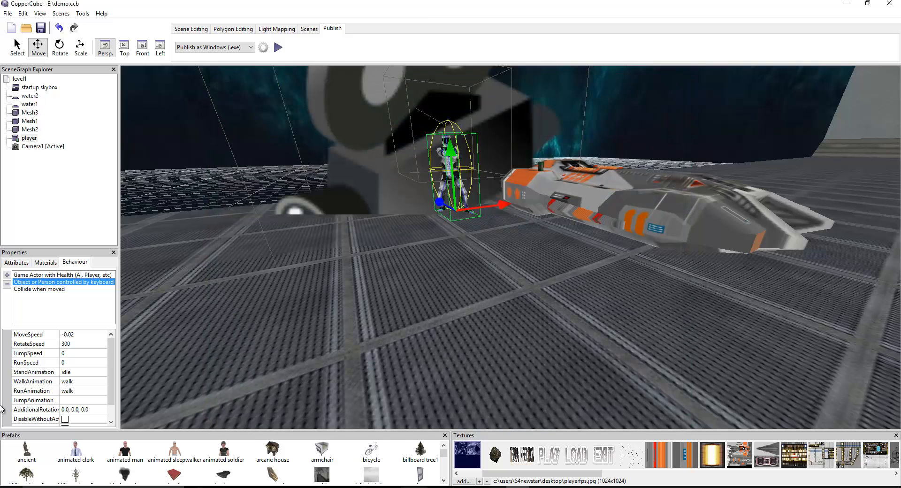
# - Set the player's MoveSpeed back to a positive 0.02 and test walking and turning in a test run
pyautogui.click(66, 334)
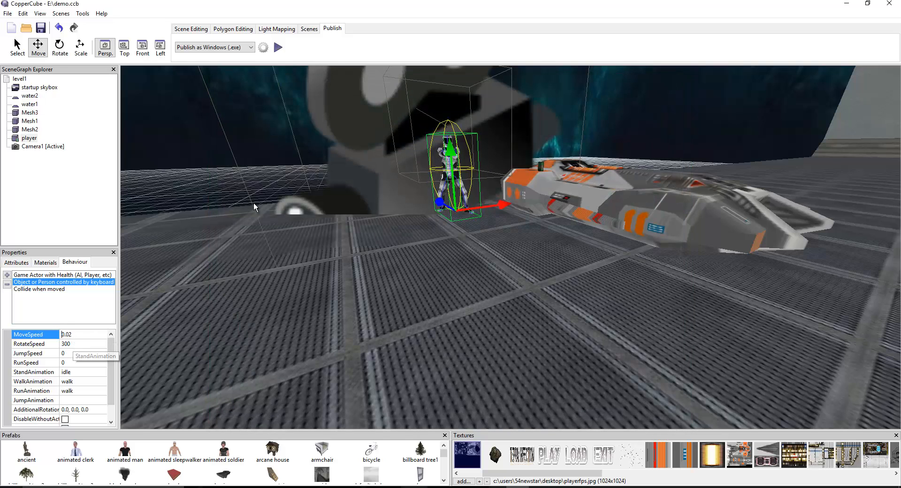
pyautogui.click(278, 47)
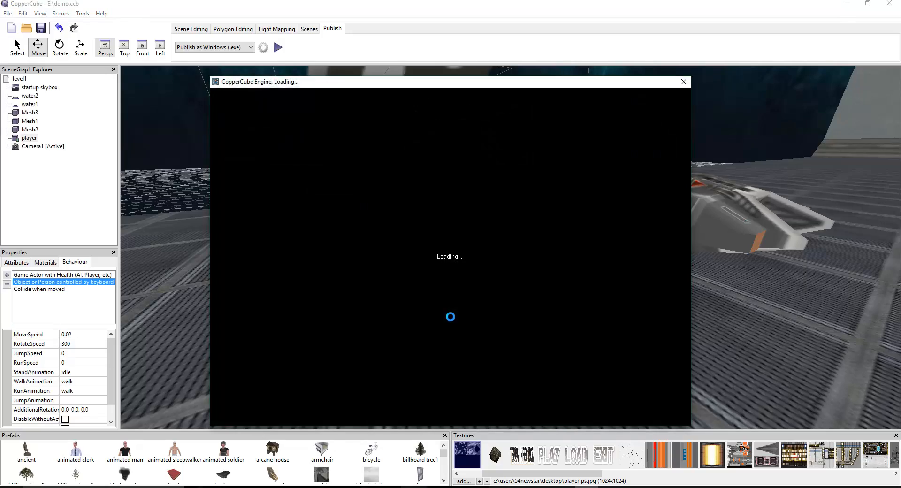
pyautogui.press('Up')
pyautogui.press('Left')
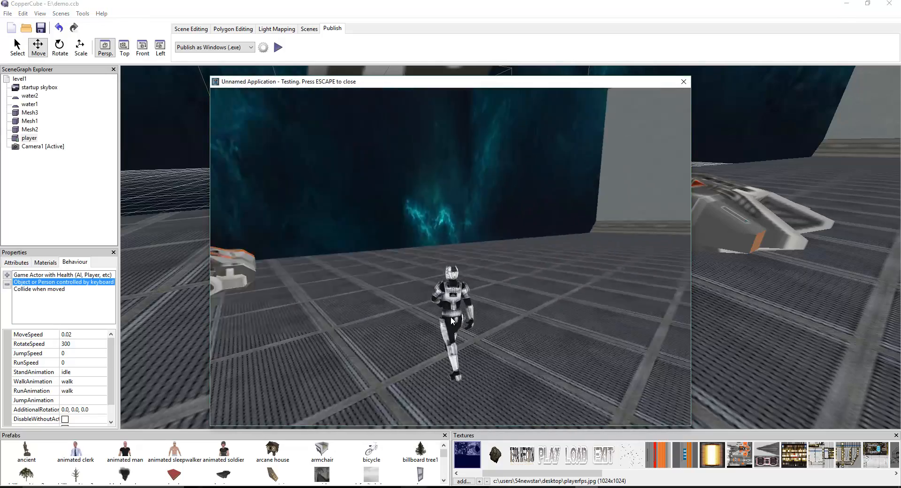
pyautogui.press('Right')
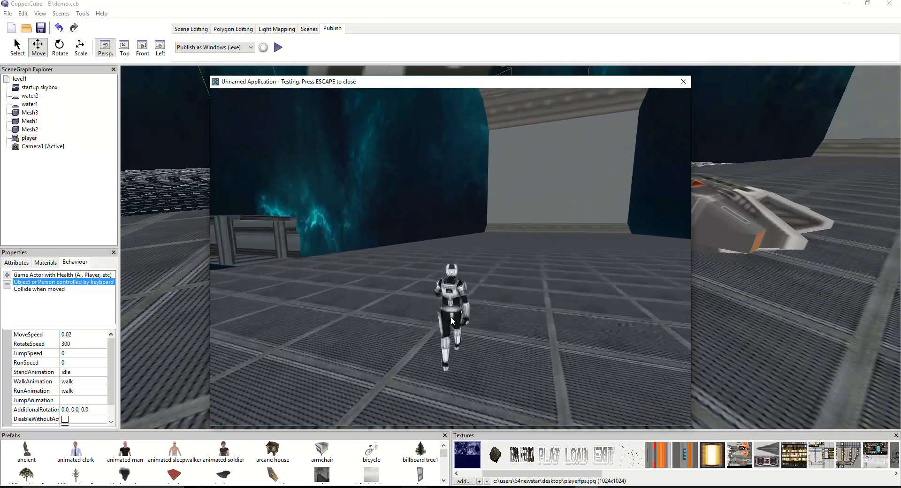
pyautogui.press('Left')
pyautogui.press('Escape')
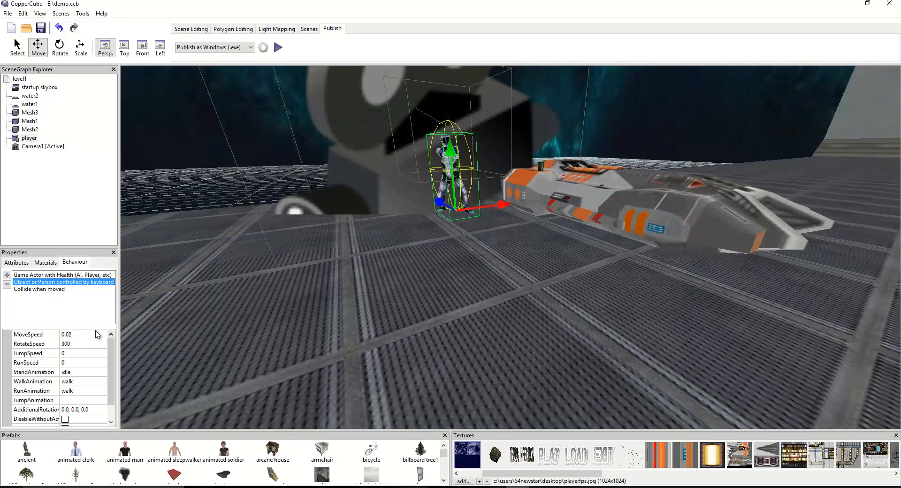
# - Set the player's MoveSpeed to 0.08 and try walking and turning in two test runs
pyautogui.click(97, 334)
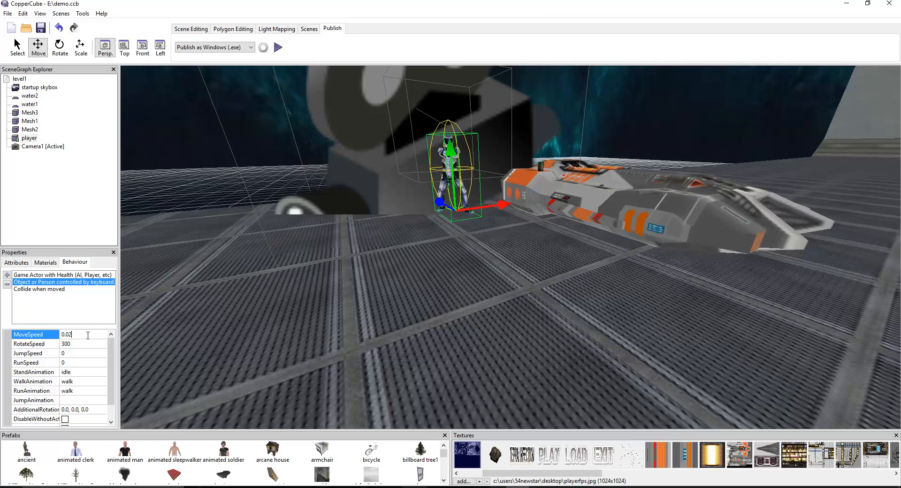
pyautogui.press('BackSpace')
pyautogui.write('8')
pyautogui.click(278, 47)
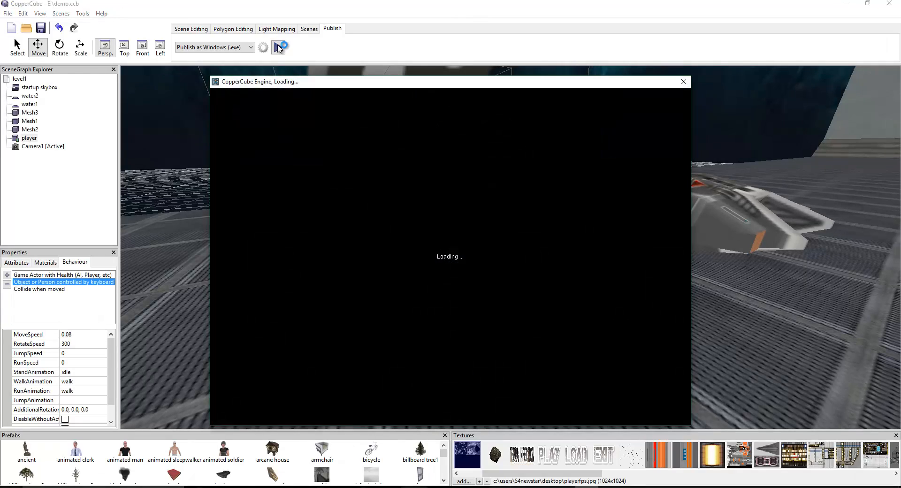
pyautogui.press('Right')
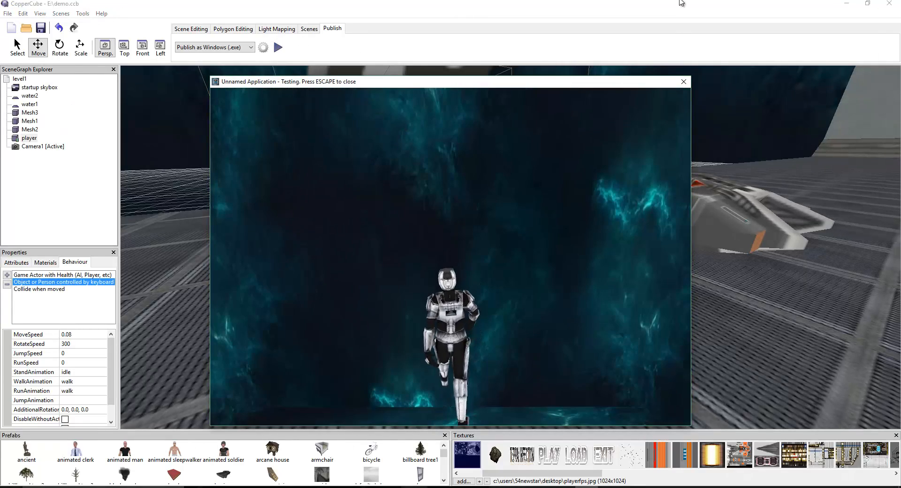
pyautogui.press('Escape')
pyautogui.click(278, 47)
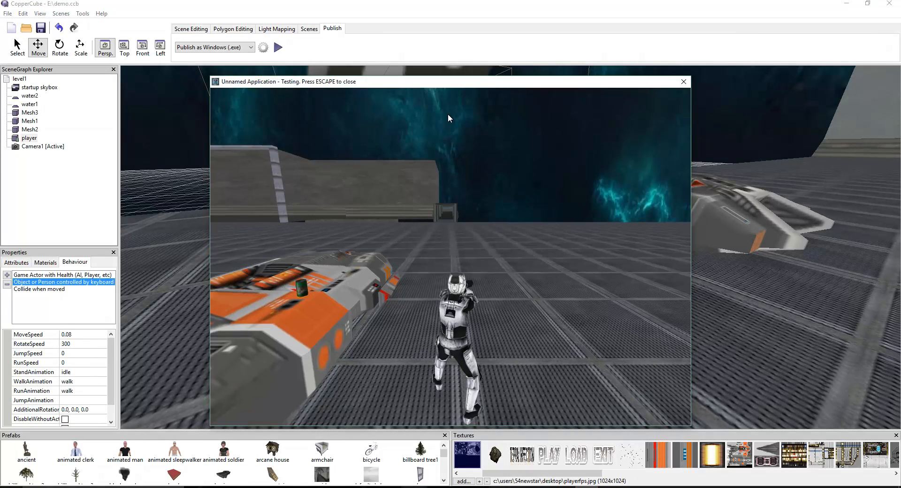
pyautogui.press('Left')
pyautogui.press('Up')
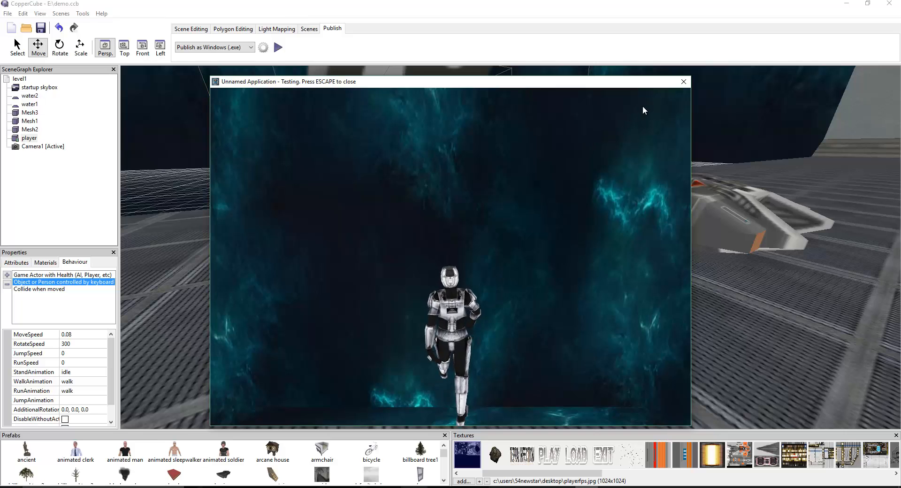
pyautogui.click(684, 81)
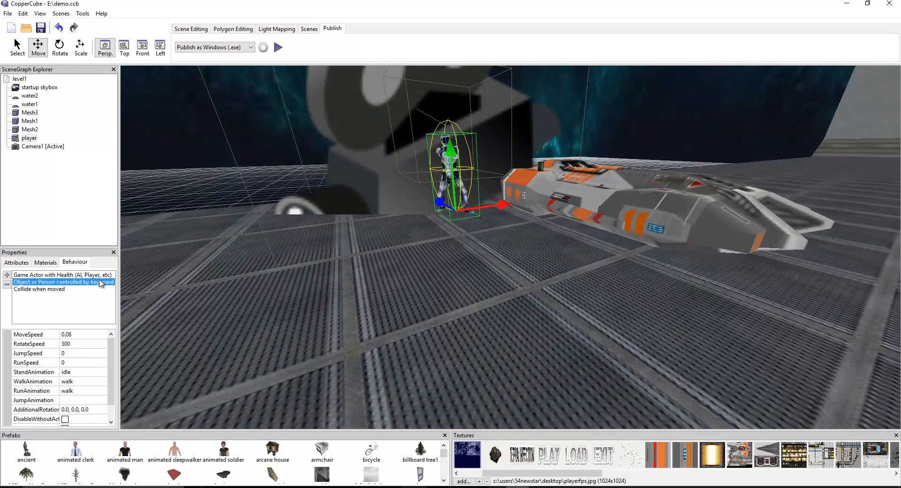
# - Set the player's MoveSpeed to 0.01 and test-run the game
pyautogui.click(105, 334)
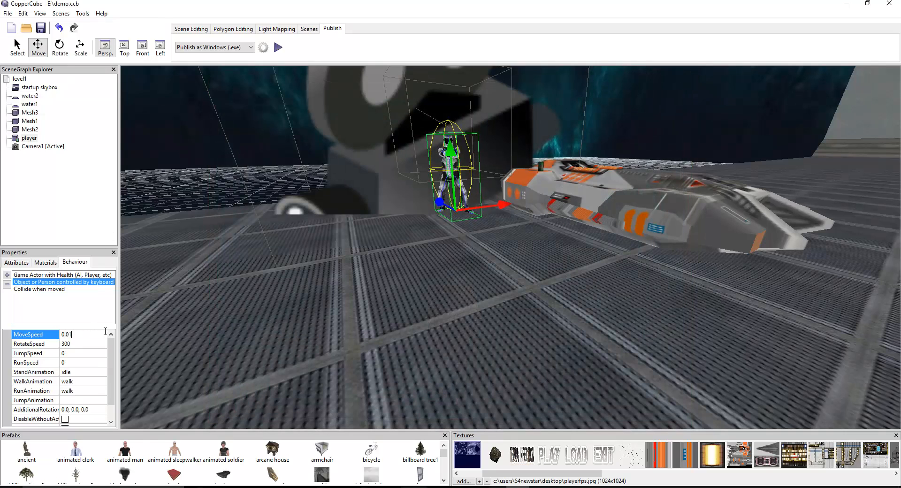
pyautogui.click(278, 47)
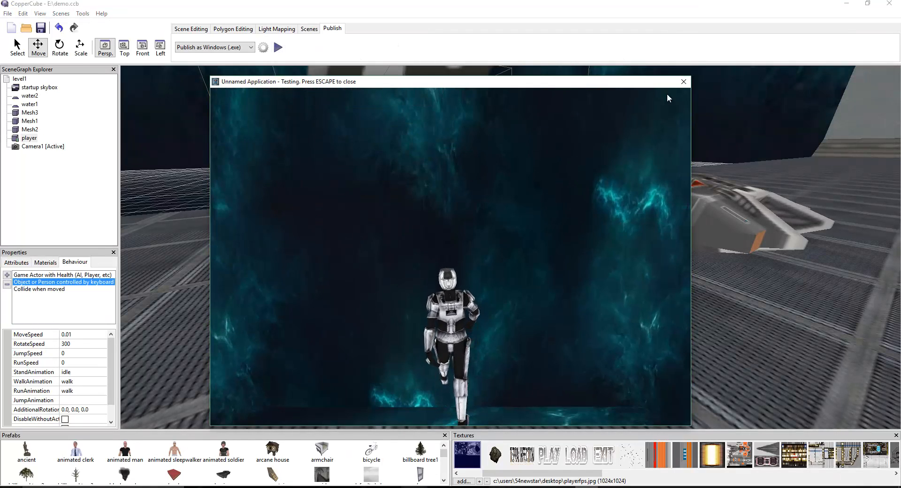
pyautogui.click(683, 82)
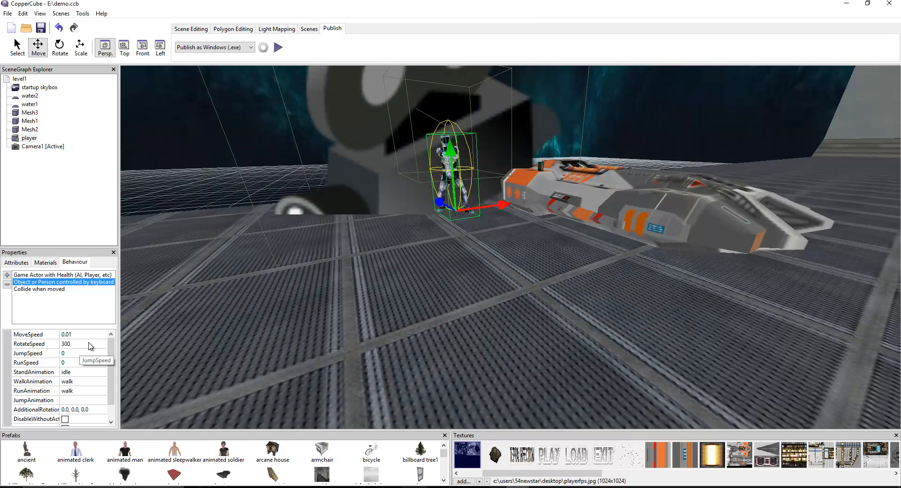
# - Undo the latest MoveSpeed change and start another test run
pyautogui.hotkey('ctrl', 'z')
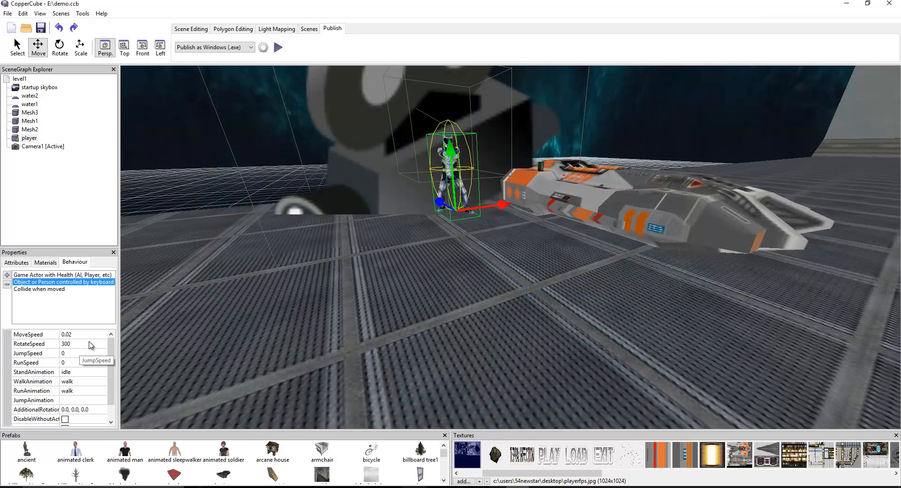
pyautogui.click(278, 48)
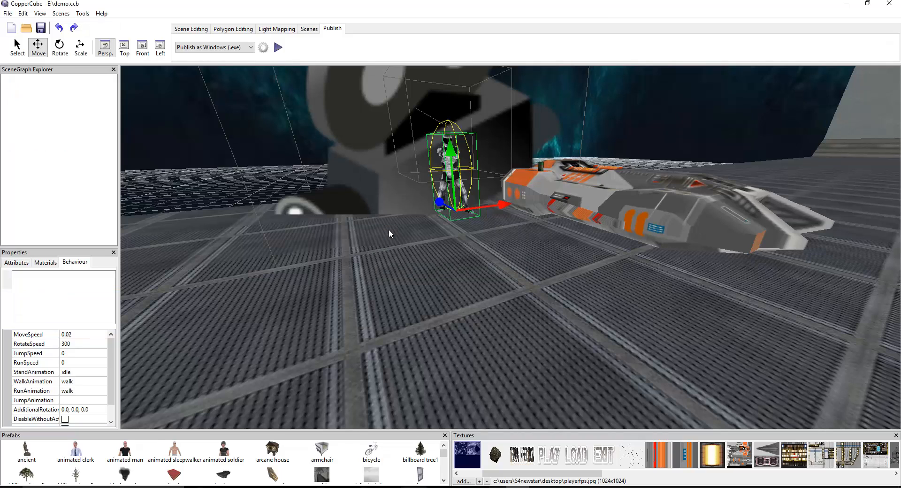
# - Test-run the game with the player's MoveSpeed at -0.02, walking and turning through the level's corridors and rooms
pyautogui.click(278, 47)
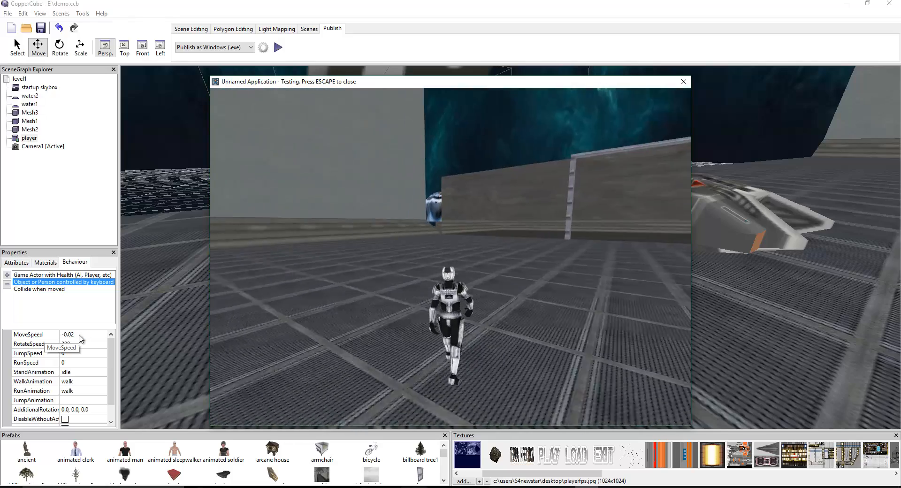
pyautogui.press('Up')
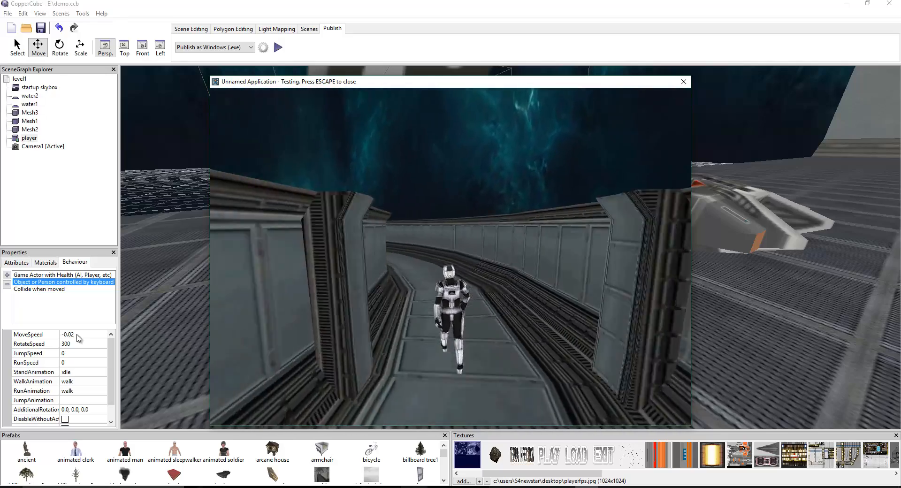
pyautogui.press('Up')
pyautogui.press('Left')
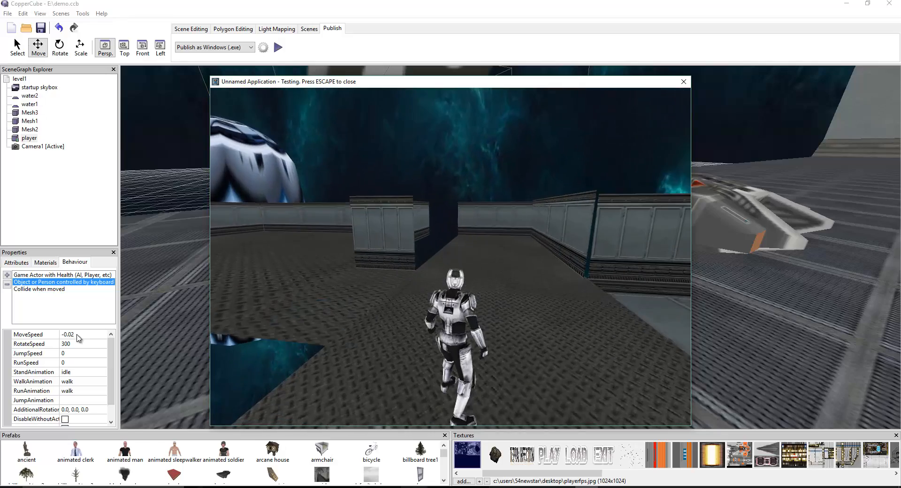
pyautogui.press('Left')
pyautogui.press('Up')
pyautogui.press('Left')
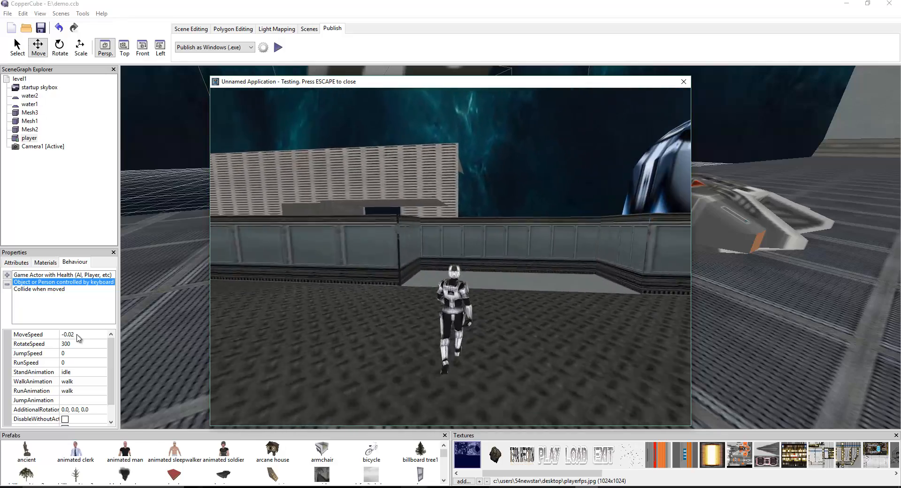
pyautogui.press('Right')
pyautogui.press('Right')
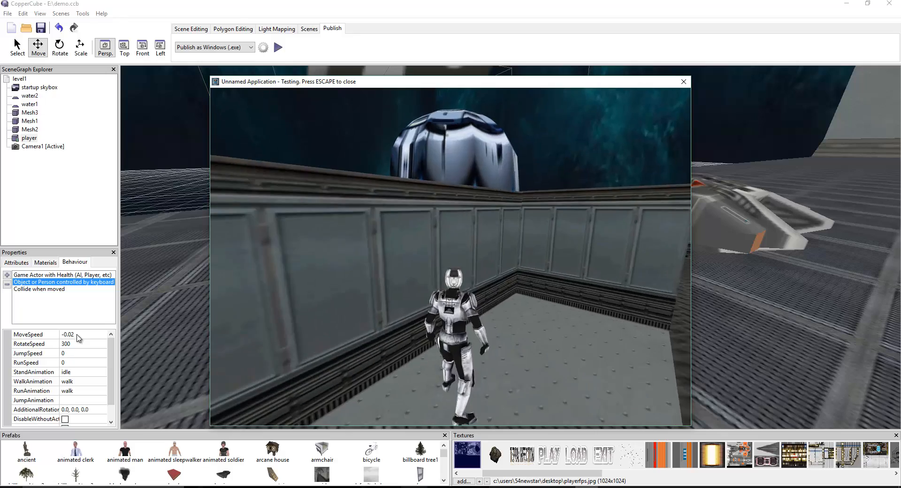
pyautogui.press('Up')
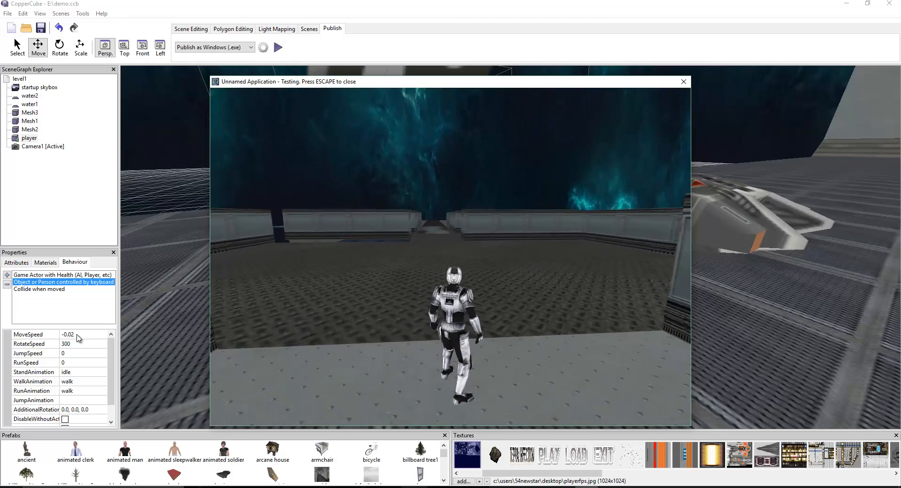
pyautogui.press('Up')
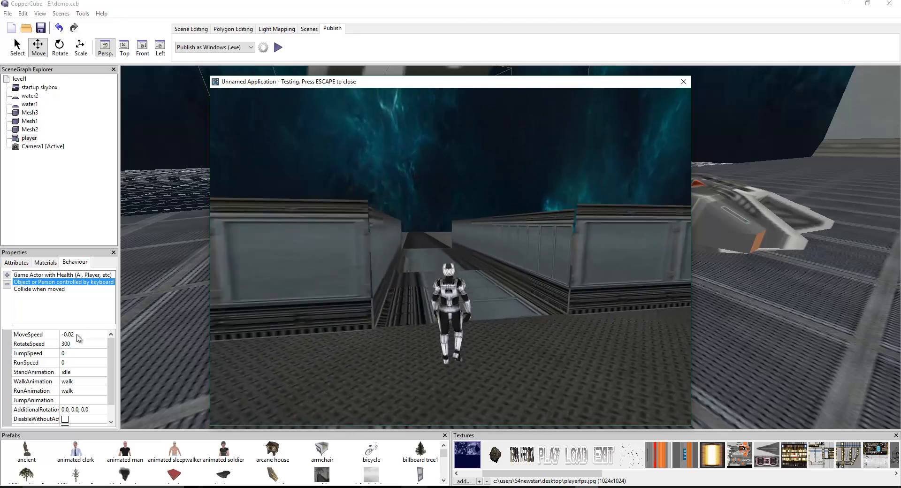
pyautogui.press('Up')
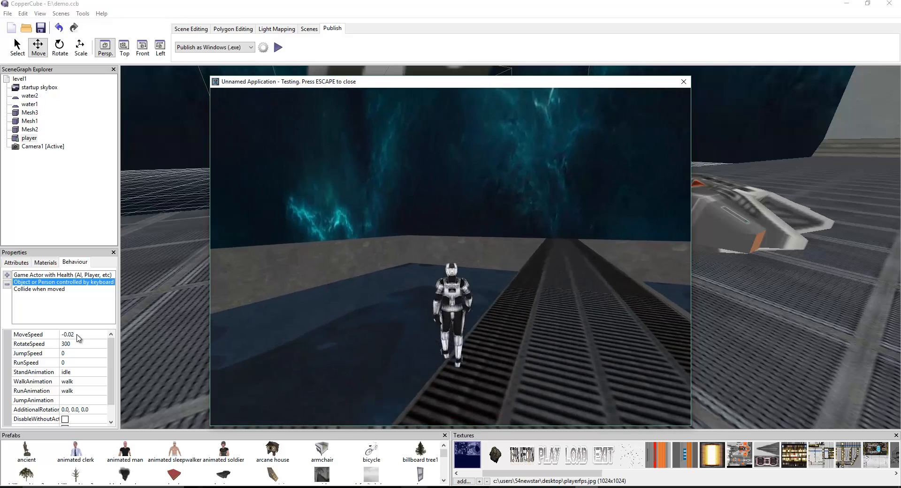
pyautogui.press('Escape')
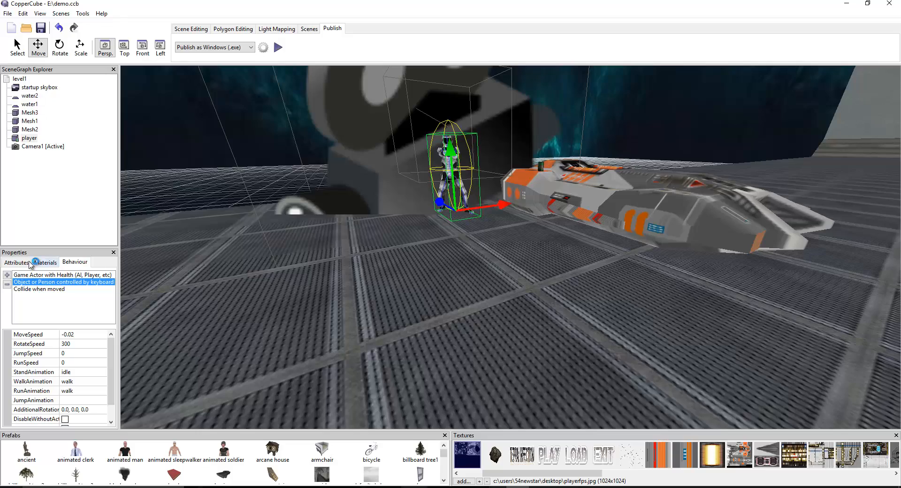
# - Select the large level mesh and enable Double sided material for its first material, the wall panel texture
pyautogui.click(46, 263)
pyautogui.doubleClick(421, 289)
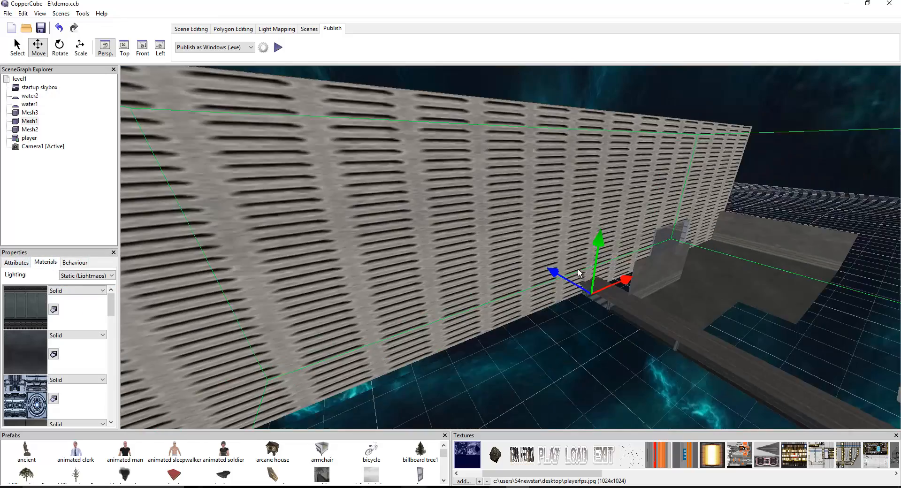
pyautogui.moveTo(578, 269); pyautogui.dragTo(559, 303, button='middle')
pyautogui.scroll(-10, 559, 302)
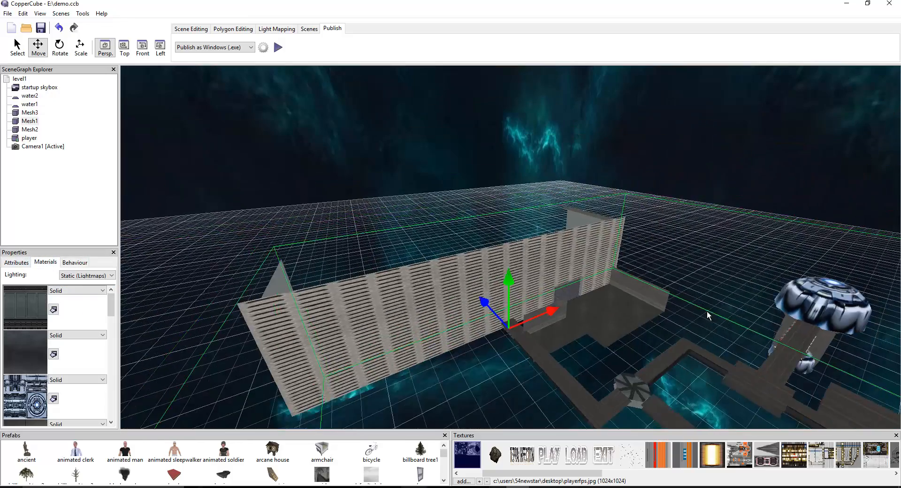
pyautogui.moveTo(707, 310); pyautogui.dragTo(628, 280, button='middle')
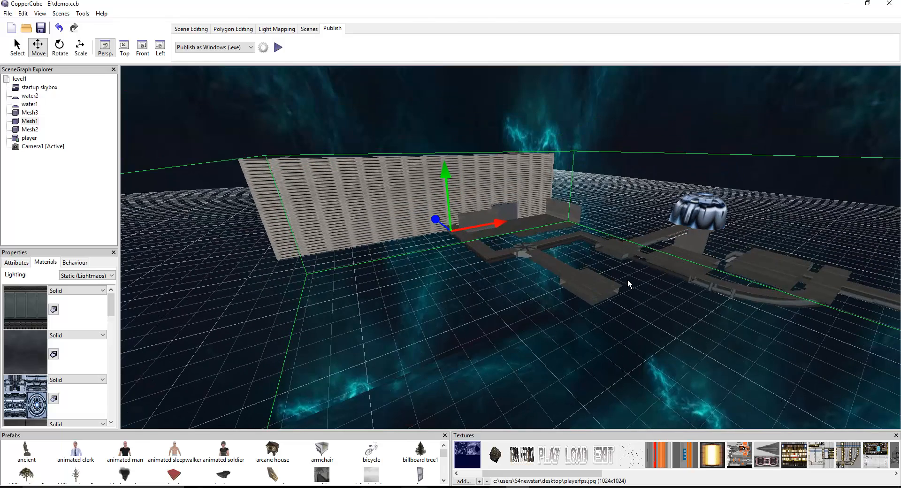
pyautogui.click(78, 291)
pyautogui.click(77, 341)
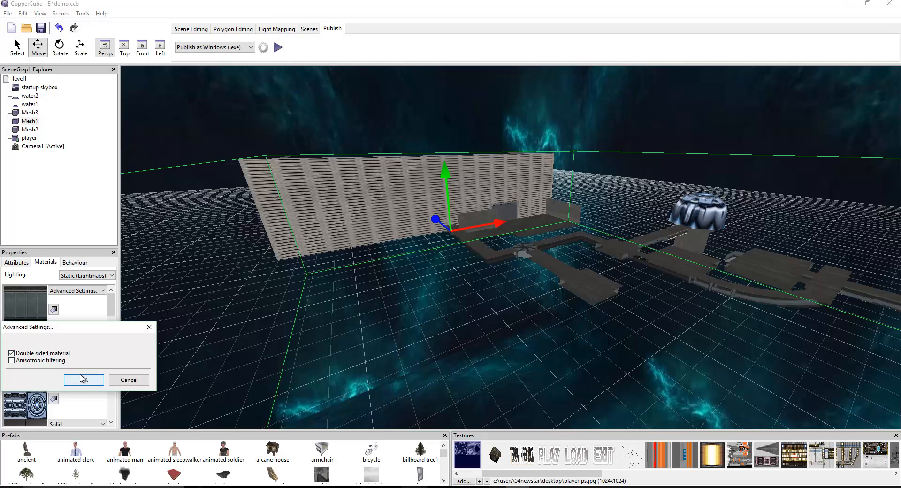
pyautogui.click(85, 379)
# - Set the level mesh's second, dark metal material to Normal mapped and enable its anisotropic filtering
pyautogui.click(75, 335)
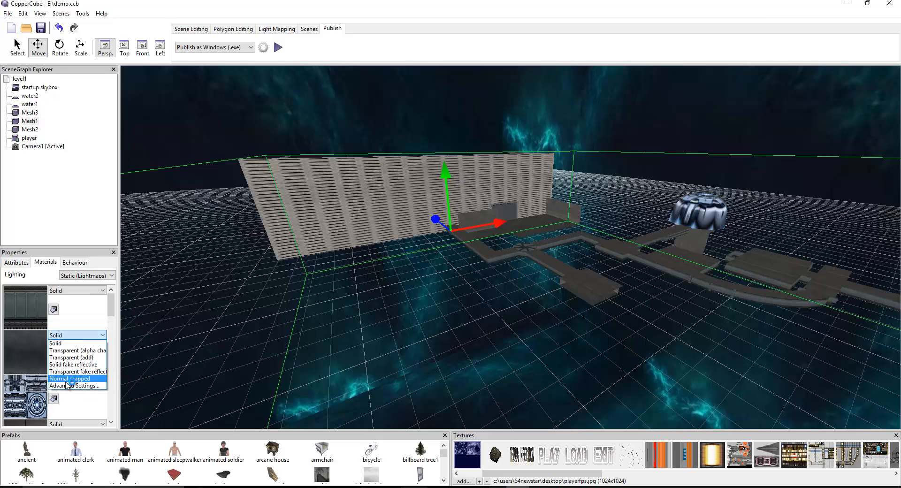
pyautogui.click(68, 379)
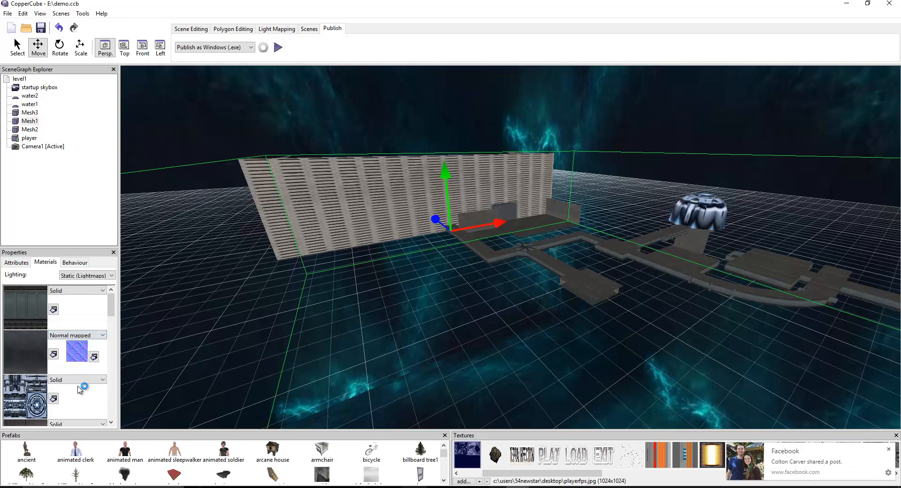
pyautogui.click(75, 334)
pyautogui.click(71, 385)
pyautogui.click(40, 361)
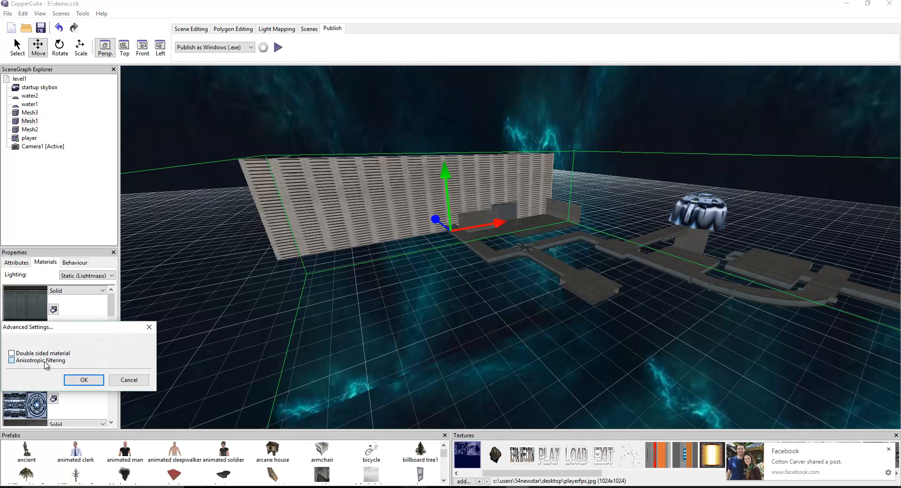
pyautogui.click(86, 379)
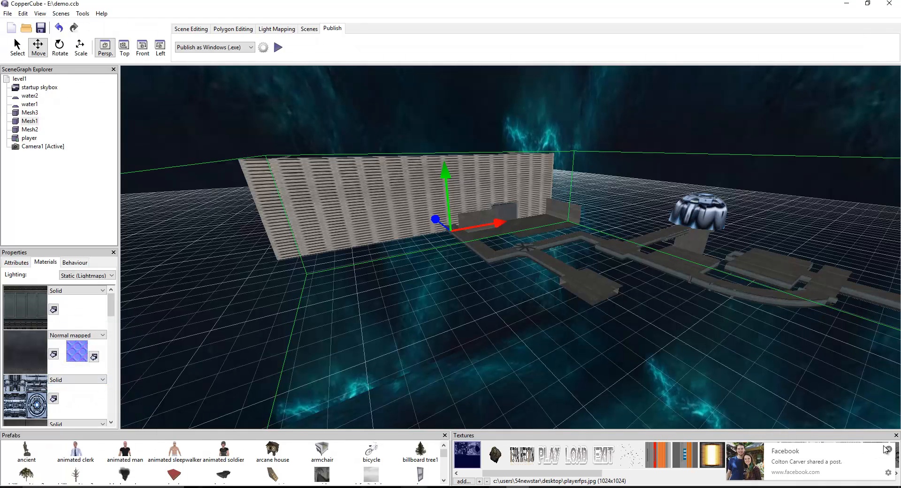
pyautogui.click(889, 450)
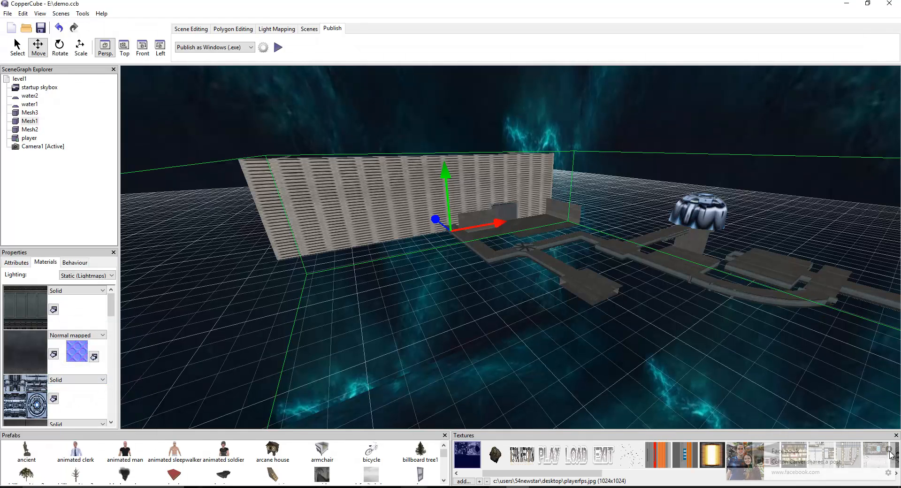
# - Enable Double sided material and disable anisotropic filtering for the level mesh's second, dark metal material
pyautogui.click(70, 335)
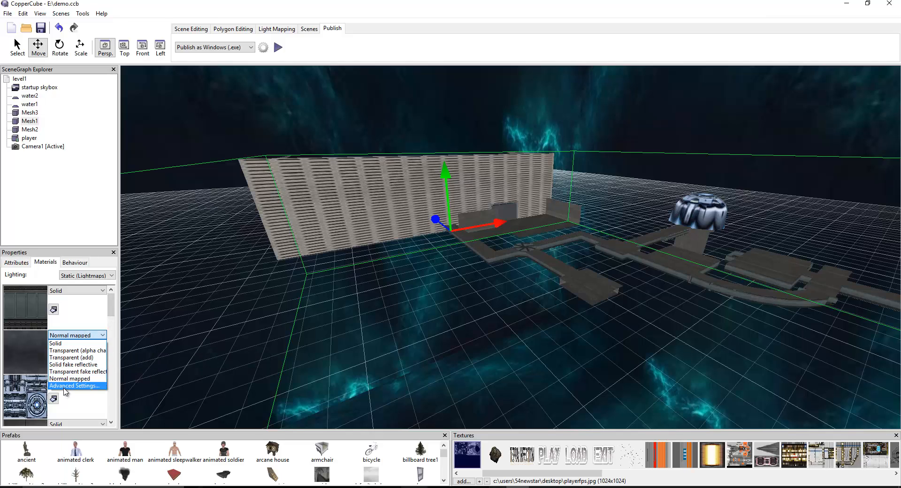
pyautogui.click(65, 388)
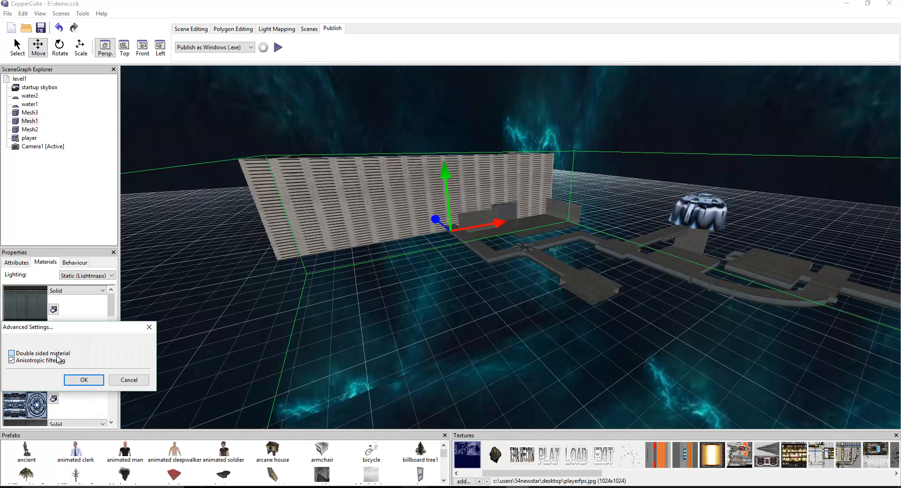
pyautogui.click(84, 380)
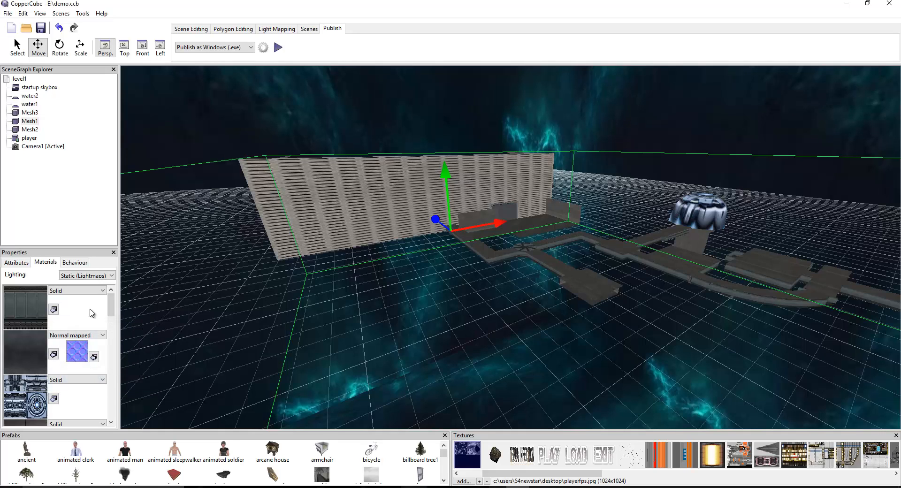
# - Check the double-sided and anisotropic filtering options of the level mesh's first and second materials
pyautogui.click(96, 290)
pyautogui.click(81, 346)
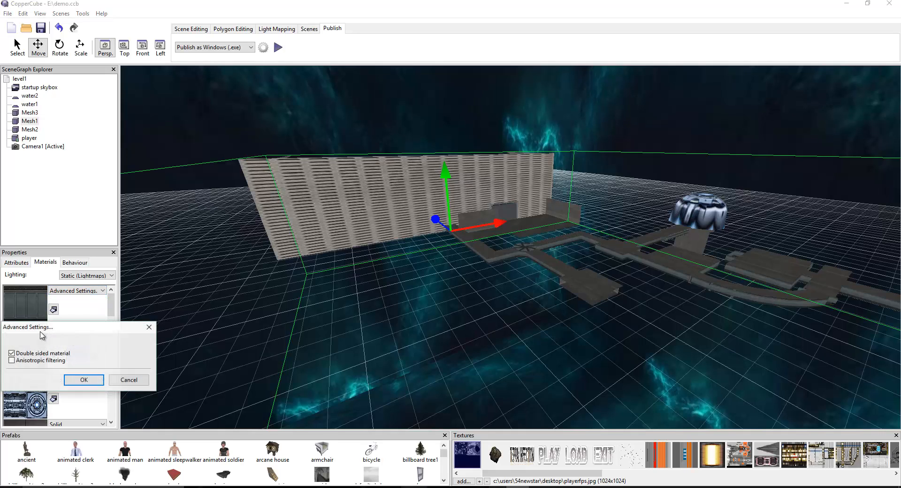
pyautogui.click(83, 380)
pyautogui.scroll(-2, 113, 324)
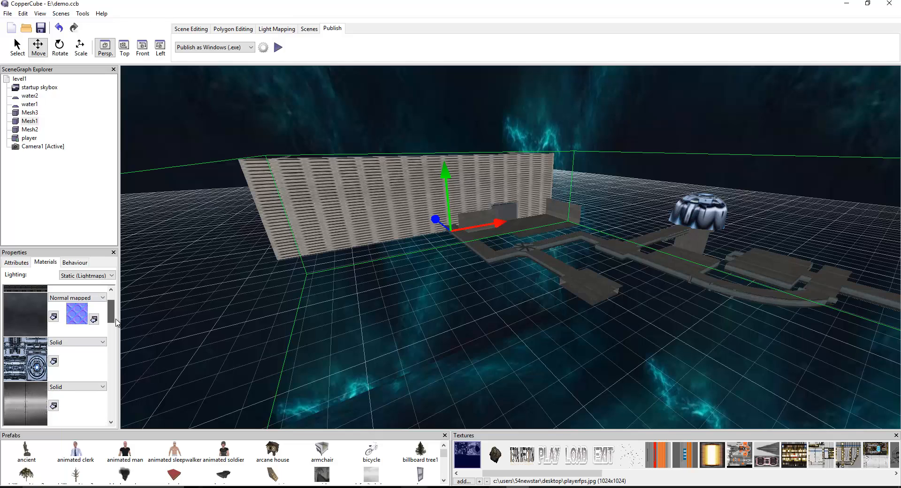
pyautogui.click(89, 297)
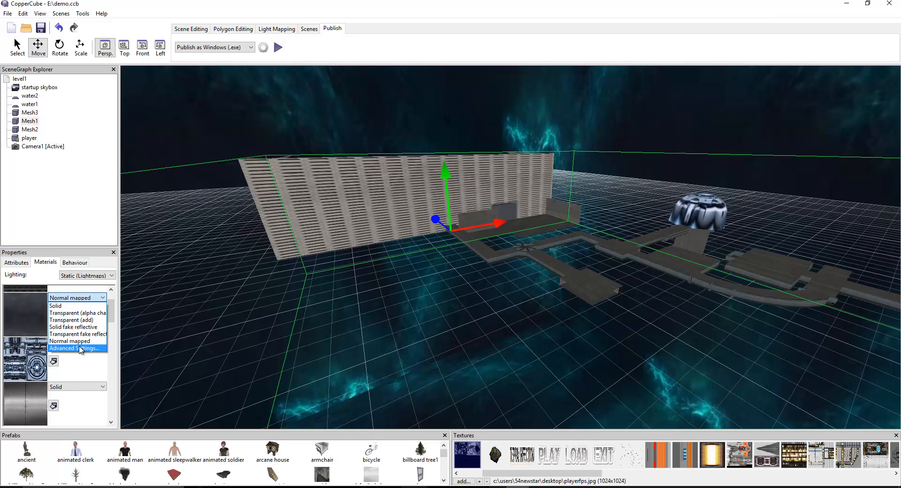
pyautogui.click(81, 348)
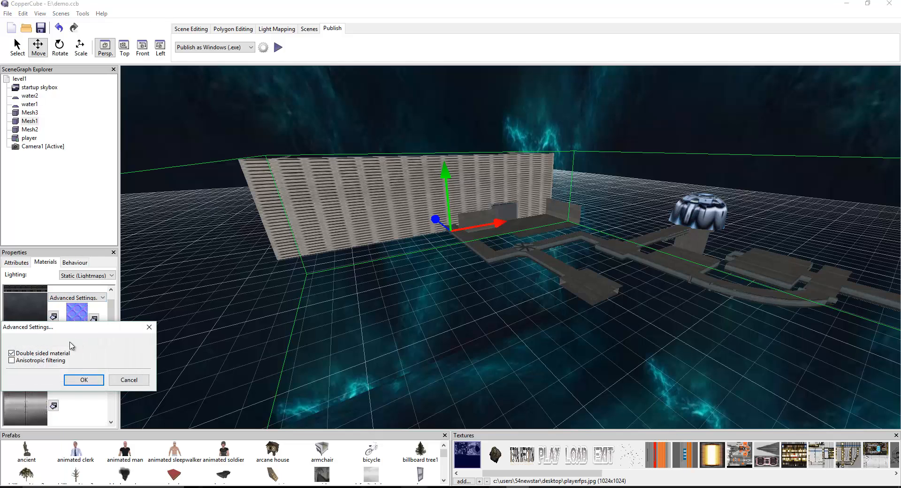
pyautogui.click(83, 380)
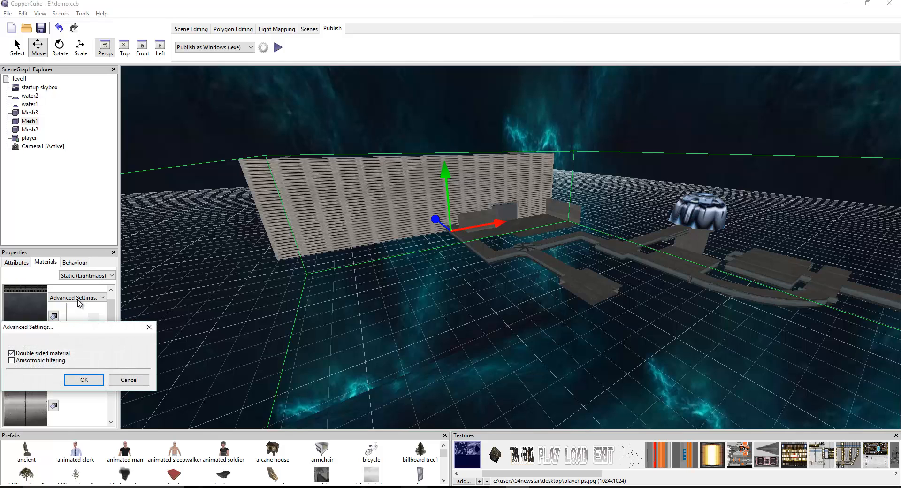
pyautogui.click(84, 380)
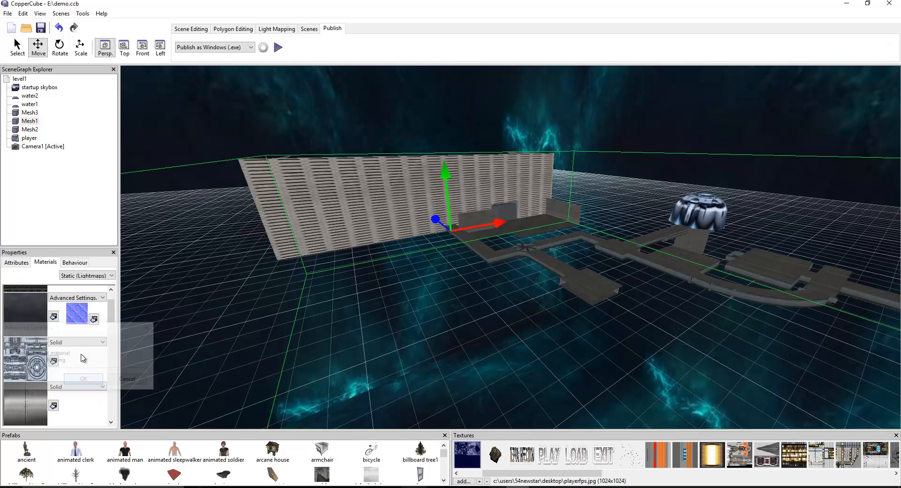
pyautogui.click(76, 301)
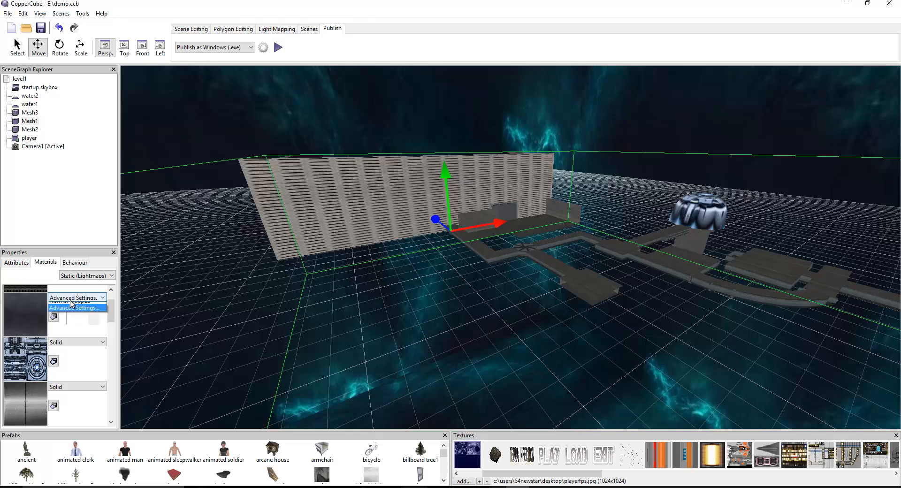
pyautogui.click(70, 301)
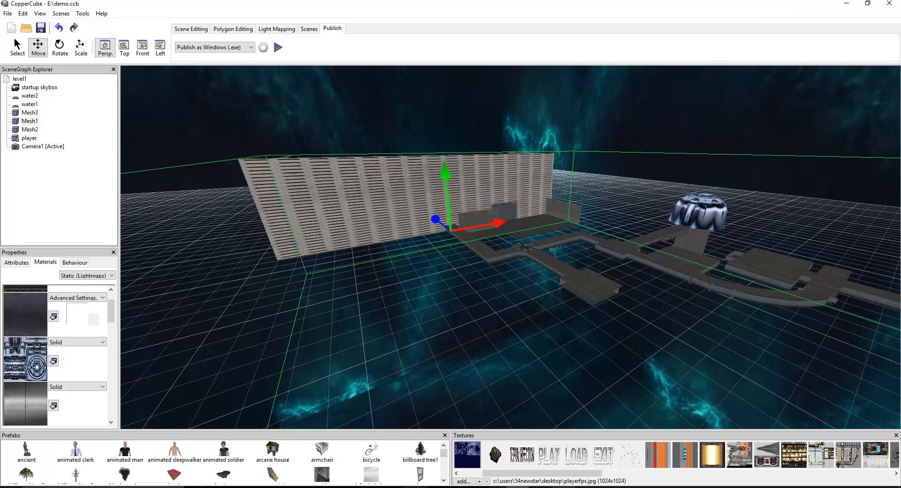
pyautogui.hotkey('alt', 'Tab')
pyautogui.hotkey('alt', 'Tab')
pyautogui.moveTo(264, 265); pyautogui.dragTo(272, 264)
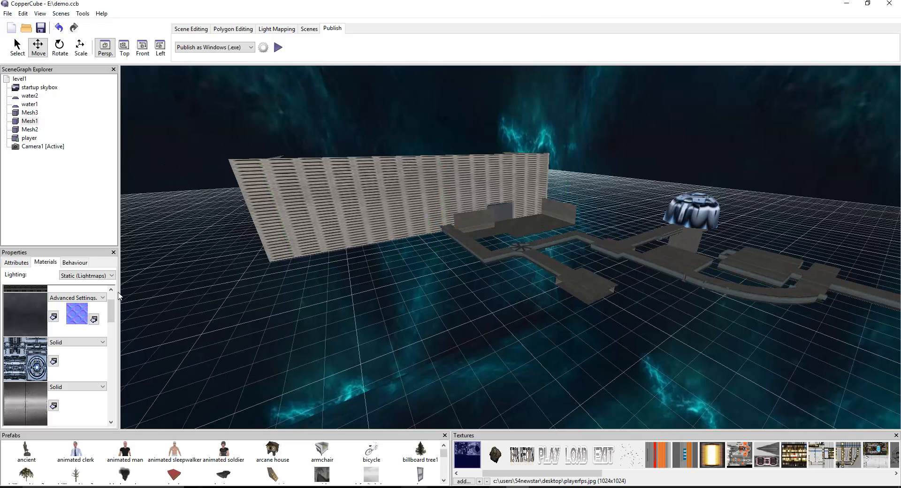
# - Try to switch the dark metal material from Advanced Settings to Solid and to Transparent fake reflective, selecting the asteroid.png texture in between
pyautogui.click(78, 298)
pyautogui.click(78, 311)
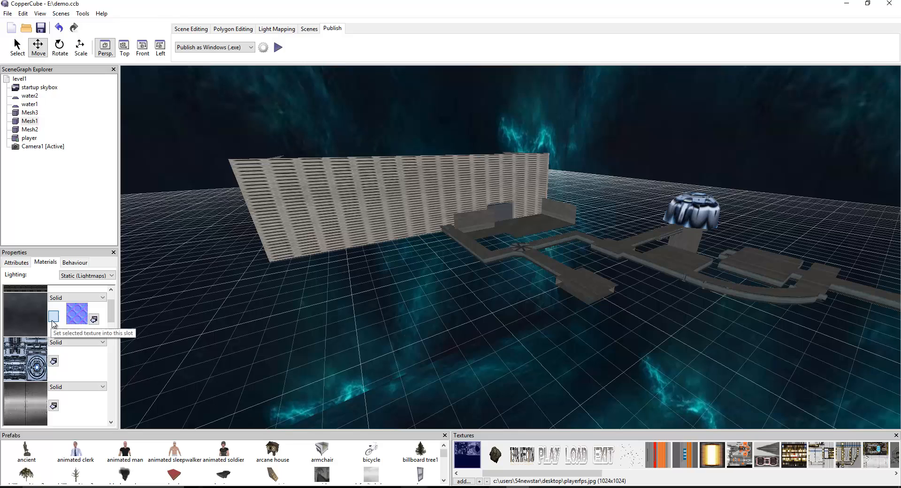
pyautogui.click(496, 458)
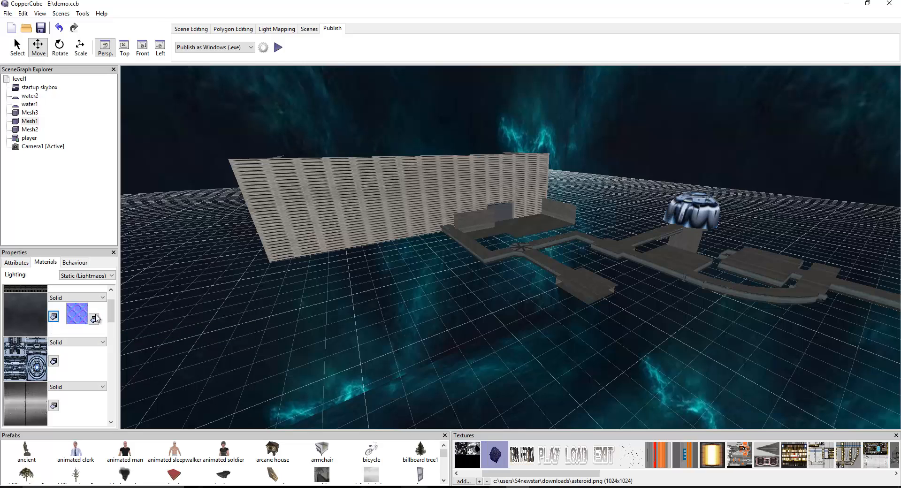
pyautogui.click(77, 298)
pyautogui.click(78, 306)
pyautogui.click(77, 298)
pyautogui.click(70, 330)
# - Reselect the level mesh at the hangar ceiling to bring up its materials
pyautogui.scroll(10, 599, 251)
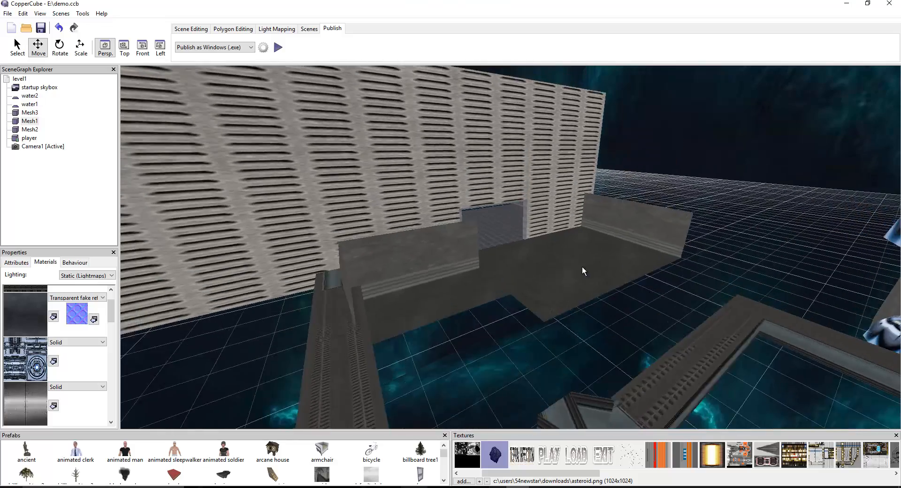
pyautogui.scroll(5, 582, 266)
pyautogui.click(632, 283)
pyautogui.click(533, 334)
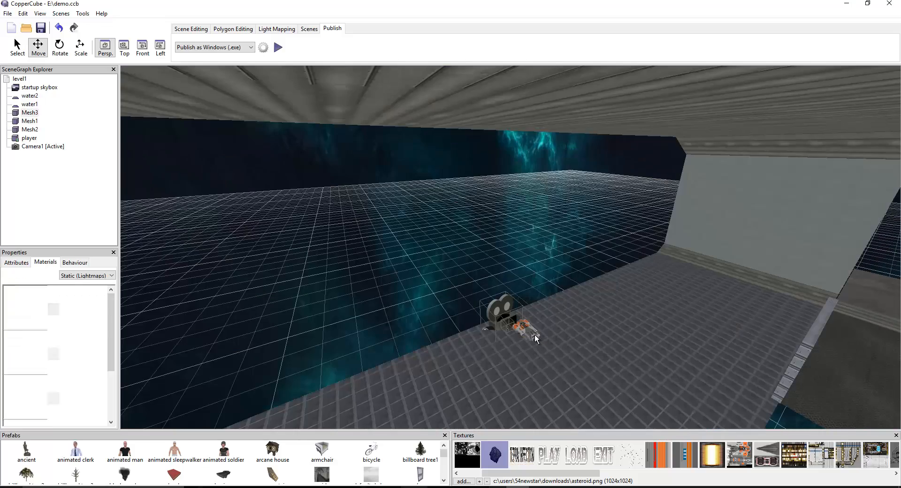
pyautogui.click(354, 95)
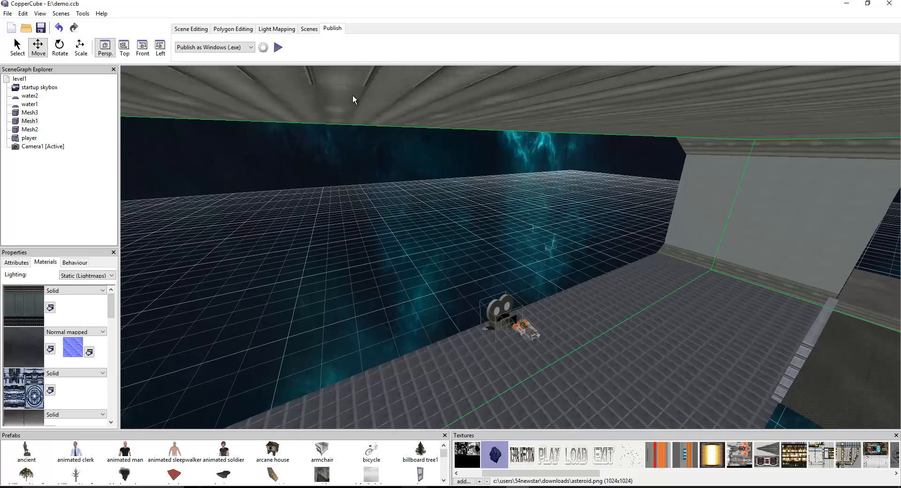
# - Set the level mesh's second, dark metal material to Solid and enable Double sided material for the blue machinery material below it
pyautogui.click(73, 332)
pyautogui.click(74, 341)
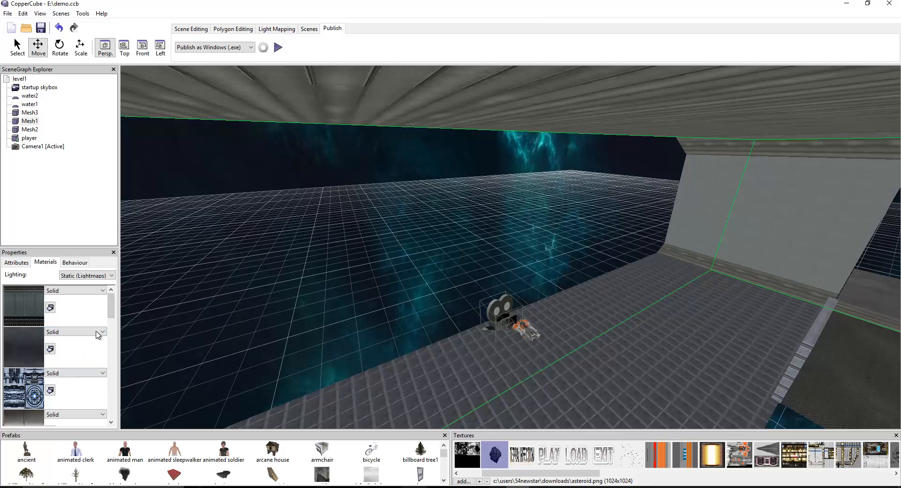
pyautogui.scroll(-3, 73, 324)
pyautogui.click(71, 308)
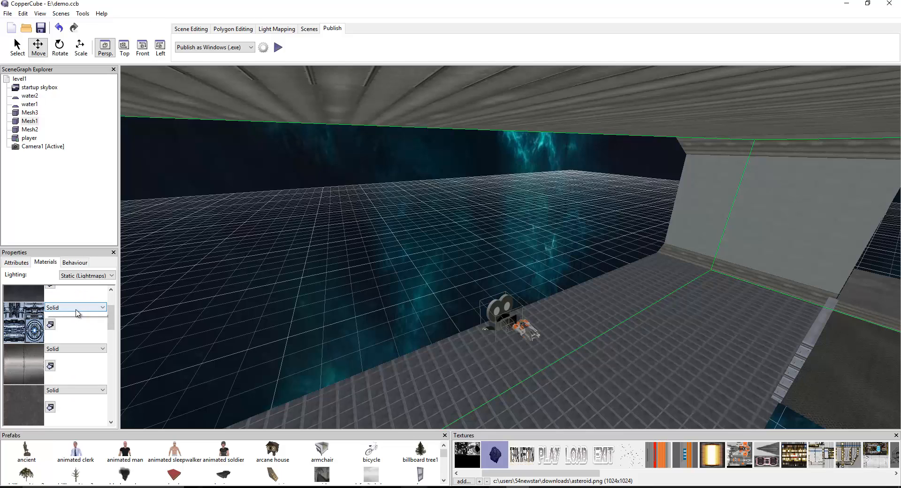
pyautogui.click(69, 357)
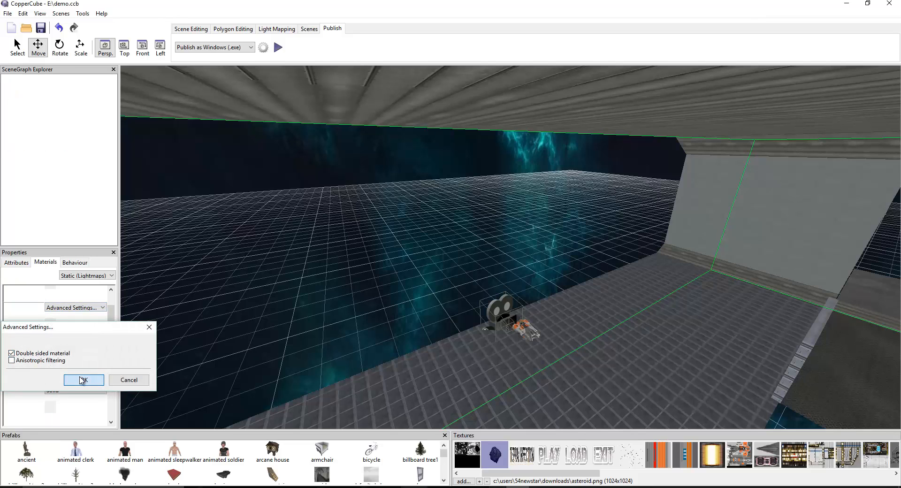
pyautogui.click(84, 379)
# - Enable Double sided material for the level mesh's brushed metal material and the plain dark grey one below it
pyautogui.click(94, 349)
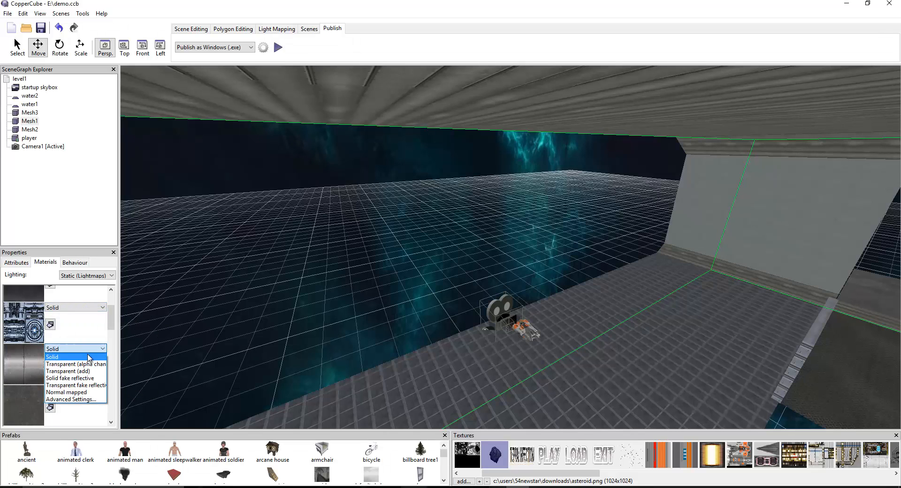
pyautogui.click(76, 400)
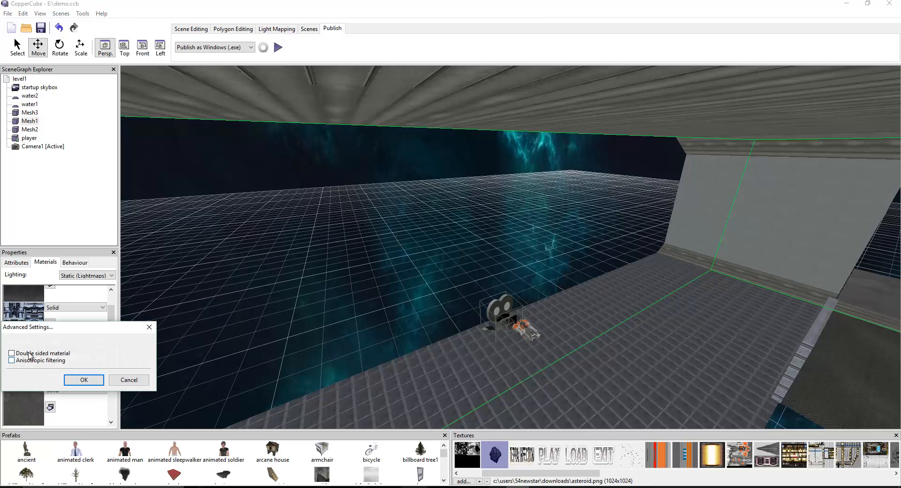
pyautogui.click(29, 356)
pyautogui.click(83, 380)
pyautogui.moveTo(111, 324); pyautogui.dragTo(113, 334)
pyautogui.click(77, 315)
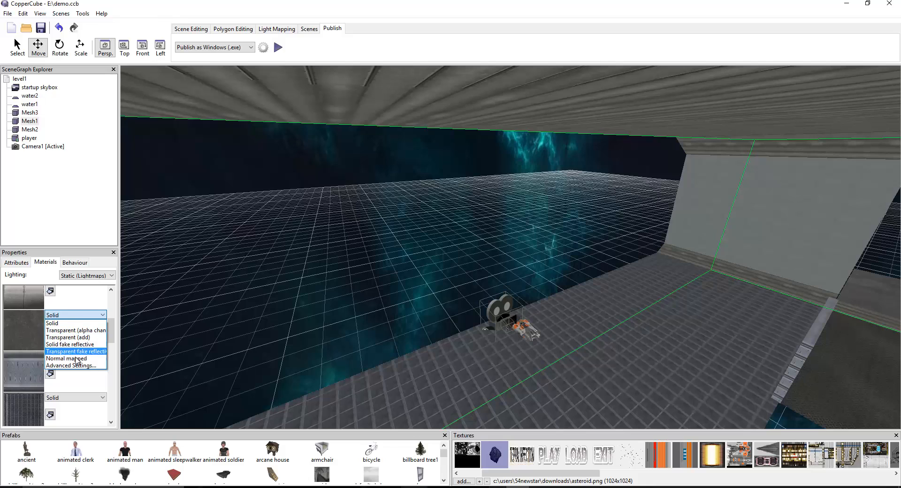
pyautogui.click(71, 366)
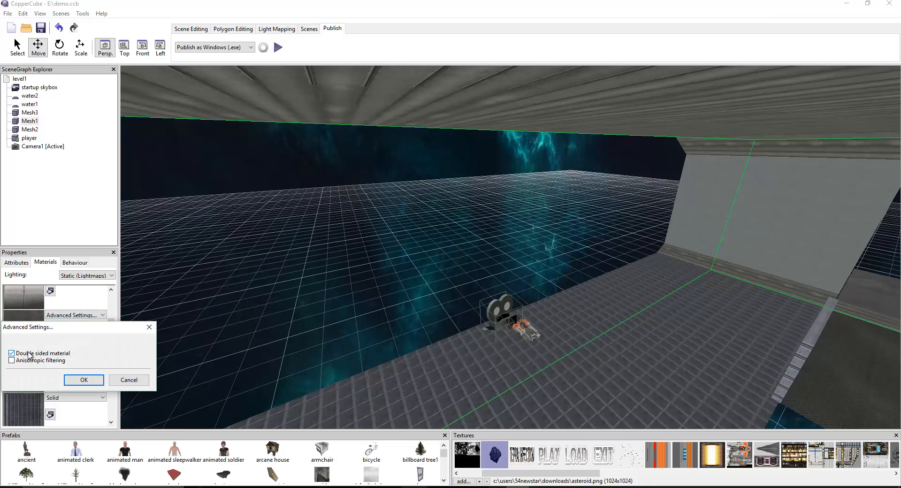
pyautogui.click(83, 379)
# - Enable Double sided material for the level mesh's grey riveted panel material
pyautogui.moveTo(111, 331); pyautogui.dragTo(111, 344)
pyautogui.click(80, 332)
pyautogui.click(66, 293)
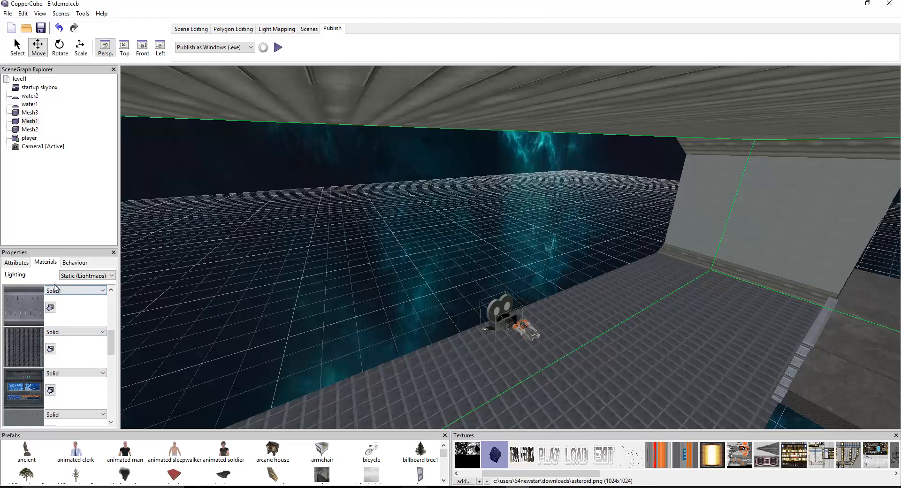
pyautogui.click(56, 290)
pyautogui.click(64, 341)
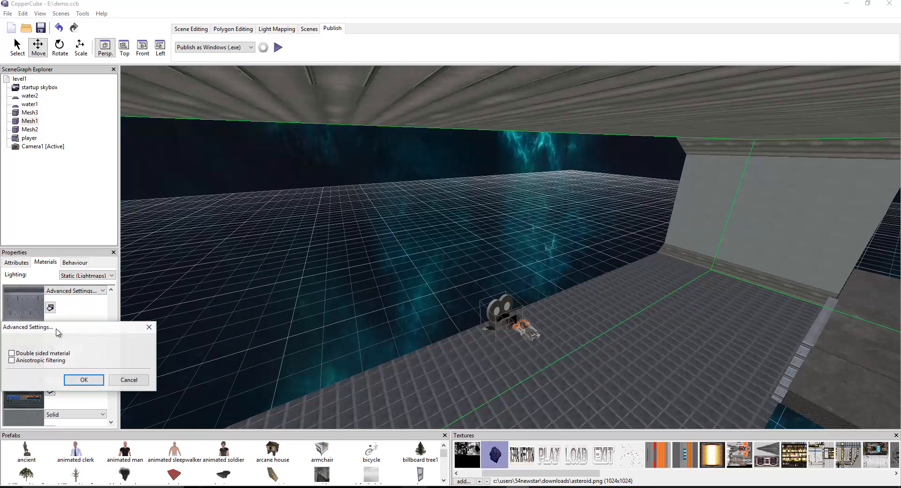
pyautogui.click(37, 354)
pyautogui.click(84, 380)
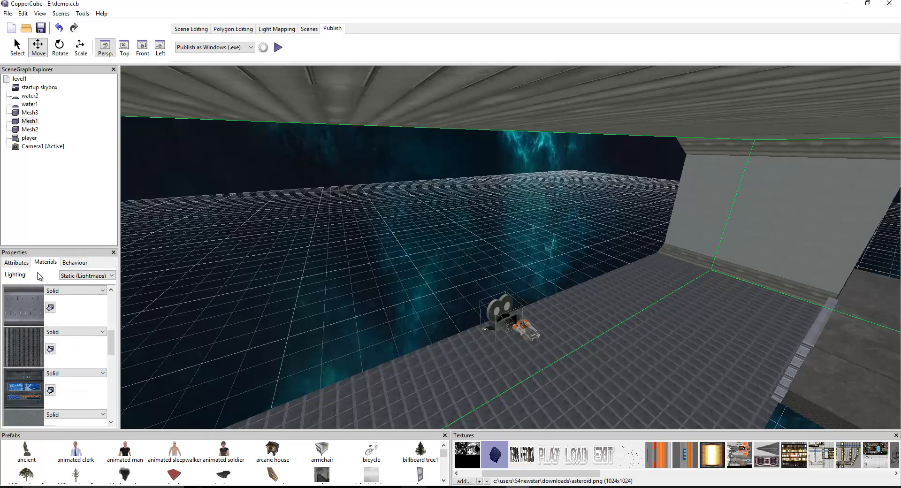
pyautogui.click(73, 332)
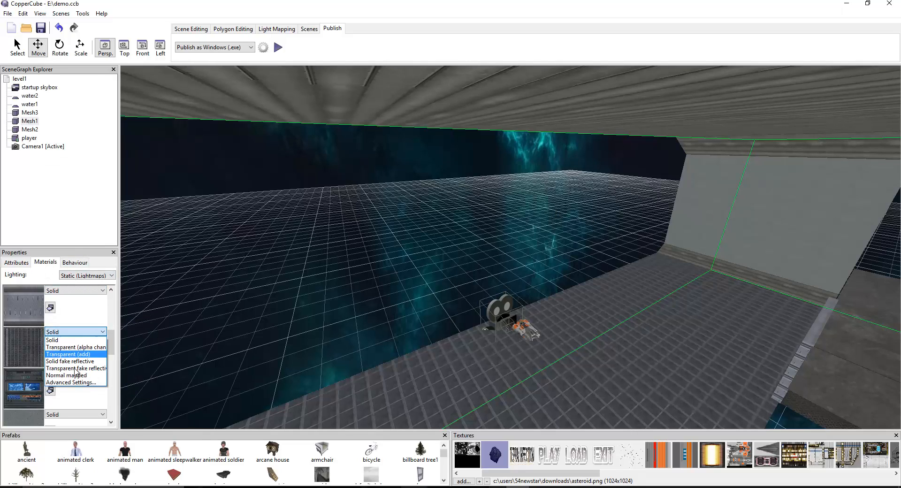
pyautogui.click(76, 382)
pyautogui.click(89, 332)
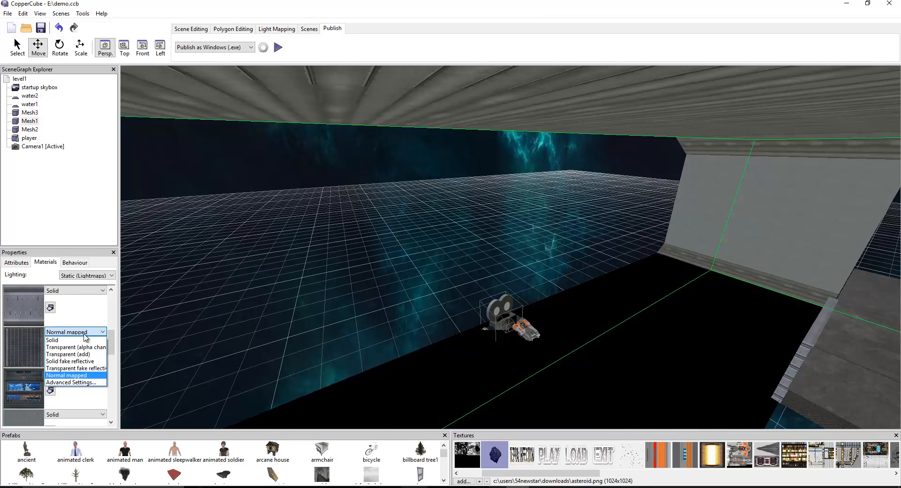
pyautogui.click(73, 346)
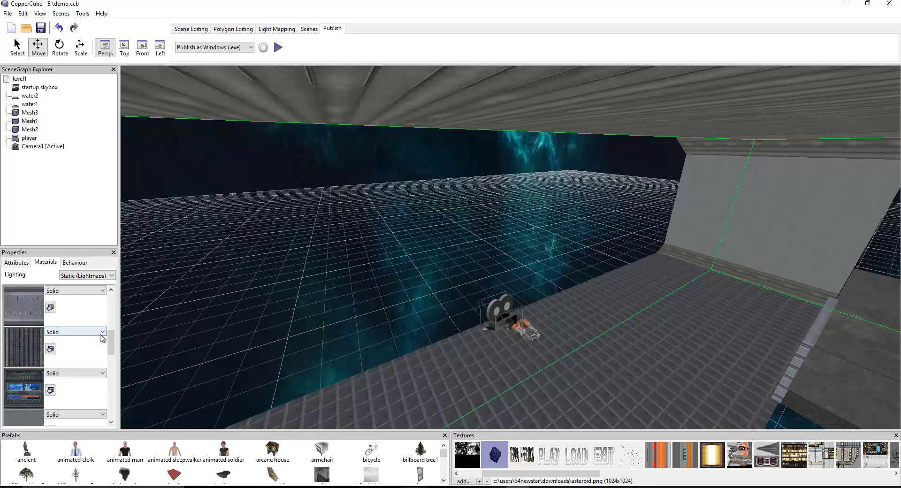
# - Enable Double sided material for the ribbed floor material and recheck the option on the riveted panel material above it
pyautogui.click(70, 332)
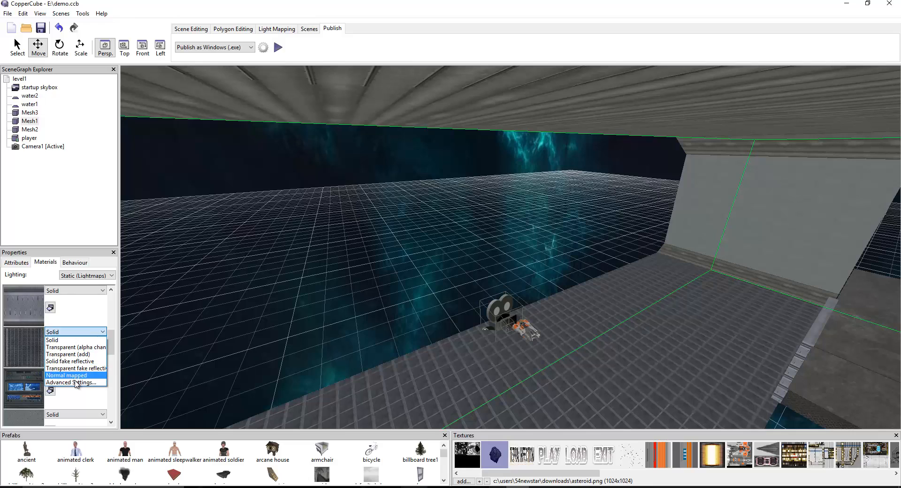
pyautogui.click(73, 378)
pyautogui.click(41, 354)
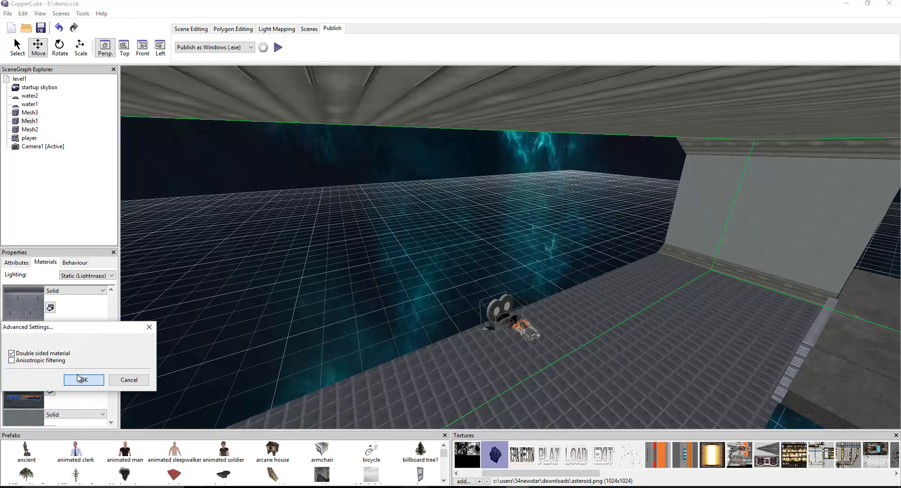
pyautogui.click(81, 378)
pyautogui.click(73, 291)
pyautogui.click(73, 337)
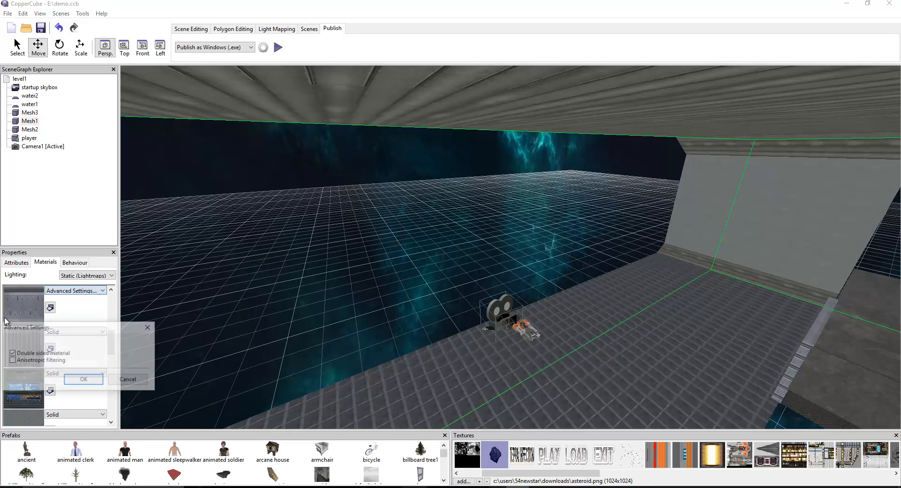
pyautogui.click(149, 326)
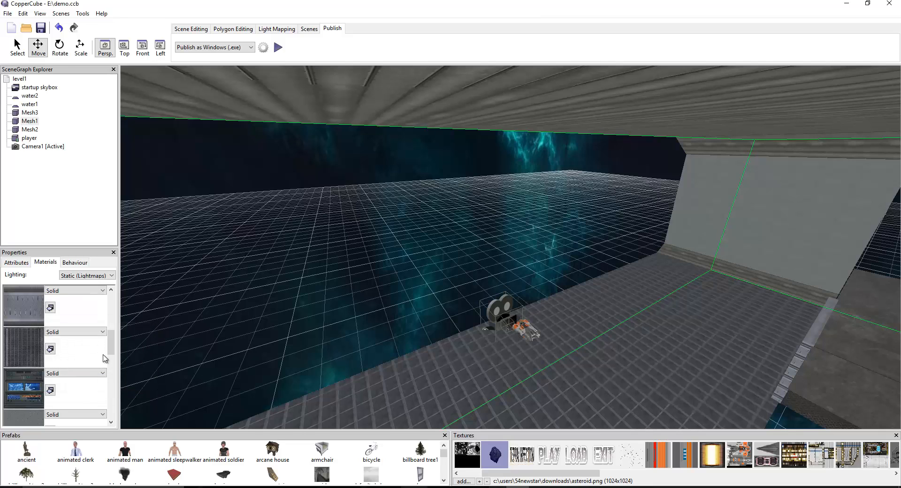
# - Enable Double sided material for the blue-screen console material and the plain blue-grey material below it
pyautogui.moveTo(112, 353); pyautogui.dragTo(111, 365)
pyautogui.click(73, 307)
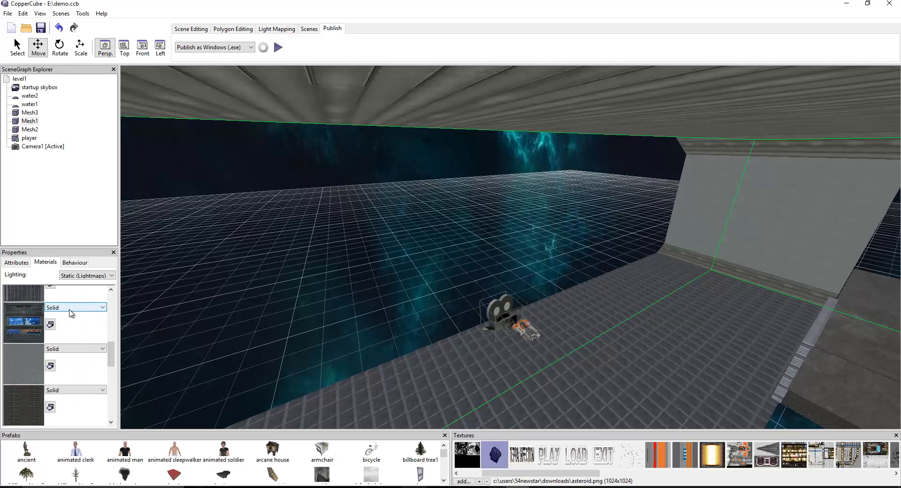
pyautogui.click(71, 358)
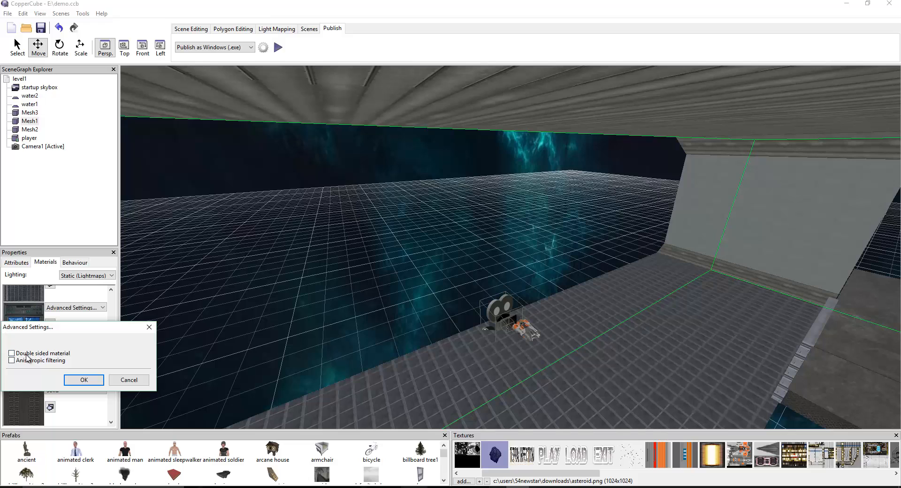
pyautogui.click(84, 380)
pyautogui.moveTo(112, 357); pyautogui.dragTo(112, 370)
pyautogui.click(71, 293)
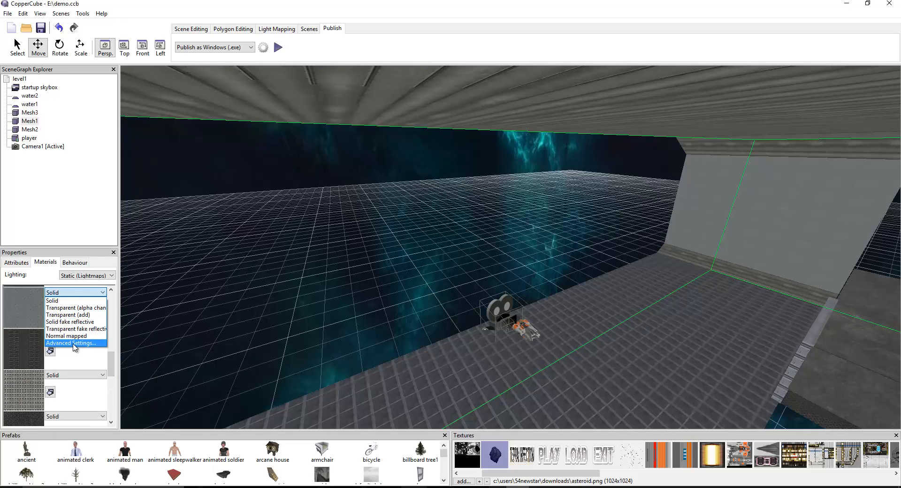
pyautogui.click(74, 344)
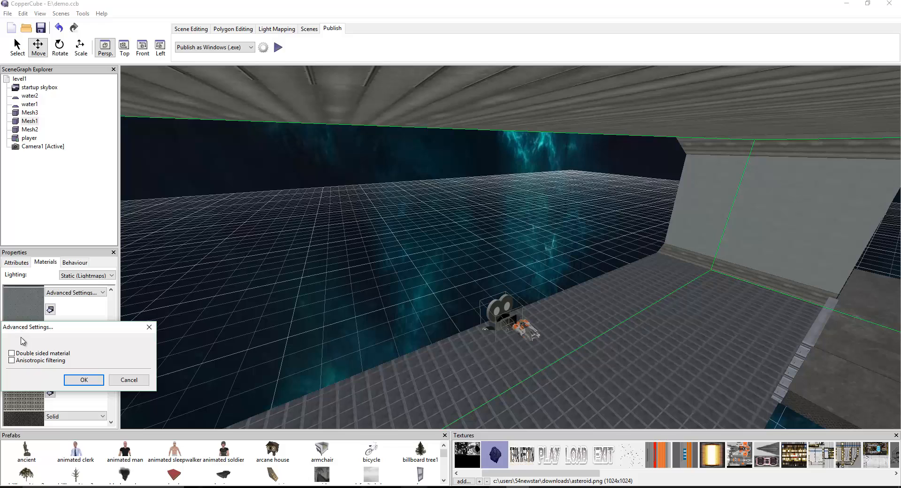
pyautogui.click(73, 380)
# - Enable Double sided material for the dark grooved material and recheck the option on the plain blue-grey one above it
pyautogui.click(87, 334)
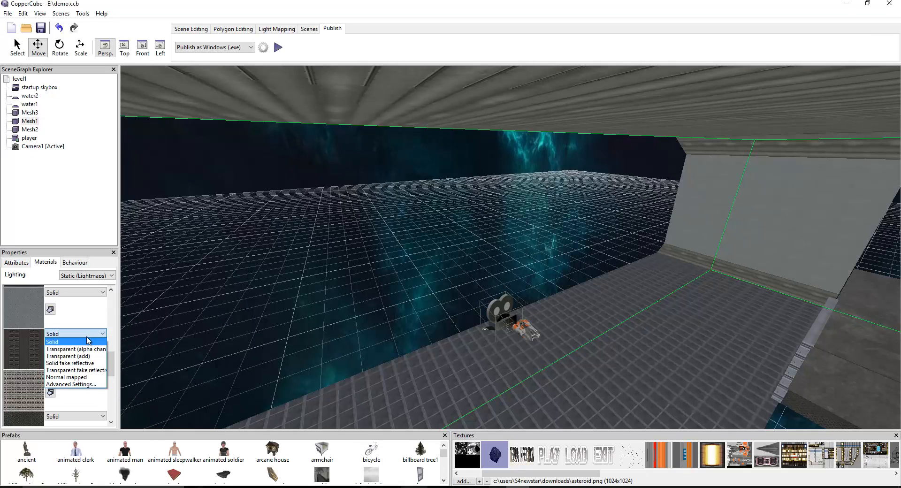
pyautogui.click(84, 385)
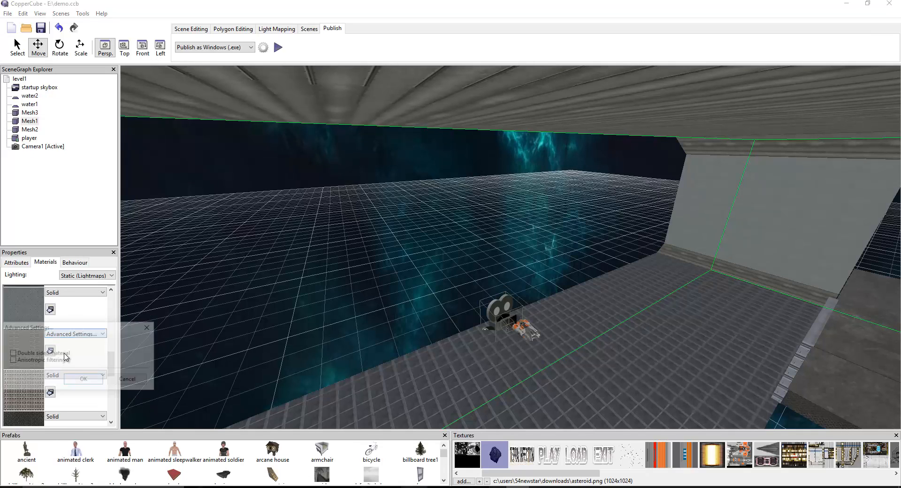
pyautogui.click(84, 380)
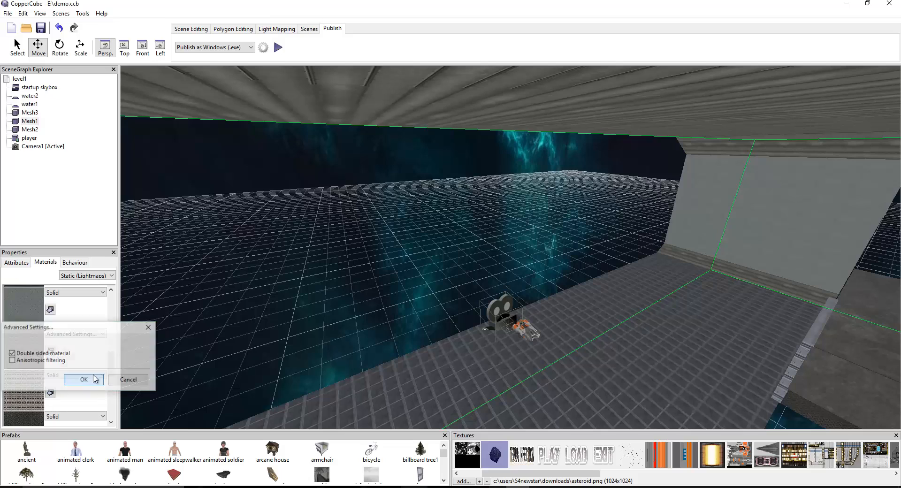
pyautogui.click(81, 293)
pyautogui.click(53, 343)
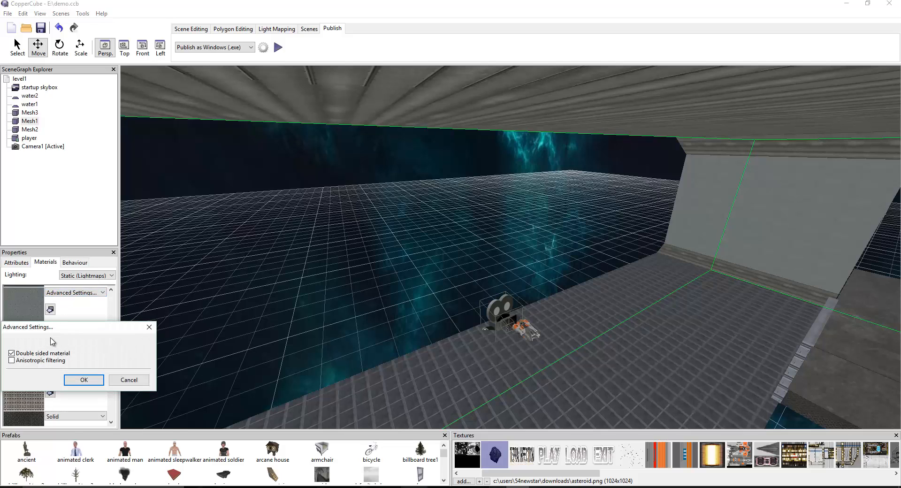
pyautogui.click(84, 380)
# - Enable Double sided material for the light grille material and recheck the advanced settings of the dark grooved material above it
pyautogui.scroll(-3, 84, 347)
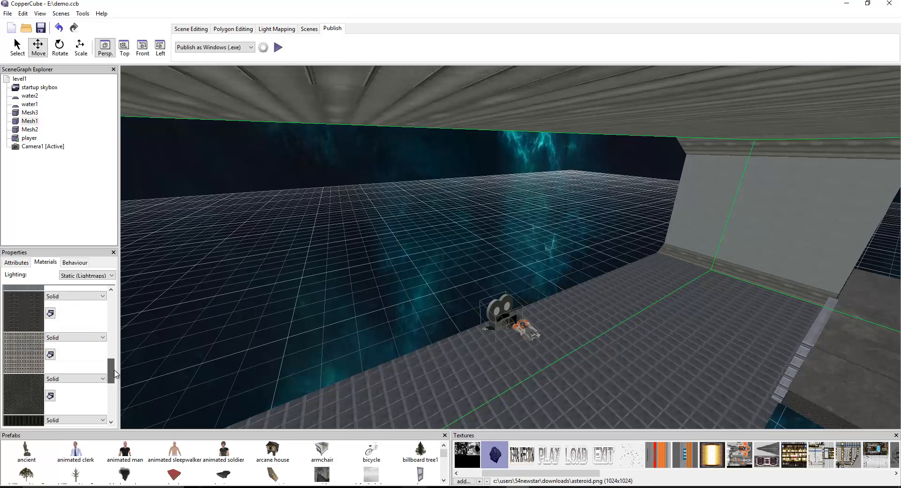
pyautogui.click(84, 338)
pyautogui.click(56, 388)
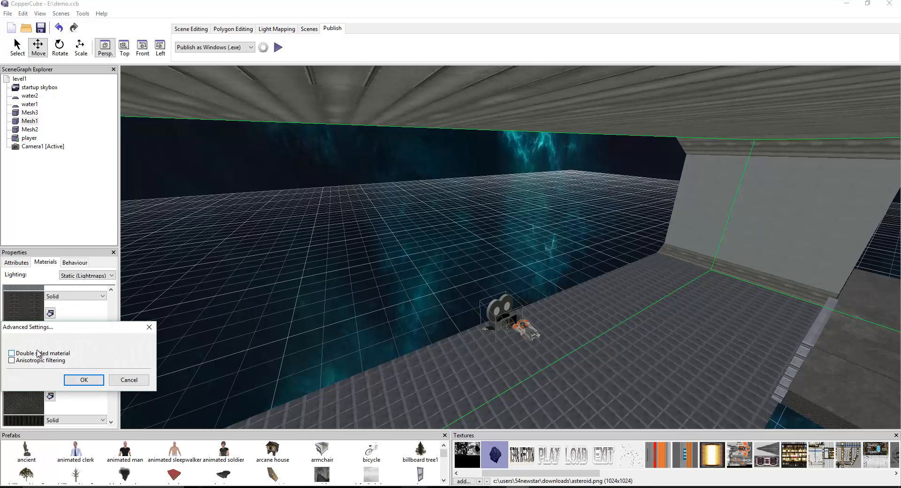
pyautogui.click(76, 380)
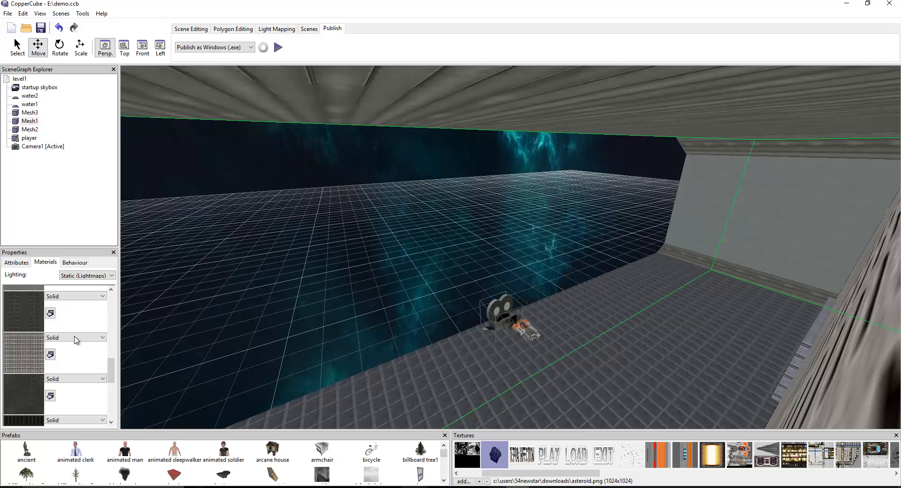
pyautogui.click(71, 296)
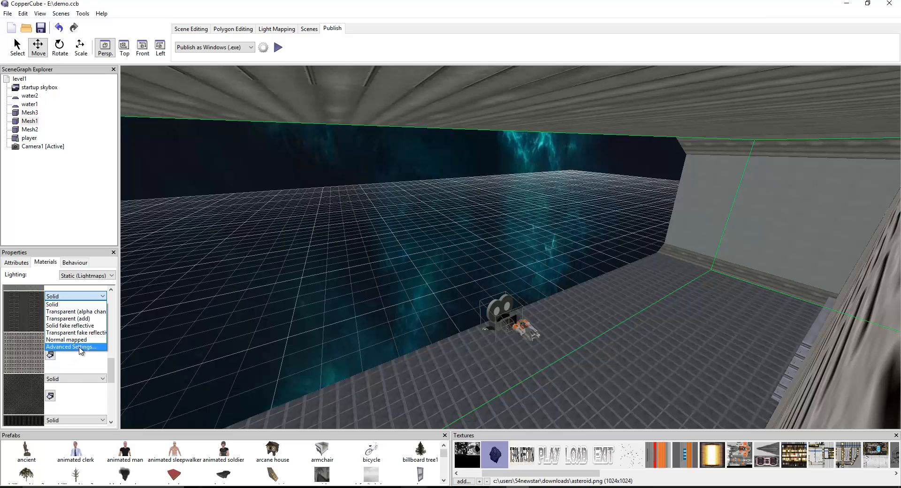
pyautogui.click(81, 347)
pyautogui.click(75, 380)
# - Enable Double sided material for the dark speckled material and the black slatted material below it
pyautogui.scroll(-2, 113, 381)
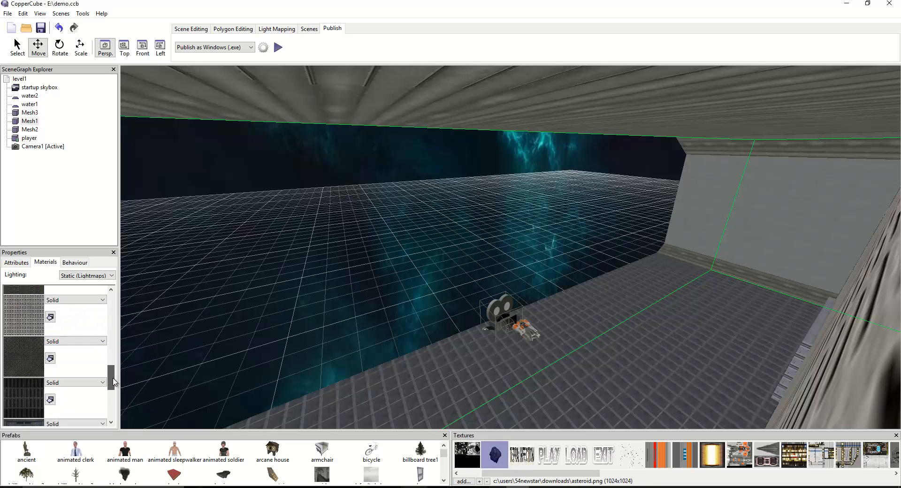
pyautogui.click(71, 332)
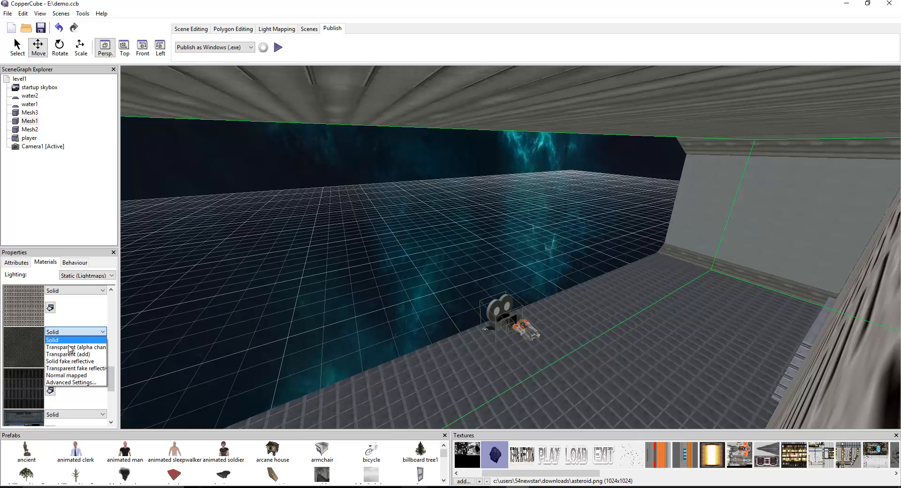
pyautogui.click(83, 383)
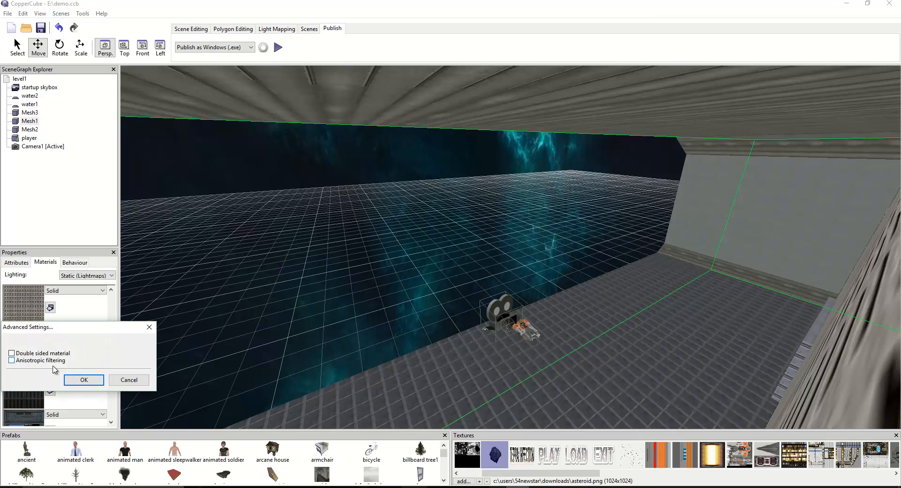
pyautogui.click(85, 381)
pyautogui.click(102, 373)
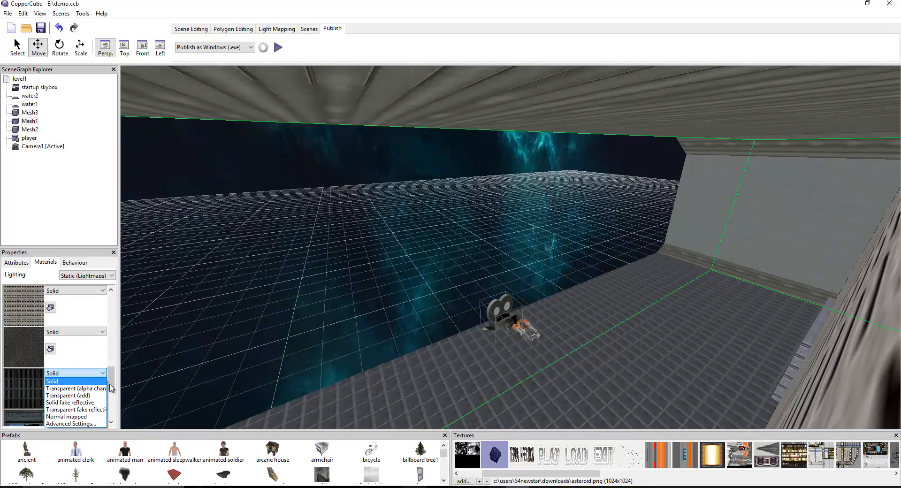
pyautogui.click(78, 424)
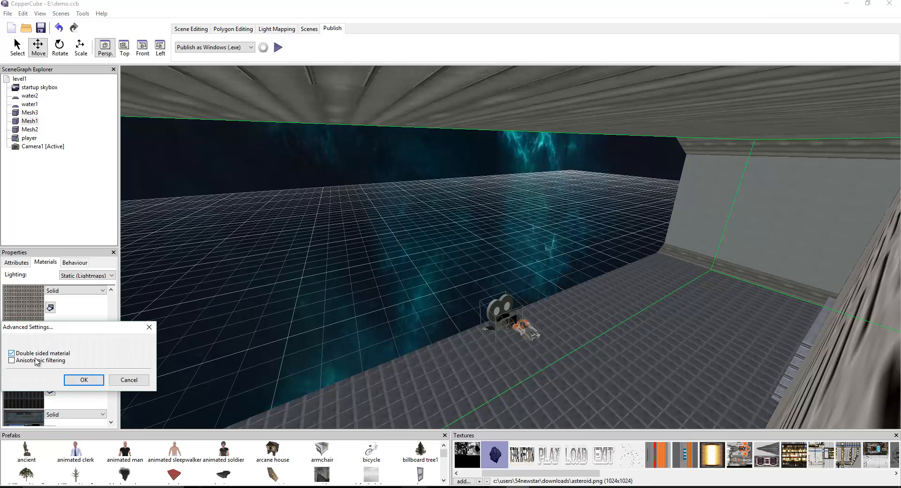
pyautogui.click(84, 380)
pyautogui.scroll(-3, 69, 333)
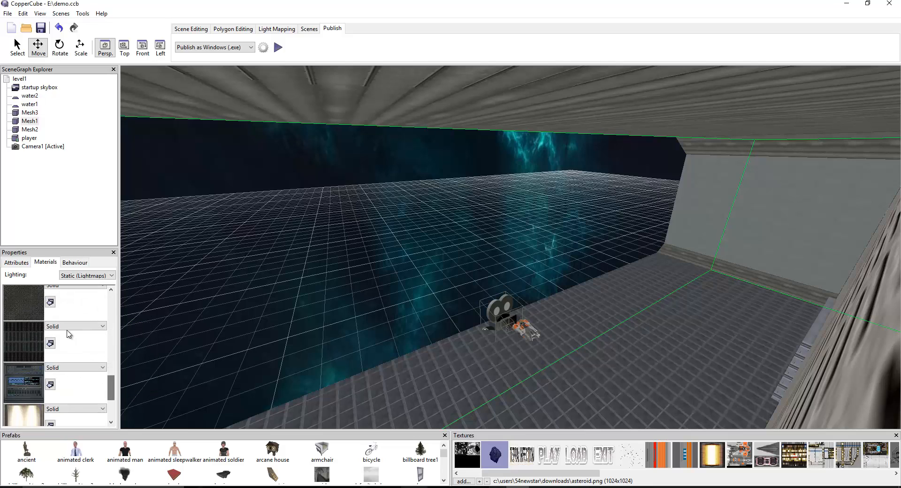
# - Recheck the black slatted material's advanced settings and enable Double sided material for the blue-screen console material below it
pyautogui.click(68, 326)
pyautogui.click(70, 365)
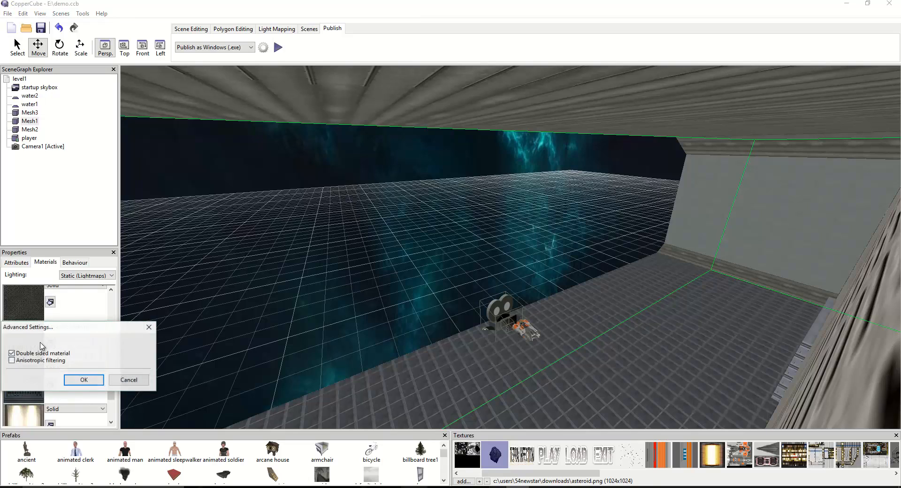
pyautogui.click(86, 380)
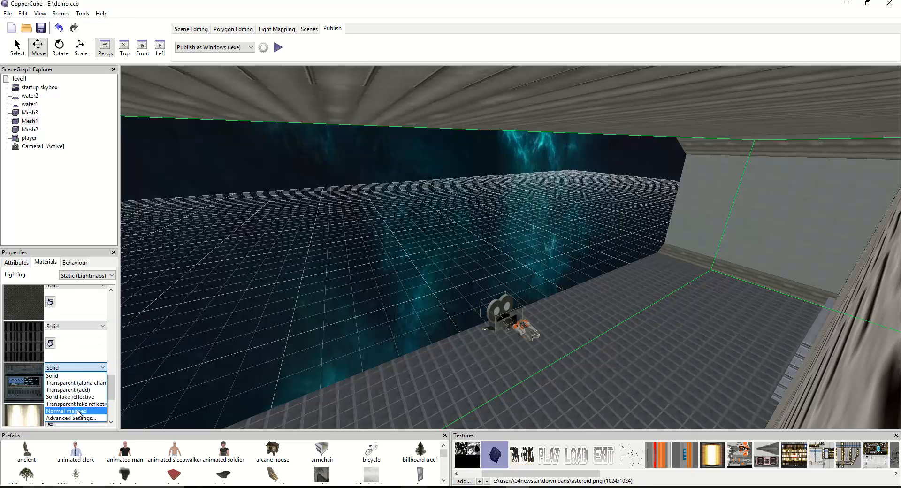
pyautogui.click(84, 419)
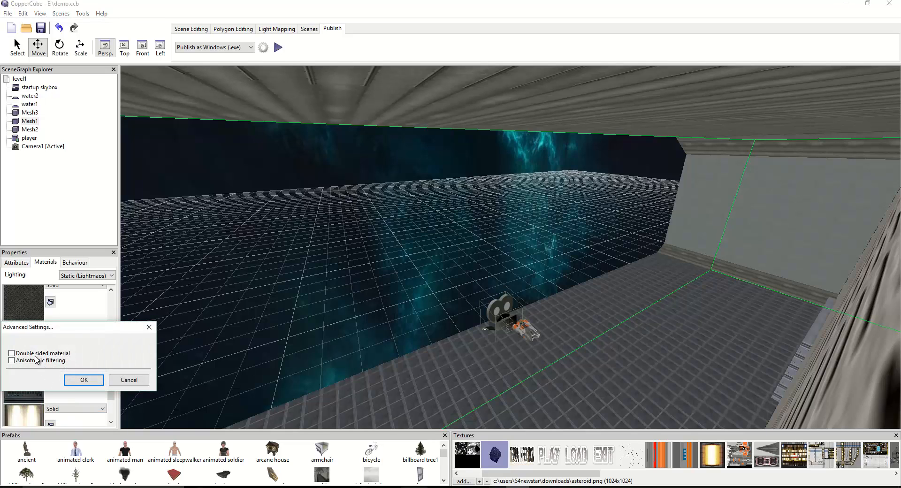
pyautogui.click(78, 380)
# - Enable Double sided material for the bright light-panel material below the console one
pyautogui.scroll(-2, 79, 375)
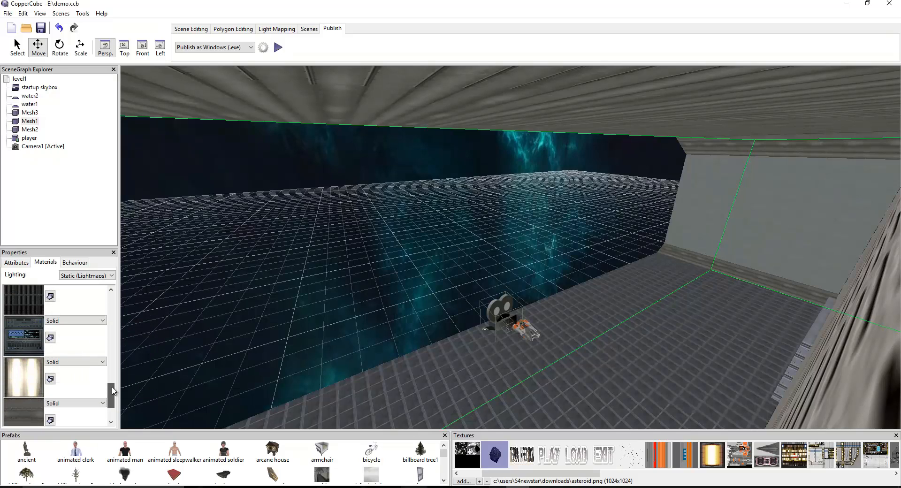
pyautogui.click(75, 362)
pyautogui.click(66, 412)
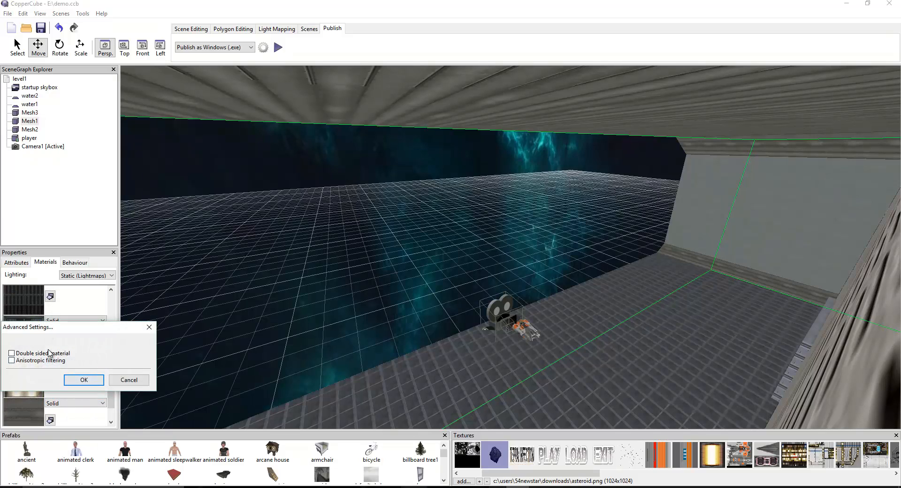
pyautogui.click(50, 353)
pyautogui.click(78, 380)
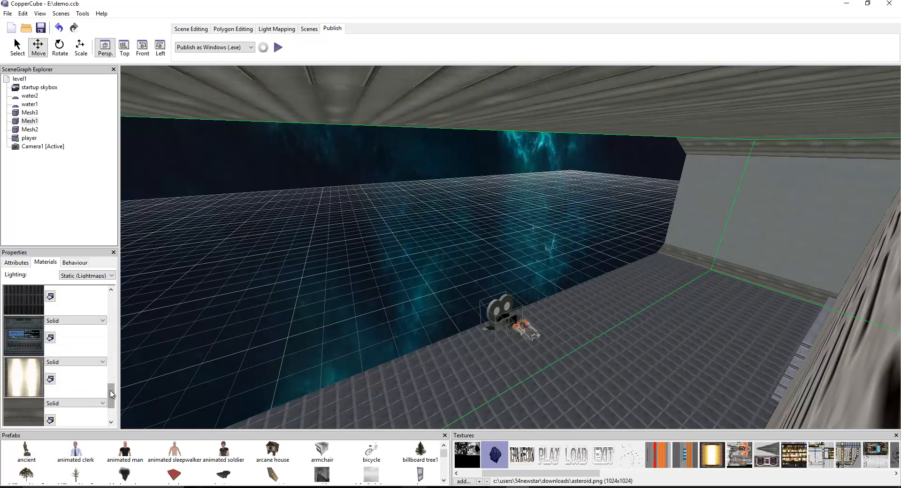
# - Enable Double sided material for the dark grey horizontally banded material below the light panel
pyautogui.scroll(-1, 112, 393)
pyautogui.click(75, 356)
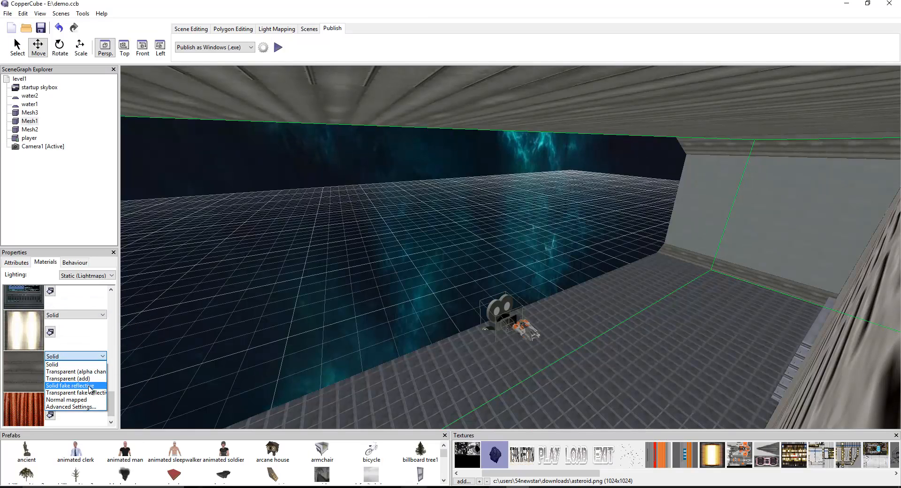
pyautogui.click(95, 410)
pyautogui.click(41, 353)
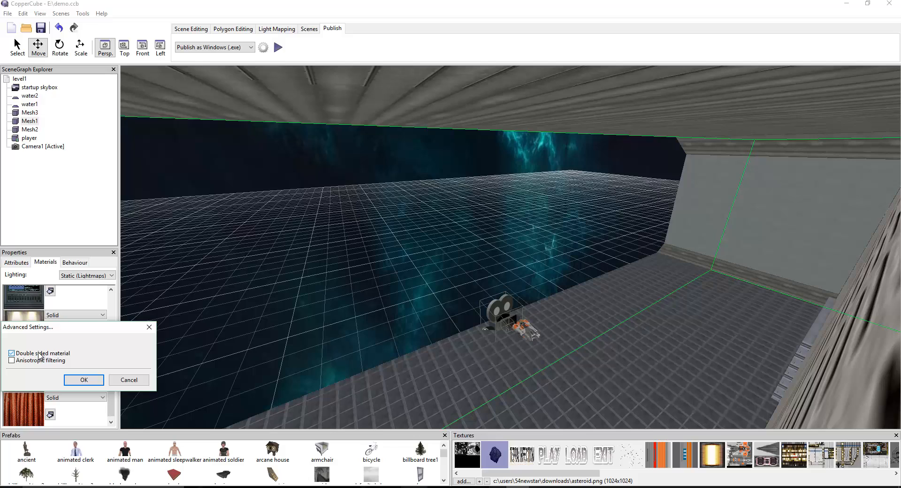
pyautogui.click(84, 380)
# - Enable Double sided material for the red-orange ribbed material at the end of the list
pyautogui.scroll(-1, 107, 411)
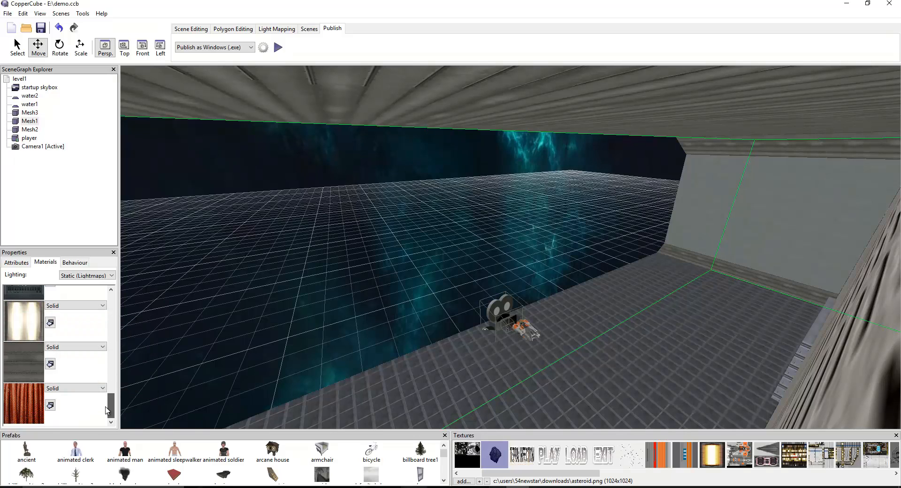
pyautogui.click(75, 388)
pyautogui.click(94, 441)
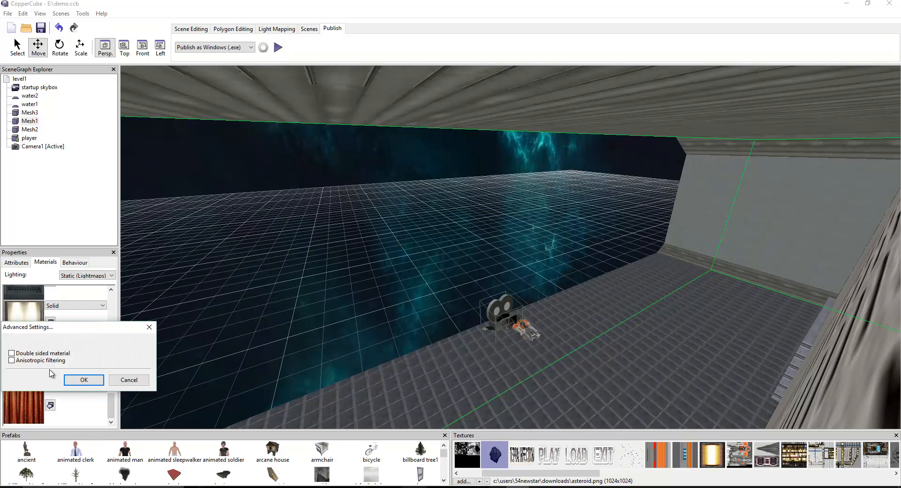
pyautogui.click(46, 354)
pyautogui.click(83, 379)
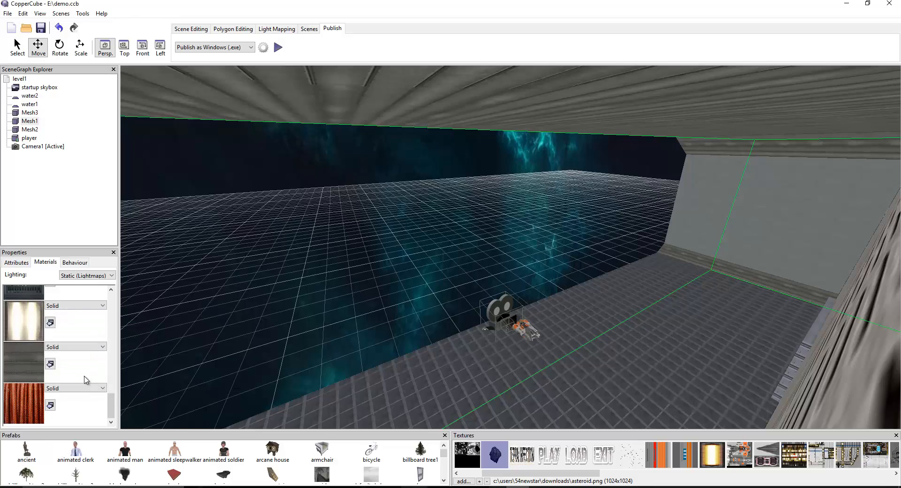
# - Inspect the hall's walls in the level, then publish and test the application, walking the soldier to the large framed doorway
pyautogui.moveTo(277, 303); pyautogui.dragTo(455, 266)
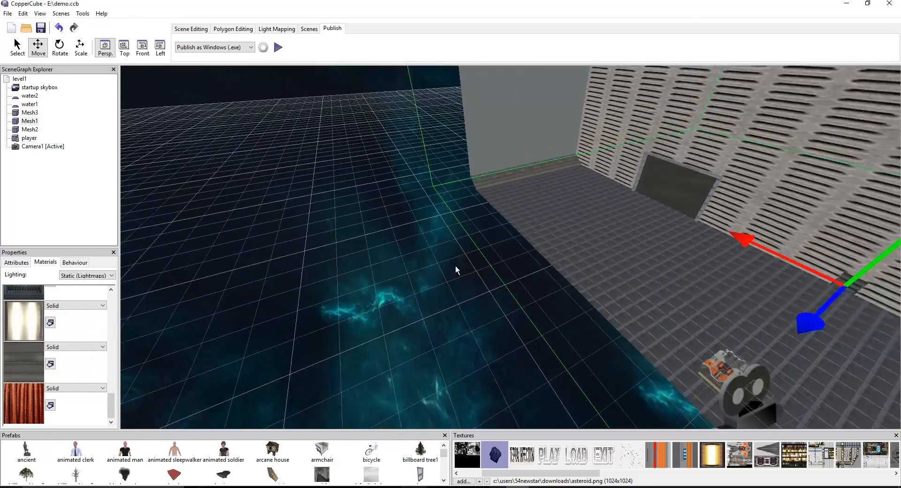
pyautogui.scroll(-5, 456, 269)
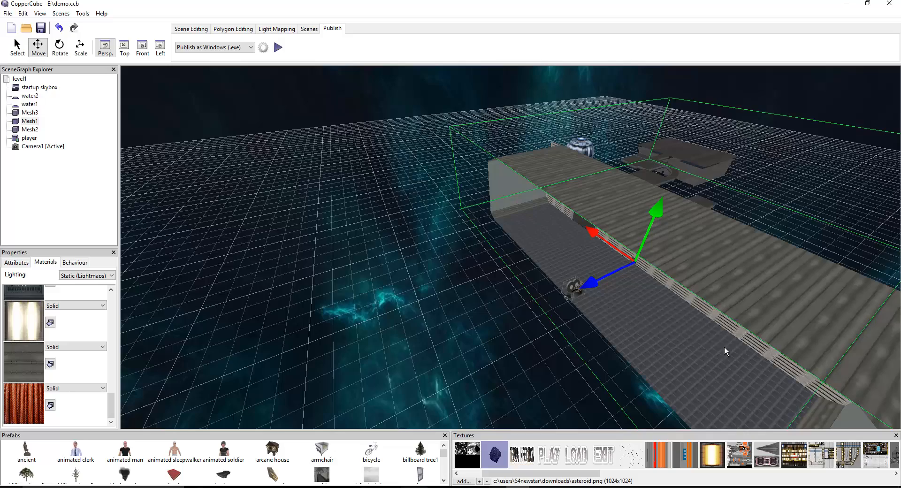
pyautogui.scroll(10, 707, 269)
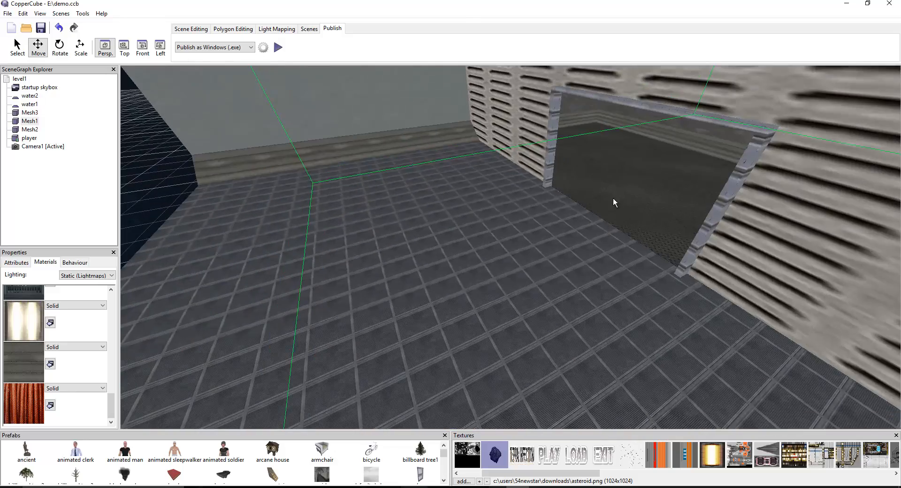
pyautogui.moveTo(613, 202); pyautogui.dragTo(560, 147, button='right')
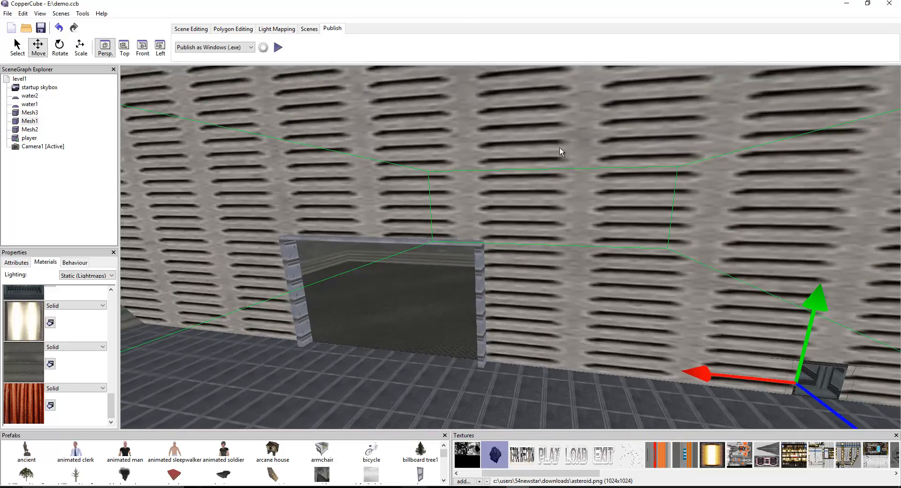
pyautogui.click(278, 47)
pyautogui.press('Up')
pyautogui.press('Right')
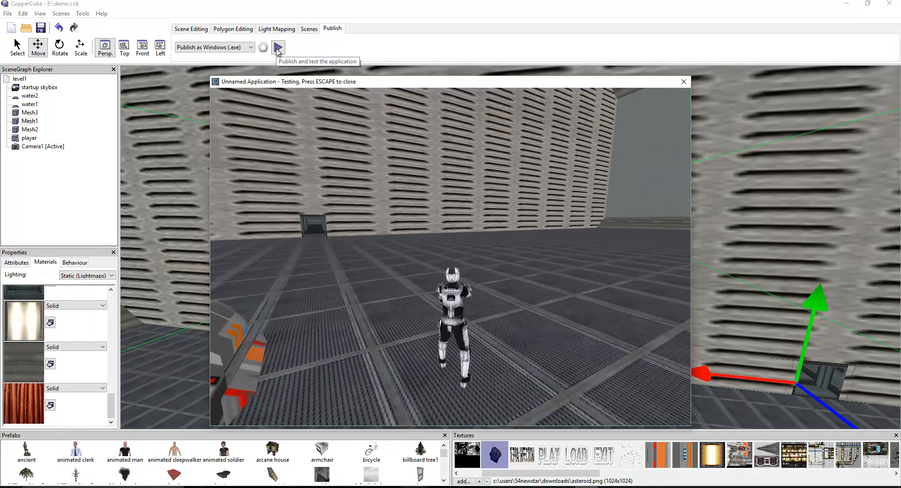
pyautogui.press('Left')
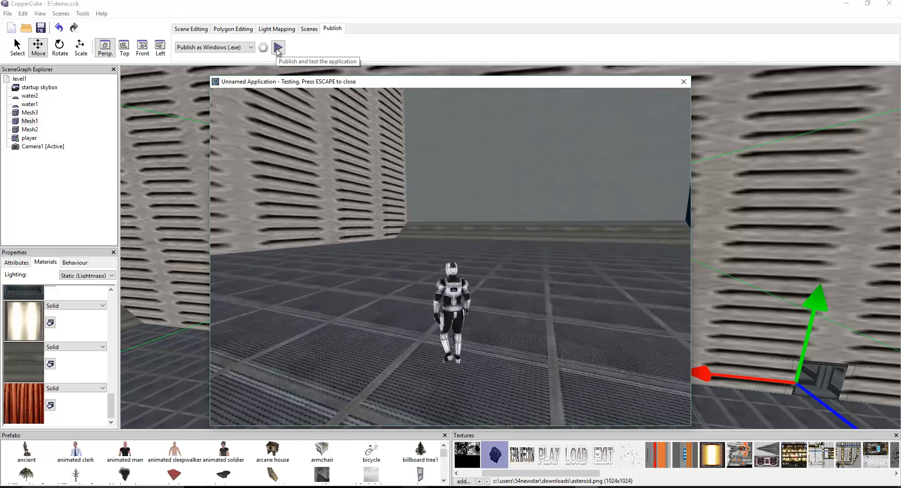
pyautogui.press('Right')
pyautogui.press('Up')
pyautogui.press('Left')
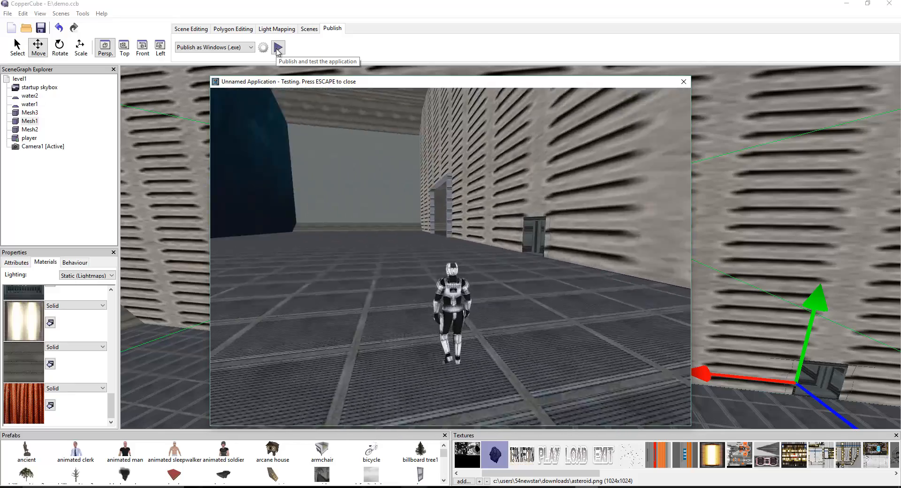
pyautogui.press('Right')
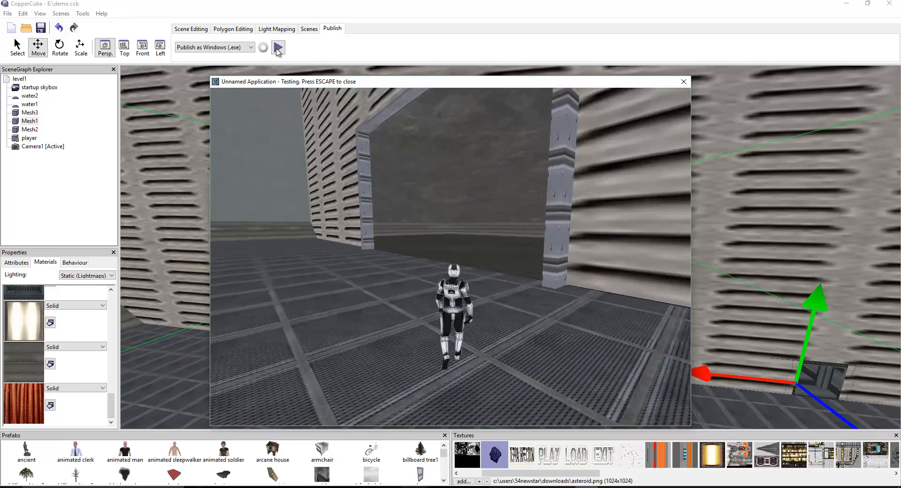
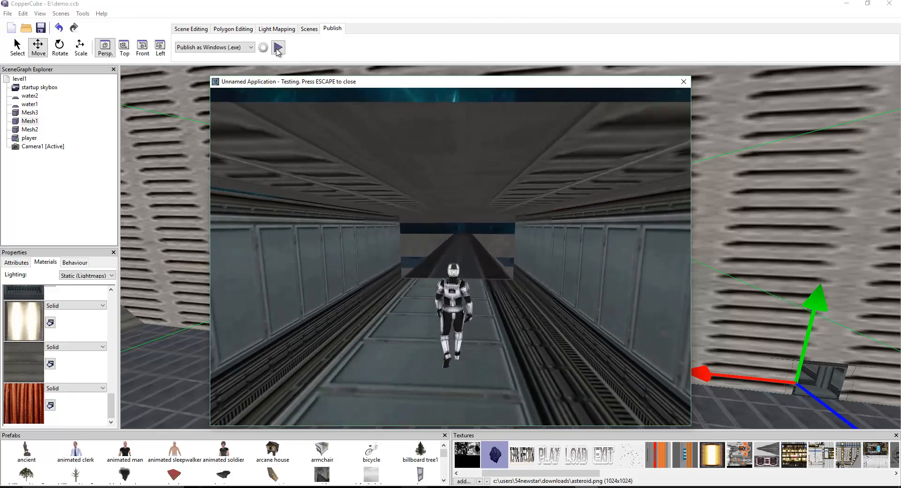
# - Run the soldier along the grated bridge over the water to its far end and turn around, checking the surrounding walls and ceiling
pyautogui.press('Up')
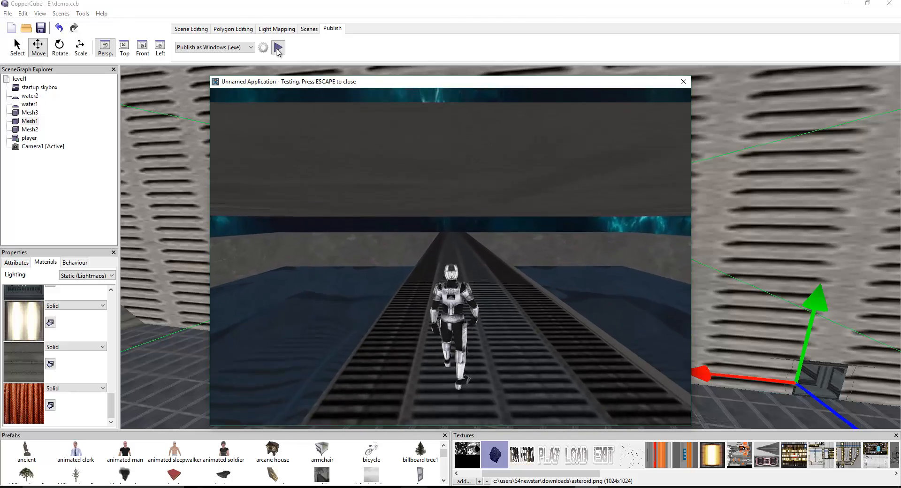
pyautogui.press('Right')
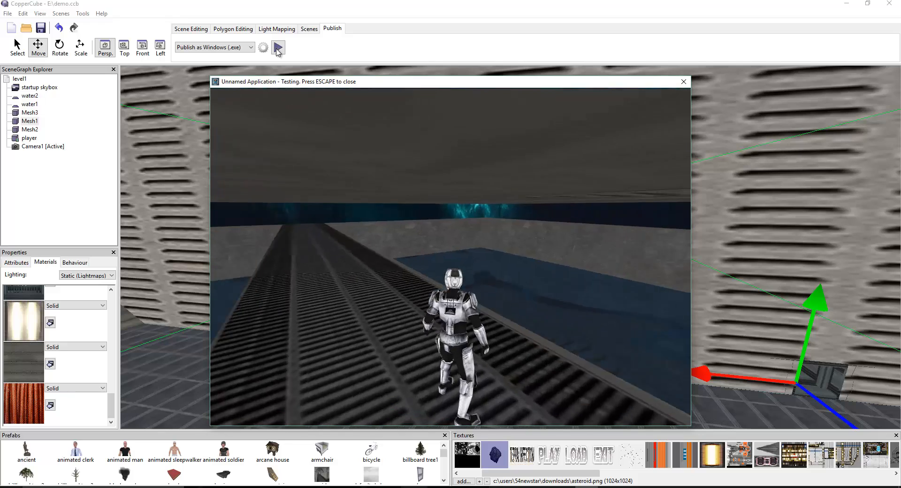
pyautogui.press('Left')
pyautogui.press('Up')
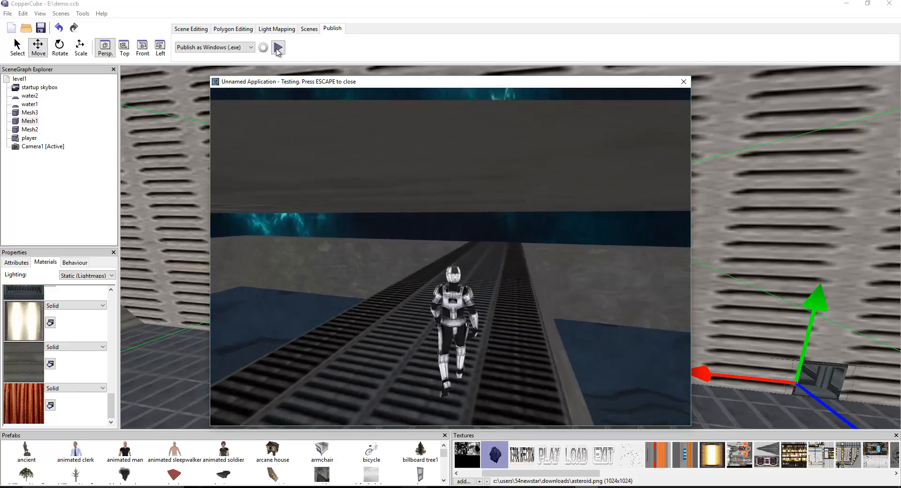
pyautogui.press('Up')
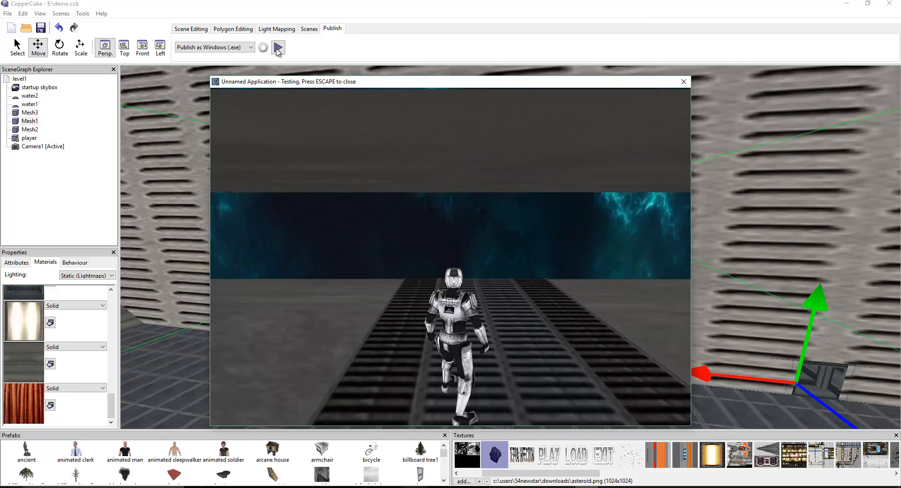
pyautogui.press('Right')
pyautogui.press('Right')
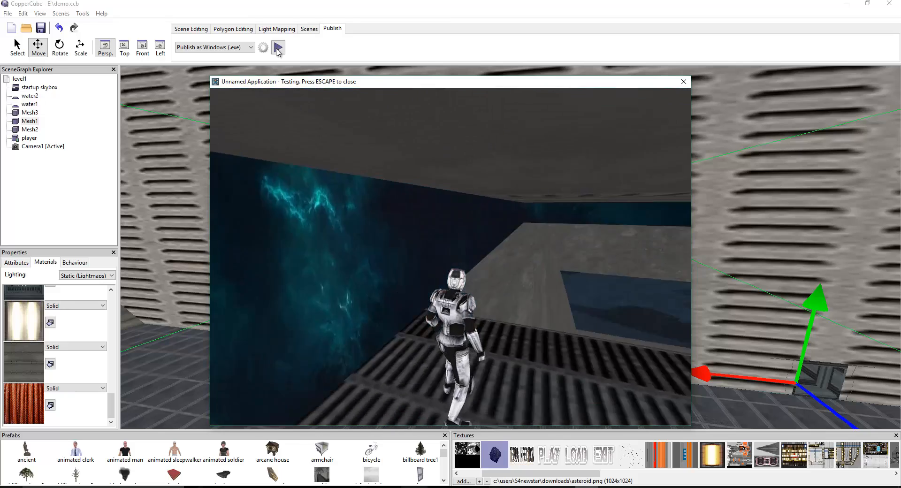
pyautogui.press('Right')
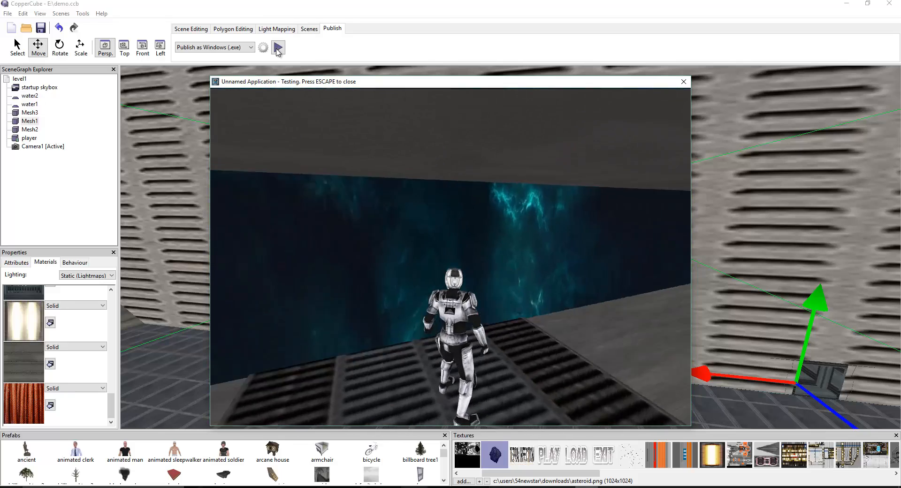
# - Run the soldier back across the grated bridge, viewing the water pool beside it, and on into the blue-panelled corridor
pyautogui.press('Up')
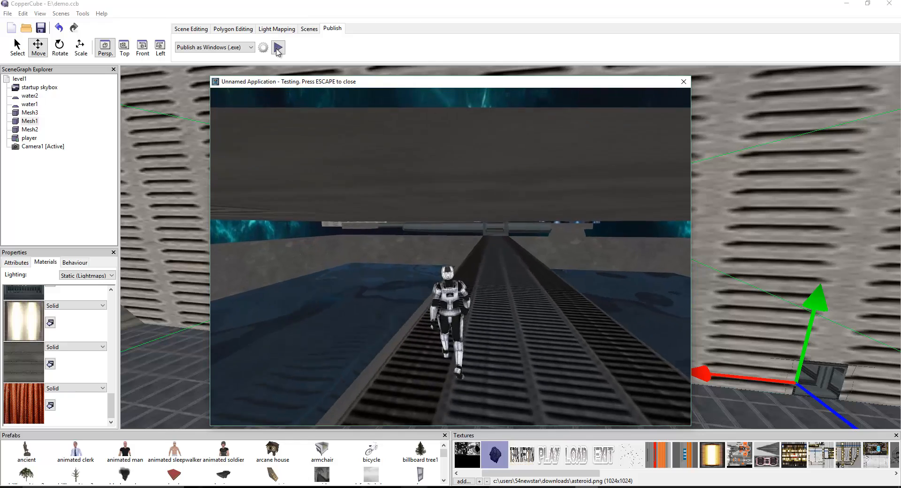
pyautogui.press('Right')
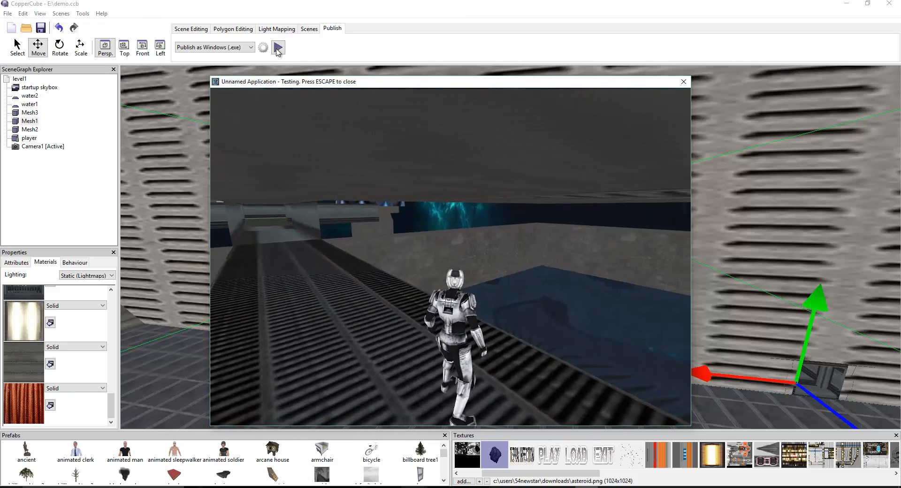
pyautogui.press('Right')
pyautogui.press('Left')
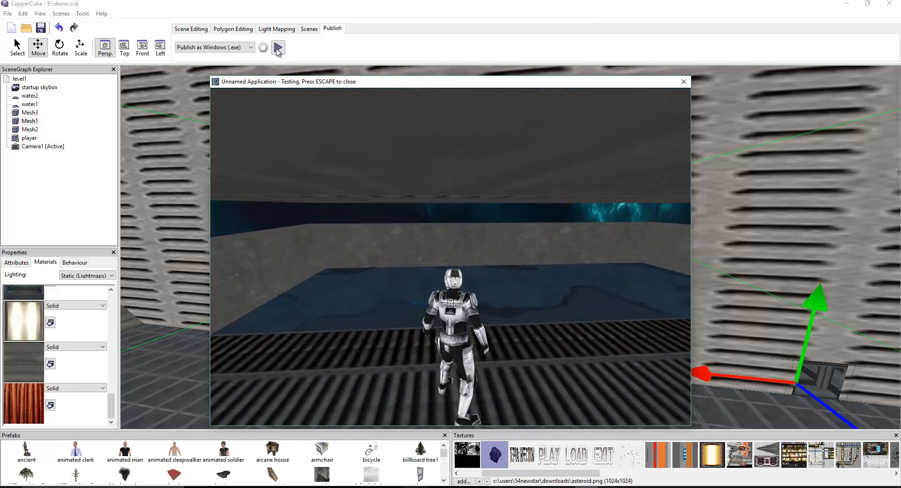
pyautogui.press('Up')
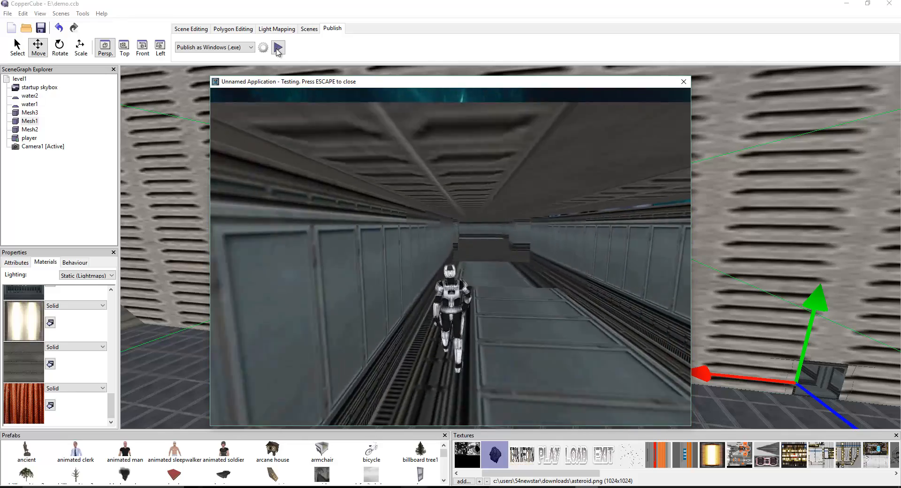
# - Run the soldier along the blue-panelled corridor, across the dark textured floor and through the adjoining passage, checking the walls
pyautogui.press('Up')
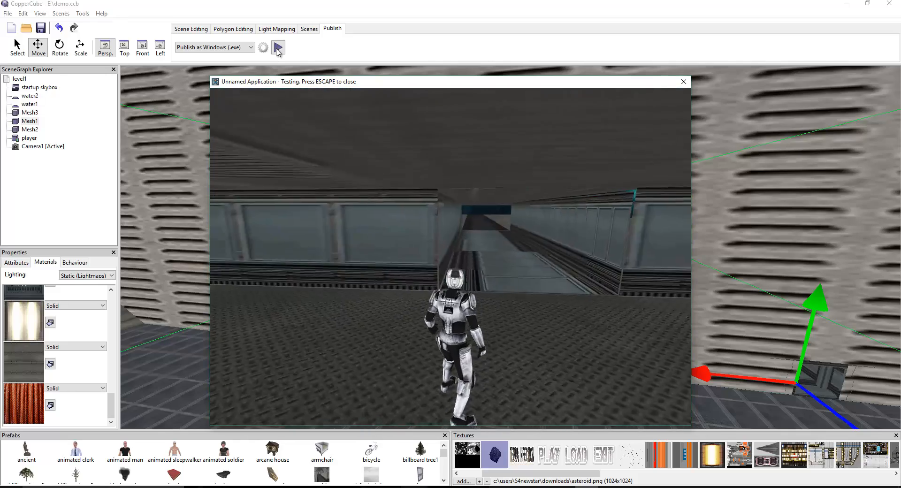
pyautogui.press('Right')
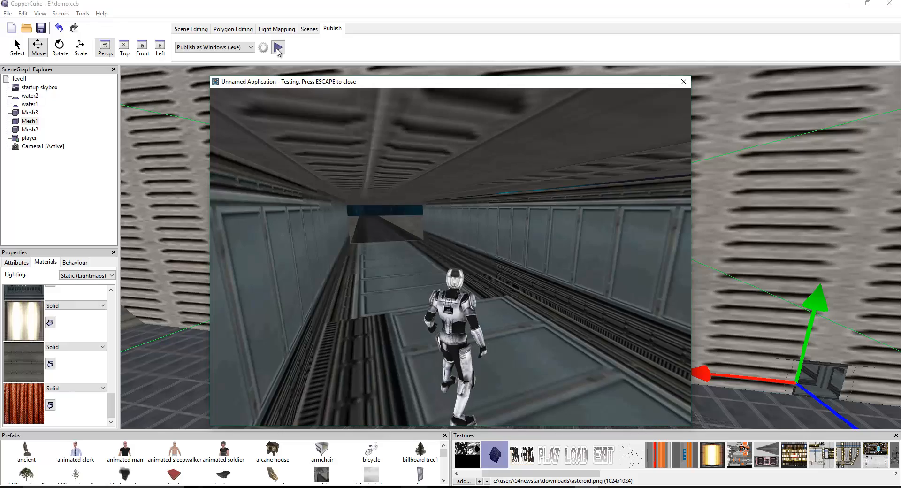
pyautogui.press('Up')
pyautogui.press('Right')
pyautogui.press('Left')
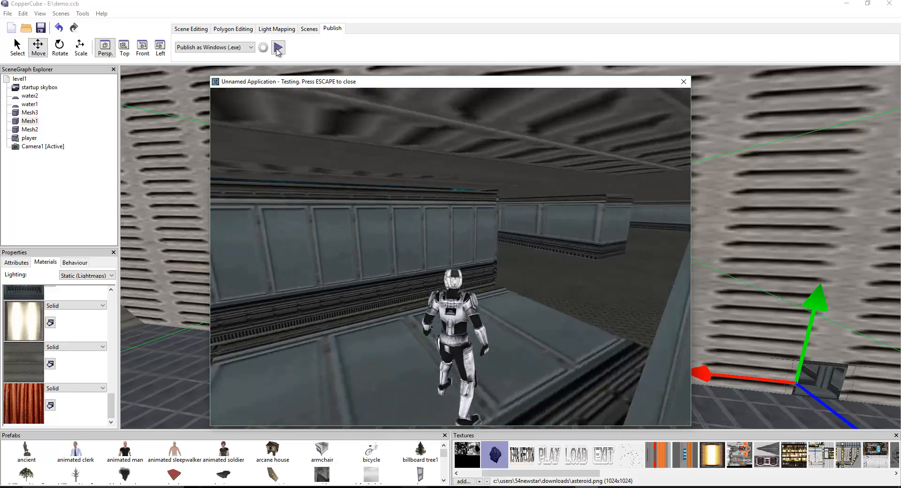
pyautogui.press('Up')
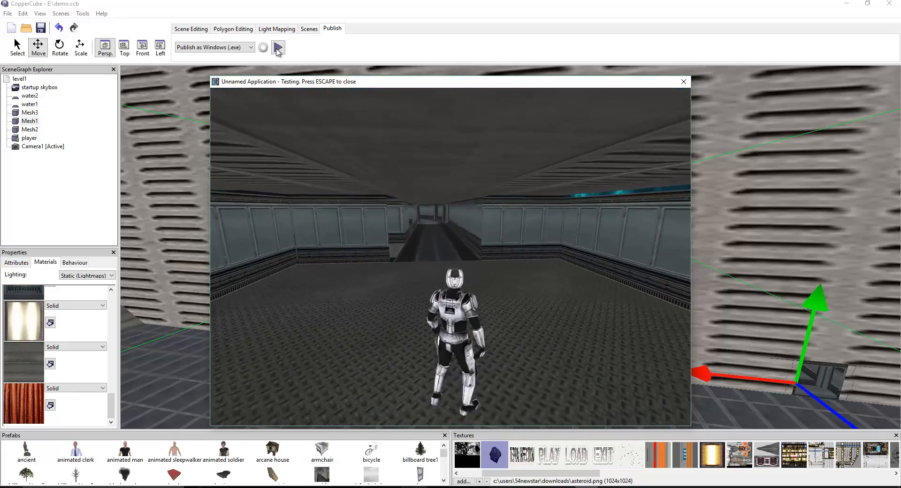
# - Run the soldier over the grated walkway and through the curved blue-panelled corridor into the next dark-floored room
pyautogui.press('Up')
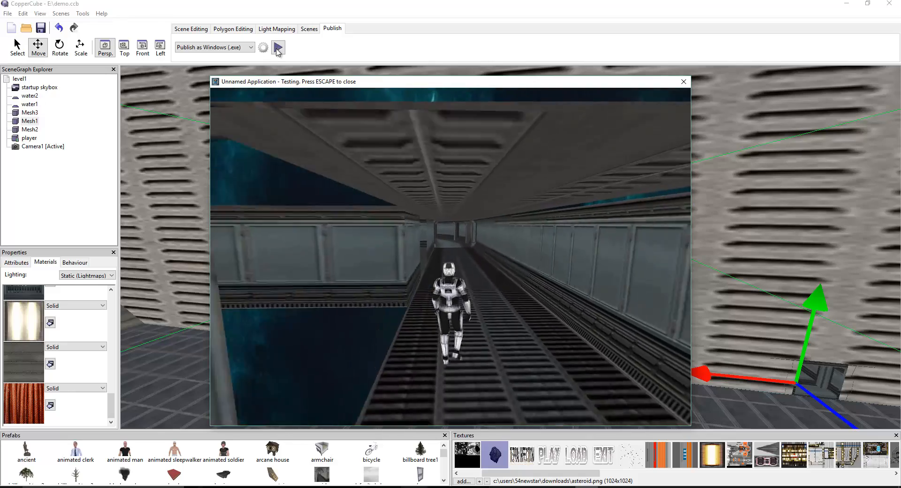
pyautogui.press('Up')
pyautogui.press('Left')
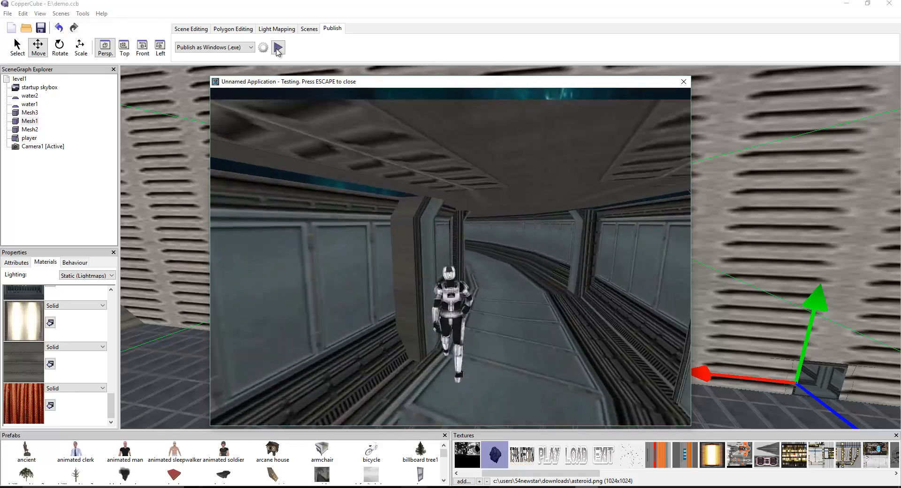
pyautogui.press('Up')
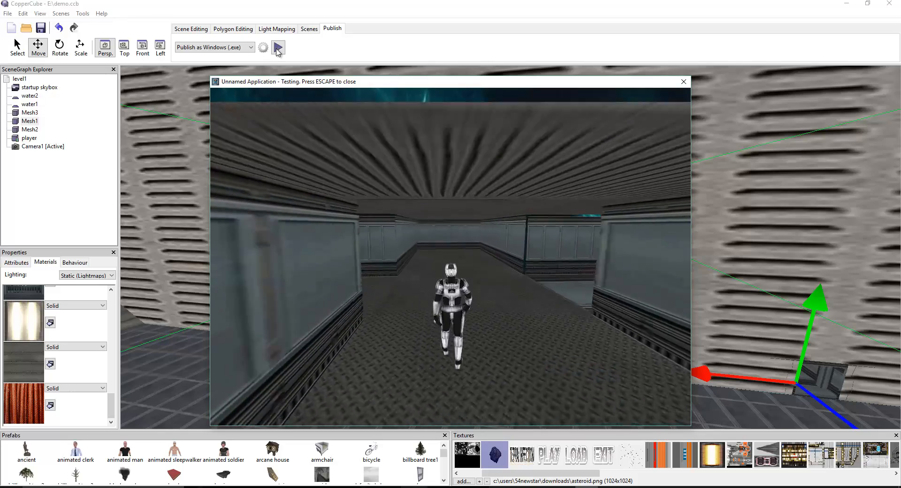
# - Run the soldier around the dark-floored room and past the wall corner into the side passage, and end the test run
pyautogui.press('Up')
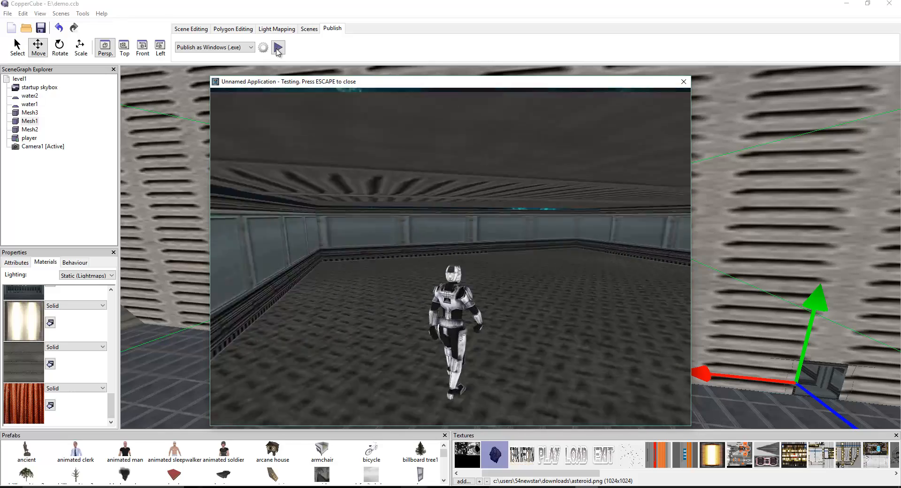
pyautogui.press('Up')
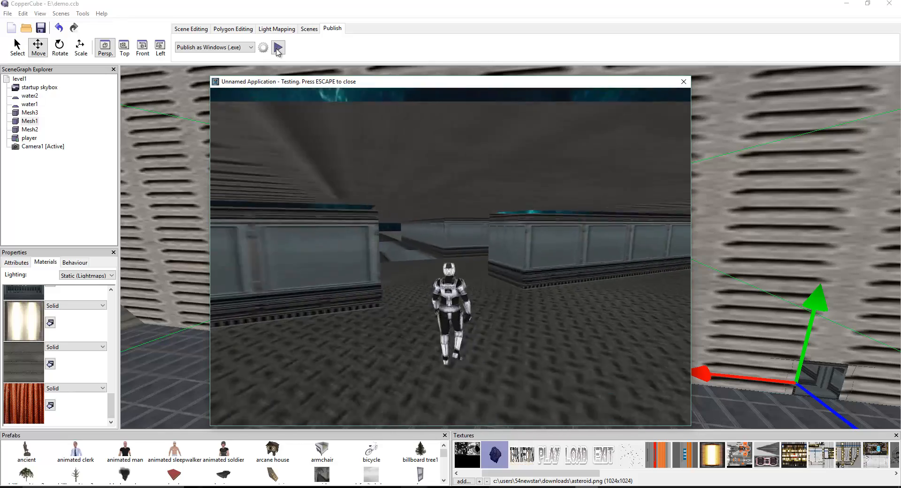
pyautogui.press('Left')
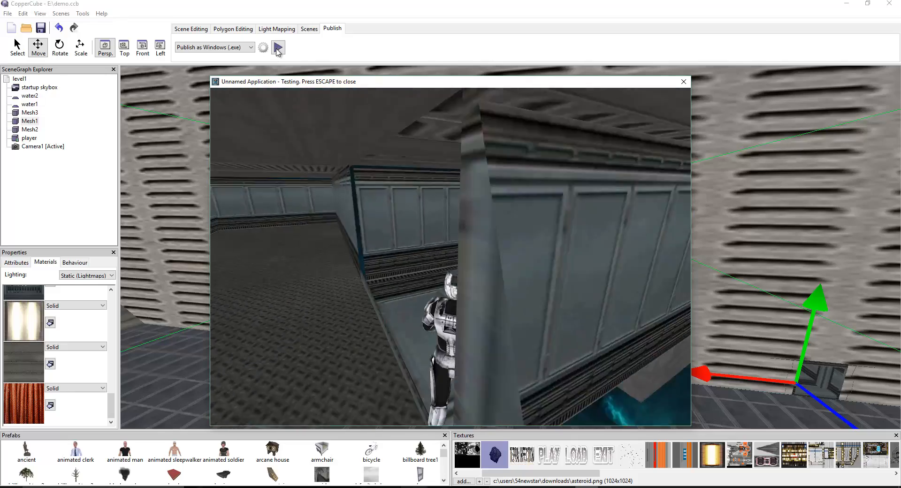
pyautogui.press('Up')
pyautogui.press('Left')
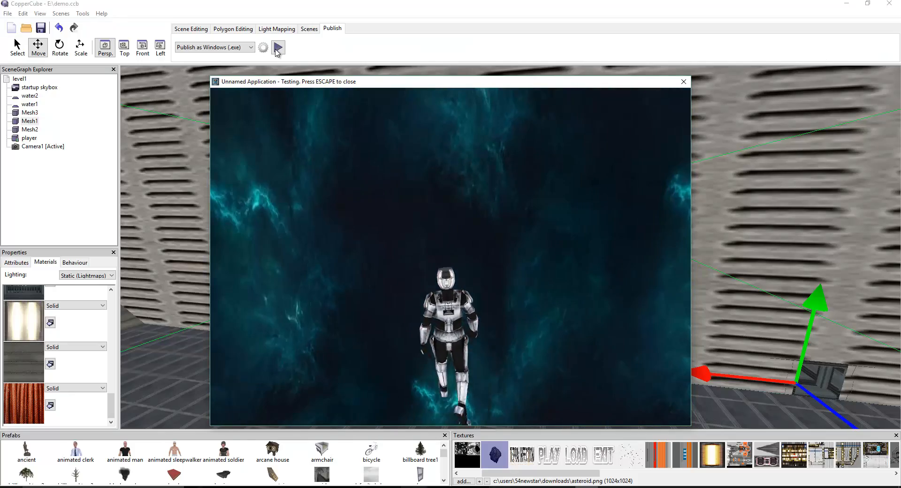
pyautogui.press('Escape')
# - Examine the level from outside the large hall, along the corridor roofs and inside the room with the framed doorway
pyautogui.scroll(-10, 507, 181)
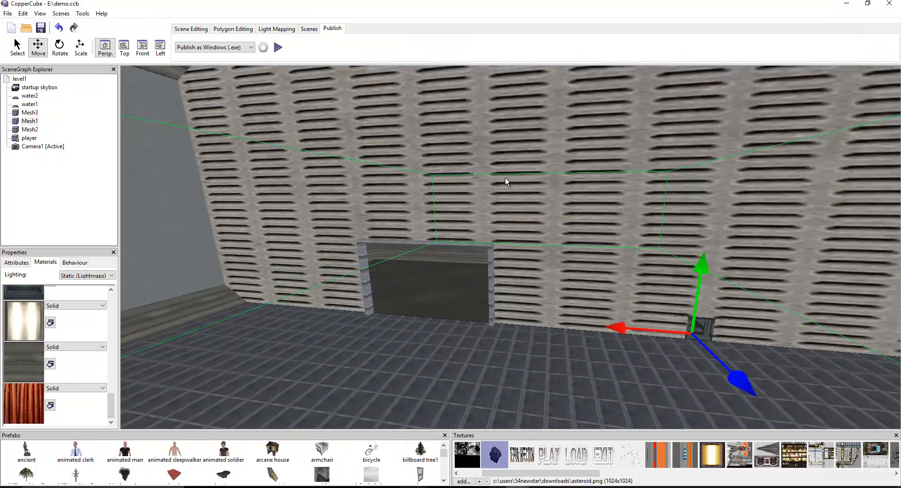
pyautogui.scroll(-4, 507, 282)
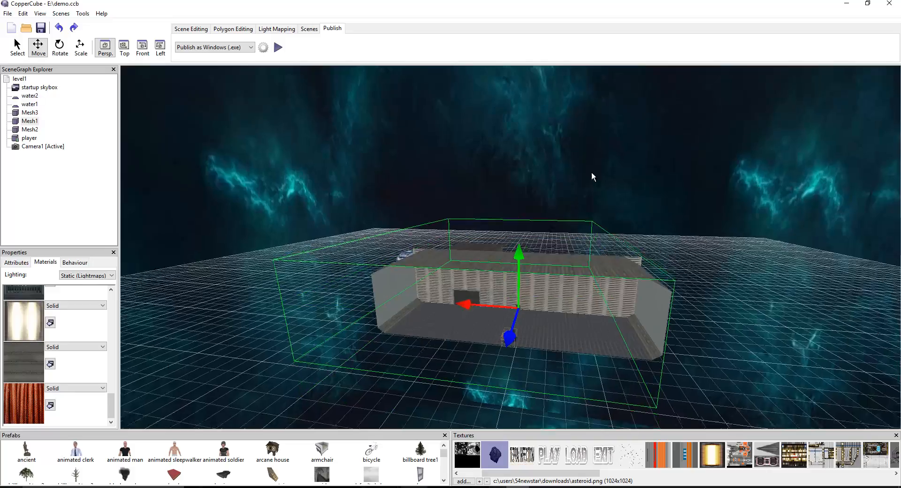
pyautogui.moveTo(592, 177); pyautogui.dragTo(486, 206, button='right')
pyautogui.scroll(10, 486, 206)
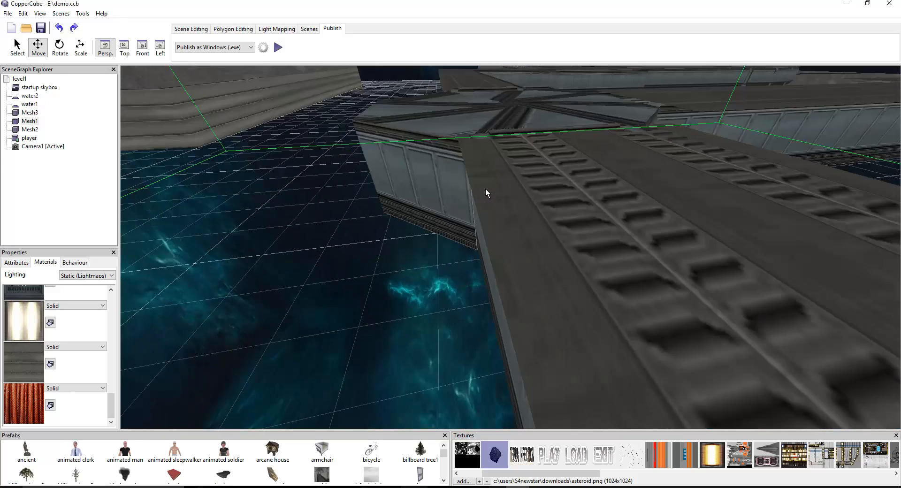
pyautogui.scroll(3, 485, 189)
pyautogui.moveTo(490, 183); pyautogui.dragTo(497, 159, button='right')
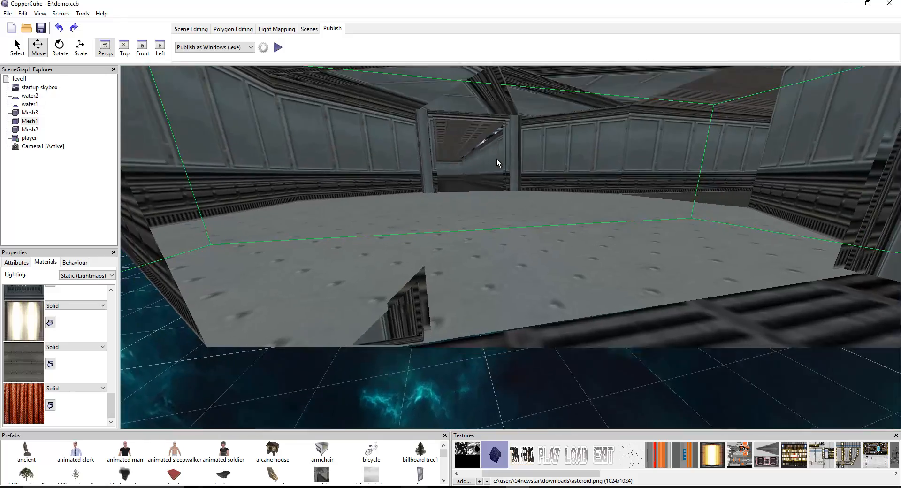
pyautogui.scroll(4, 496, 158)
pyautogui.scroll(-10, 497, 160)
pyautogui.scroll(2, 500, 207)
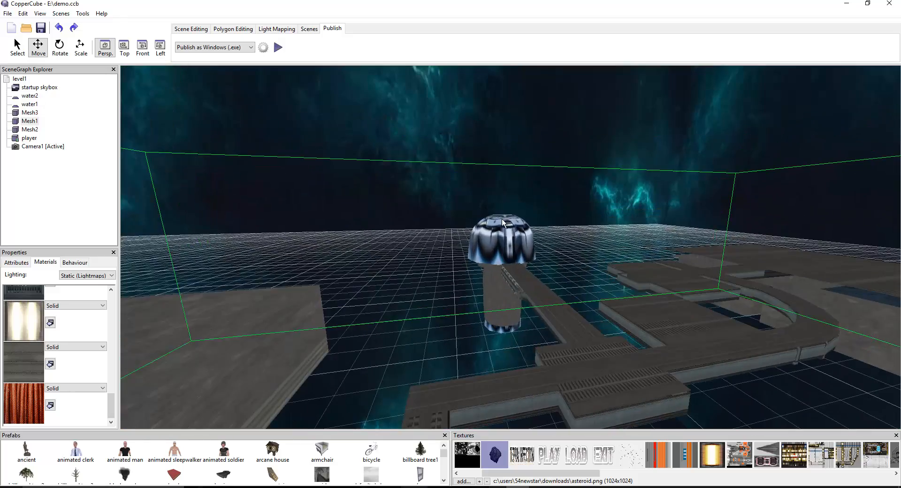
# - Examine the domed tower and the walkway roofs leading to it, and the inside of the blue-panelled corridor
pyautogui.moveTo(503, 224); pyautogui.dragTo(486, 205, button='right')
pyautogui.scroll(3, 489, 202)
pyautogui.scroll(8, 491, 197)
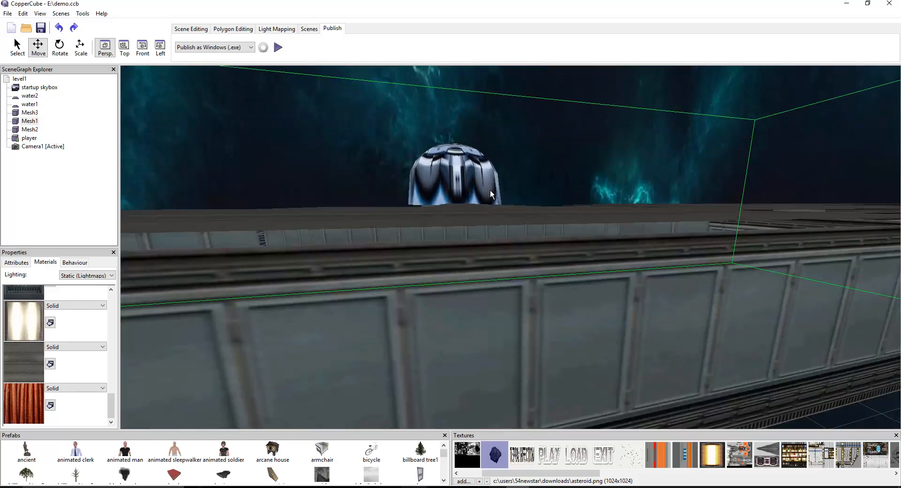
pyautogui.scroll(-8, 494, 180)
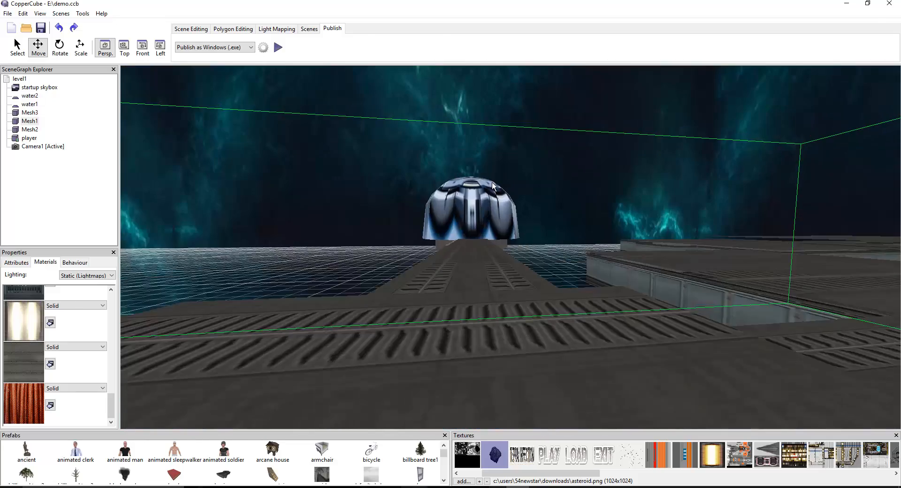
pyautogui.moveTo(496, 178); pyautogui.dragTo(388, 194, button='right')
pyautogui.scroll(2, 415, 211)
pyautogui.scroll(3, 387, 194)
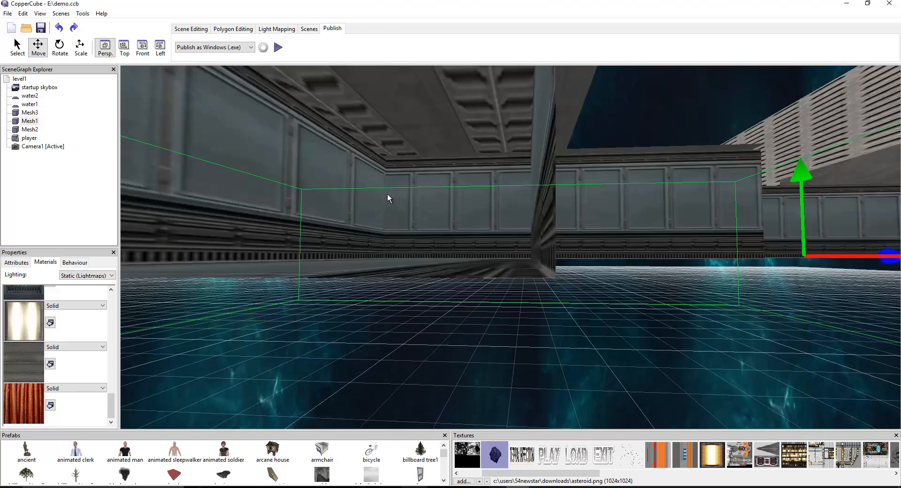
pyautogui.scroll(4, 395, 204)
pyautogui.press('Right')
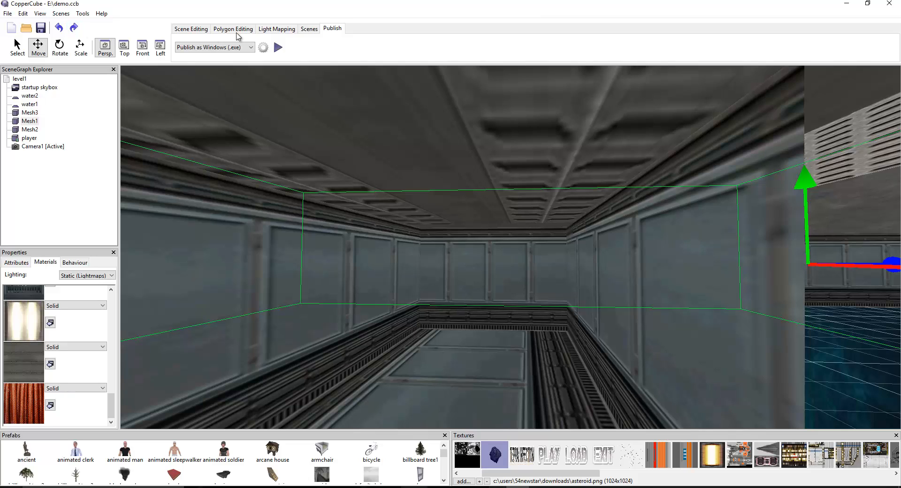
# - Set up polygon editing to select individual triangles of the mesh
pyautogui.click(204, 30)
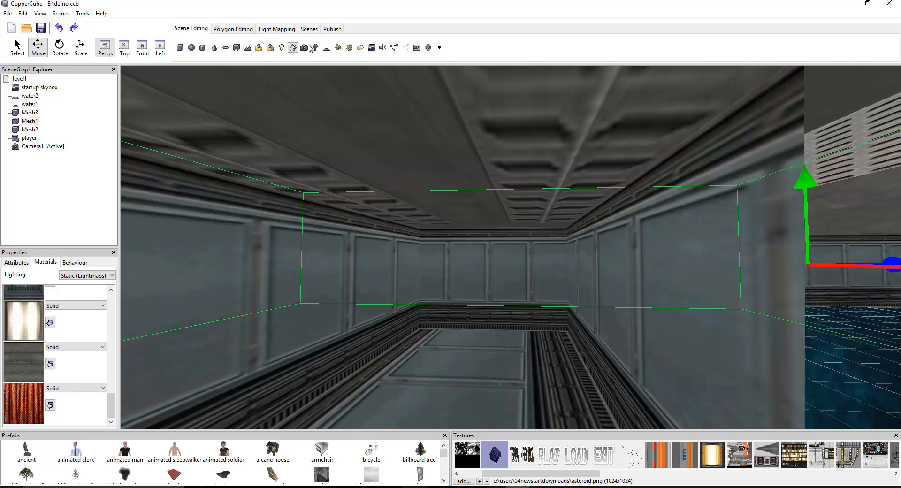
pyautogui.click(254, 30)
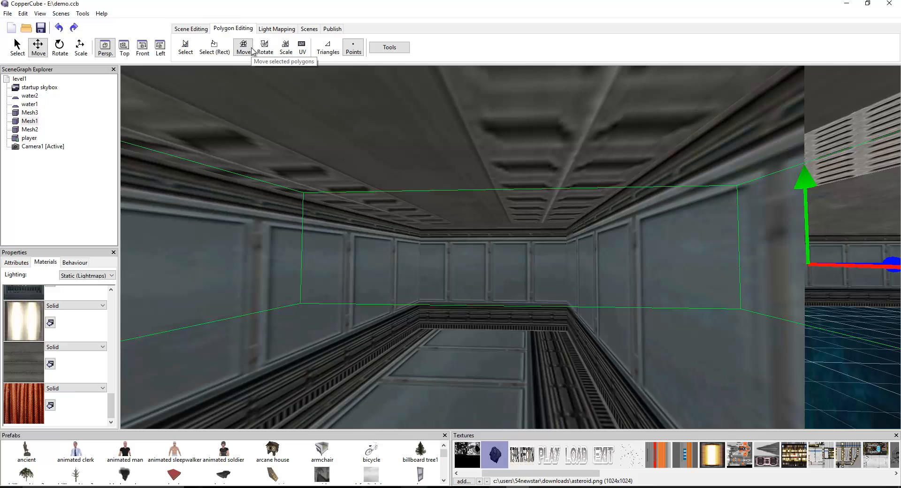
pyautogui.click(328, 47)
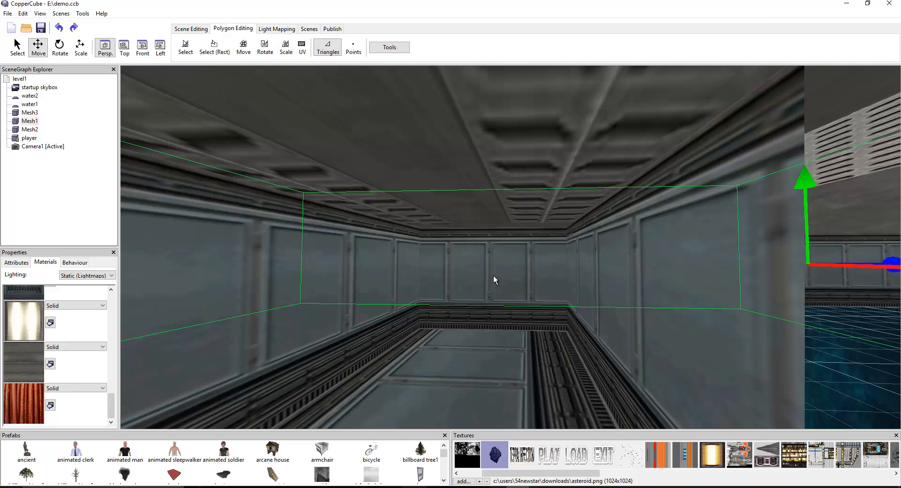
pyautogui.moveTo(505, 302)
pyautogui.mouseDown()
pyautogui.moveTo(510, 309)
pyautogui.moveTo(500, 299)
pyautogui.mouseUp()
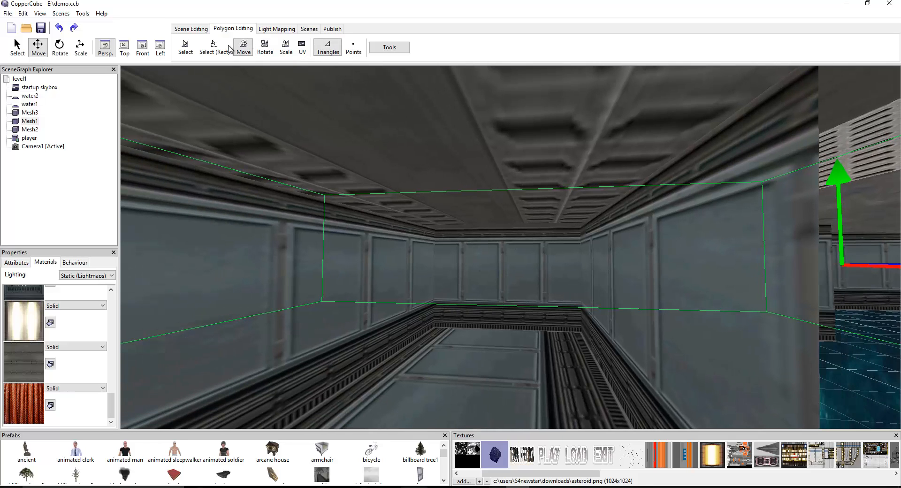
pyautogui.click(185, 47)
# - Try to split the large upper triangle of the blue-panelled room wall into smaller triangles
pyautogui.click(461, 285)
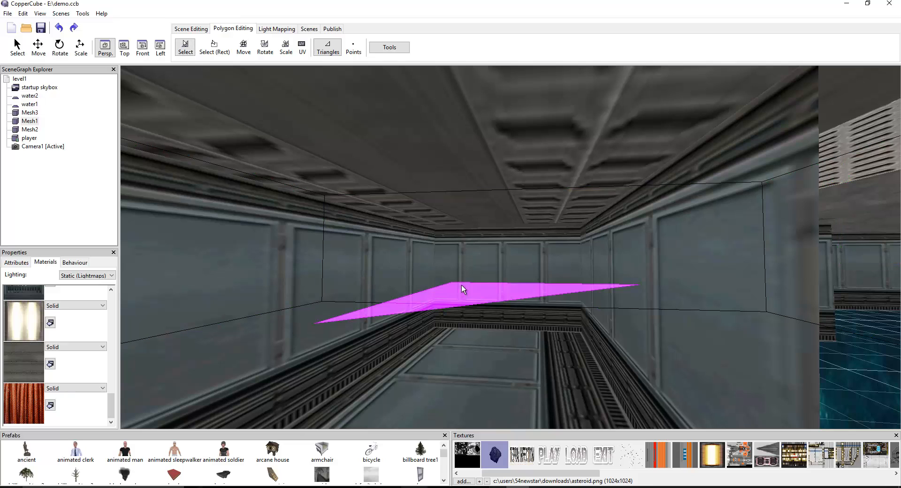
pyautogui.click(506, 269)
pyautogui.click(519, 257)
pyautogui.scroll(3, 539, 291)
pyautogui.moveTo(539, 291); pyautogui.dragTo(521, 288)
pyautogui.click(541, 283)
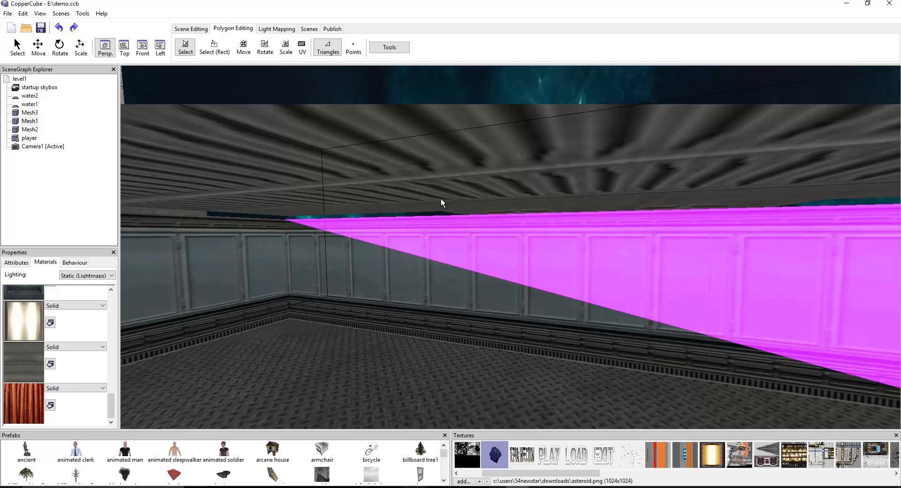
pyautogui.click(376, 48)
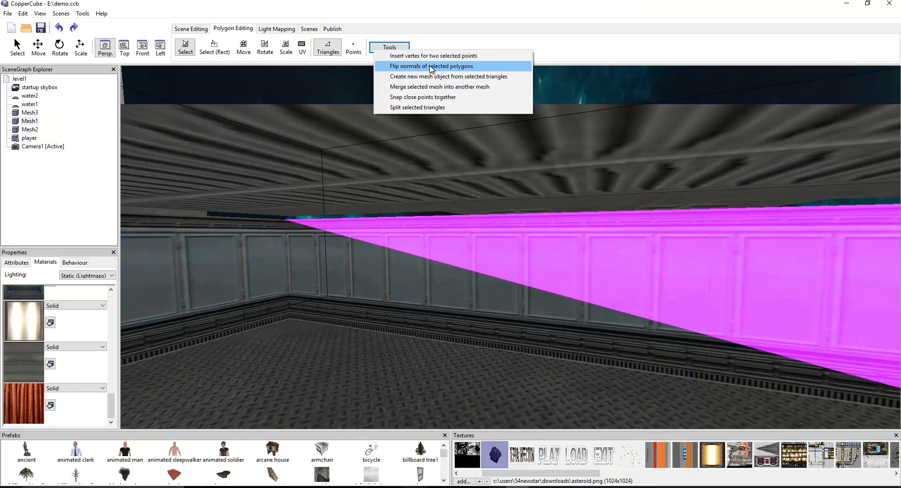
pyautogui.click(463, 107)
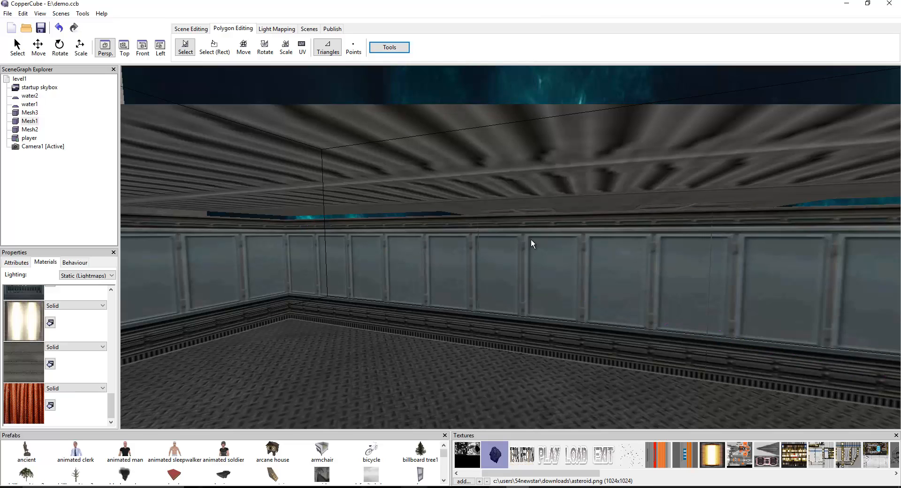
# - Select the smaller triangles of the split wall individually and in combination to examine how they divide it
pyautogui.click(550, 288)
pyautogui.moveTo(489, 283); pyautogui.dragTo(505, 316)
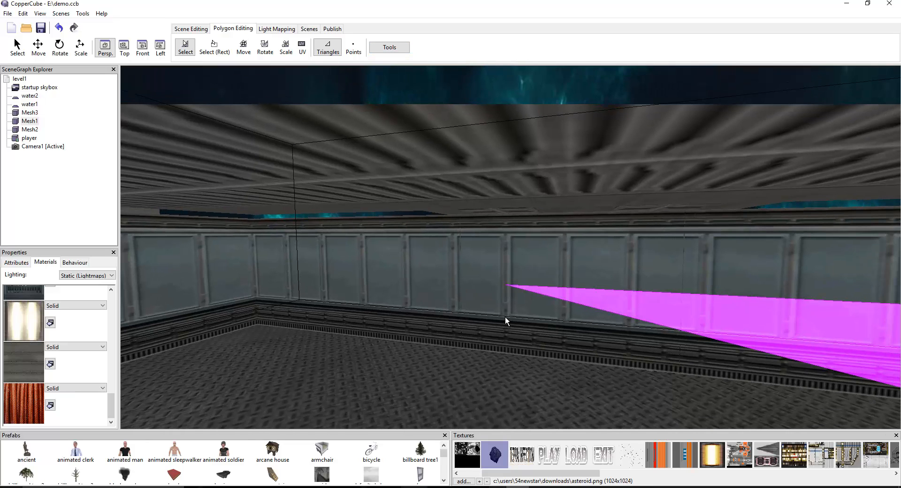
pyautogui.click(506, 253)
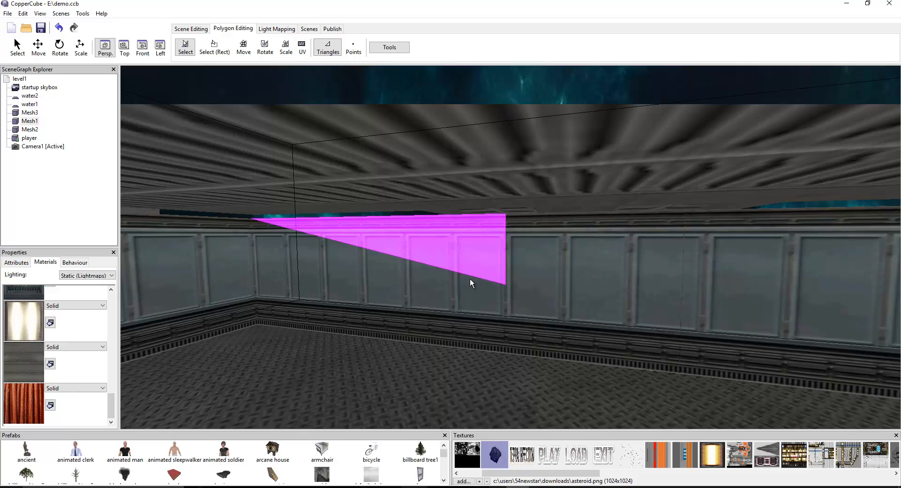
pyautogui.keyDown('ctrl'); pyautogui.click(462, 287); pyautogui.keyUp('ctrl')
pyautogui.keyDown('ctrl'); pyautogui.click(597, 272); pyautogui.keyUp('ctrl')
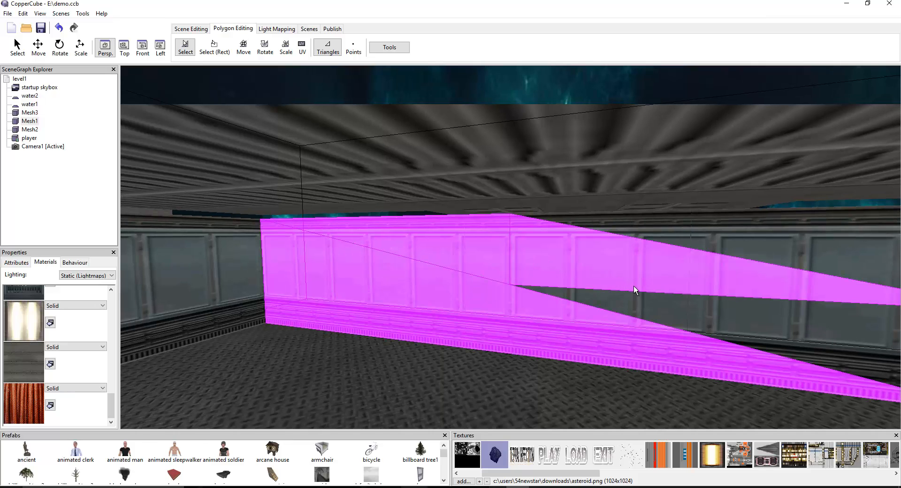
pyautogui.moveTo(635, 286); pyautogui.dragTo(669, 304)
pyautogui.click(669, 303)
pyautogui.keyDown('ctrl'); pyautogui.click(686, 263); pyautogui.keyUp('ctrl')
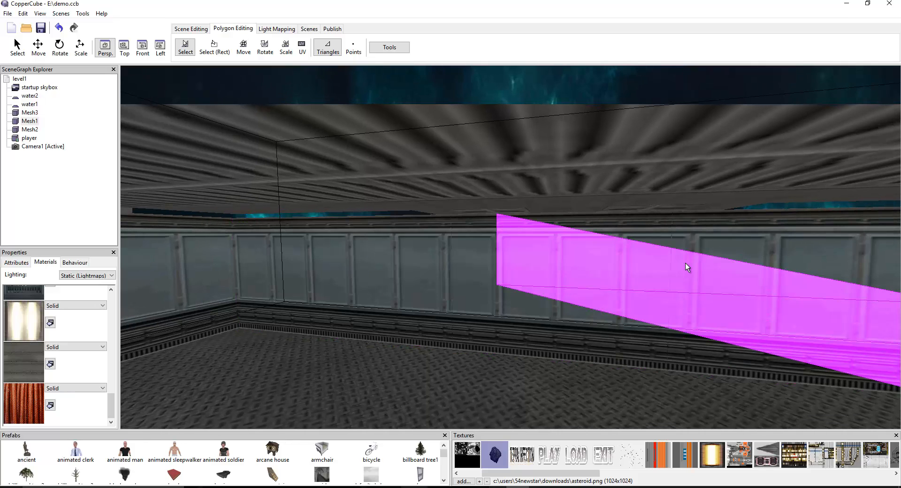
pyautogui.keyDown('ctrl'); pyautogui.click(745, 245); pyautogui.keyUp('ctrl')
pyautogui.keyDown('ctrl'); pyautogui.click(668, 359); pyautogui.keyUp('ctrl')
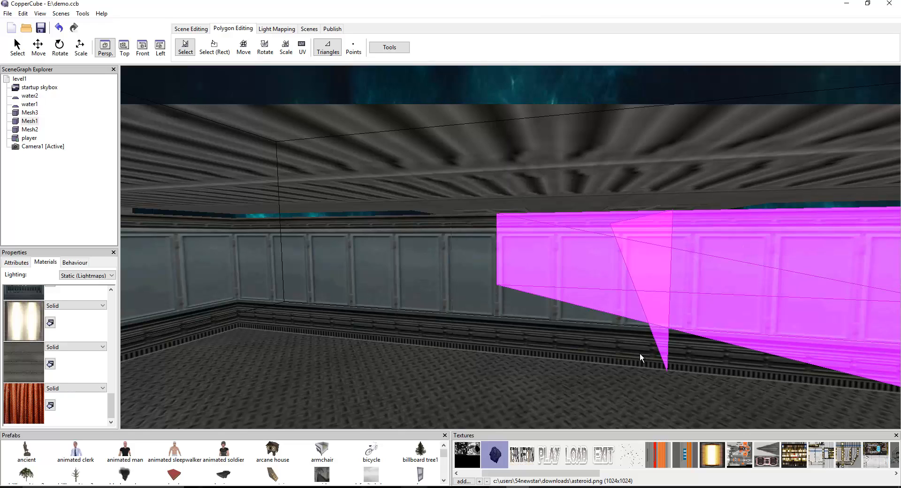
pyautogui.click(689, 351)
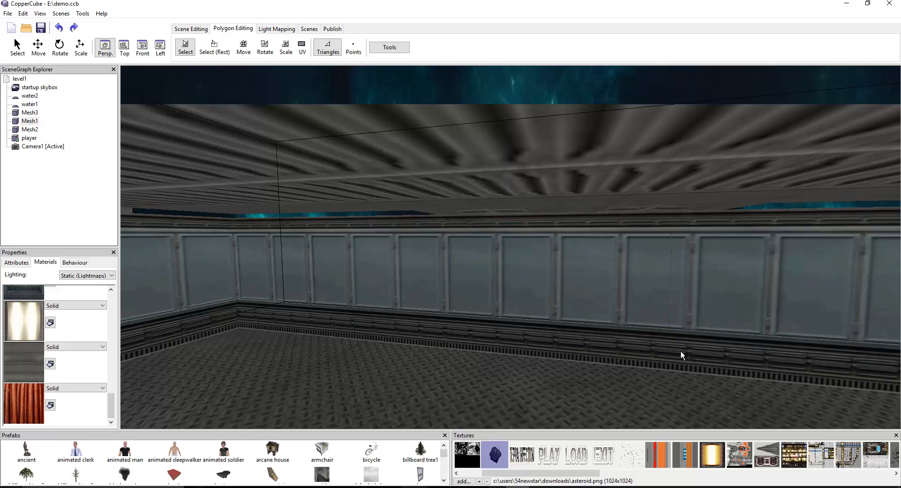
# - Select both large triangles of the long blue-panelled room wall and split them into smaller triangles
pyautogui.click(533, 323)
pyautogui.moveTo(393, 243); pyautogui.dragTo(377, 241)
pyautogui.keyDown('ctrl'); pyautogui.click(376, 241); pyautogui.keyUp('ctrl')
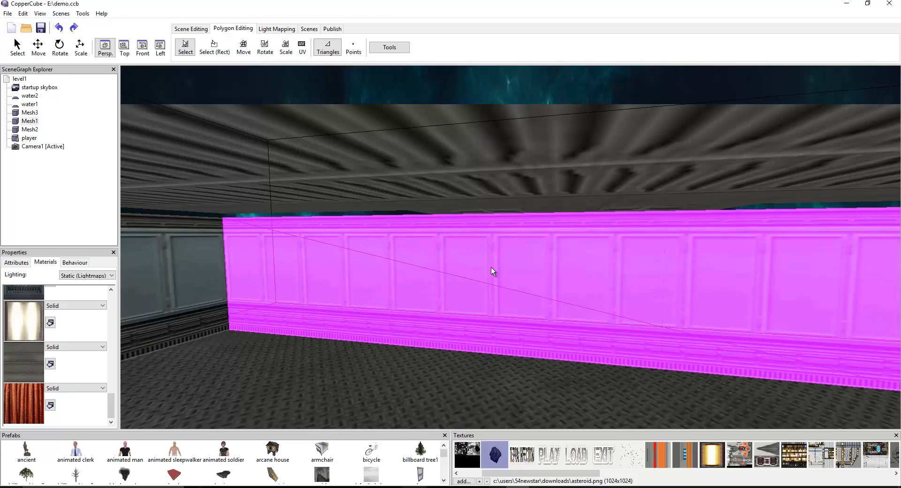
pyautogui.moveTo(492, 267); pyautogui.dragTo(675, 313)
pyautogui.scroll(3, 671, 311)
pyautogui.scroll(-4, 673, 313)
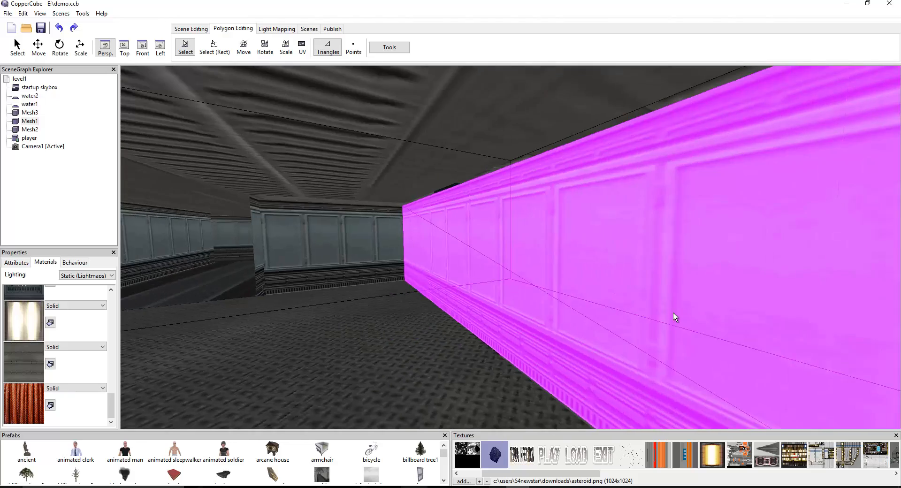
pyautogui.moveTo(563, 303); pyautogui.dragTo(590, 309)
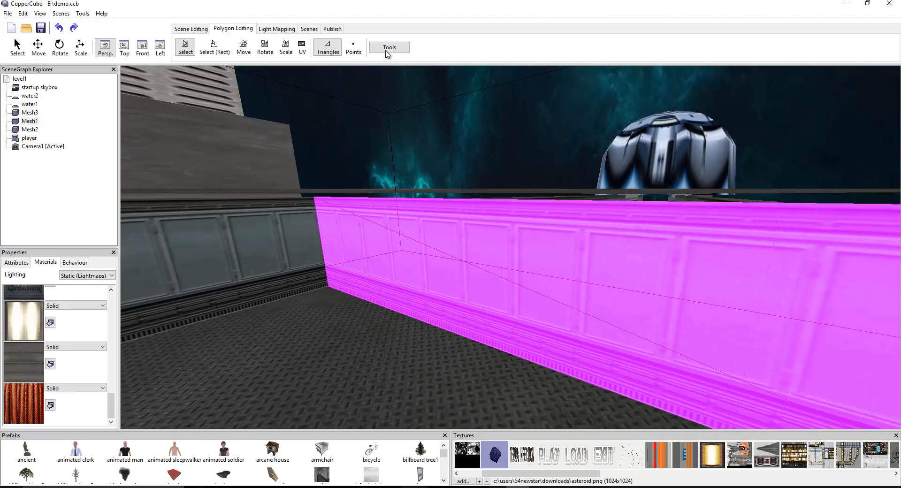
pyautogui.click(389, 47)
pyautogui.click(418, 111)
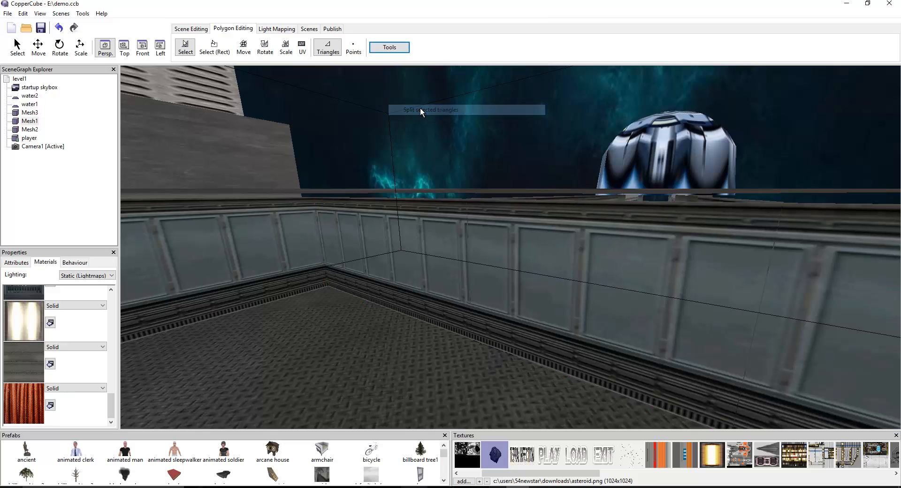
# - Select all the smaller triangles covering the long blue-panelled wall and split them a second time
pyautogui.click(348, 229)
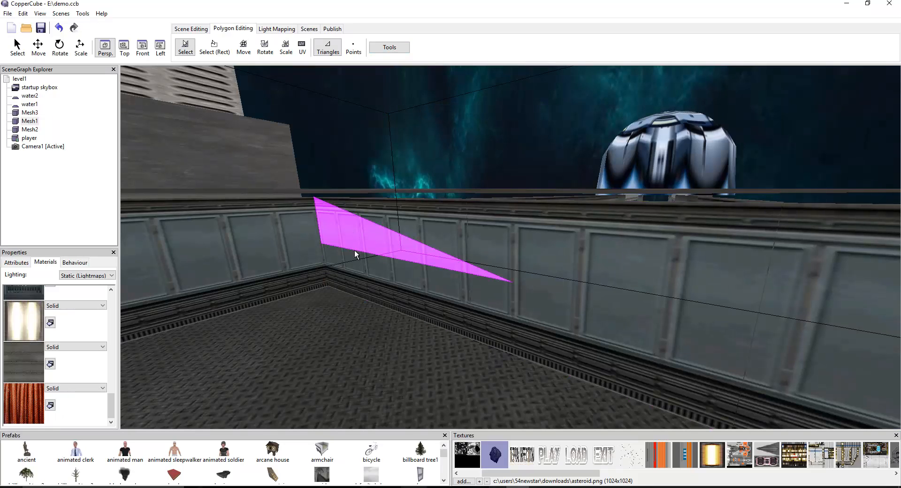
pyautogui.keyDown('ctrl'); pyautogui.click(357, 266); pyautogui.keyUp('ctrl')
pyautogui.keyDown('ctrl'); pyautogui.click(339, 268); pyautogui.keyUp('ctrl')
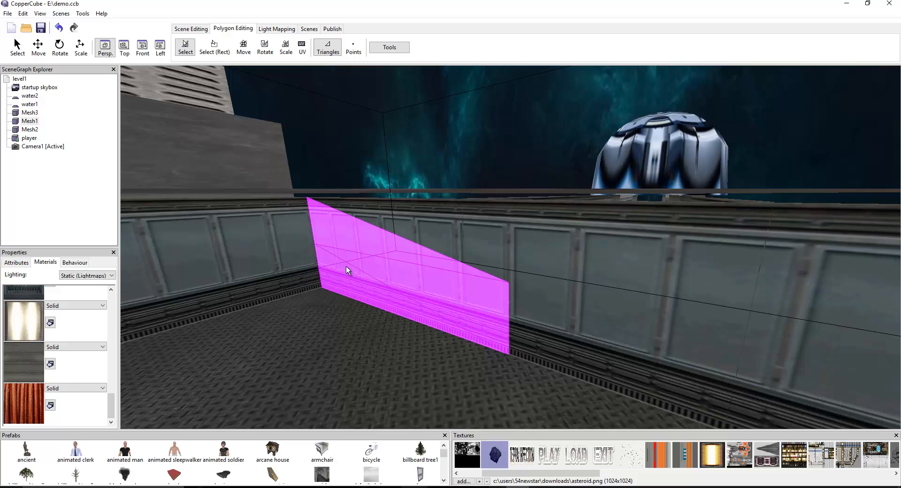
pyautogui.keyDown('ctrl'); pyautogui.click(435, 222); pyautogui.keyUp('ctrl')
pyautogui.keyDown('ctrl'); pyautogui.click(550, 251); pyautogui.keyUp('ctrl')
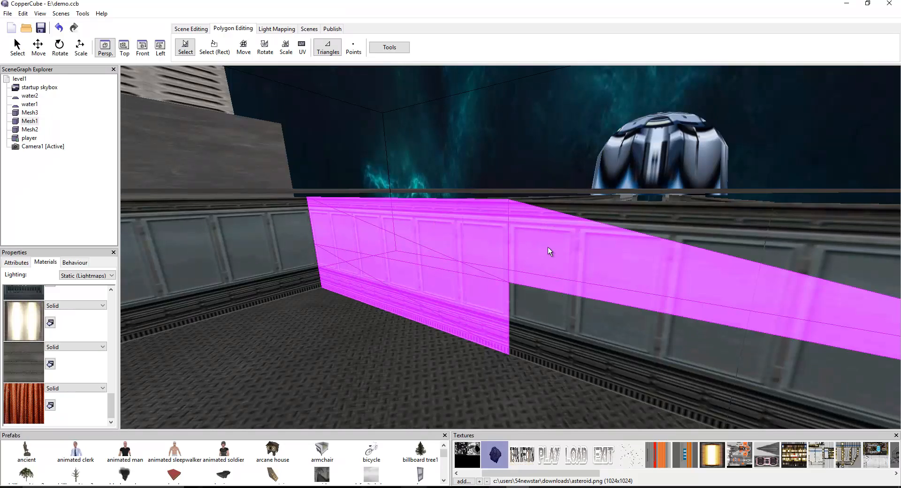
pyautogui.keyDown('ctrl'); pyautogui.click(664, 229); pyautogui.keyUp('ctrl')
pyautogui.keyDown('ctrl'); pyautogui.click(594, 324); pyautogui.keyUp('ctrl')
pyautogui.keyDown('ctrl'); pyautogui.click(586, 350); pyautogui.keyUp('ctrl')
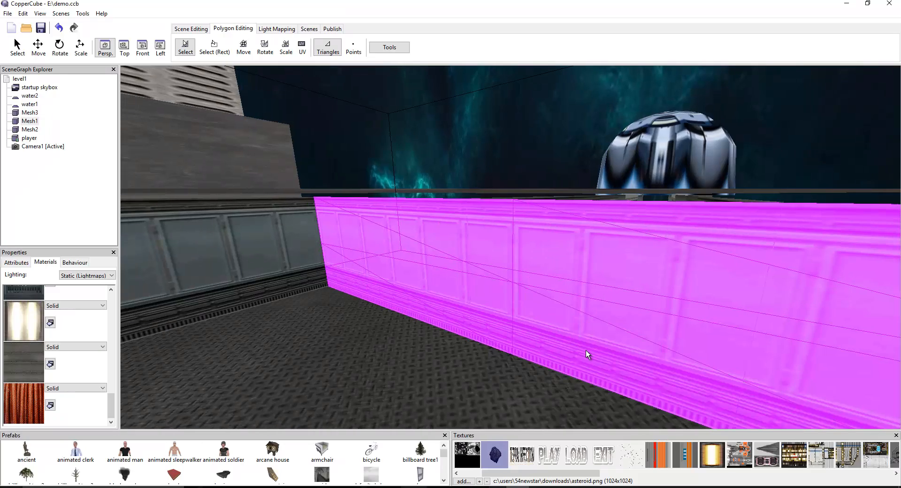
pyautogui.click(390, 47)
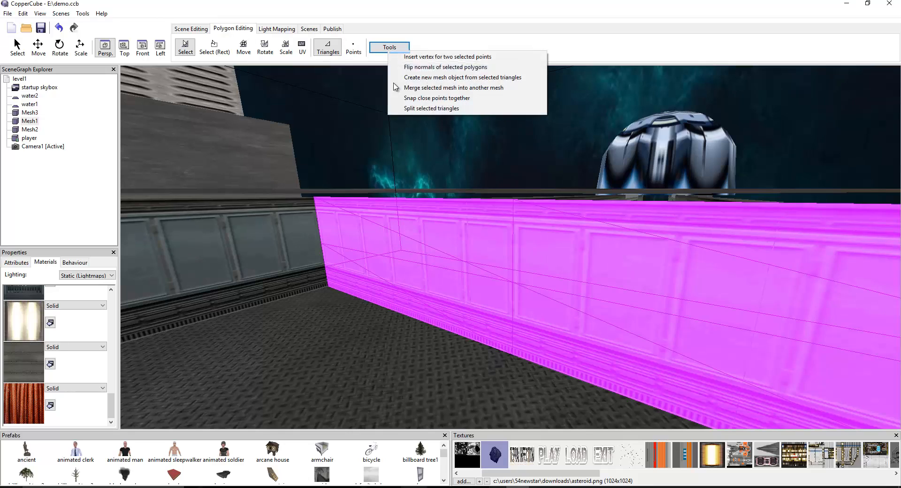
pyautogui.click(411, 108)
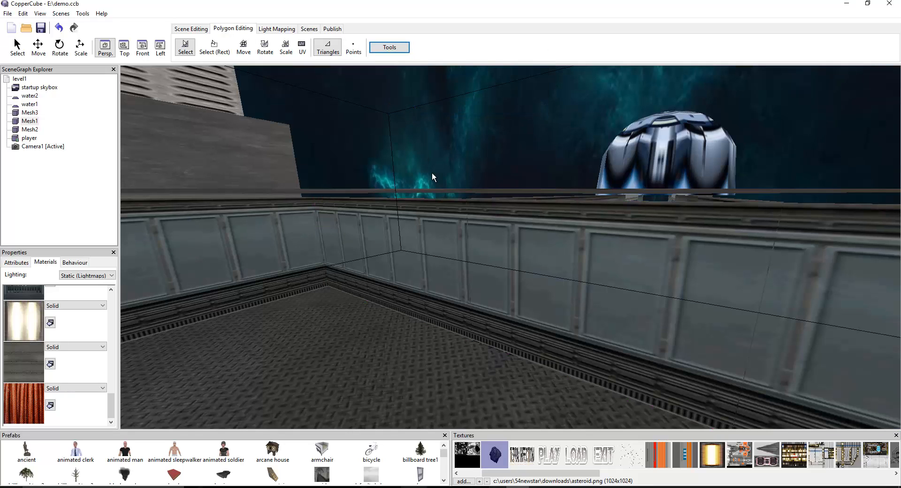
pyautogui.click(501, 239)
pyautogui.keyDown('ctrl'); pyautogui.click(496, 226); pyautogui.keyUp('ctrl')
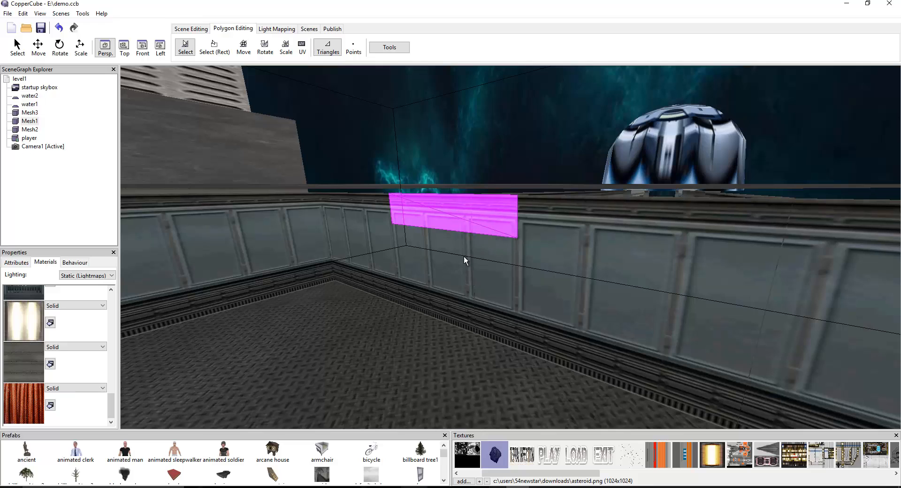
pyautogui.keyDown('ctrl'); pyautogui.click(464, 257); pyautogui.keyUp('ctrl')
pyautogui.keyDown('ctrl'); pyautogui.click(469, 242); pyautogui.keyUp('ctrl')
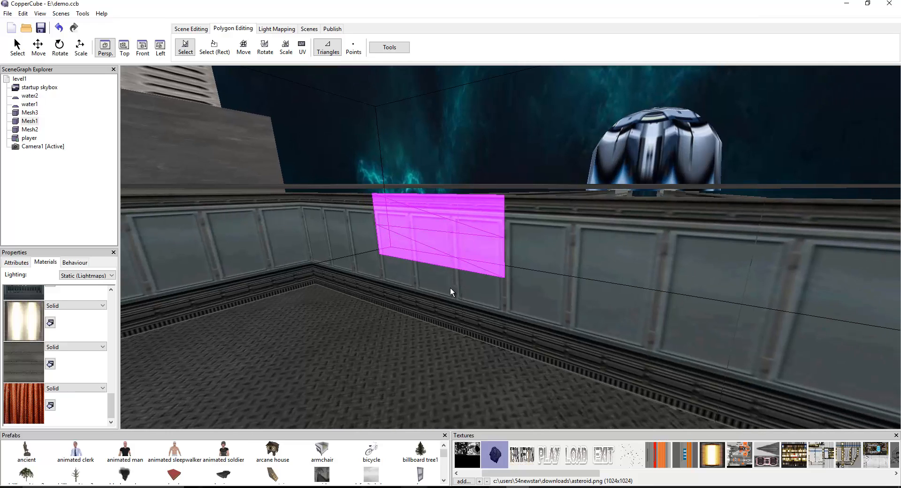
# - Delete the full-height column of split triangles in front of the corridor to open a doorway in the room wall
pyautogui.moveTo(515, 280); pyautogui.dragTo(449, 266, button='right')
pyautogui.click(415, 160)
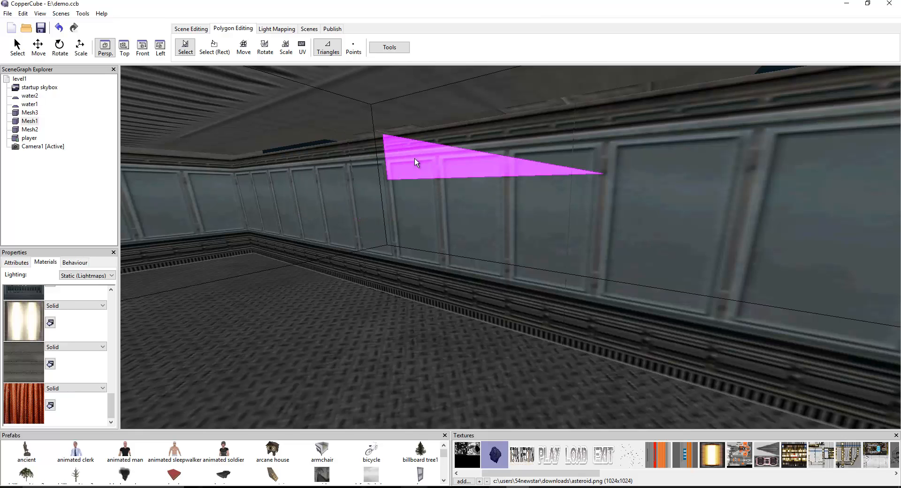
pyautogui.moveTo(446, 146); pyautogui.dragTo(470, 149, button='right')
pyautogui.keyDown('ctrl'); pyautogui.click(472, 147); pyautogui.keyUp('ctrl')
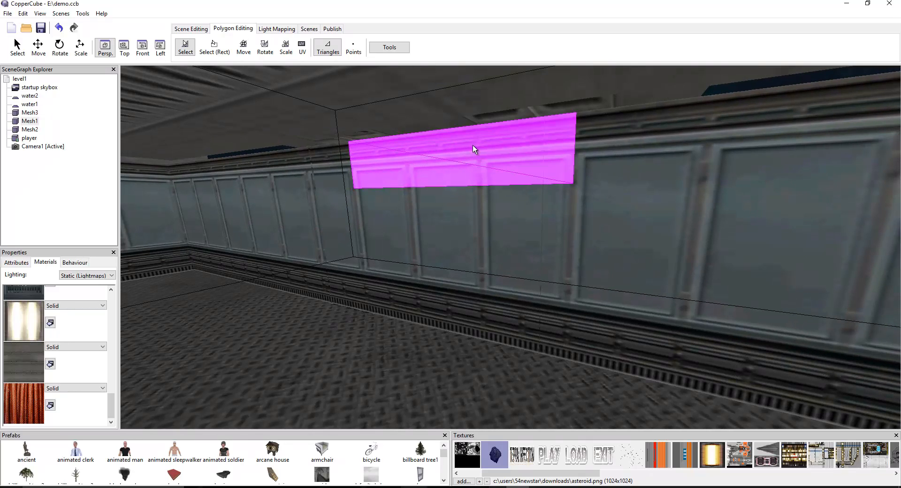
pyautogui.moveTo(378, 204); pyautogui.dragTo(385, 198, button='right')
pyautogui.keyDown('ctrl'); pyautogui.click(385, 200); pyautogui.keyUp('ctrl')
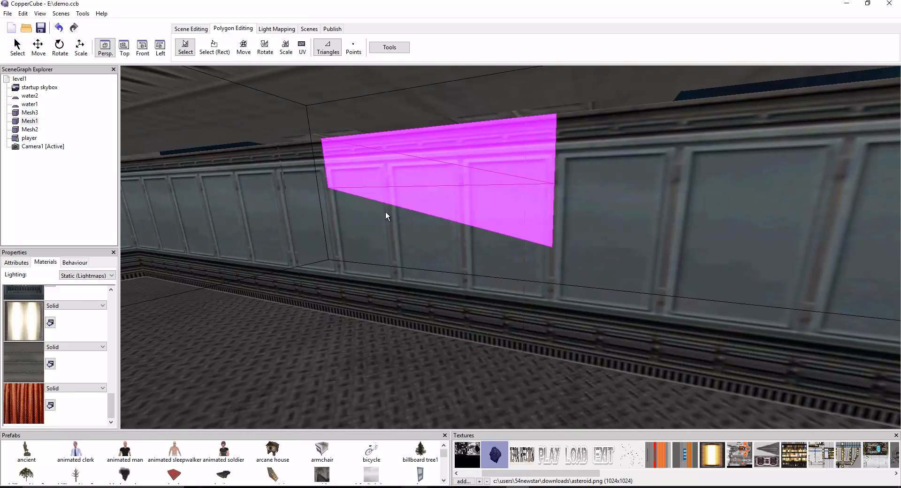
pyautogui.keyDown('ctrl'); pyautogui.click(386, 224); pyautogui.keyUp('ctrl')
pyautogui.moveTo(395, 261); pyautogui.dragTo(398, 260, button='right')
pyautogui.keyDown('ctrl'); pyautogui.click(399, 271); pyautogui.keyUp('ctrl')
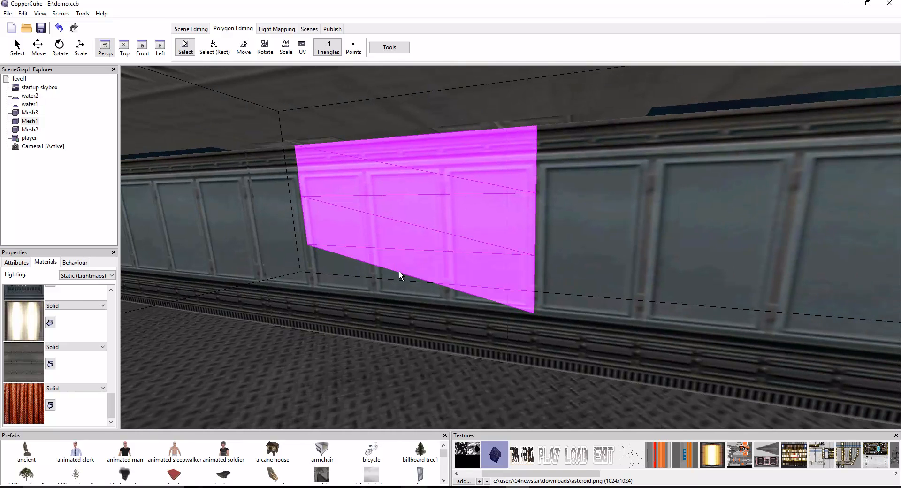
pyautogui.keyDown('ctrl'); pyautogui.click(393, 288); pyautogui.keyUp('ctrl')
pyautogui.keyDown('ctrl'); pyautogui.click(388, 314); pyautogui.keyUp('ctrl')
pyautogui.moveTo(389, 314); pyautogui.dragTo(435, 314, button='right')
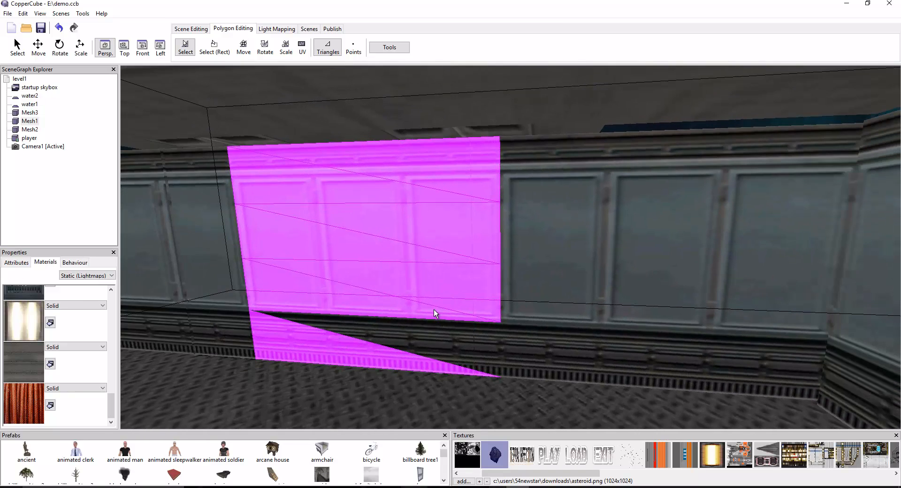
pyautogui.keyDown('ctrl'); pyautogui.click(415, 326); pyautogui.keyUp('ctrl')
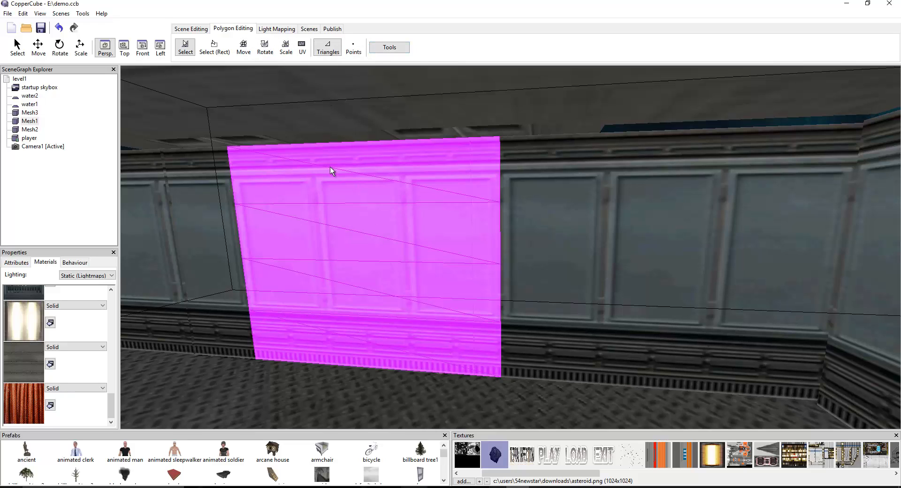
pyautogui.press('Delete')
pyautogui.press('Left')
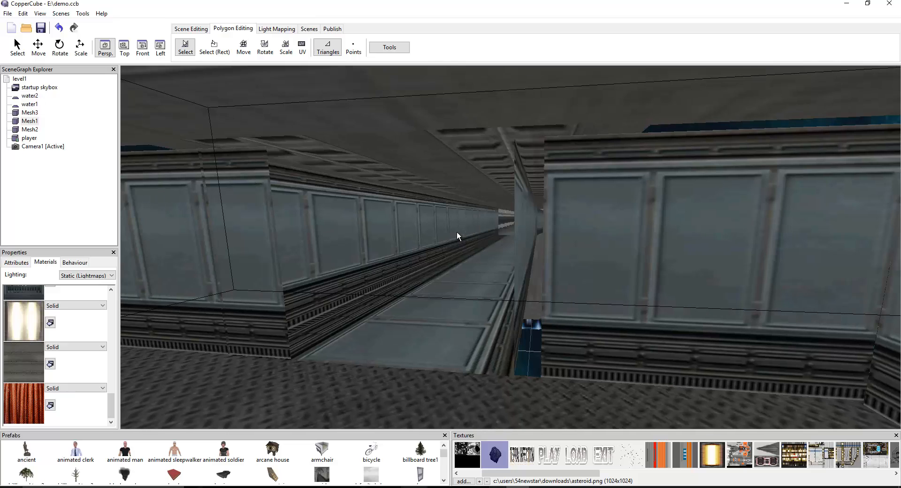
# - Try to scale the full-height wall section beside the gap along its length, and undo the scaling
pyautogui.click(598, 241)
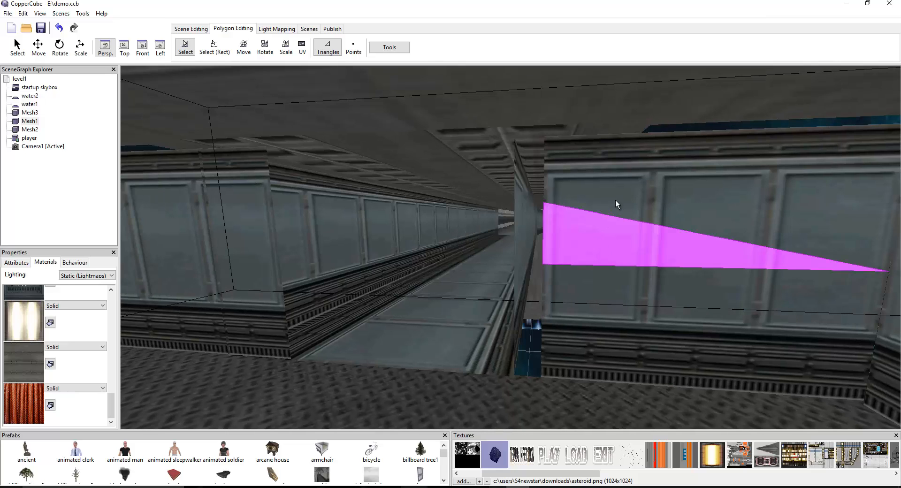
pyautogui.keyDown('ctrl'); pyautogui.click(628, 191); pyautogui.keyUp('ctrl')
pyautogui.keyDown('ctrl'); pyautogui.click(737, 221); pyautogui.keyUp('ctrl')
pyautogui.keyDown('ctrl'); pyautogui.click(778, 158); pyautogui.keyUp('ctrl')
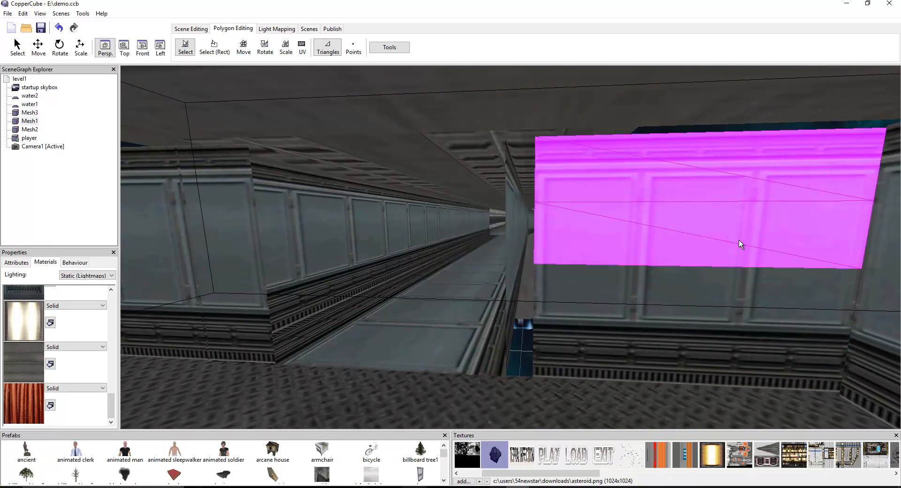
pyautogui.keyDown('ctrl'); pyautogui.click(711, 291); pyautogui.keyUp('ctrl')
pyautogui.keyDown('ctrl'); pyautogui.click(696, 318); pyautogui.keyUp('ctrl')
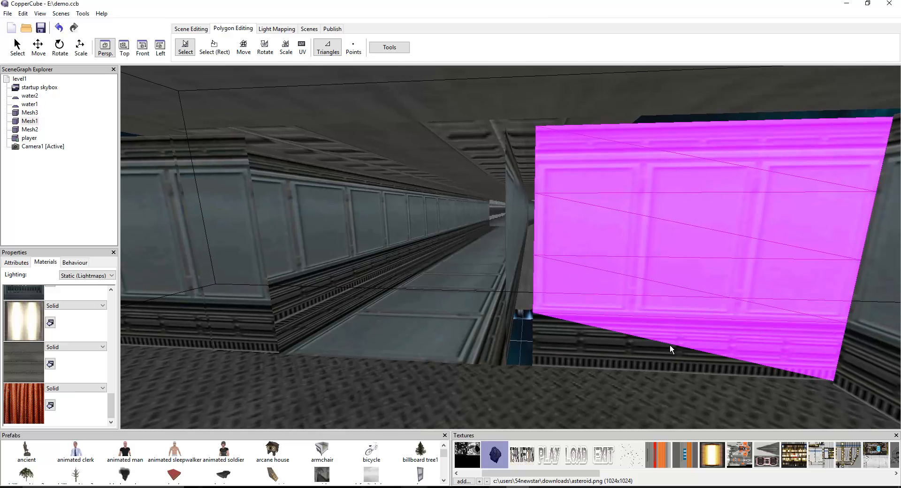
pyautogui.keyDown('ctrl'); pyautogui.click(649, 355); pyautogui.keyUp('ctrl')
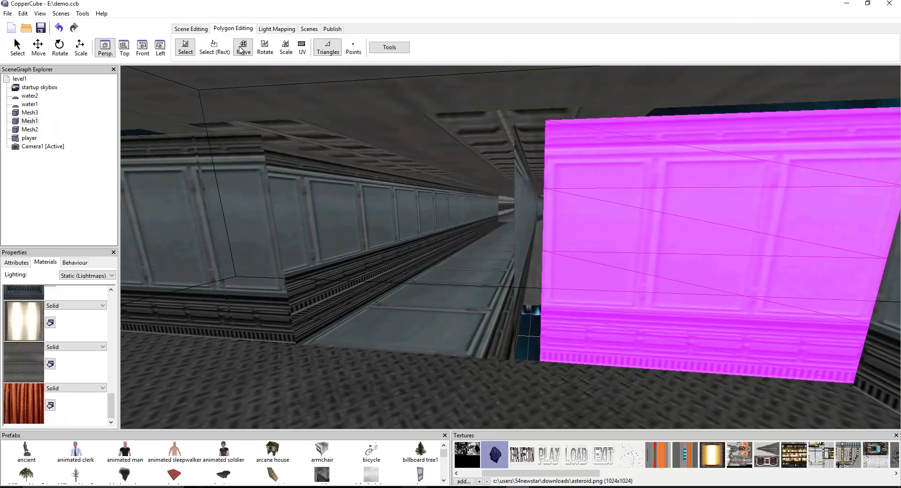
pyautogui.click(285, 47)
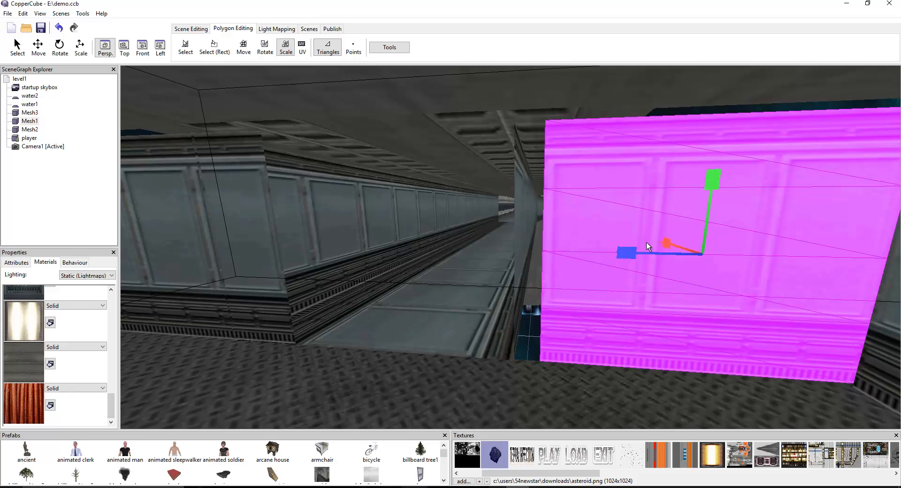
pyautogui.moveTo(629, 253); pyautogui.dragTo(714, 255)
pyautogui.hotkey('ctrl', 'z')
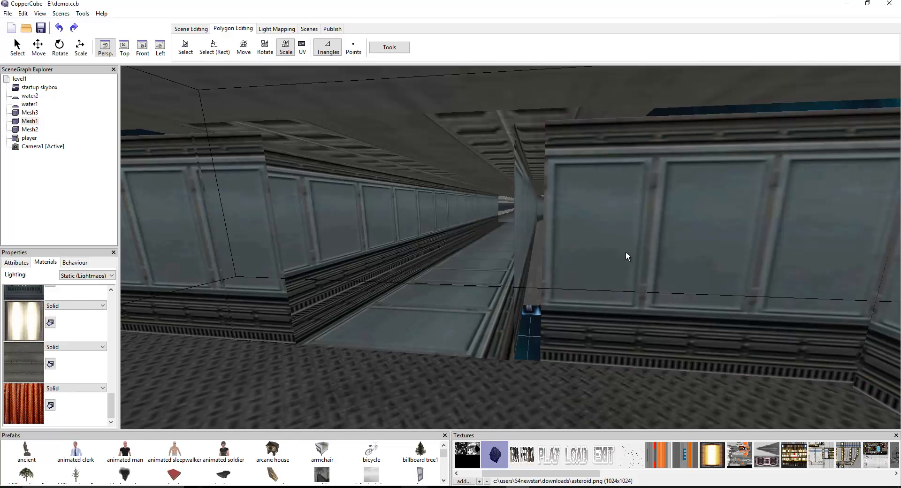
pyautogui.click(607, 239)
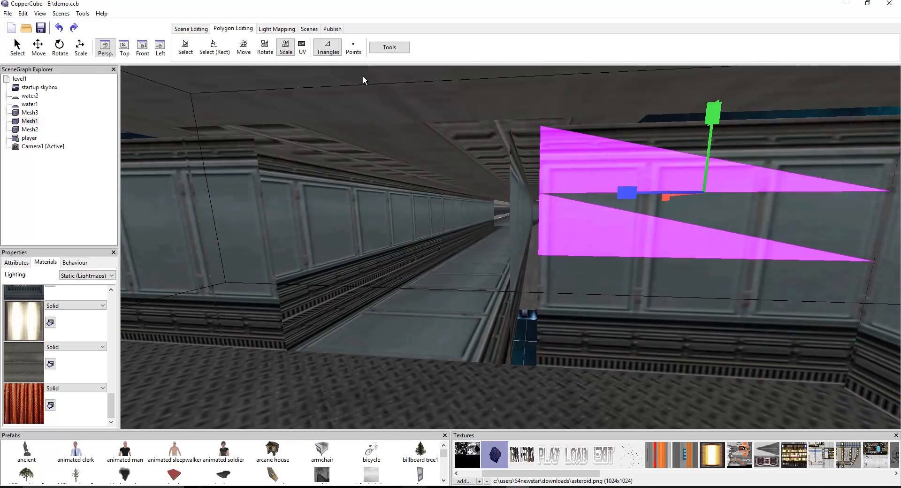
# - Select the mesh points along the wall edge beside the gap and move them sideways to meet the corridor wall's corner
pyautogui.click(354, 47)
pyautogui.moveTo(618, 232); pyautogui.dragTo(621, 234, button='middle')
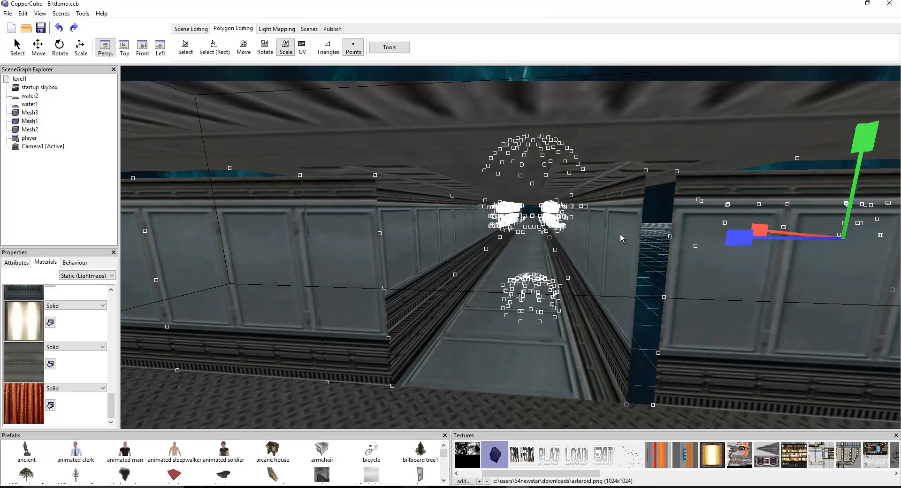
pyautogui.click(620, 234)
pyautogui.click(677, 171)
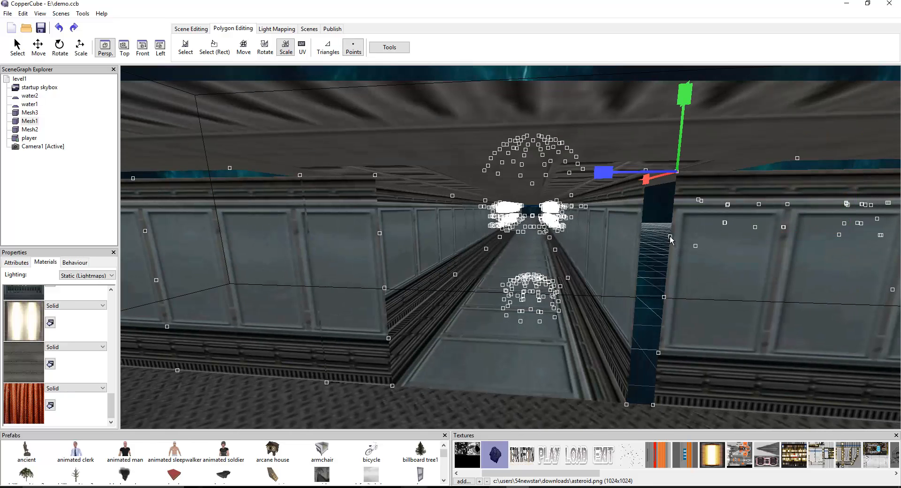
pyautogui.click(670, 239)
pyautogui.moveTo(665, 304); pyautogui.dragTo(663, 306, button='middle')
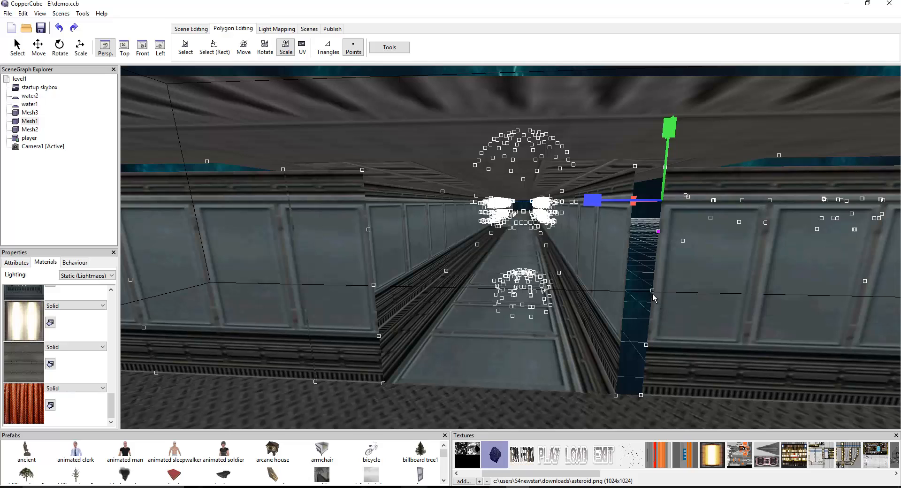
pyautogui.click(654, 292)
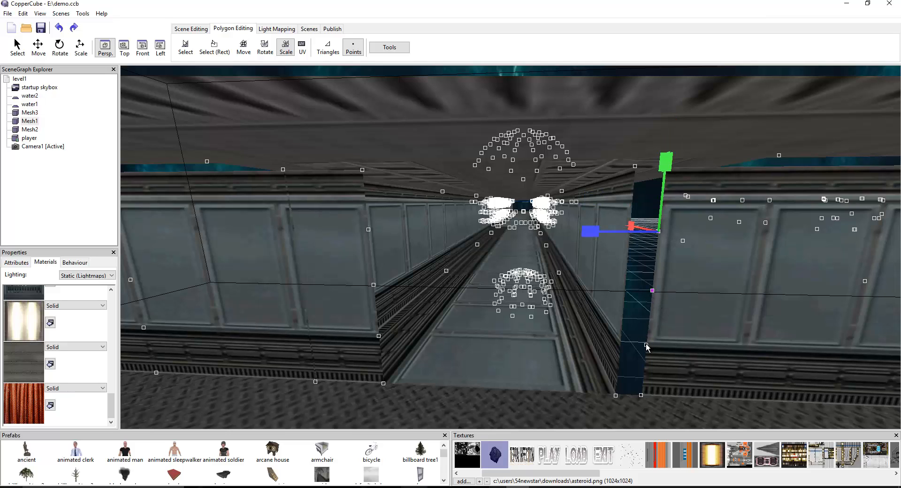
pyautogui.click(639, 400)
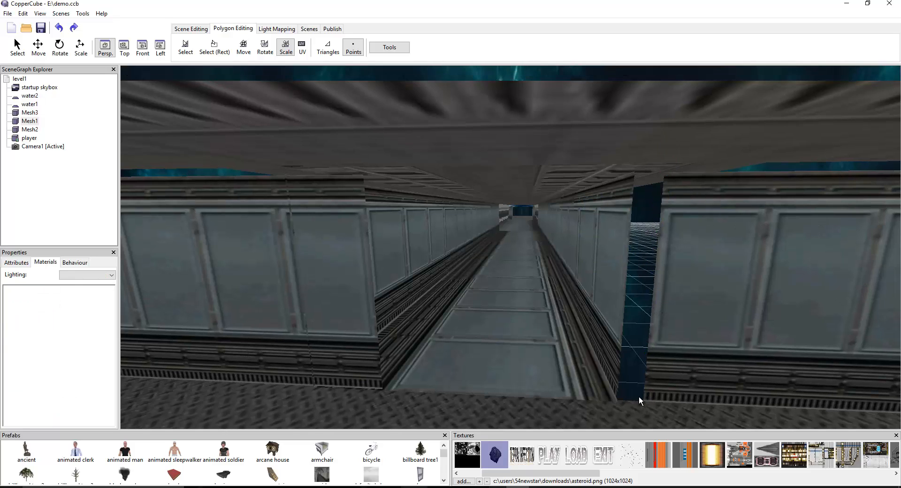
pyautogui.moveTo(643, 391); pyautogui.dragTo(661, 366)
pyautogui.click(656, 370)
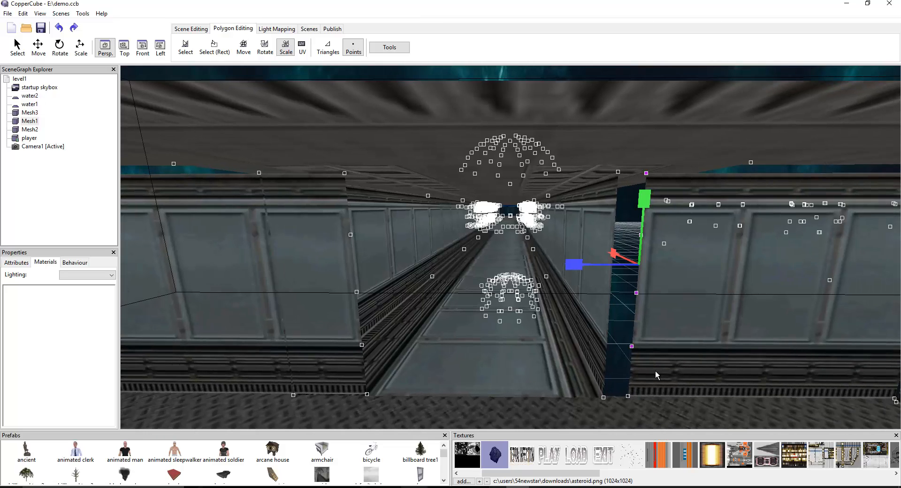
pyautogui.click(628, 398)
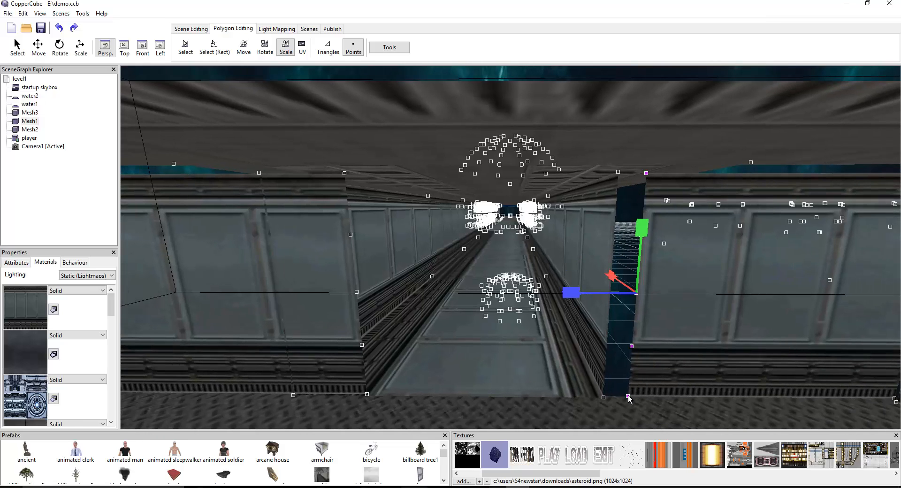
pyautogui.click(238, 46)
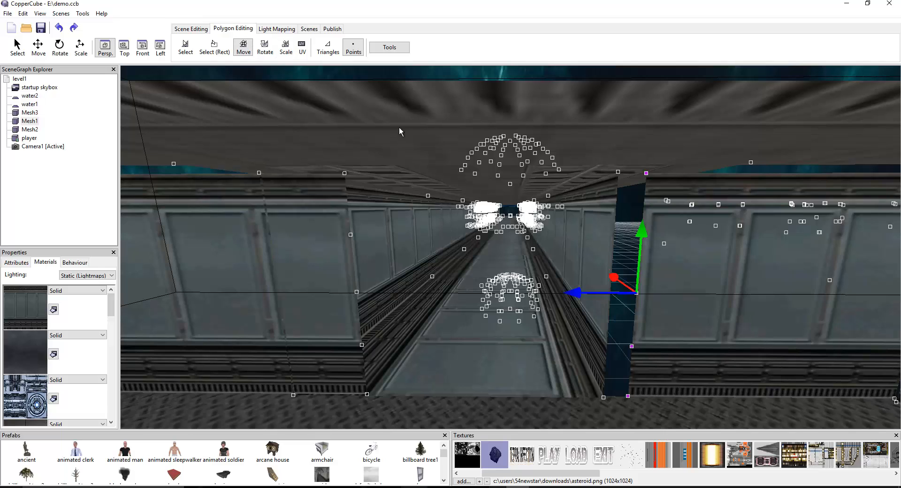
pyautogui.moveTo(572, 292); pyautogui.dragTo(562, 294)
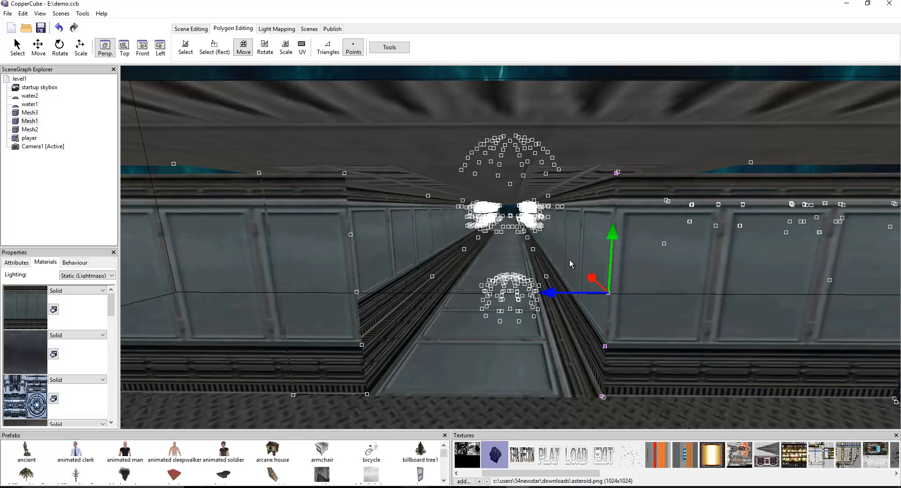
# - Undo the last two edits to the wall-edge mesh points, redo one of them, and clear the mesh selection
pyautogui.hotkey('ctrl', 'z')
pyautogui.hotkey('ctrl', 'z')
pyautogui.hotkey('ctrl', 'y')
pyautogui.click(705, 144)
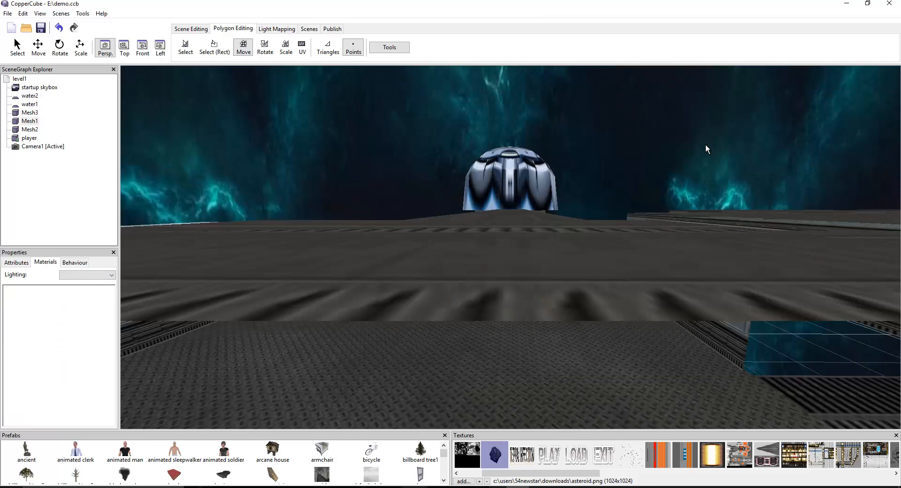
# - Publish and test the level as a Windows application, walk the soldier towards the small doorway in the hangar wall, and end the test
pyautogui.click(332, 29)
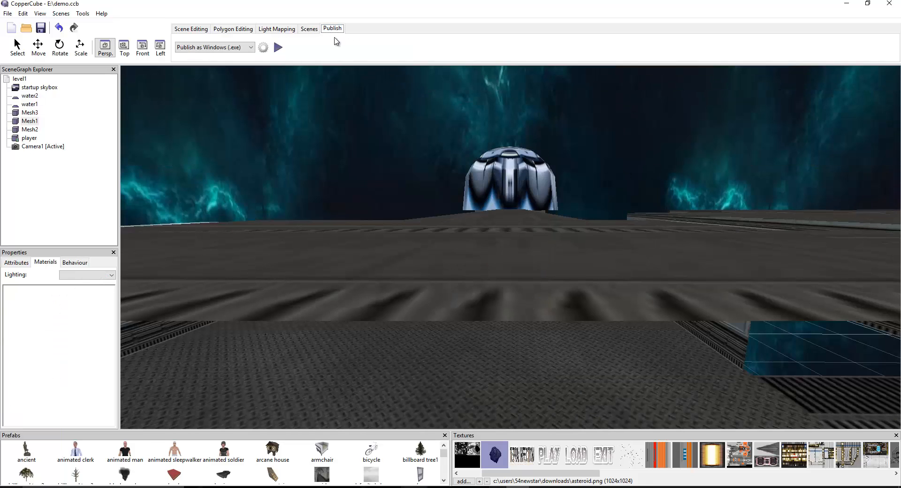
pyautogui.click(278, 48)
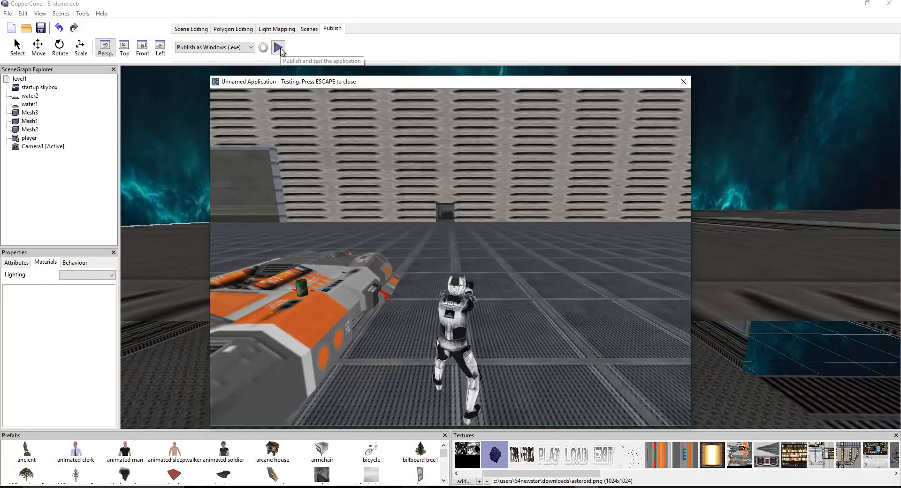
pyautogui.press('Up')
pyautogui.press('Left')
pyautogui.press('Right')
pyautogui.press('Left')
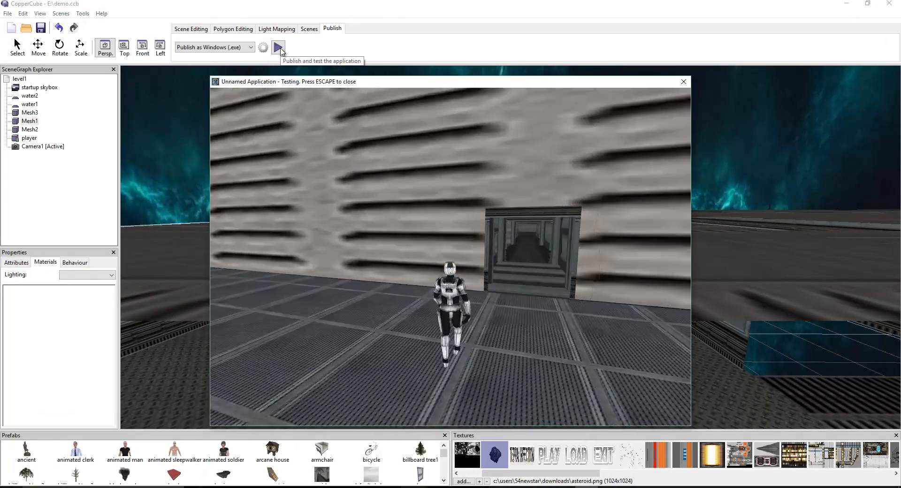
pyautogui.press('Left')
pyautogui.press('Escape')
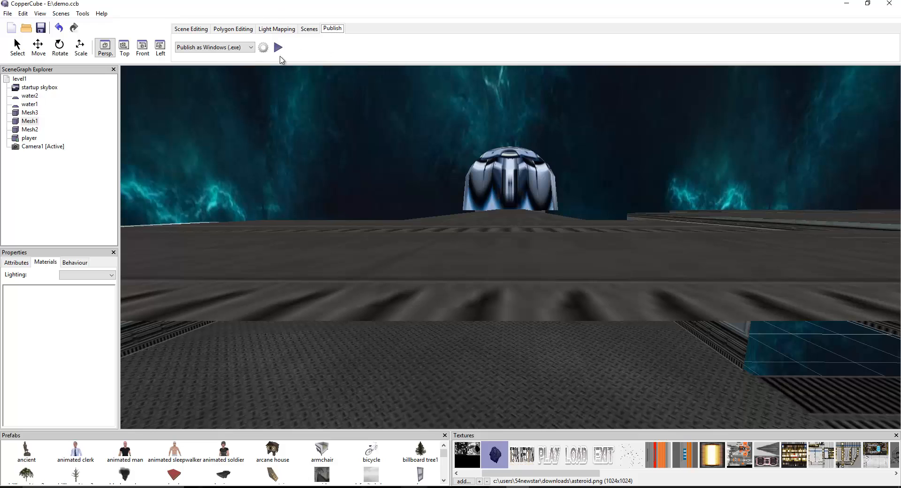
# - Run the Windows test again and walk the soldier through the hangar's large gateway into the passage beyond
pyautogui.click(276, 48)
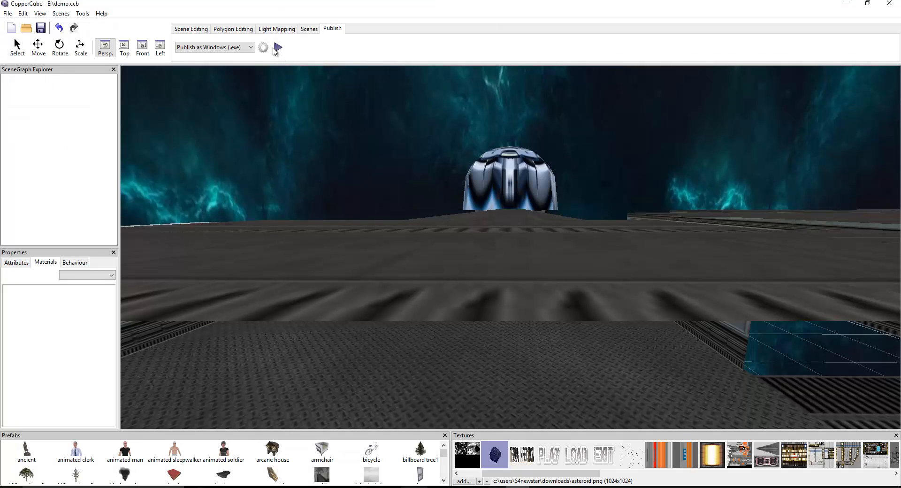
pyautogui.click(277, 48)
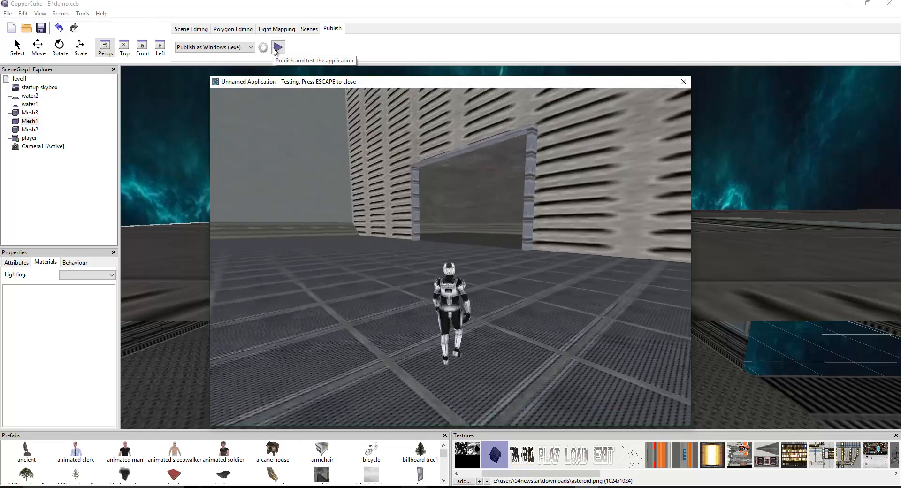
pyautogui.press('Up')
pyautogui.press('Right')
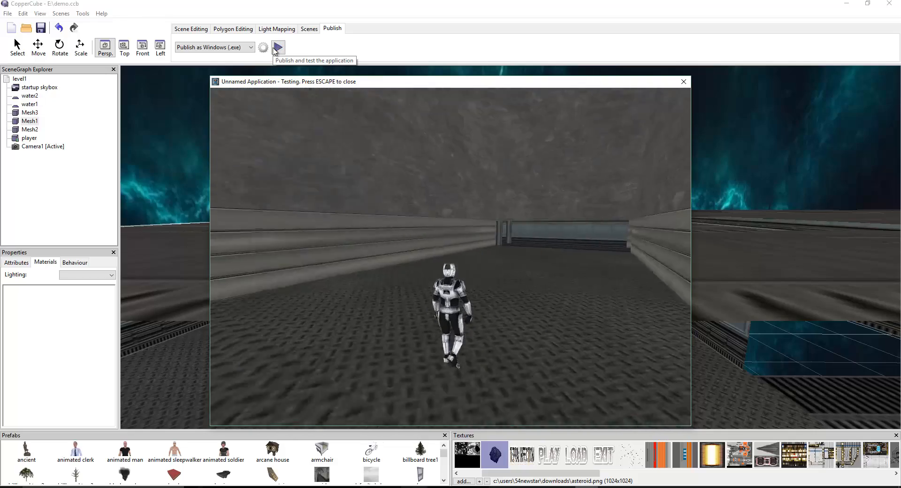
pyautogui.press('Up')
pyautogui.press('Left')
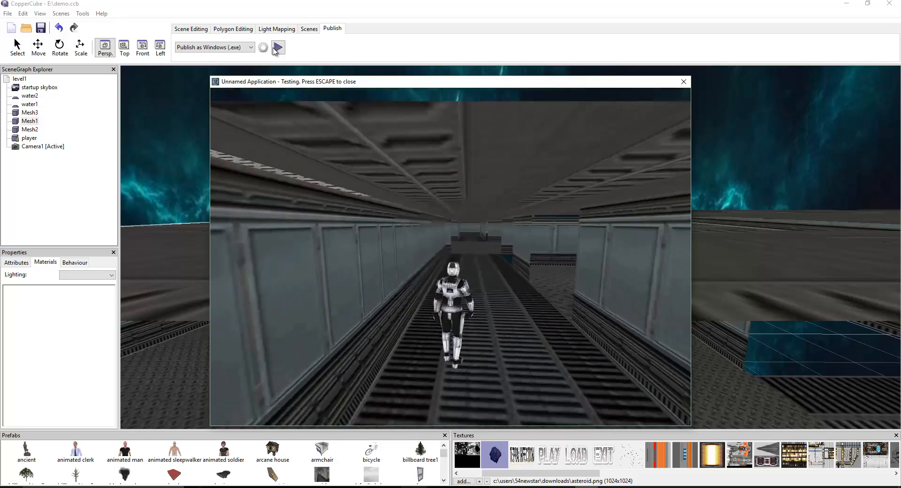
# - Walk the soldier along the blue-panelled corridor and through the adjoining rooms to check the edited walls and openings
pyautogui.press('Up')
pyautogui.press('Left')
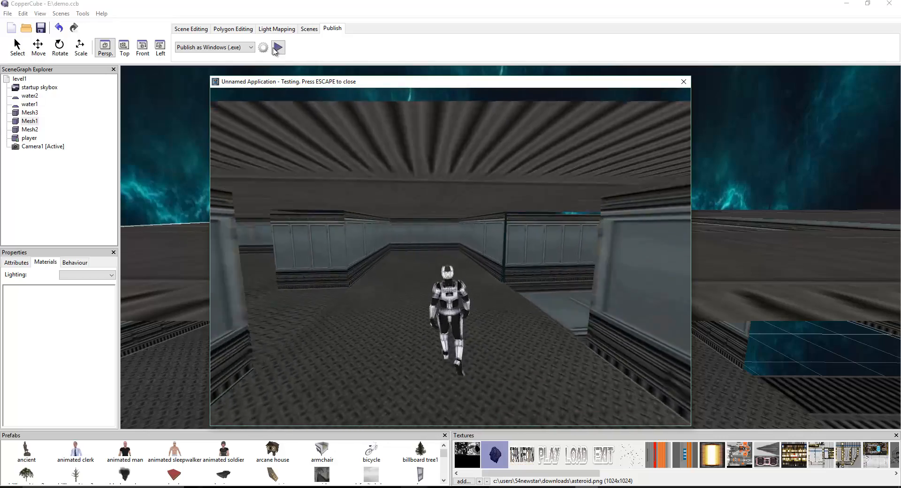
pyautogui.press('Up')
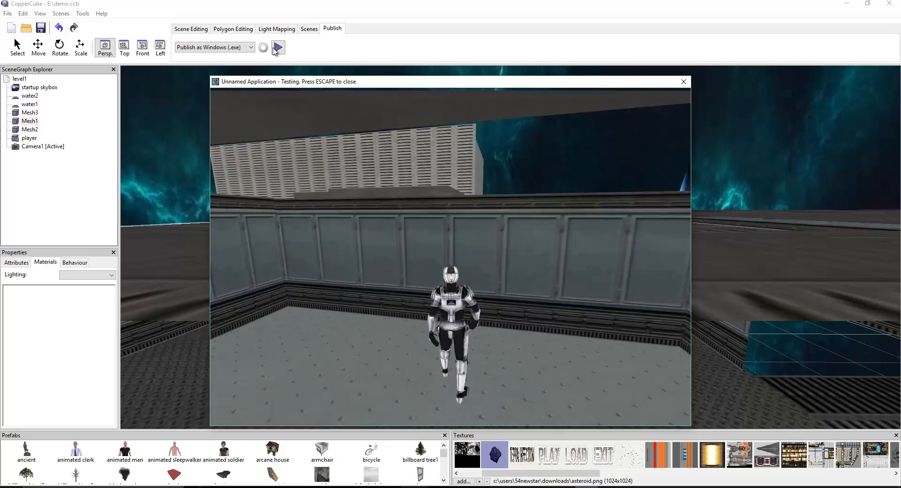
pyautogui.press('Left')
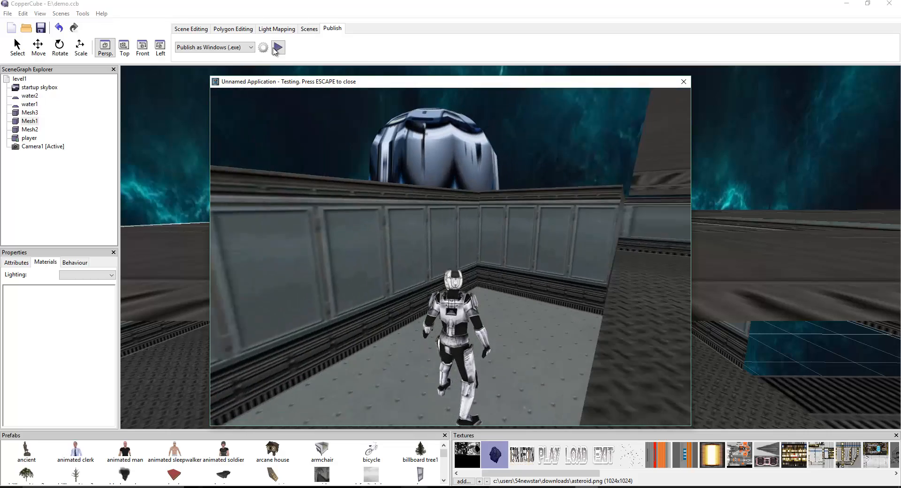
pyautogui.press('Right')
pyautogui.press('Up')
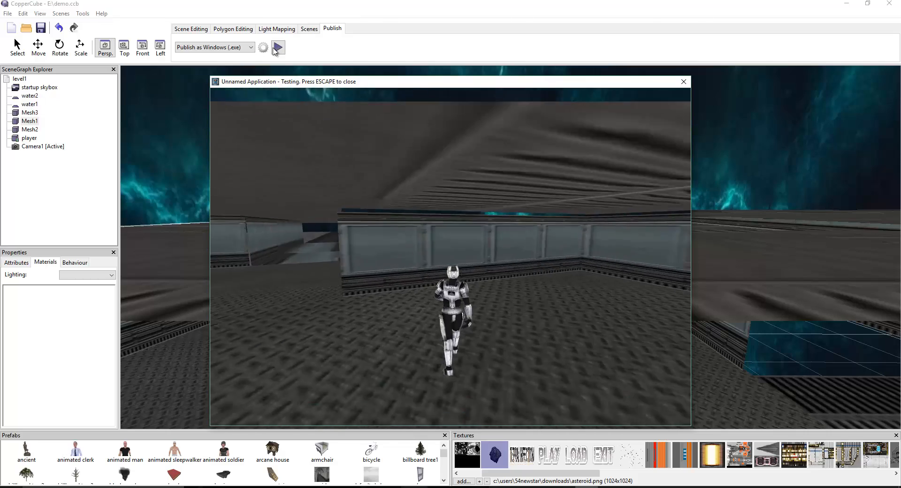
pyautogui.press('Left')
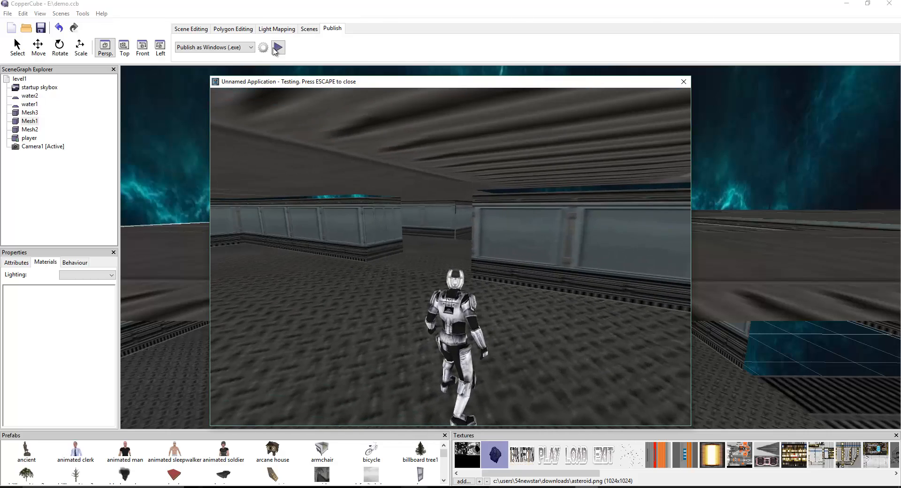